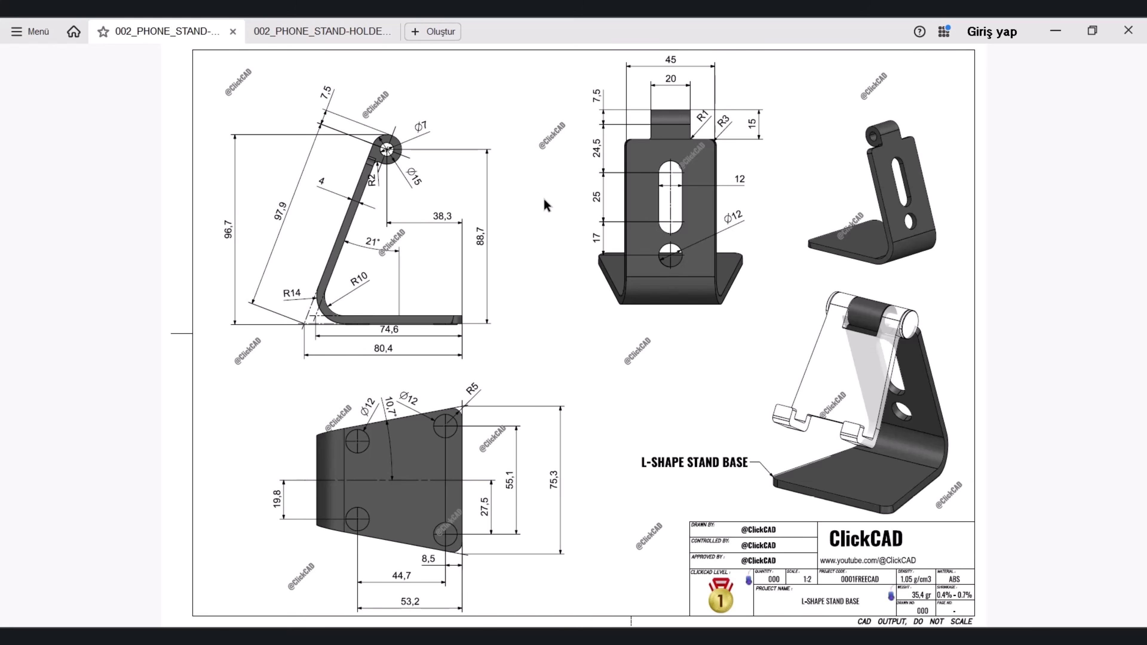
Step: Switch to FreeCAD, create a new parametric body and start a sketch on the YZ plane
key(alt+Tab)
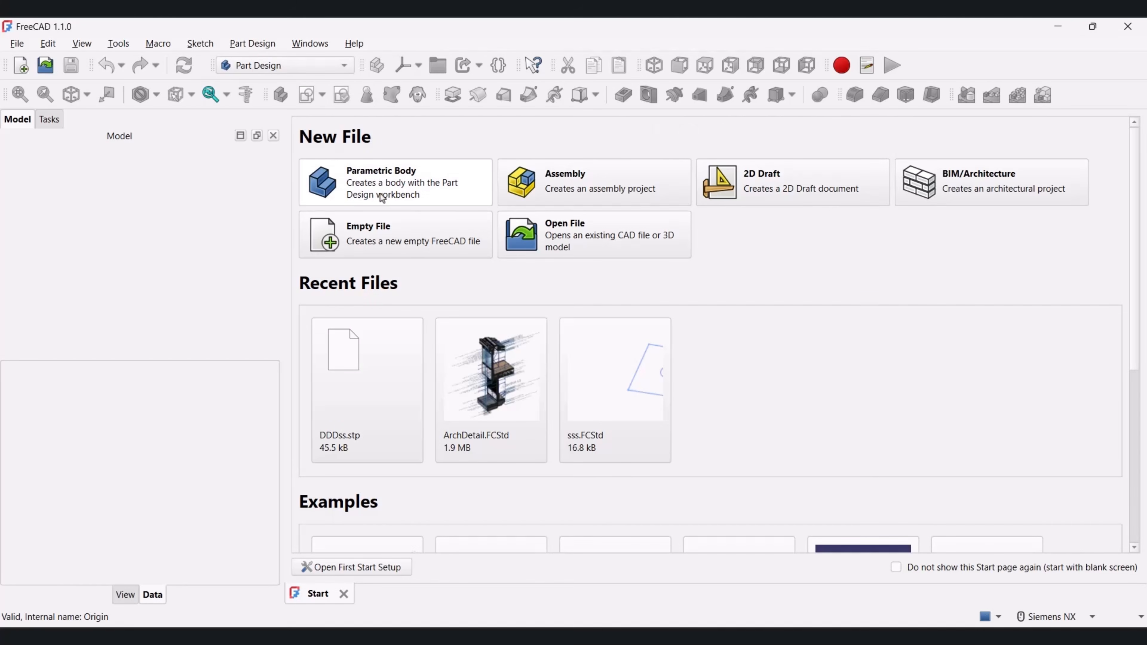
click(383, 185)
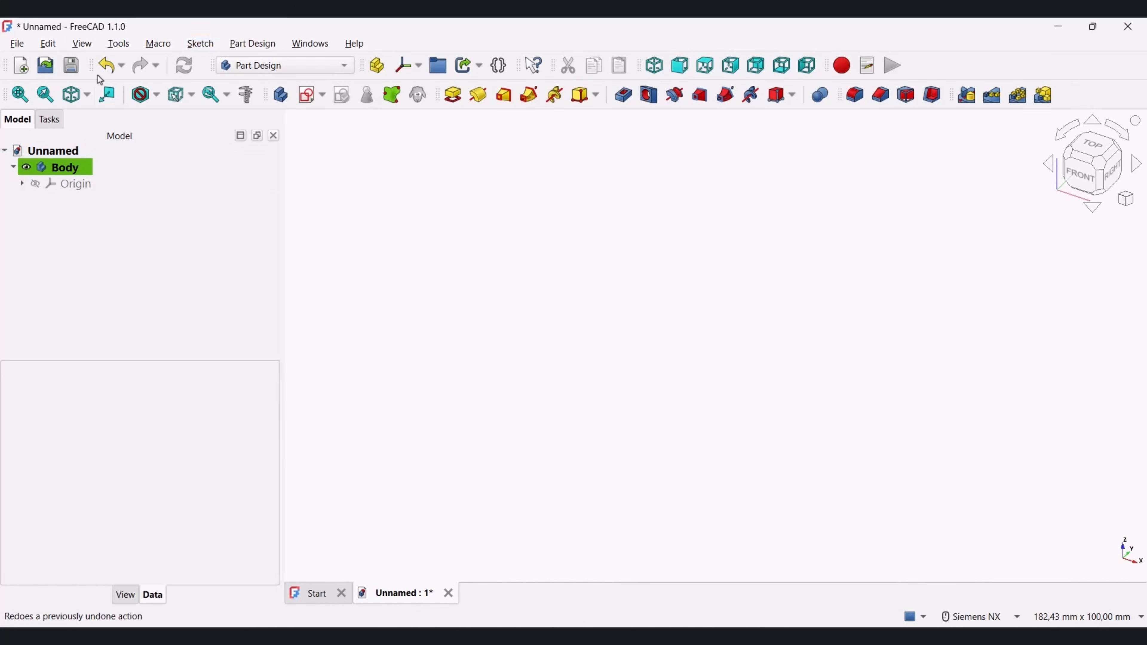
click(309, 94)
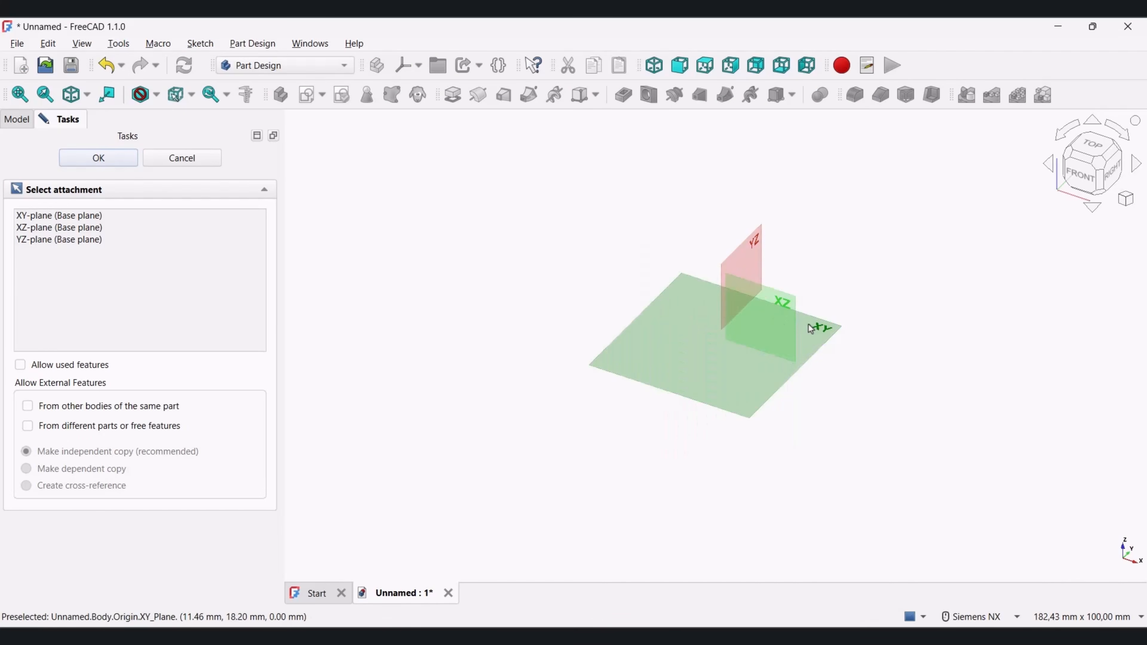
click(617, 308)
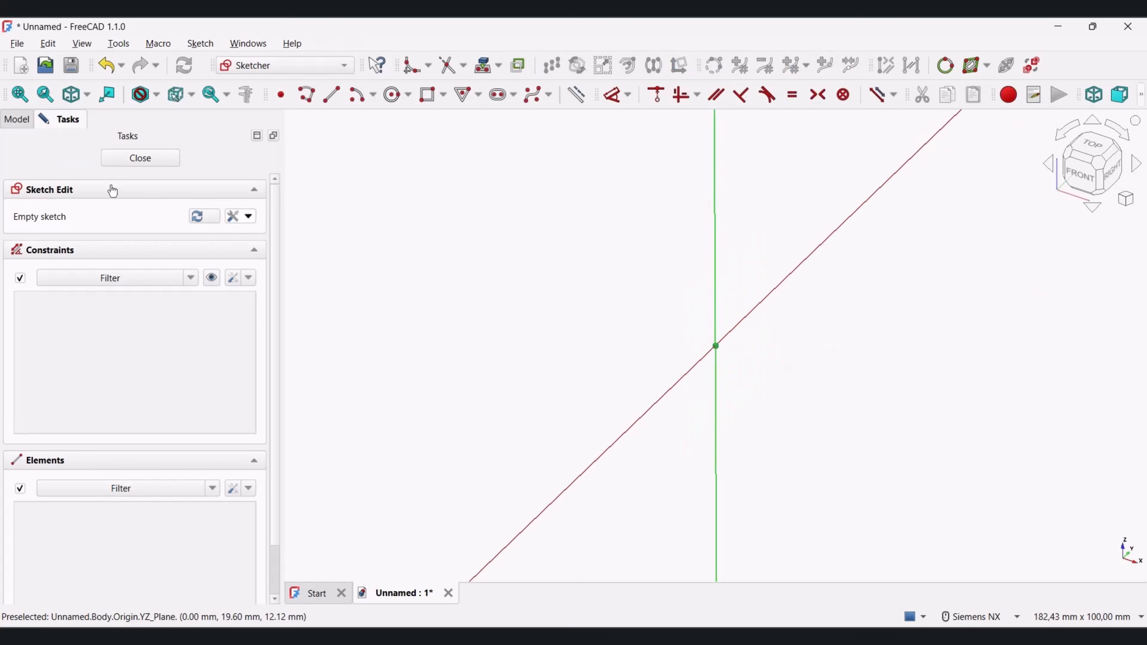
Step: Draw a 15 mm diameter circle up and right of the origin, then move it closer to the vertical axis
shift+middle_drag(613, 239, 628, 257)
scroll(605, 361, down, 5)
mouse_move(740, 127)
shift+middle_down()
mouse_move(584, 301)
mouse_move(602, 274)
shift+middle_up()
click(392, 95)
click(649, 252)
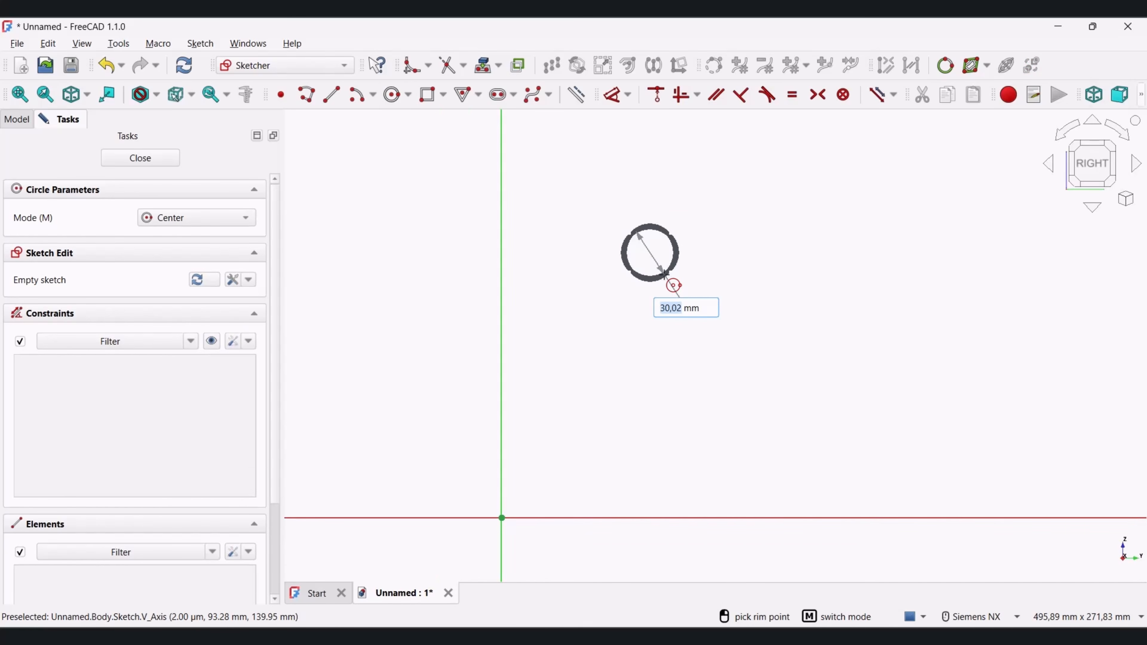
text(15)
key(Return)
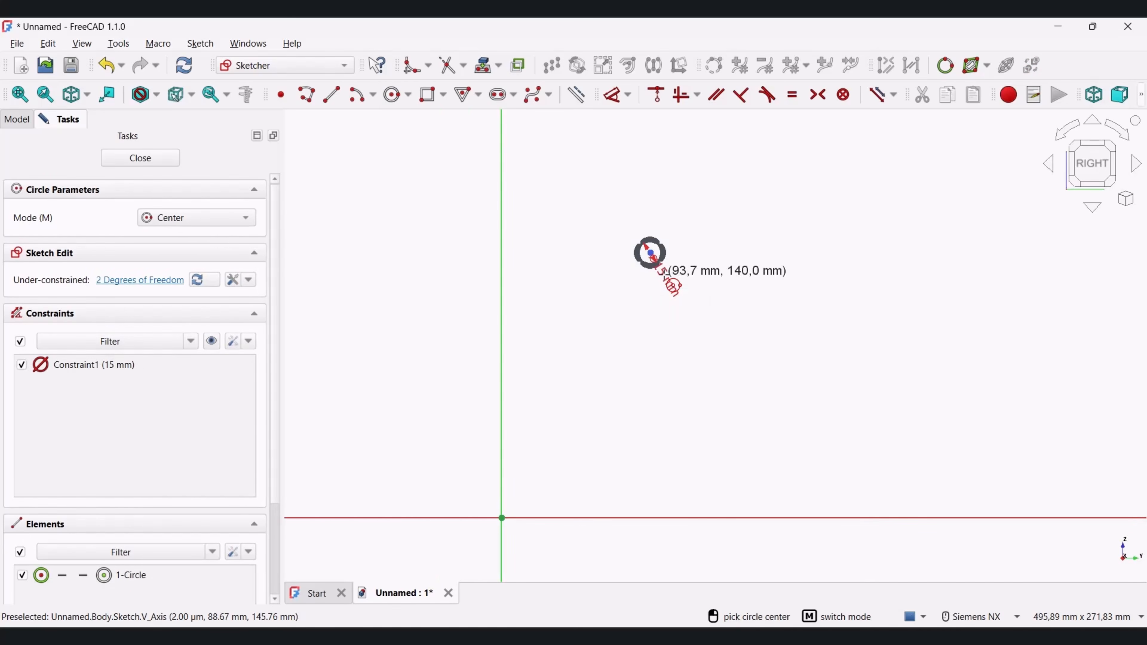
key(Escape)
drag(651, 253, 589, 322)
Step: Add a concentric 7 mm diameter circle at the centre of the 15 mm circle
scroll(562, 415, up, 3)
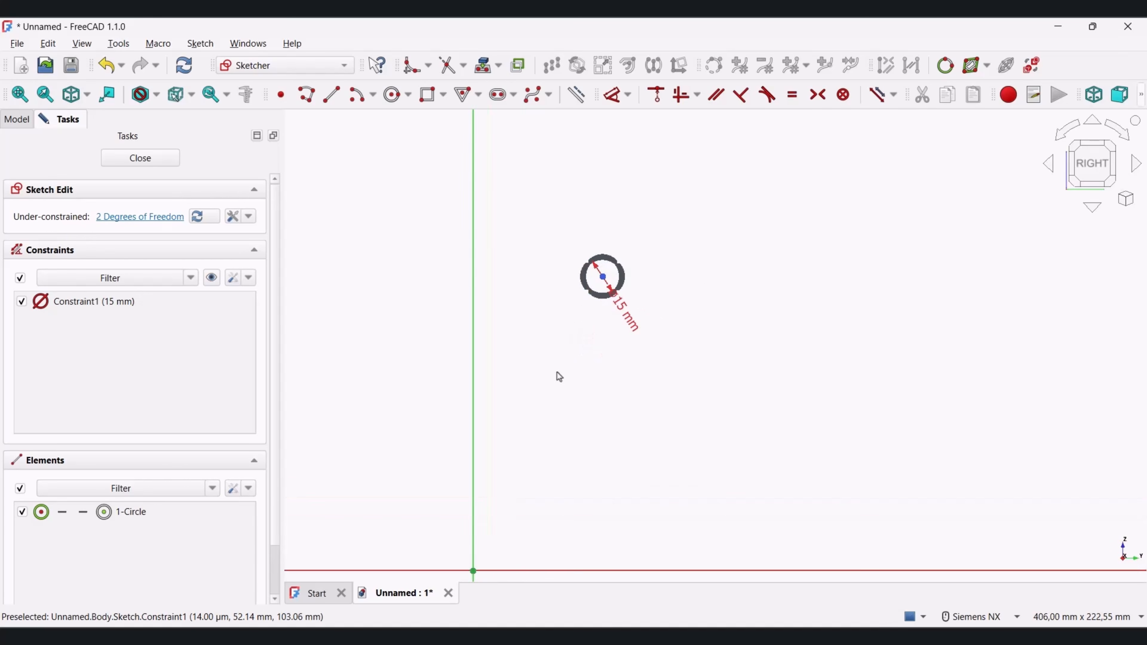
click(397, 96)
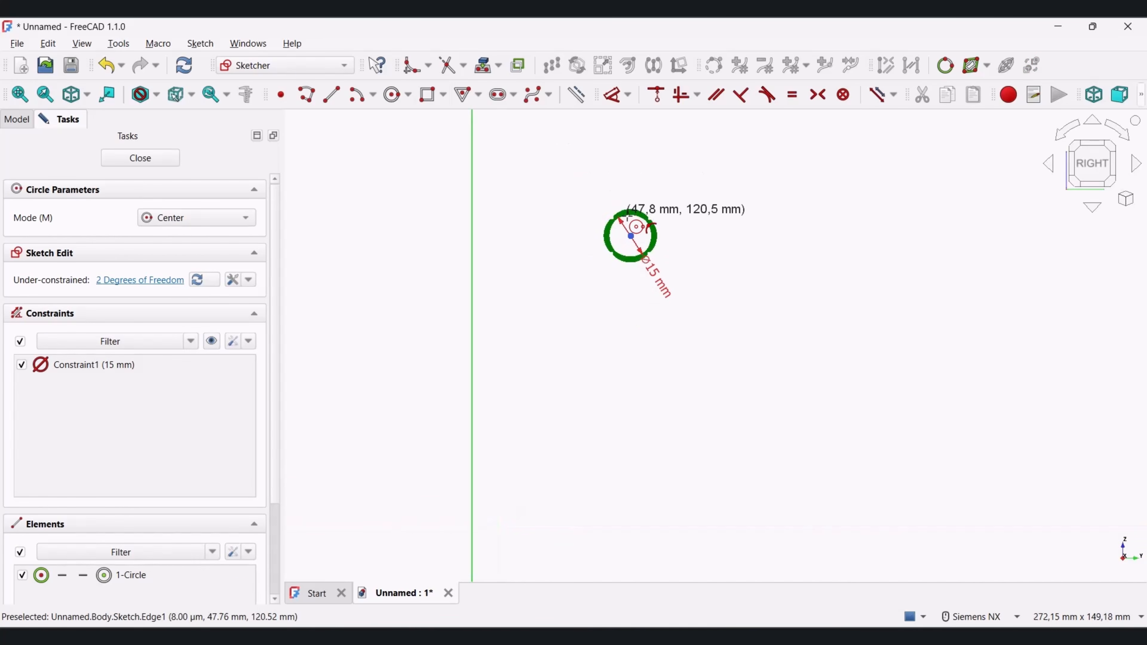
scroll(633, 235, up, 6)
click(635, 296)
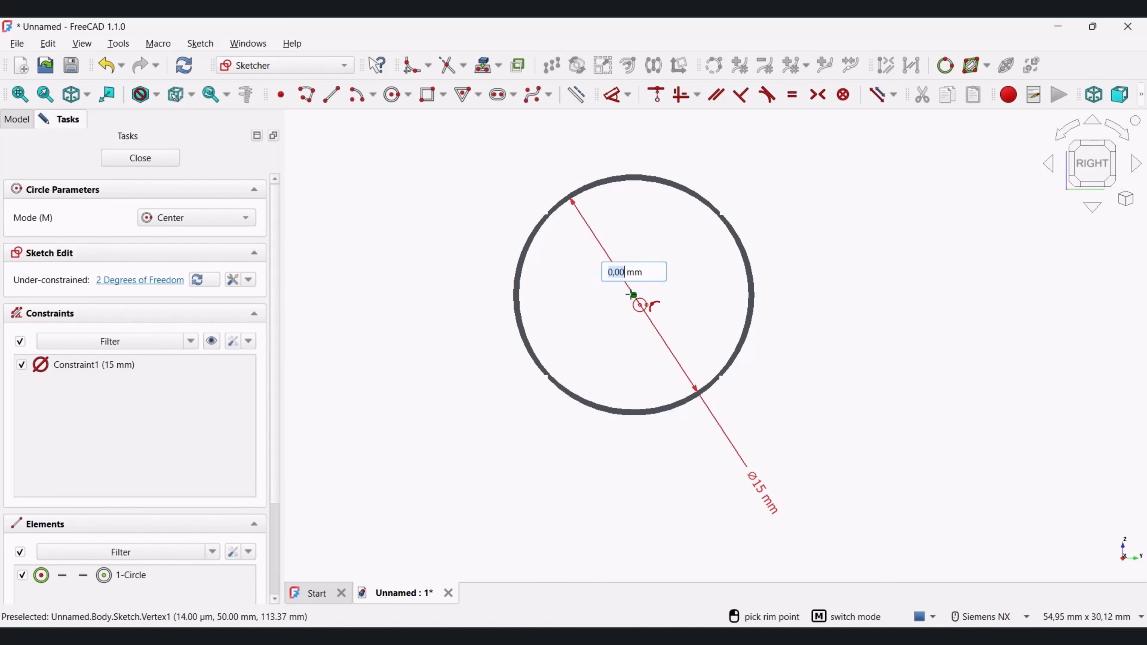
text(7)
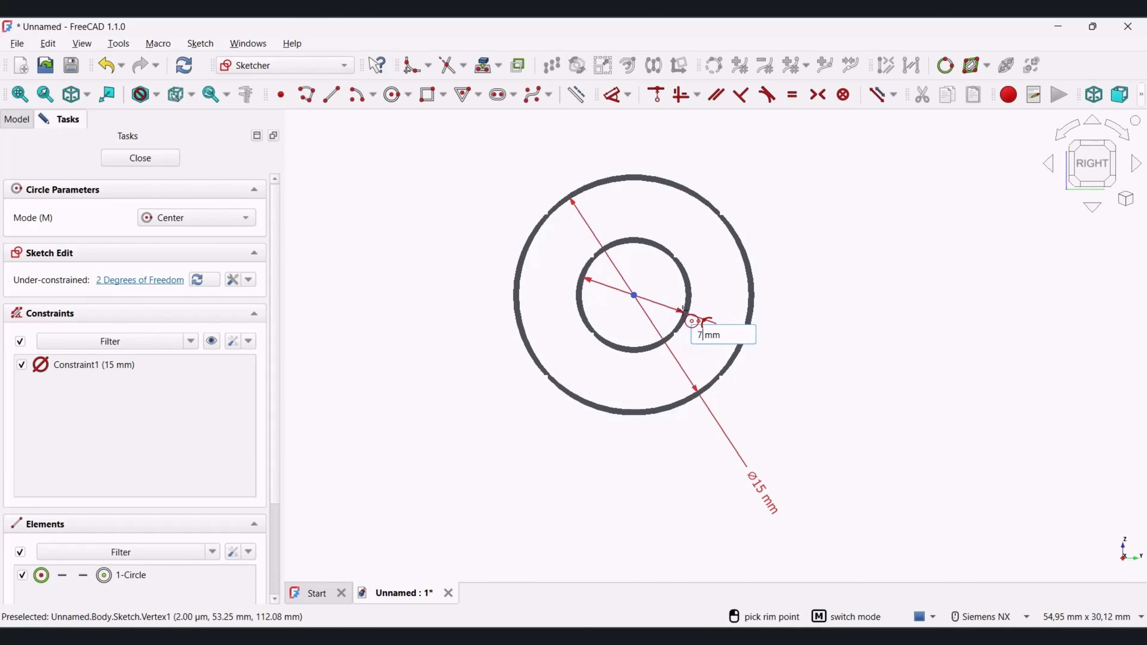
key(Return)
key(Escape)
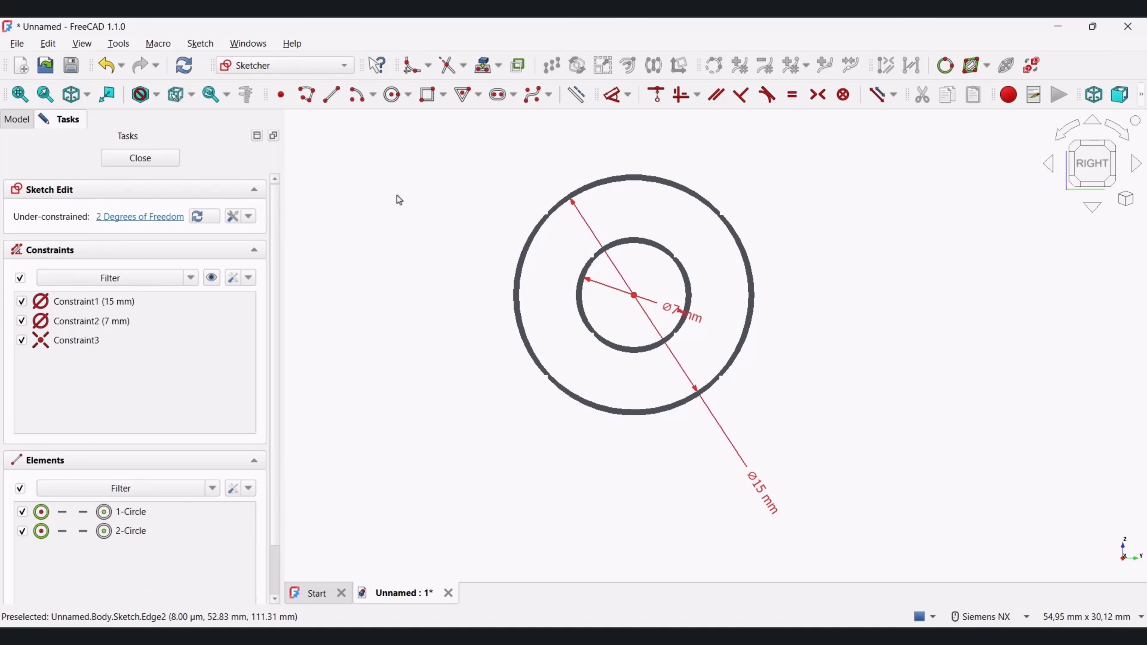
Step: Check the side view in the drawing and set the circle centre's height above the horizontal axis to 88.7 mm
scroll(409, 193, up, 3)
scroll(427, 198, down, 8)
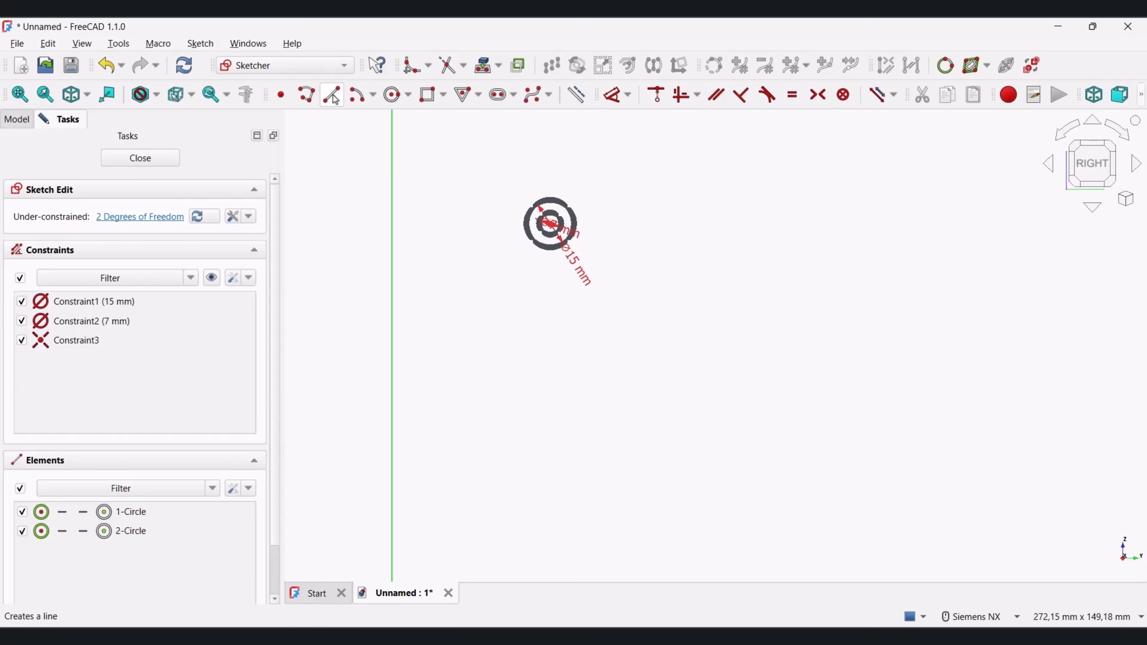
key(alt+Tab)
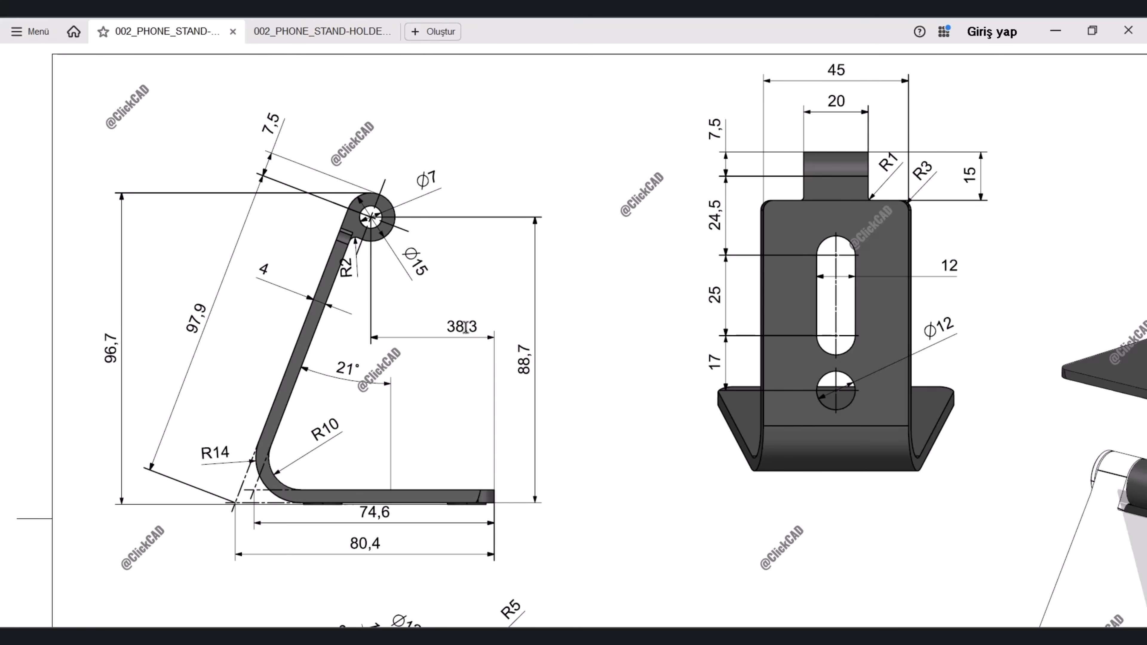
key(alt+Tab)
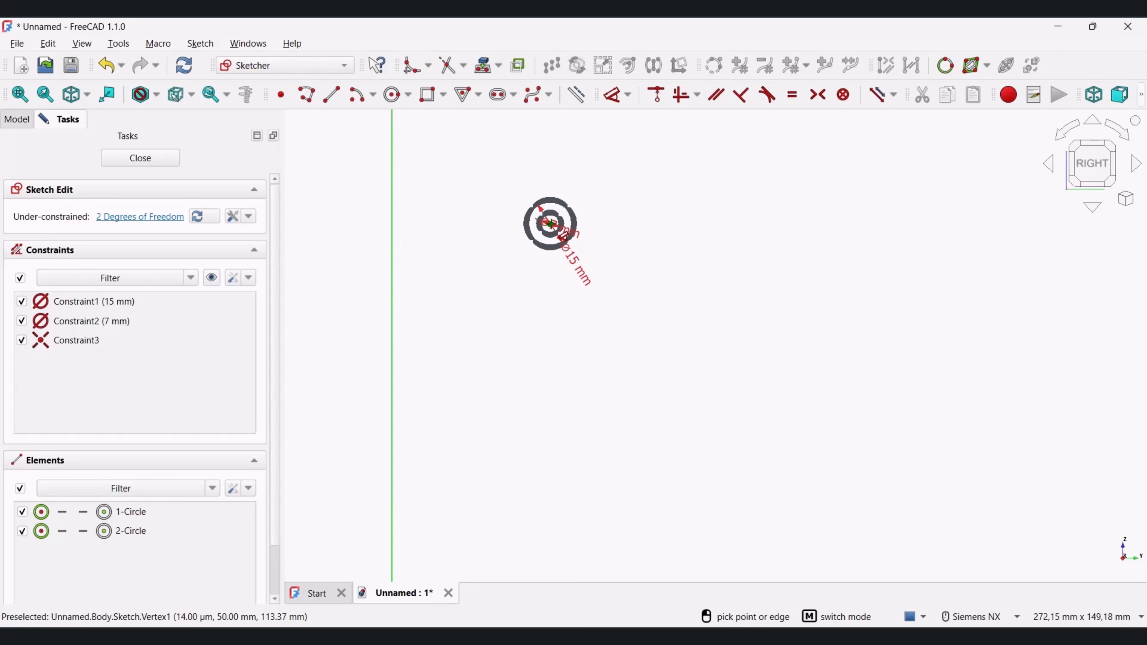
click(551, 224)
scroll(520, 238, up, 6)
scroll(520, 226, down, 7)
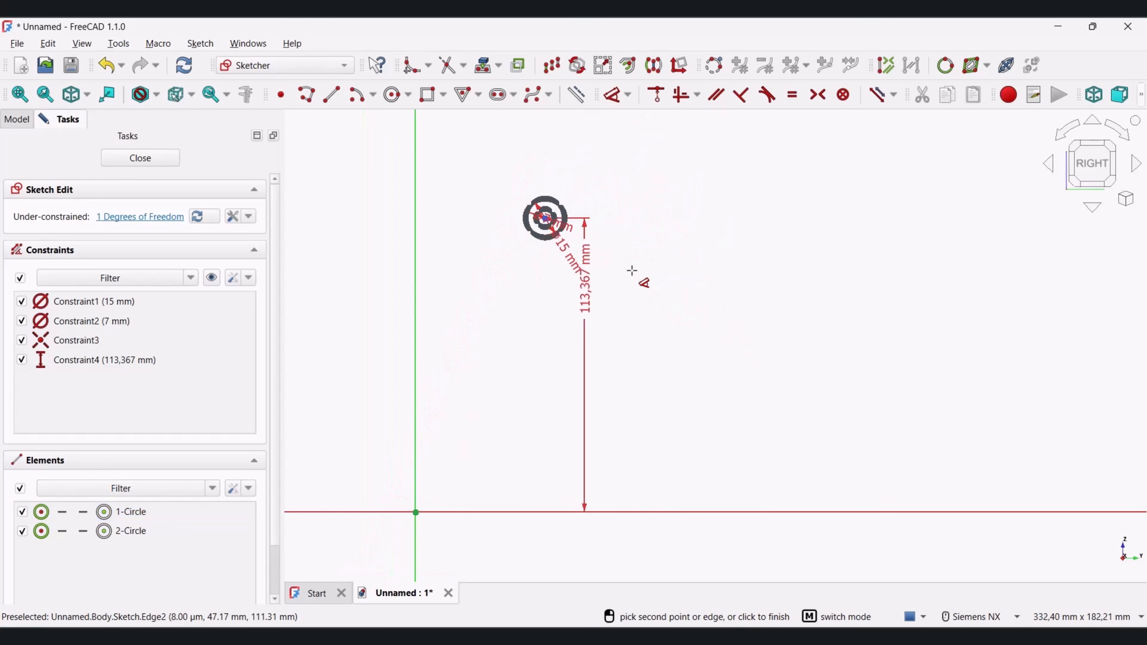
click(679, 268)
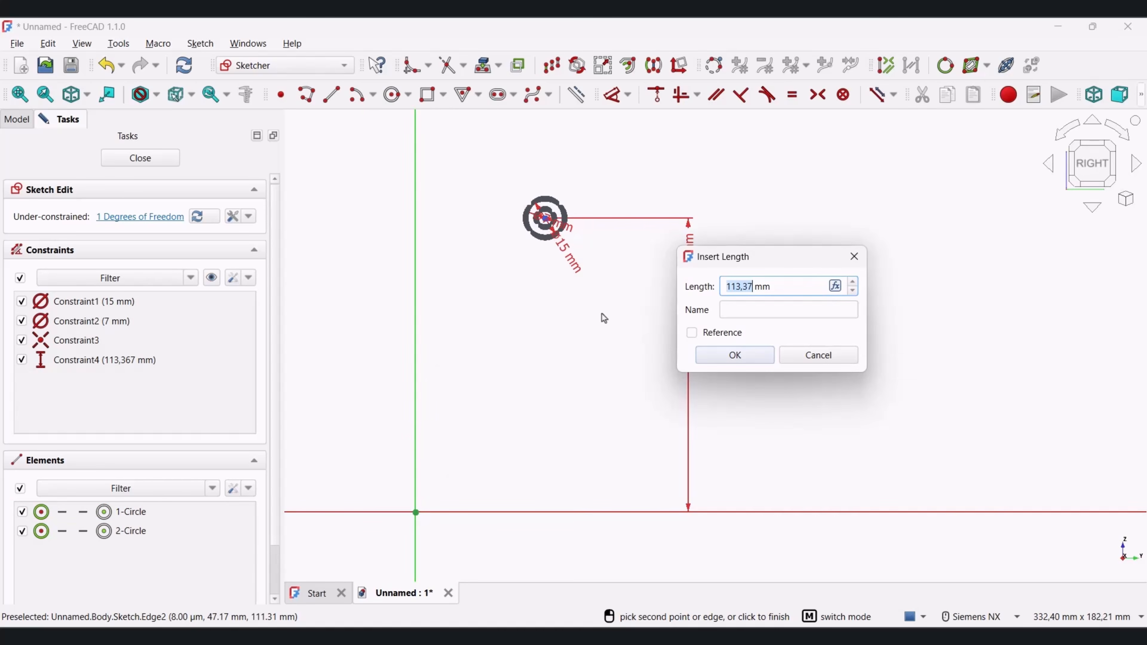
text(88,7)
key(Return)
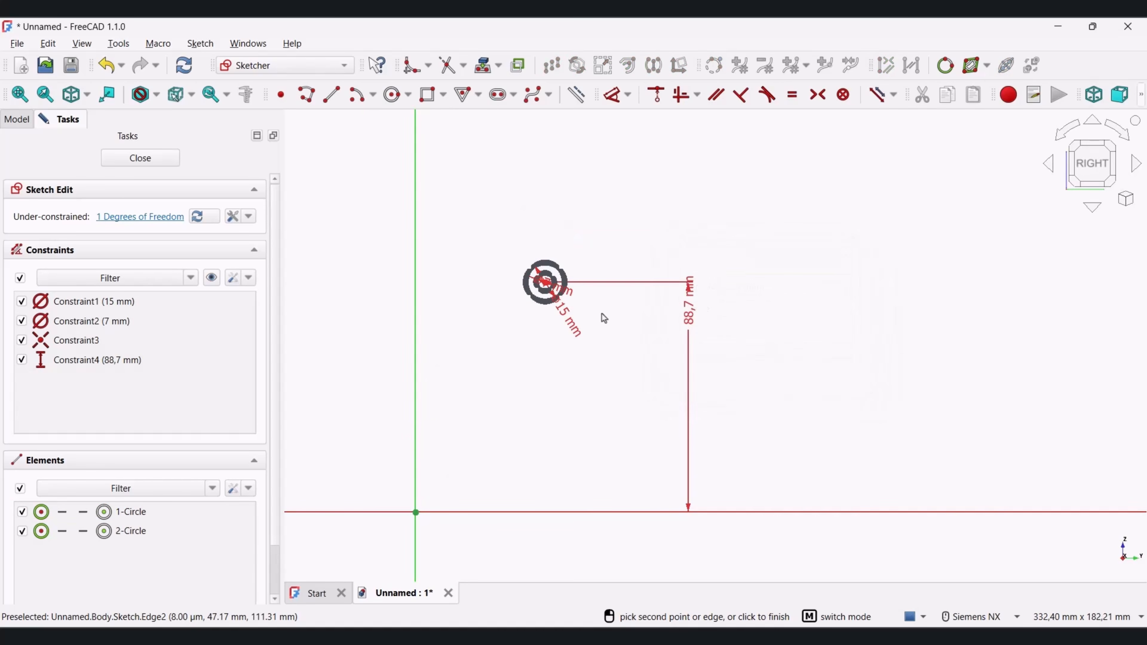
Step: Draw a line about 70 mm long lying on the horizontal axis below the circles
click(331, 94)
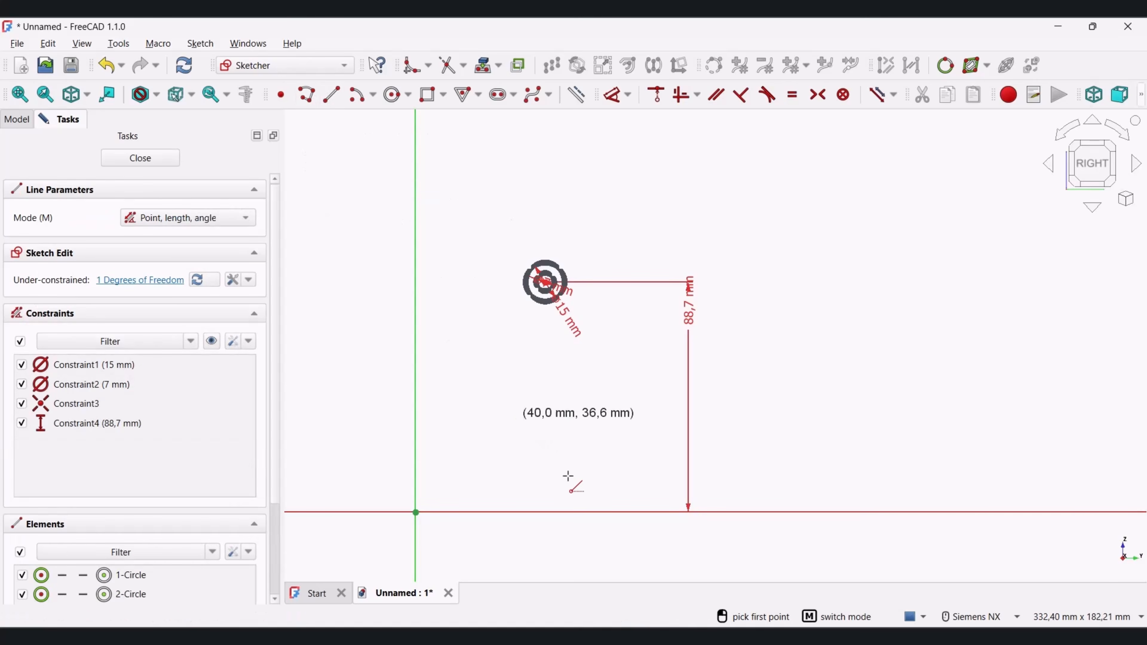
click(649, 512)
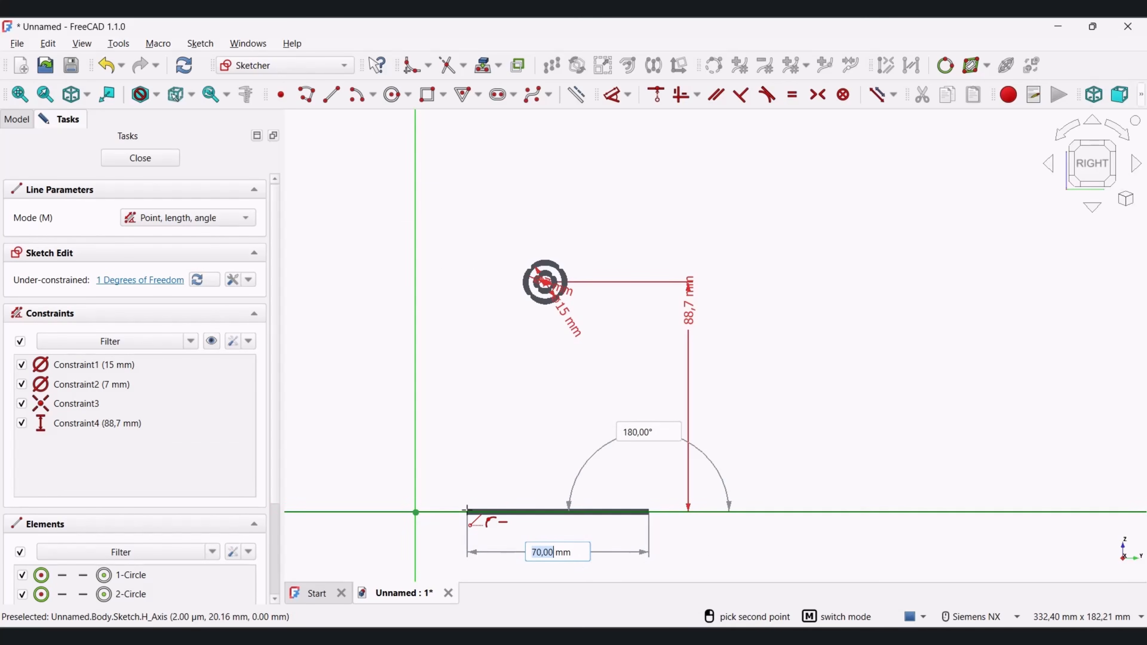
click(467, 510)
click(474, 463)
key(Escape)
key(Escape)
Step: Constrain the left endpoint of the base line to be coincident with the origin
scroll(497, 471, up, 1)
drag(485, 451, 584, 564)
drag(441, 482, 512, 545)
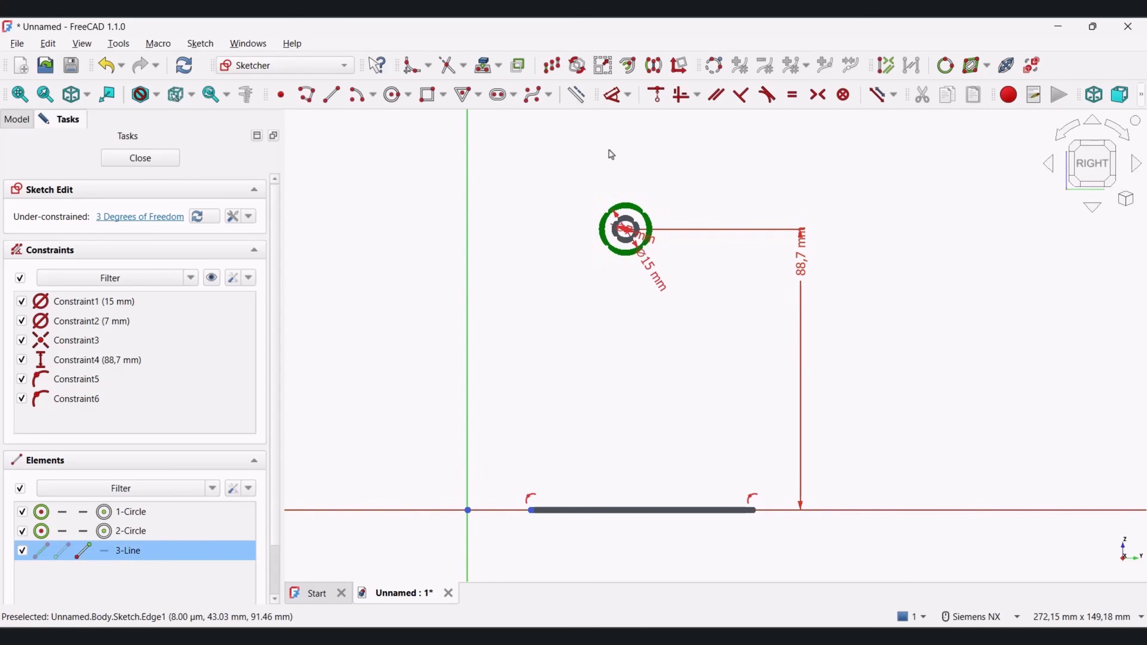
click(657, 95)
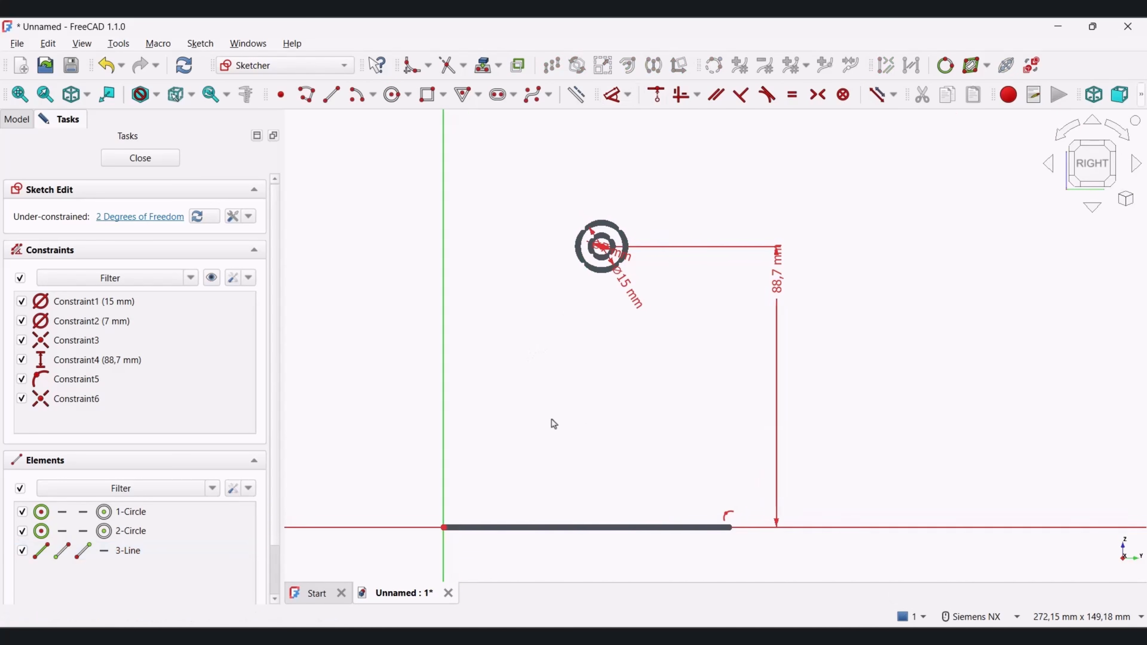
Step: Dimension the base line's length and set it to 80.4 mm
click(332, 94)
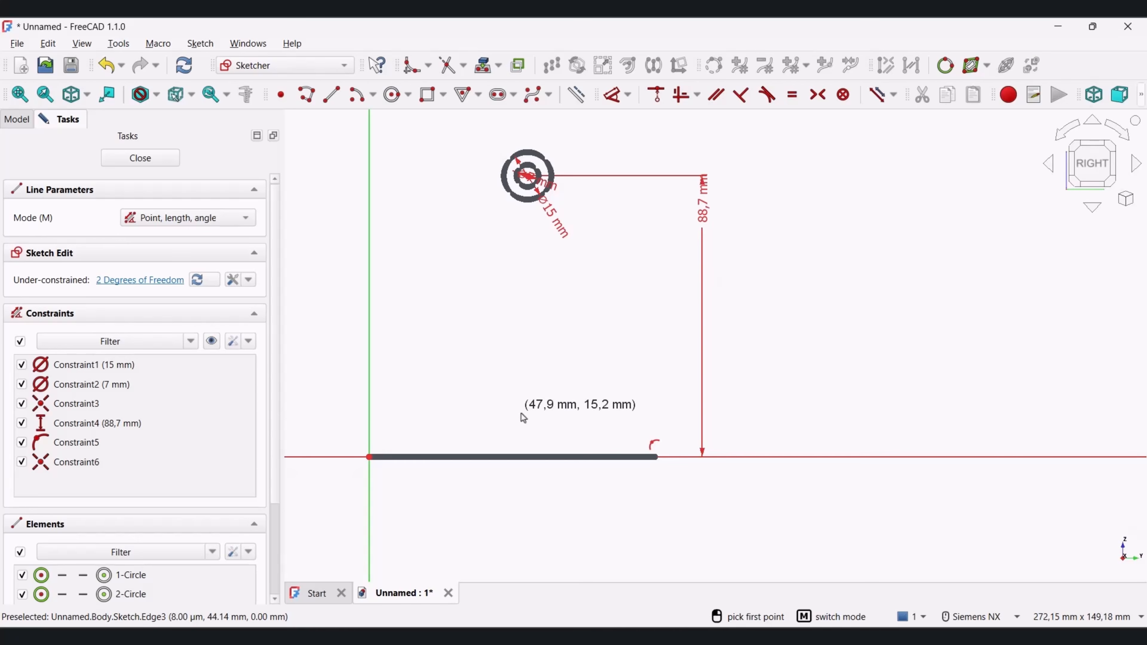
key(Escape)
click(517, 456)
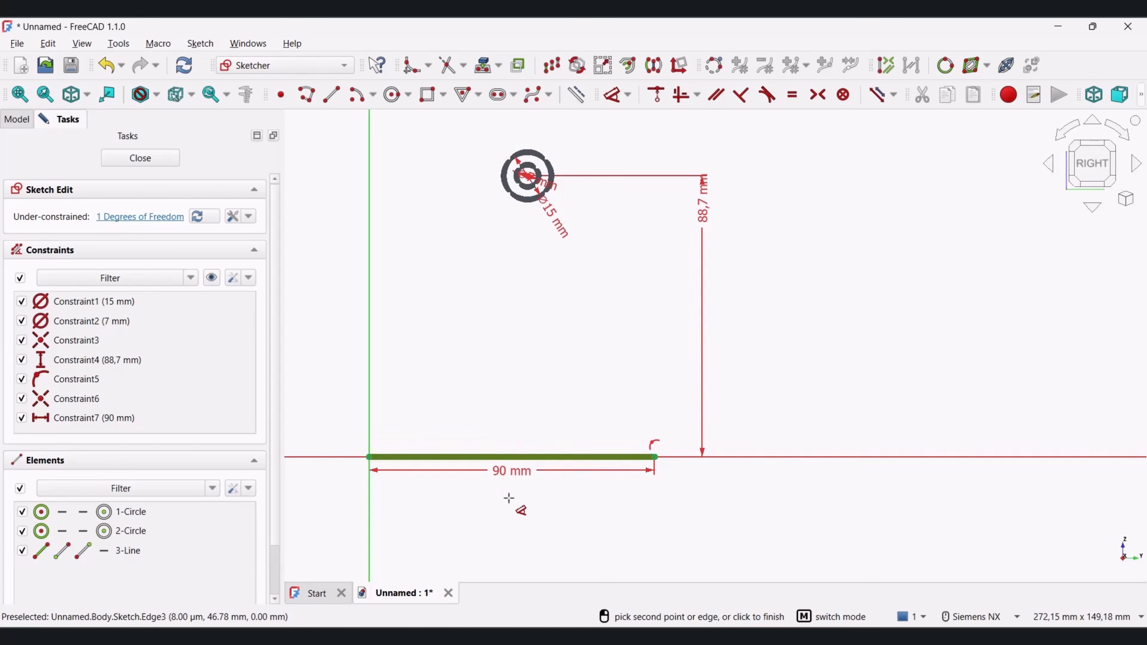
click(510, 513)
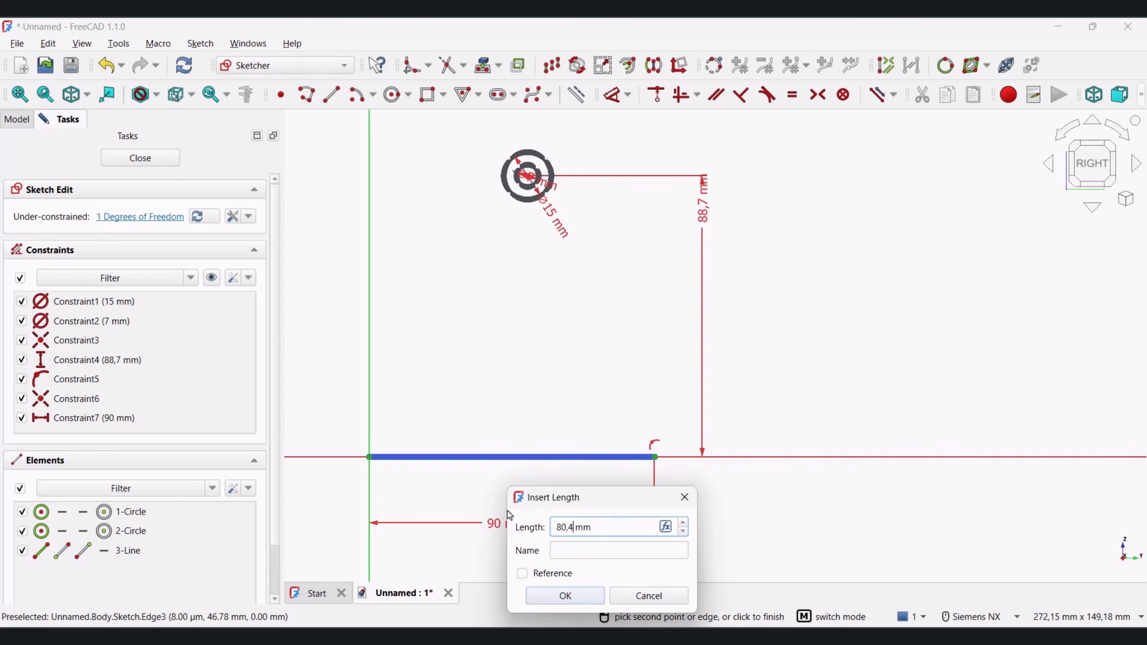
key(Return)
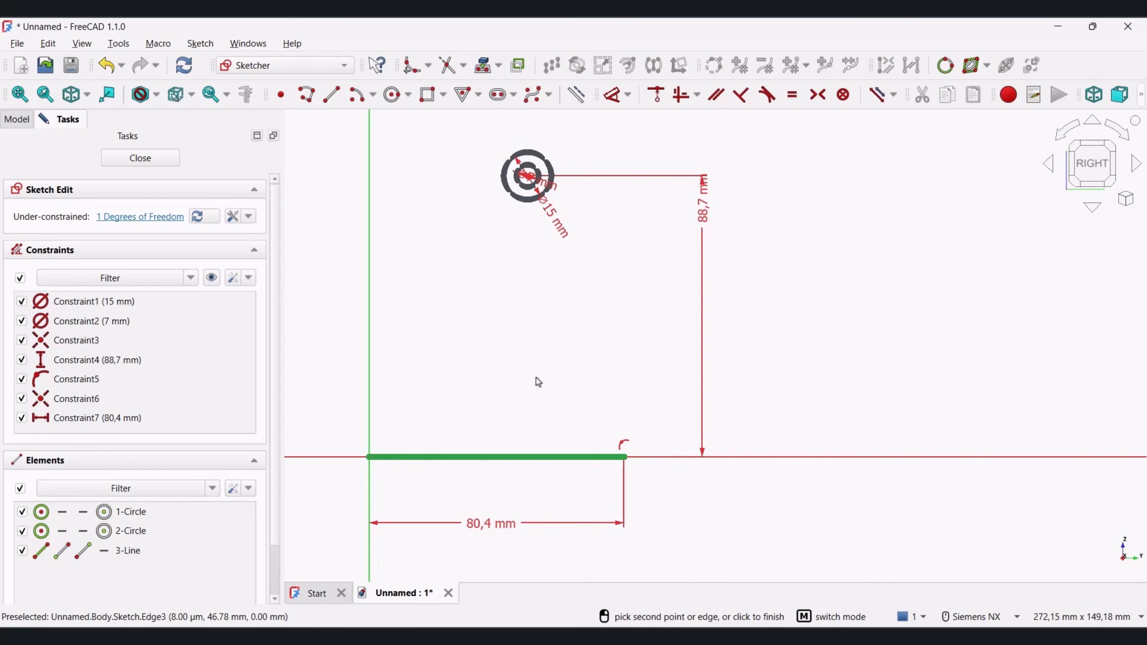
Step: Check the drawing and set the horizontal distance from the circles' centre to the base line's right endpoint to 38.3 mm
click(530, 178)
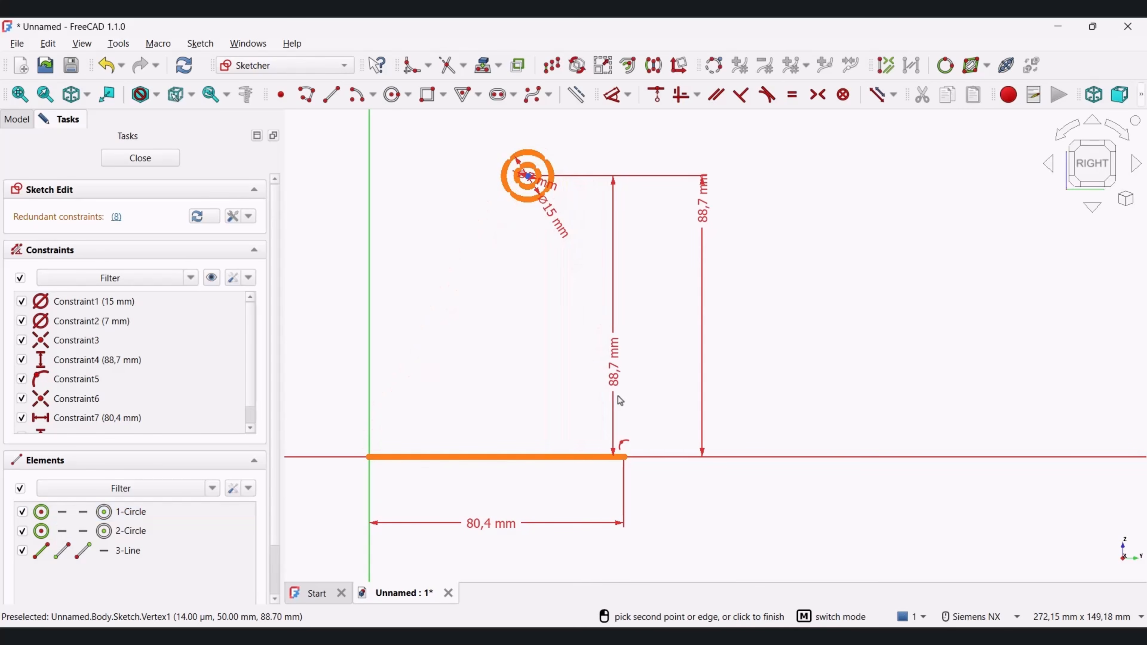
click(625, 458)
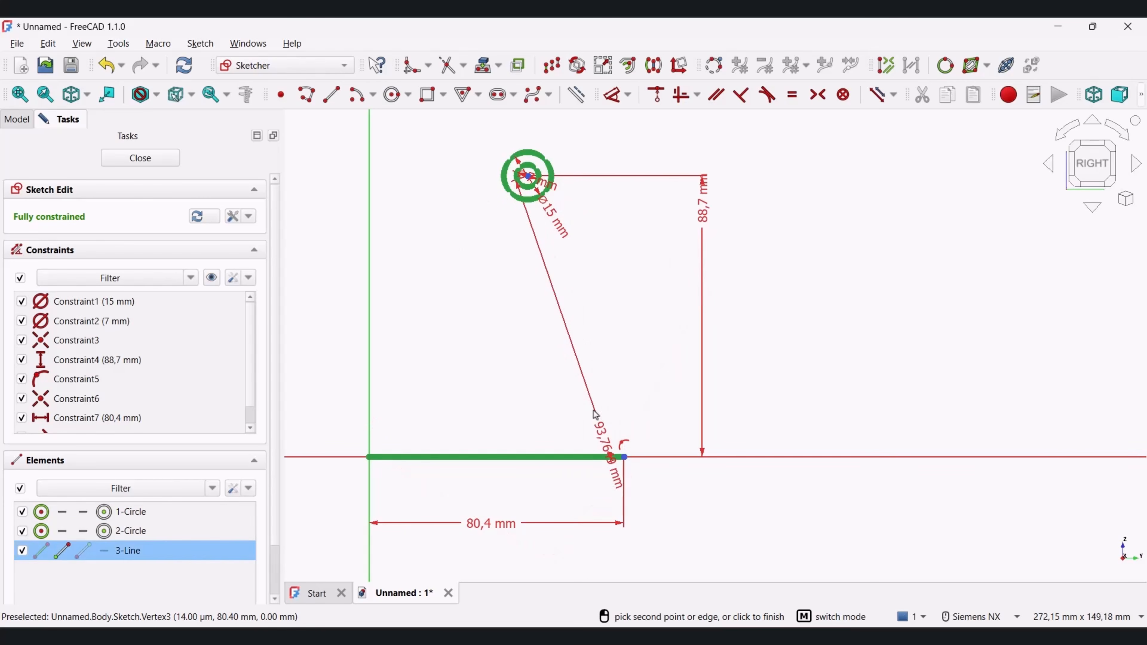
click(553, 138)
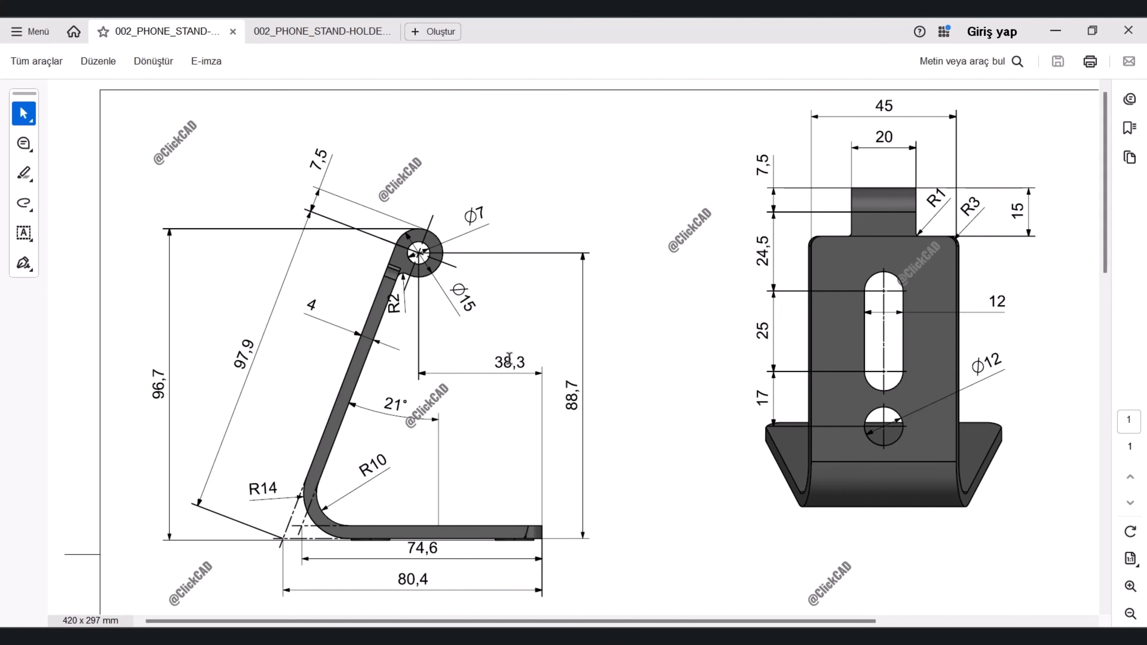
key(alt+Tab)
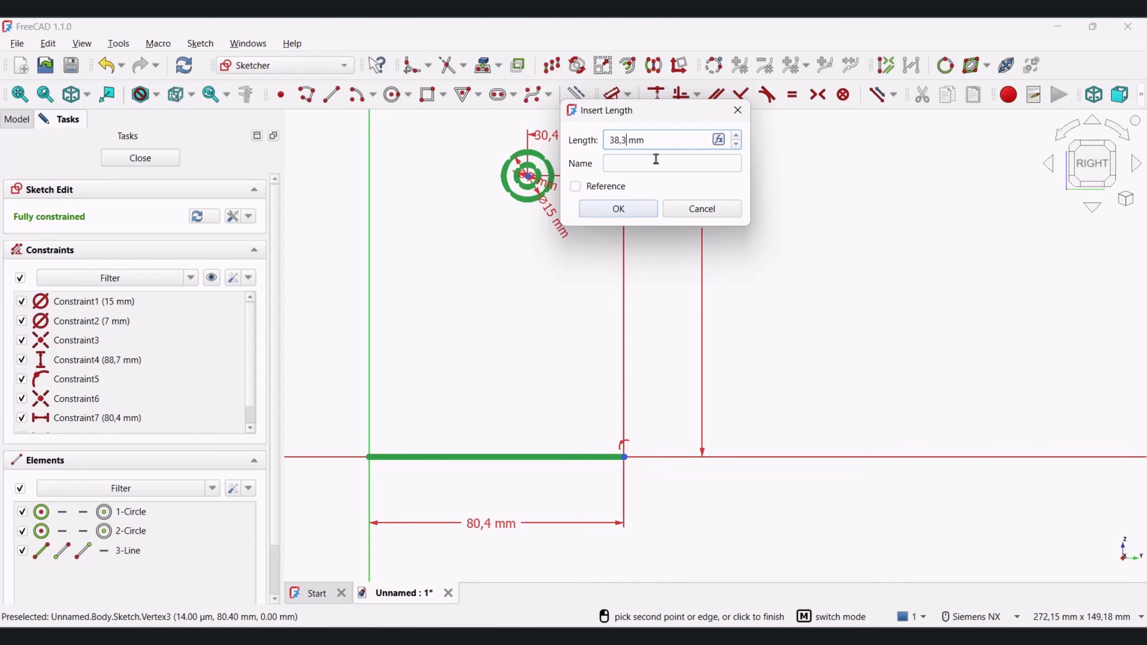
key(Return)
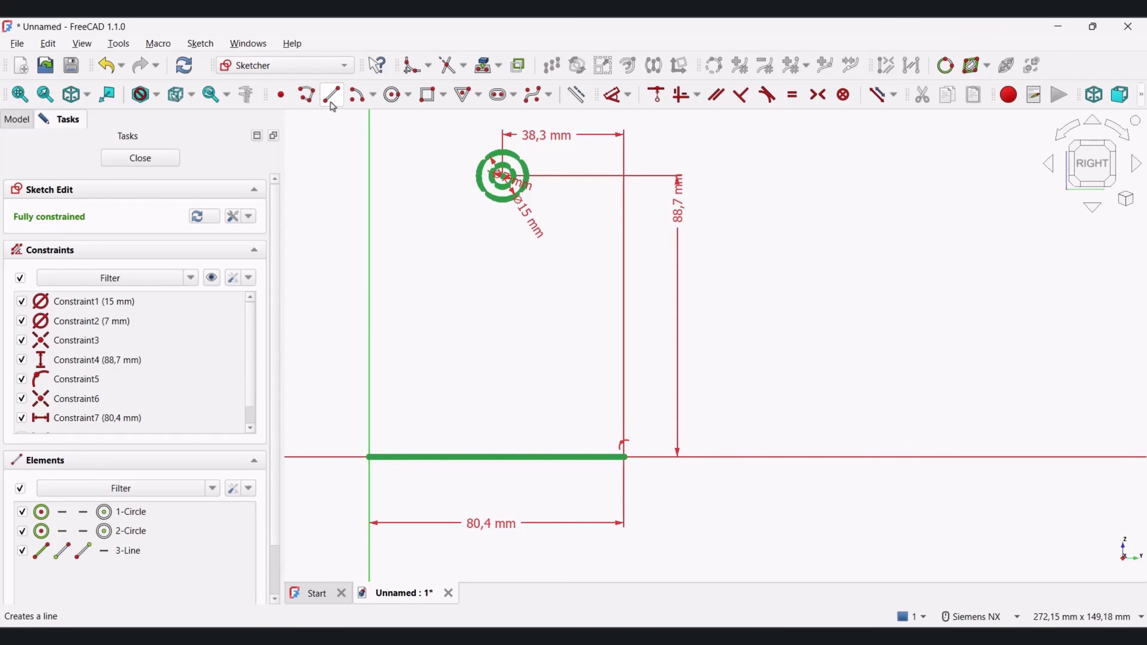
Step: Draw a slanted line from the origin to a point just above and left of the 15 mm circle
click(332, 96)
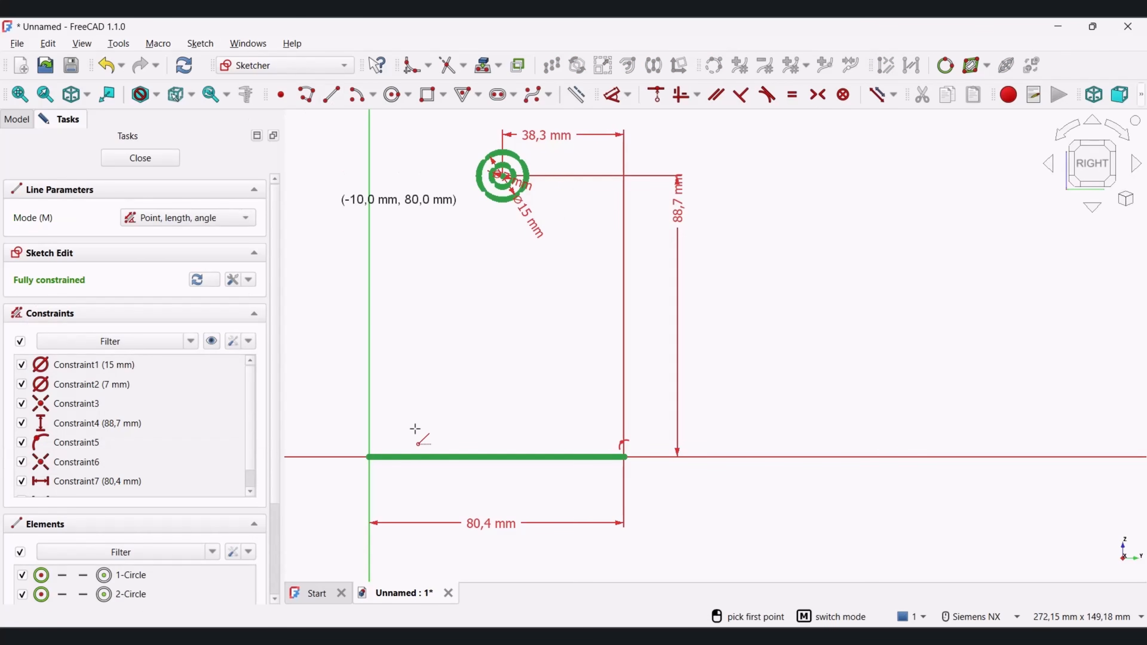
click(369, 456)
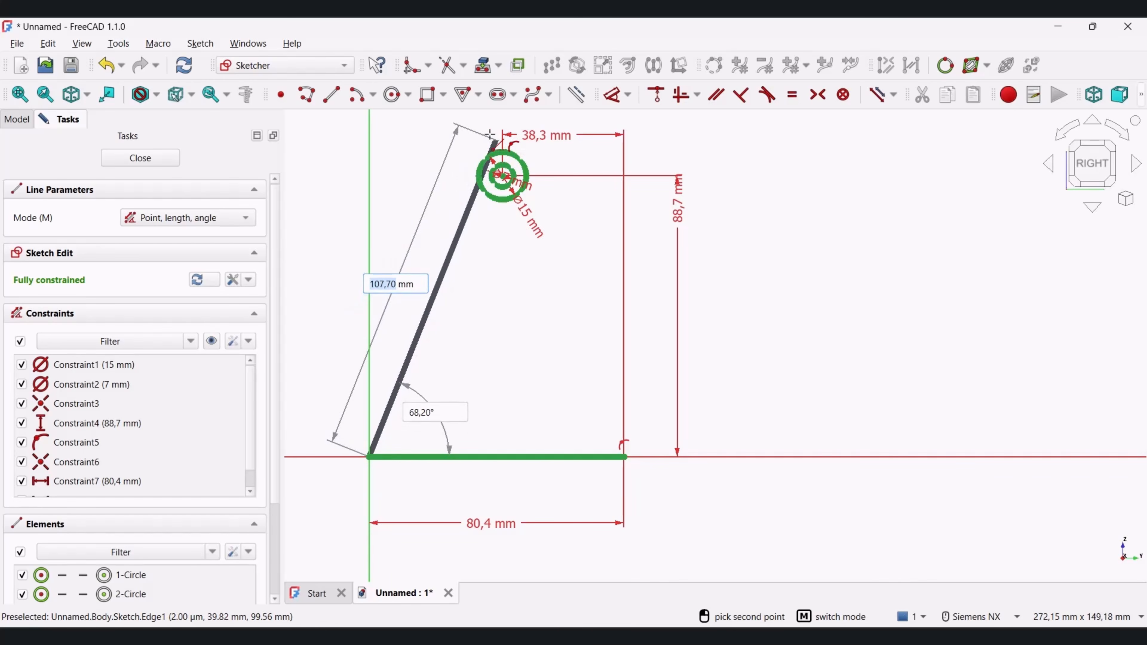
click(485, 129)
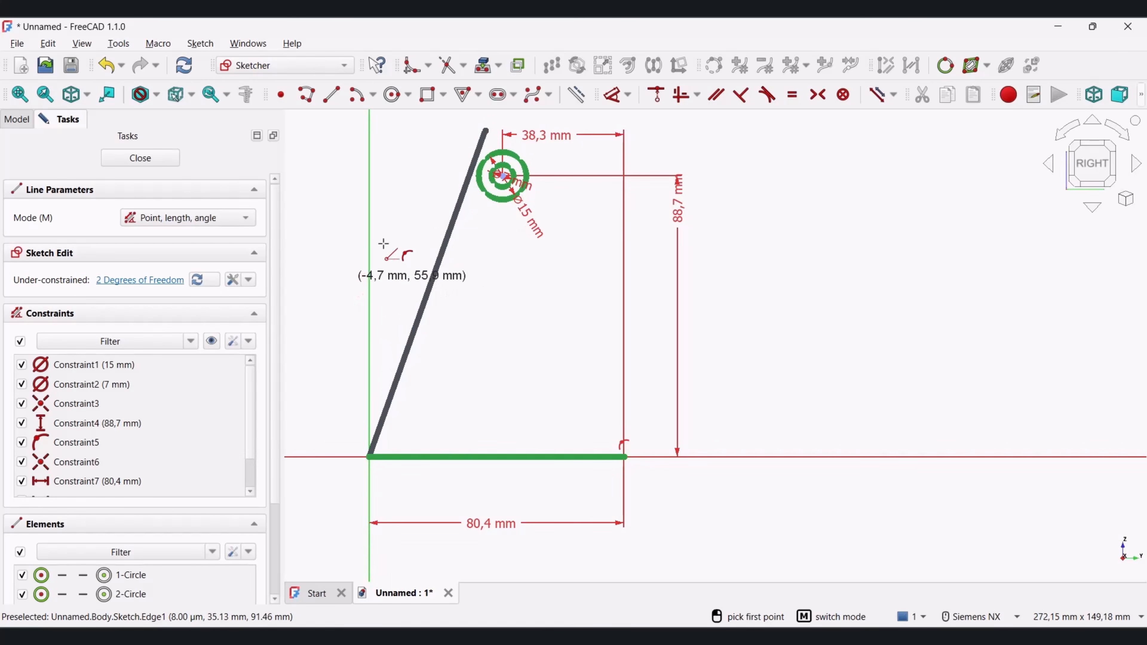
key(Escape)
Step: Make the slanted line tangent to the 15 mm circle and trim off its end beyond the tangent point
scroll(501, 186, up, 6)
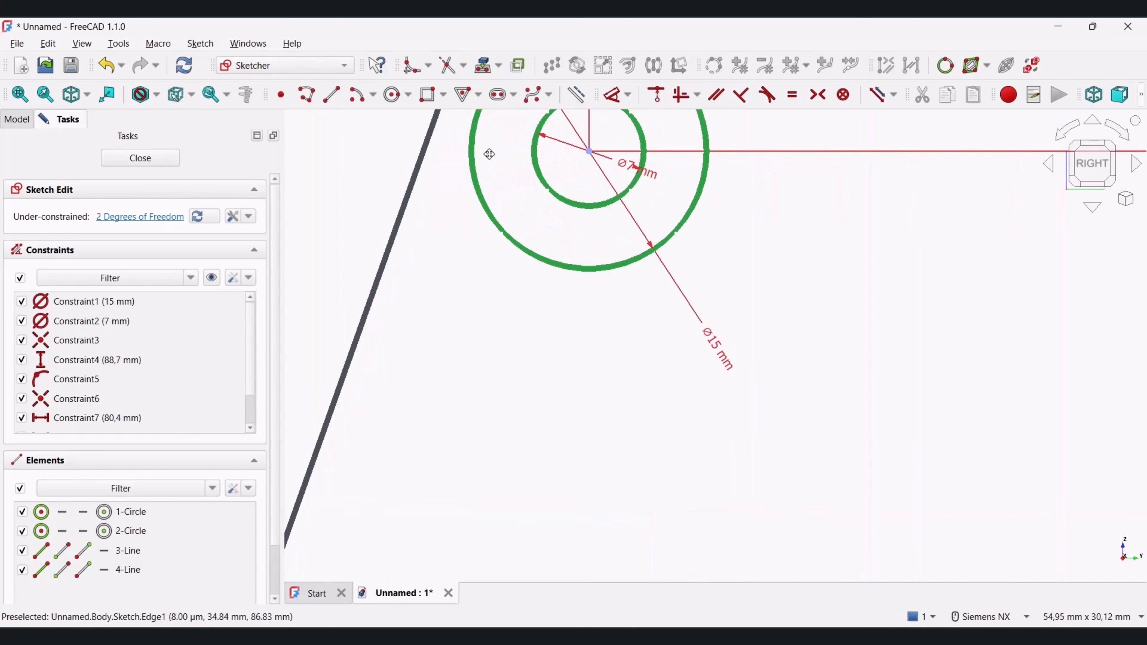
shift+middle_drag(489, 154, 605, 340)
drag(607, 325, 543, 259)
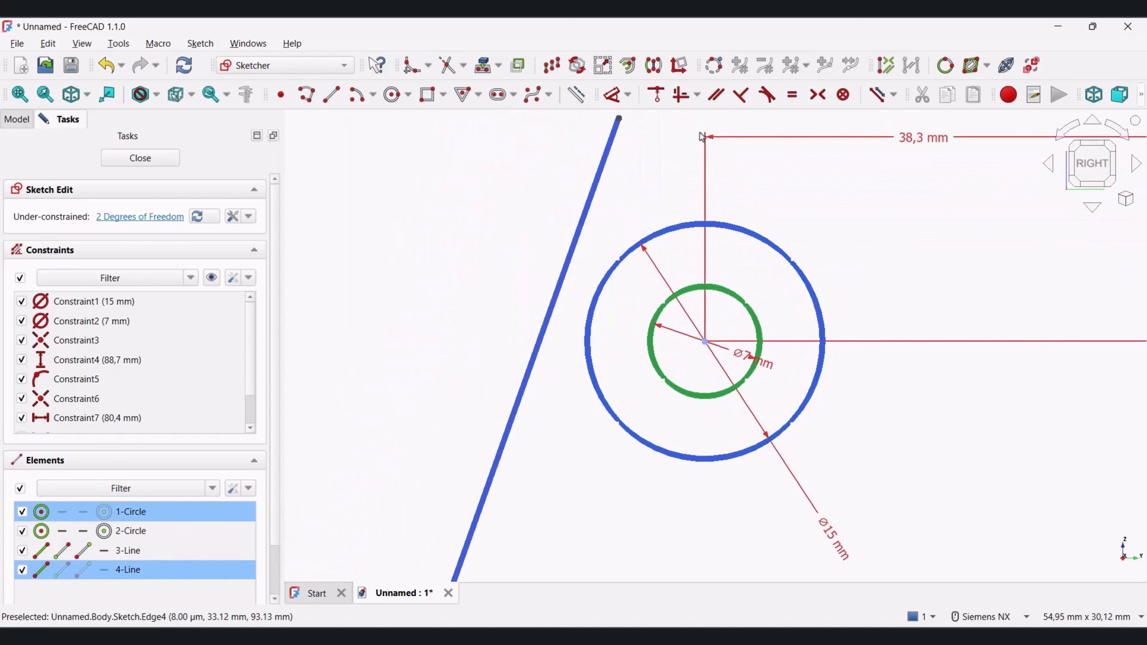
click(741, 95)
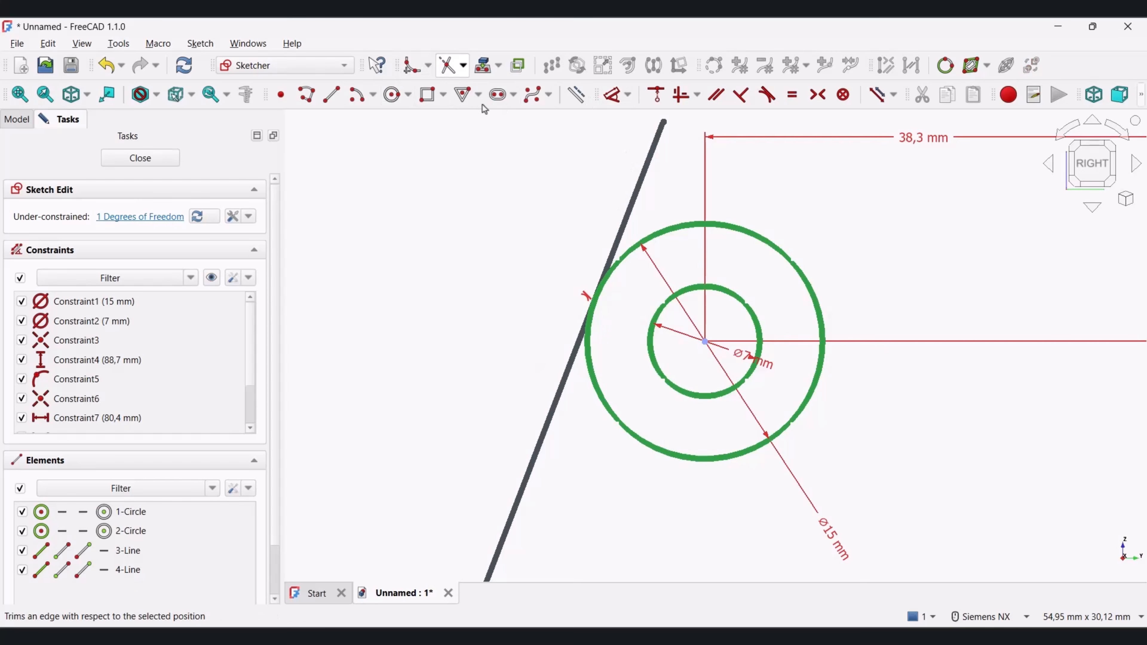
click(638, 186)
scroll(524, 199, down, 3)
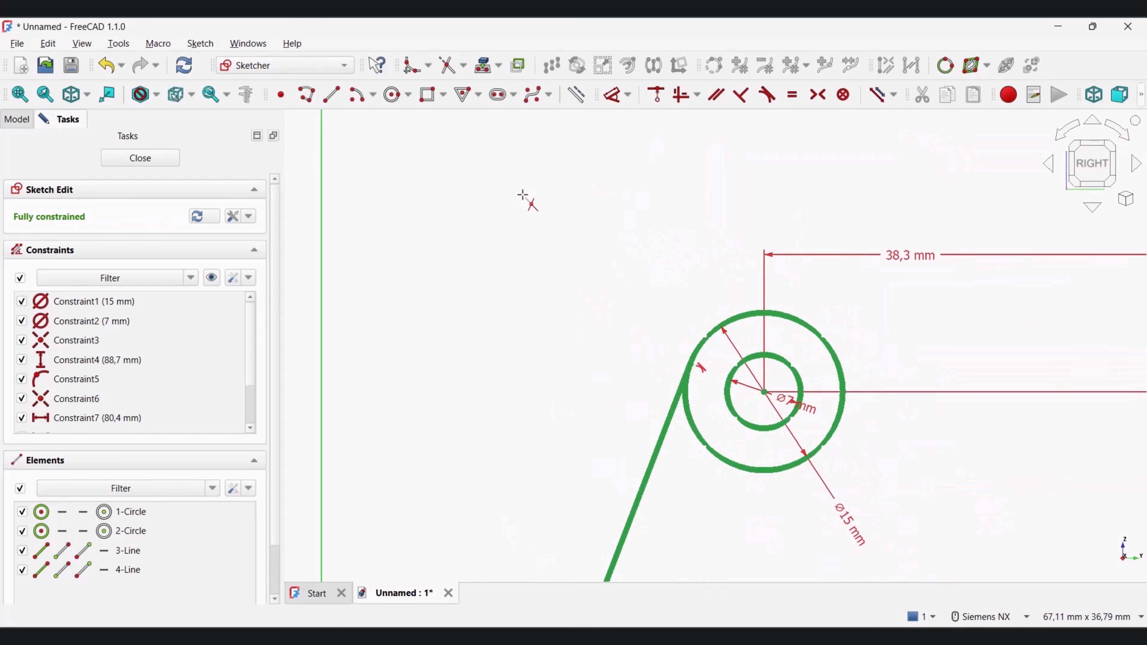
scroll(524, 199, down, 3)
Step: Draw a polyline from near the base line's right end: about 13 mm up, about 64 mm left, then slanting up towards the 15 mm circle
click(306, 95)
scroll(460, 230, down, 5)
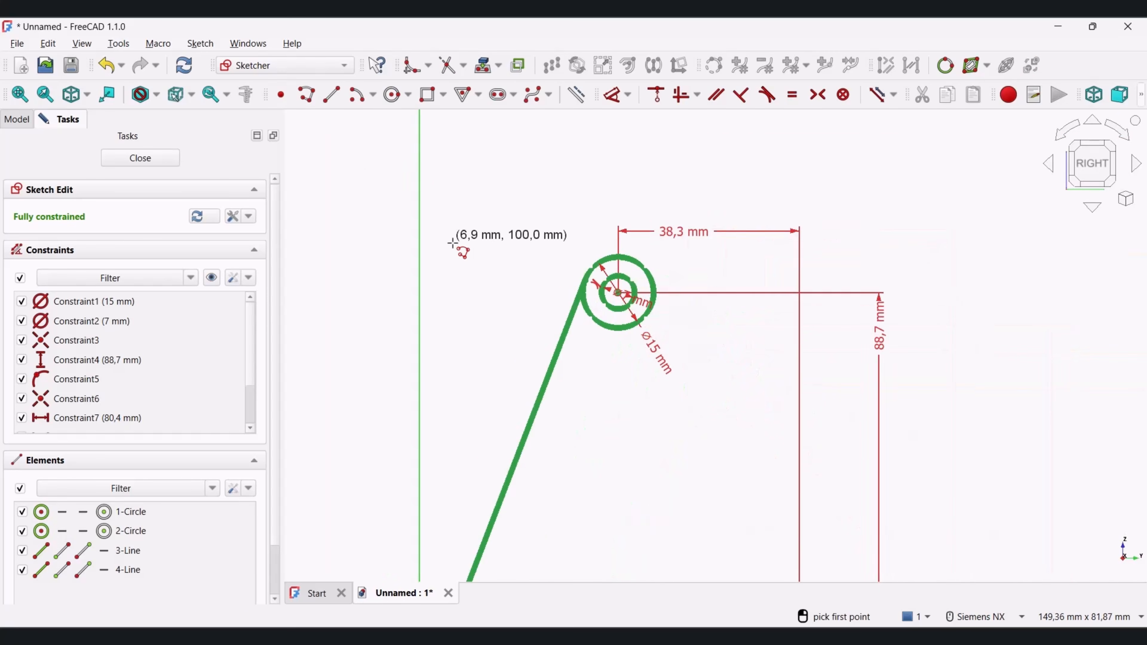
shift+middle_drag(507, 265, 506, 204)
scroll(709, 413, up, 4)
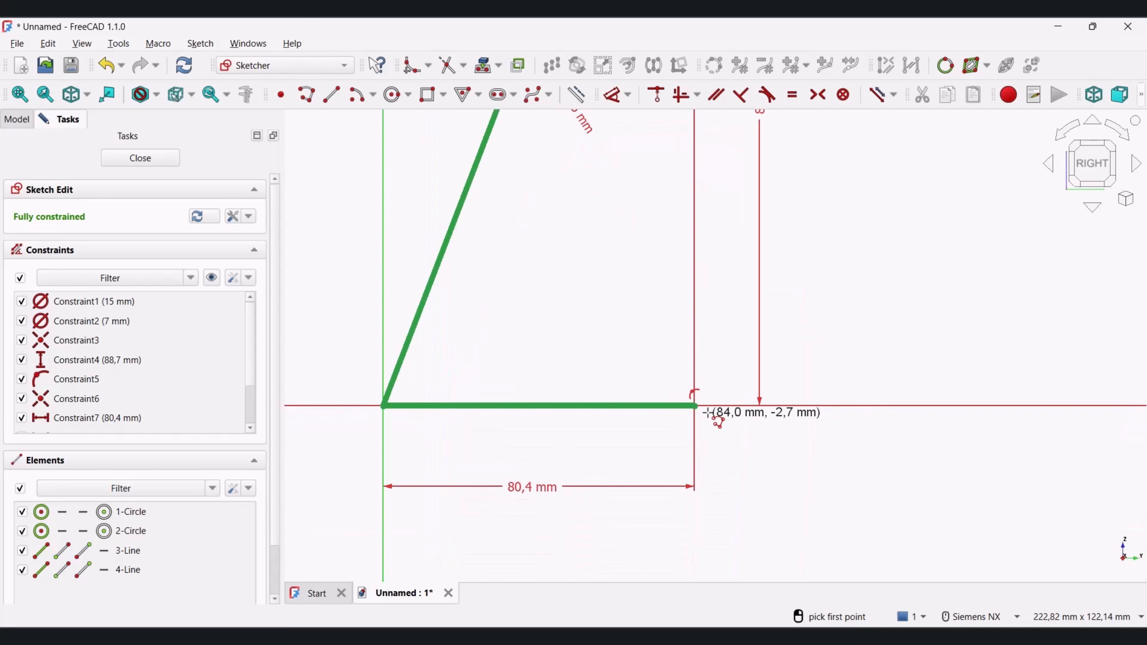
click(689, 404)
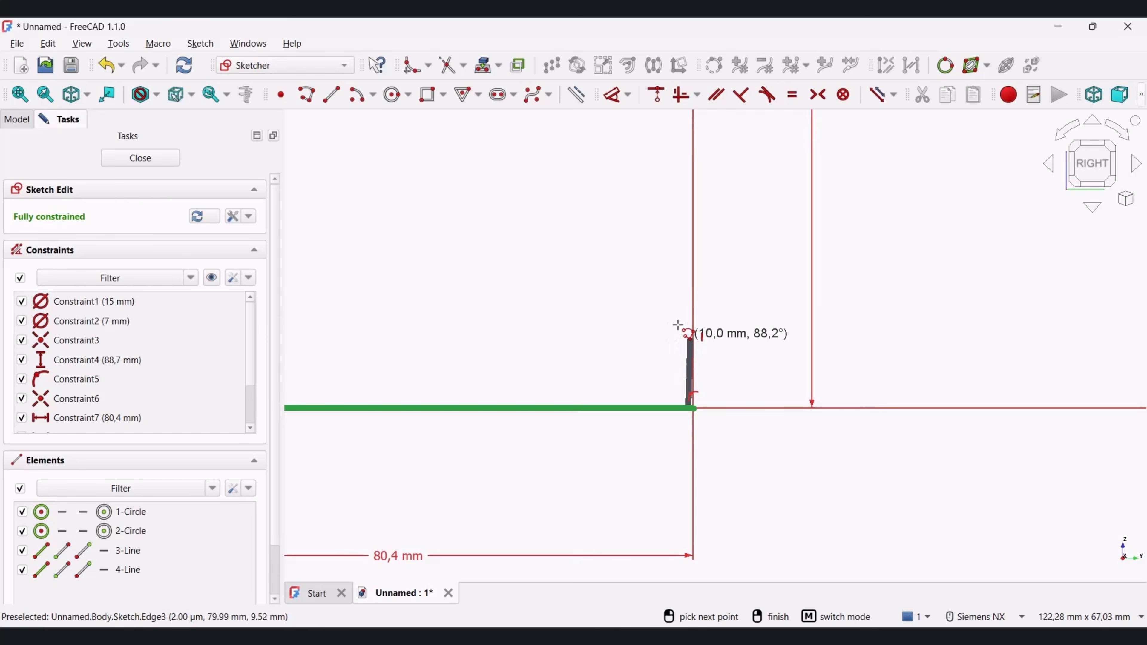
click(678, 314)
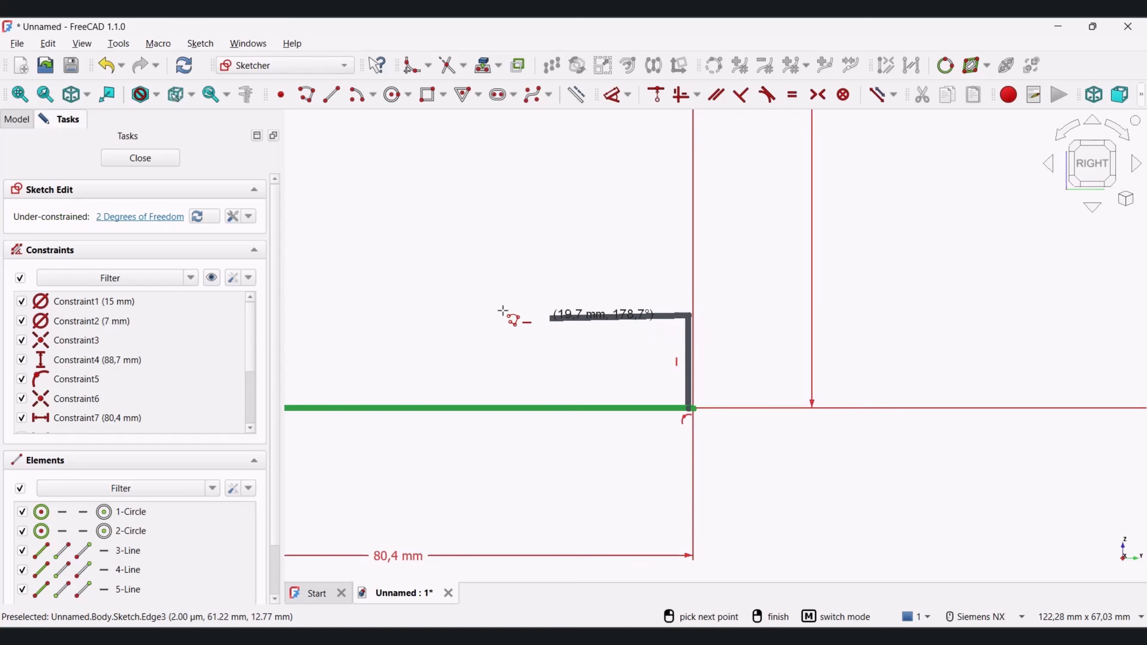
scroll(504, 313, up, 2)
scroll(475, 288, down, 4)
shift+middle_drag(476, 288, 654, 366)
click(578, 409)
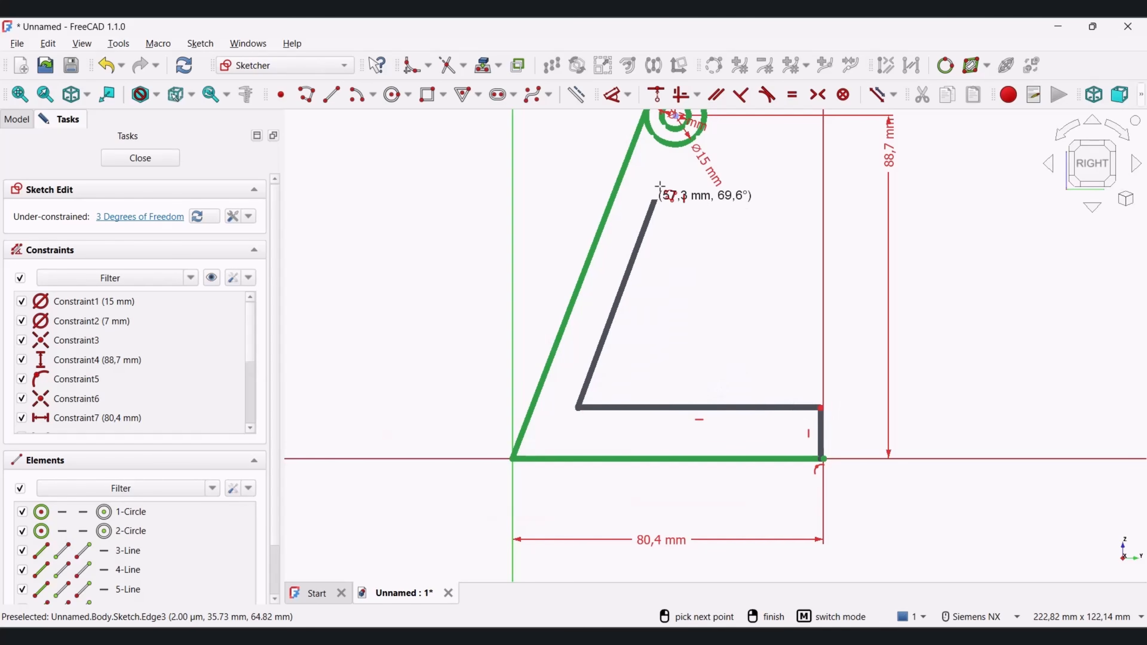
click(667, 159)
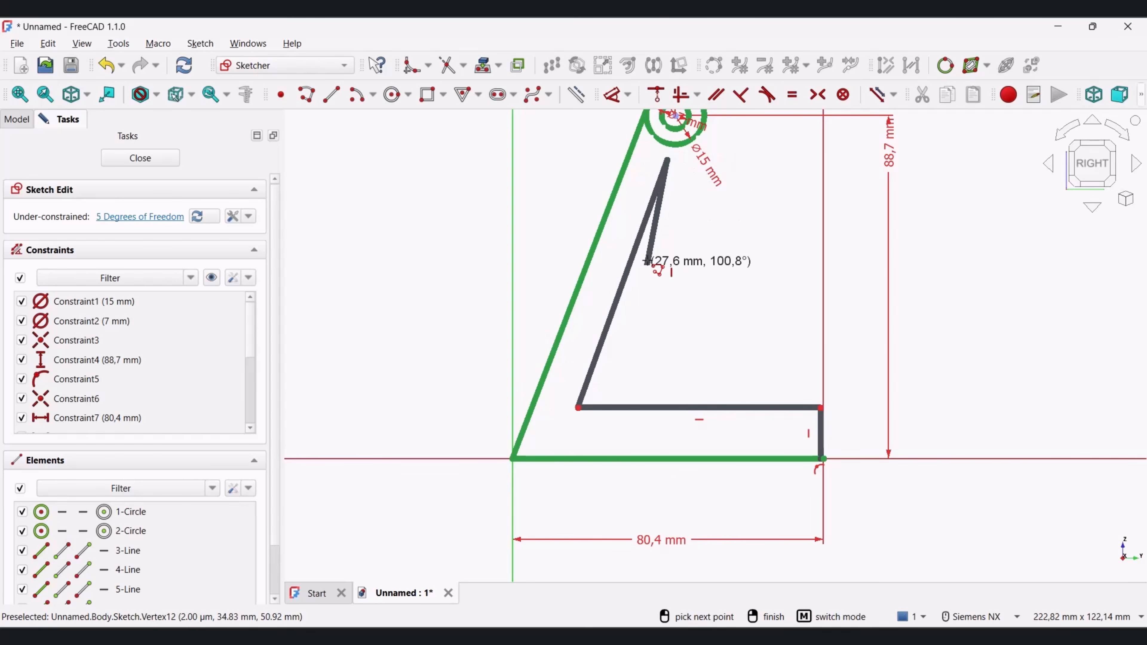
right_click(647, 261)
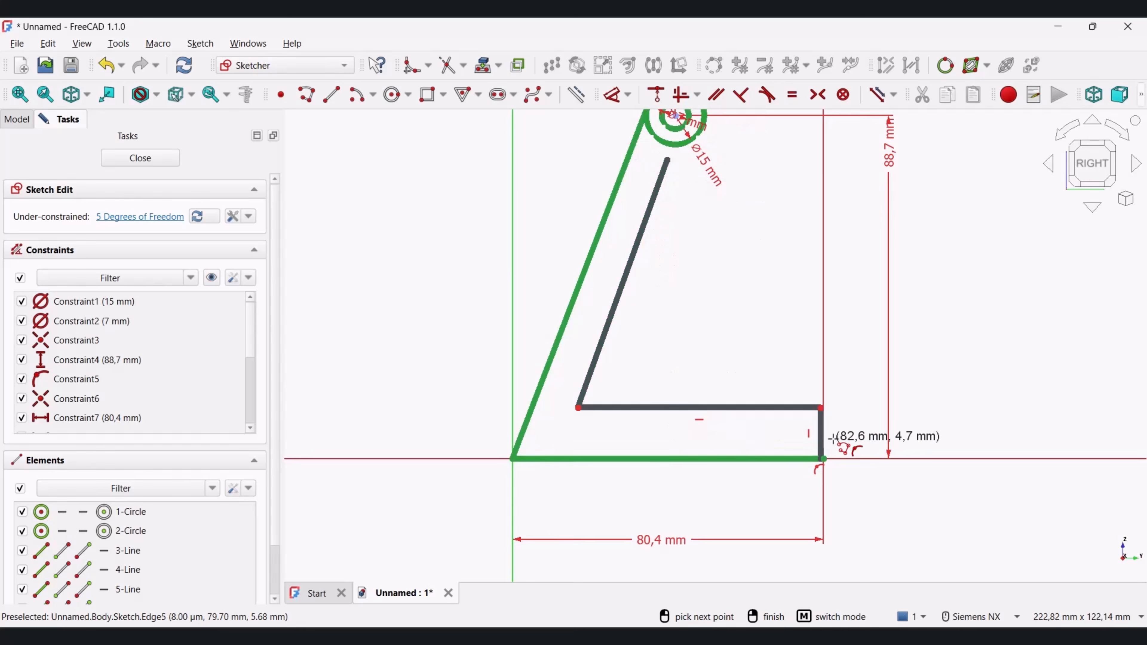
Step: Constrain the inner slanted line to be parallel to the outer slanted line
scroll(834, 440, up, 1)
scroll(834, 439, up, 5)
scroll(787, 379, down, 3)
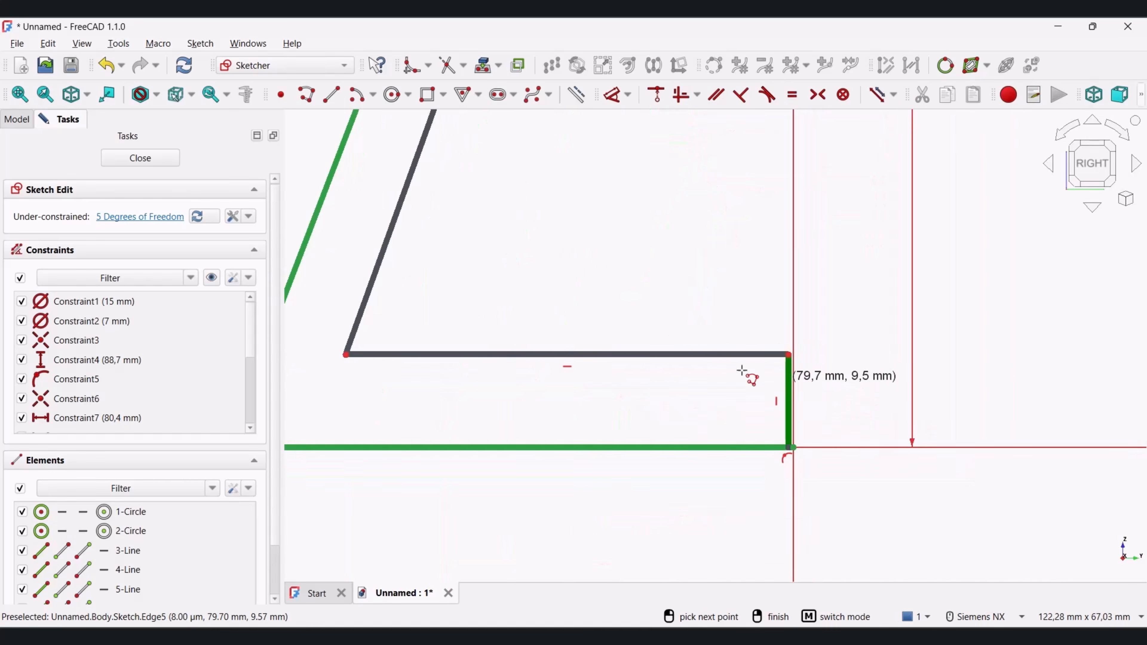
shift+middle_drag(580, 307, 846, 542)
click(662, 411)
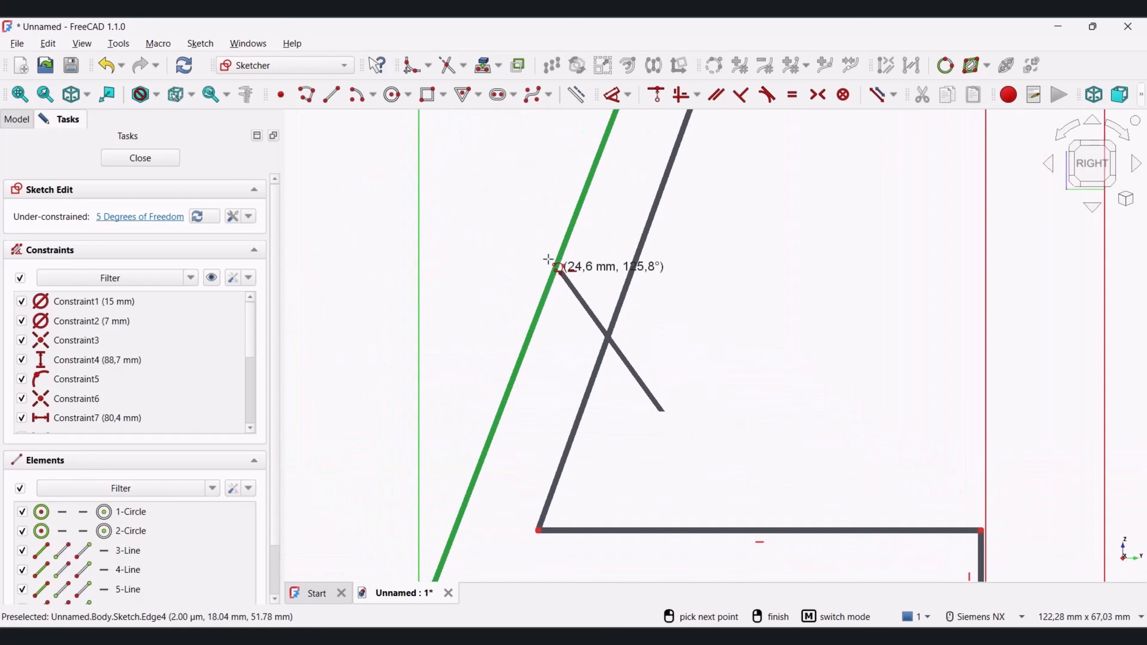
right_click(677, 318)
drag(658, 397, 510, 217)
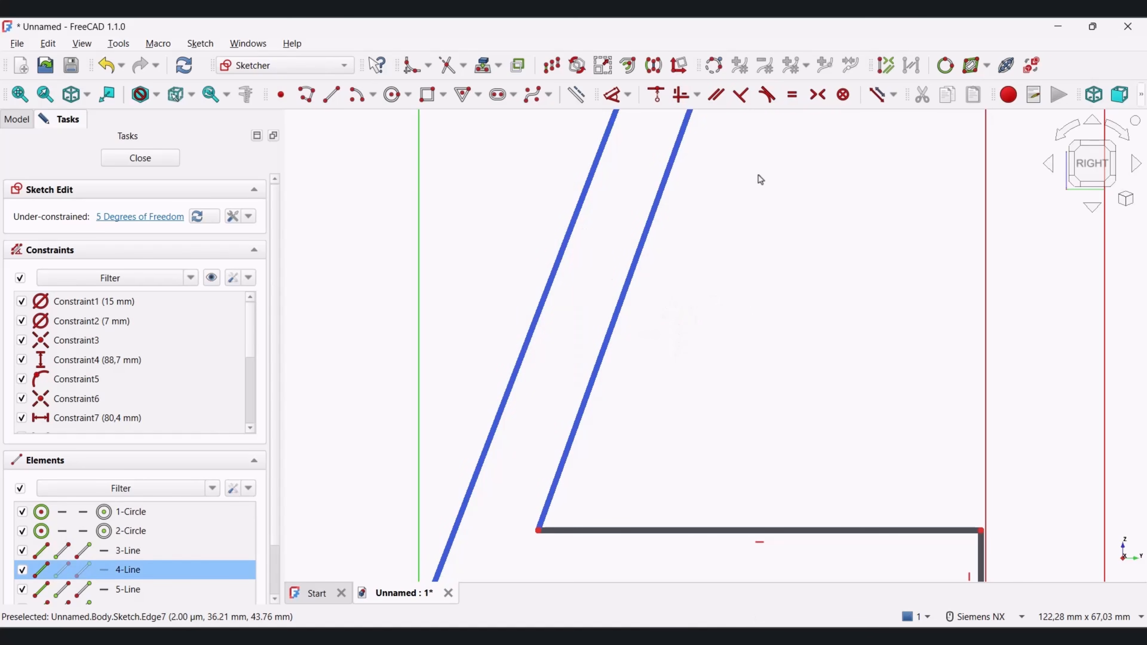
click(716, 95)
scroll(589, 341, down, 3)
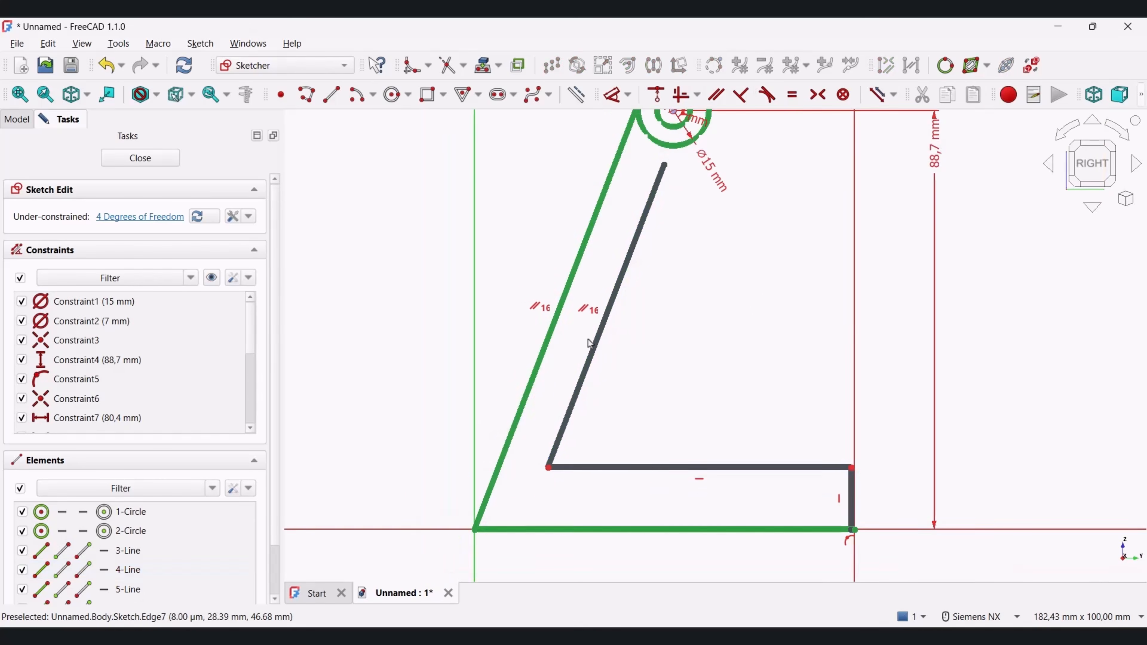
Step: Set the distance between the inner horizontal line and the base line to 4 mm
shift+middle_drag(650, 418, 600, 409)
key(d)
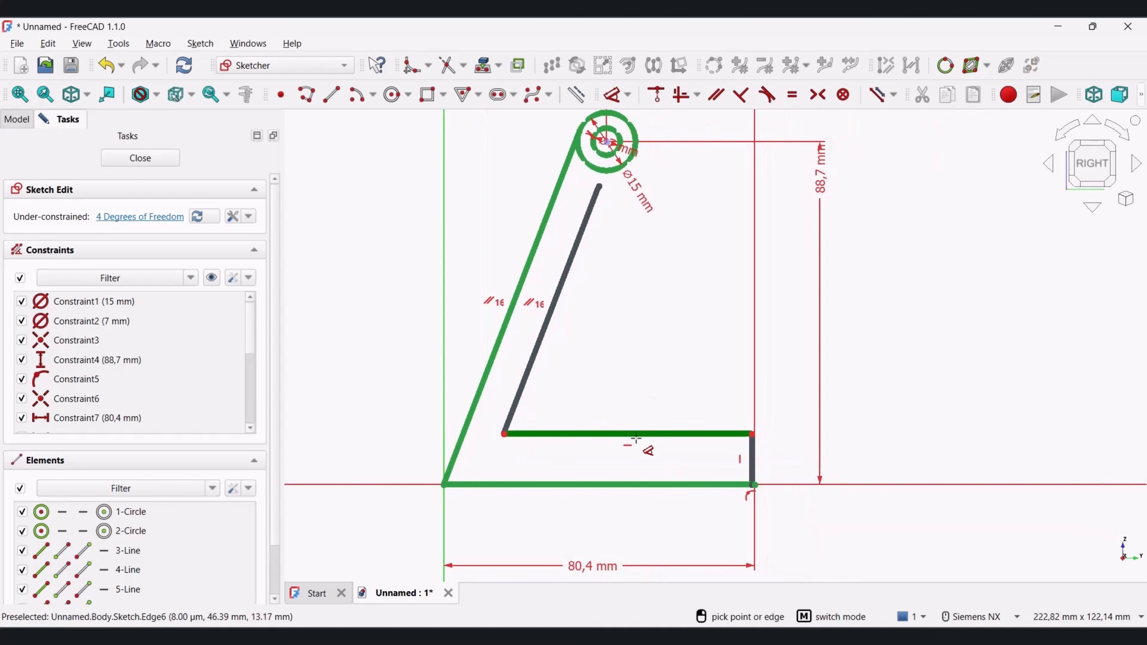
click(647, 432)
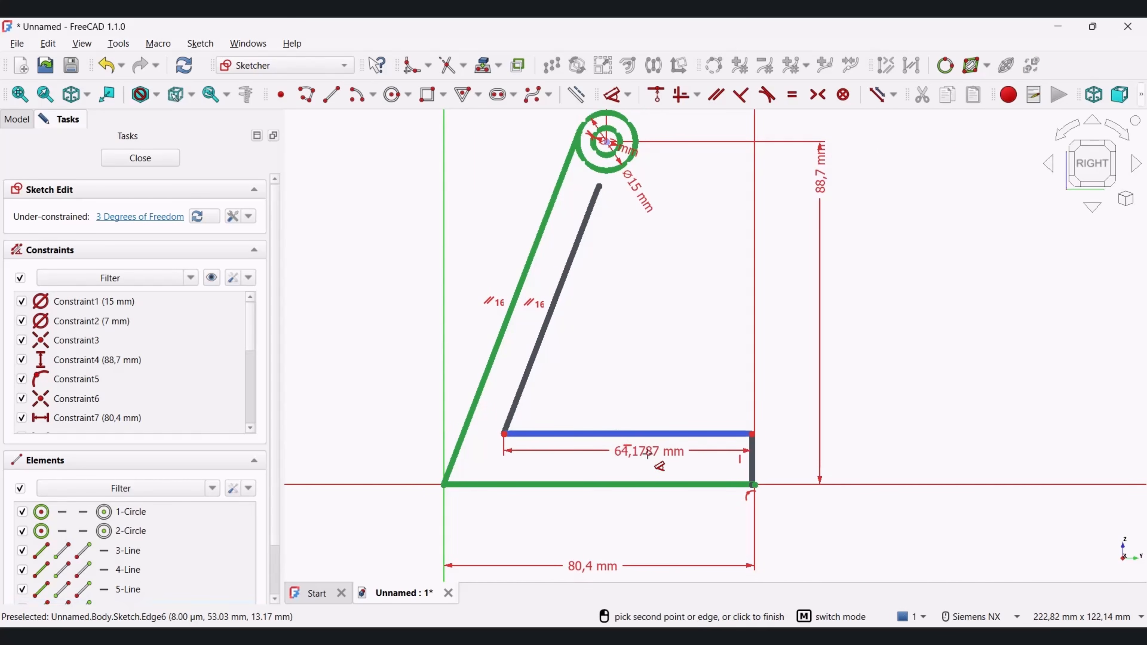
click(655, 479)
click(664, 404)
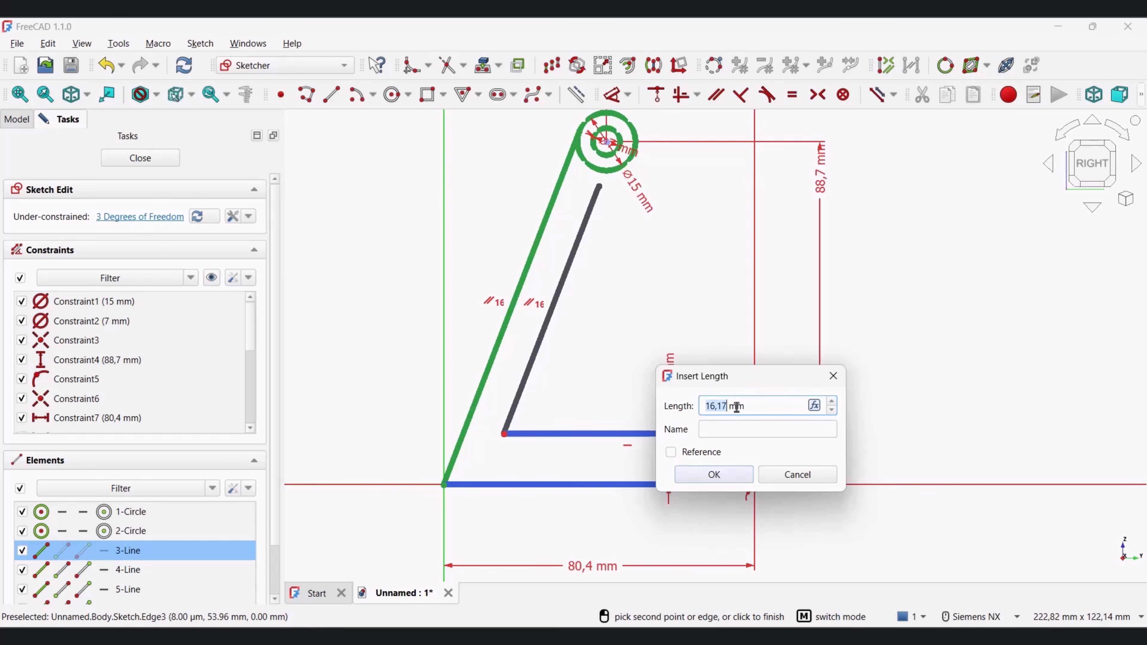
key(Return)
Step: Set the distance between the two parallel slanted lines to 4 mm
scroll(515, 334, down, 2)
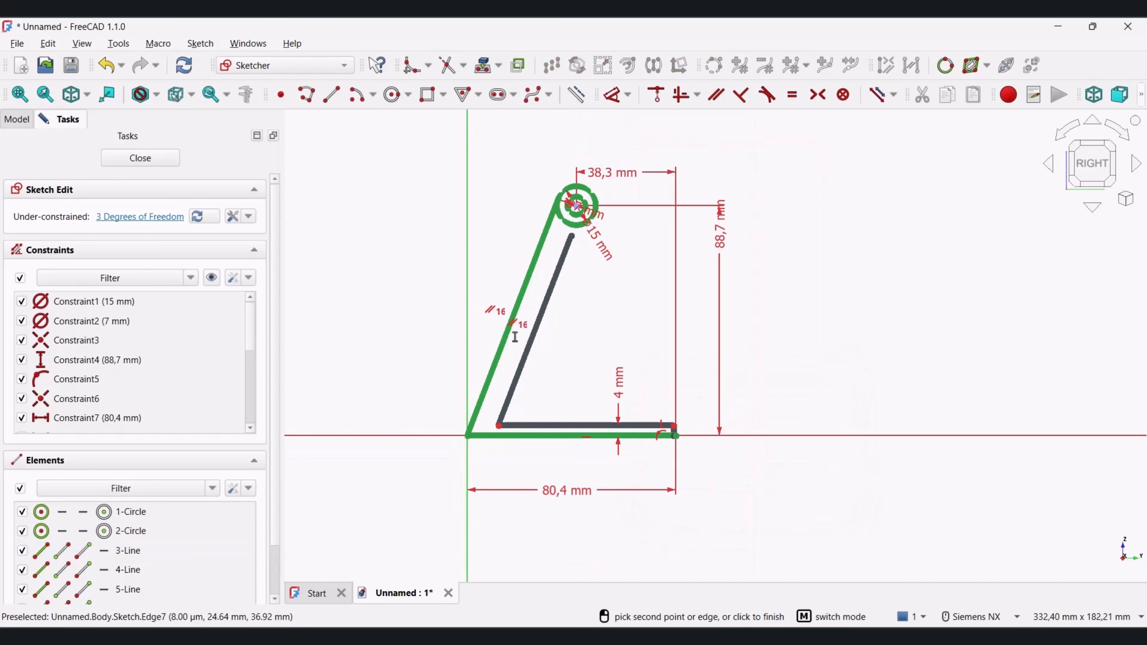
scroll(517, 334, up, 6)
click(571, 346)
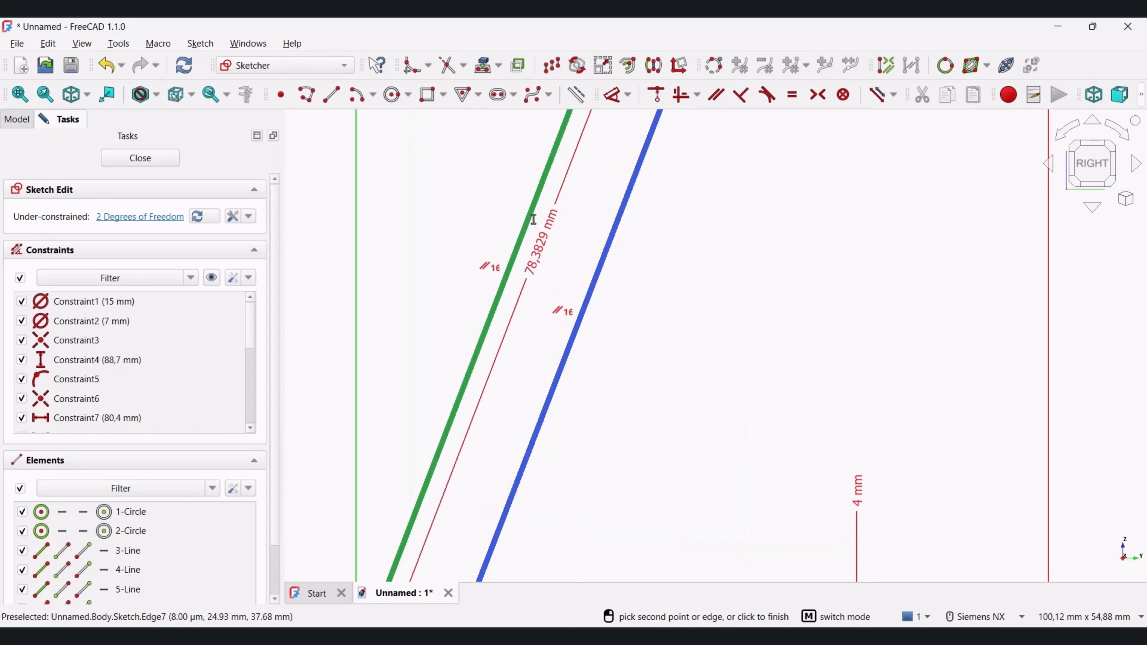
click(520, 240)
click(460, 222)
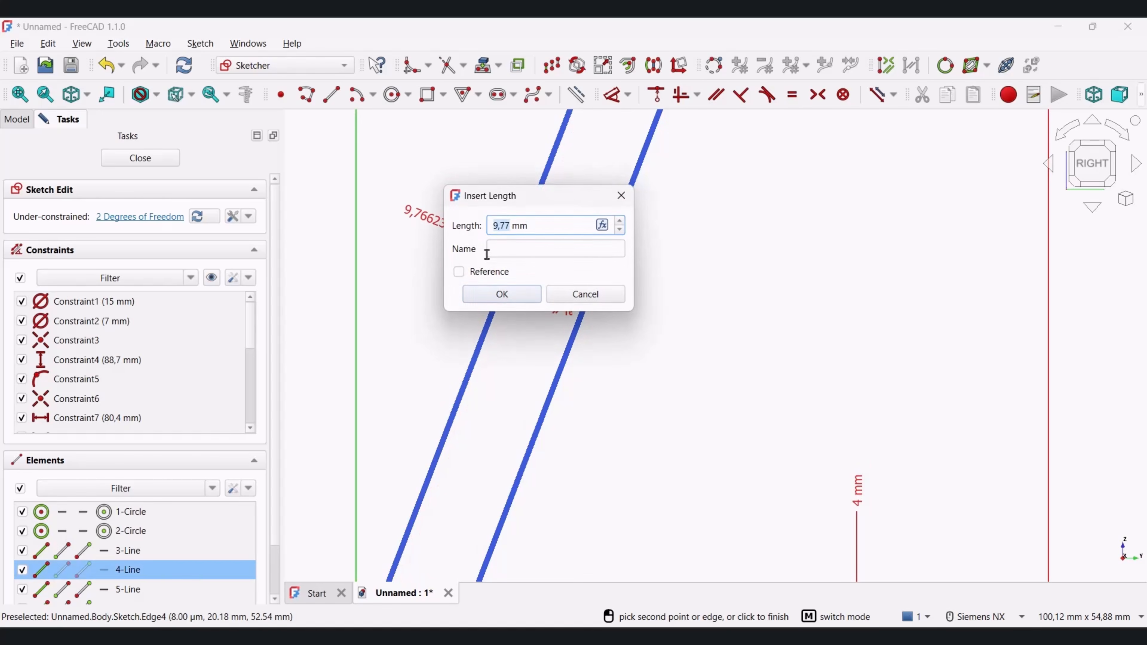
key(Return)
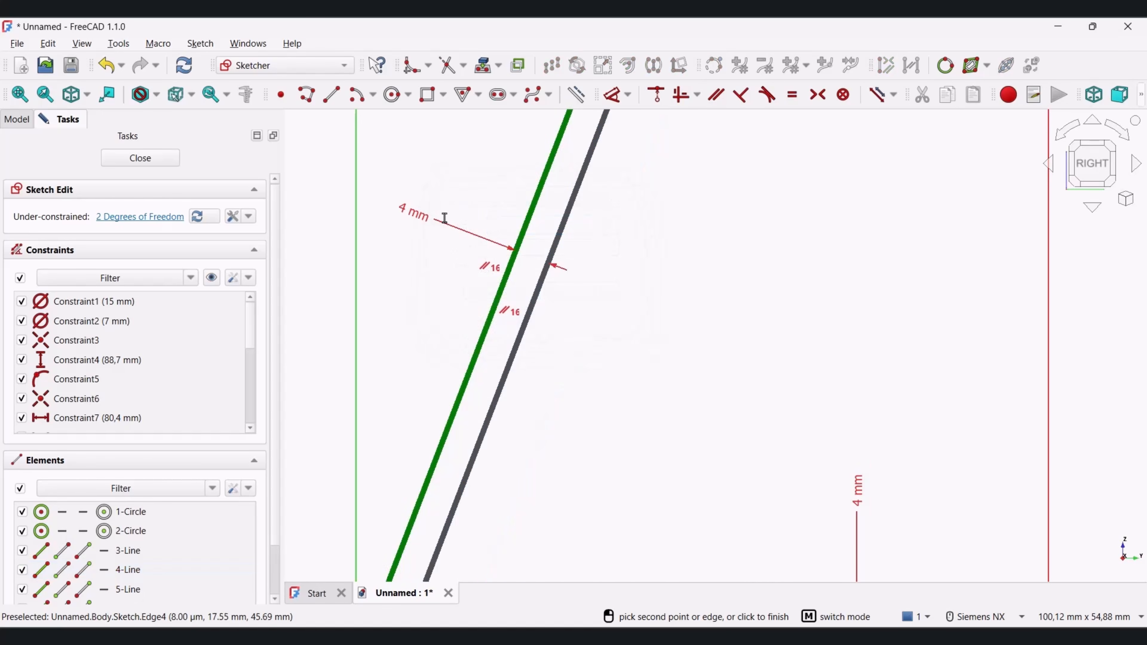
key(Escape)
Step: Extend the inner slanted line into the 15 mm circle, then trim its overshoot and the circle's arc between the slanted lines
scroll(531, 261, up, 3)
scroll(512, 365, down, 3)
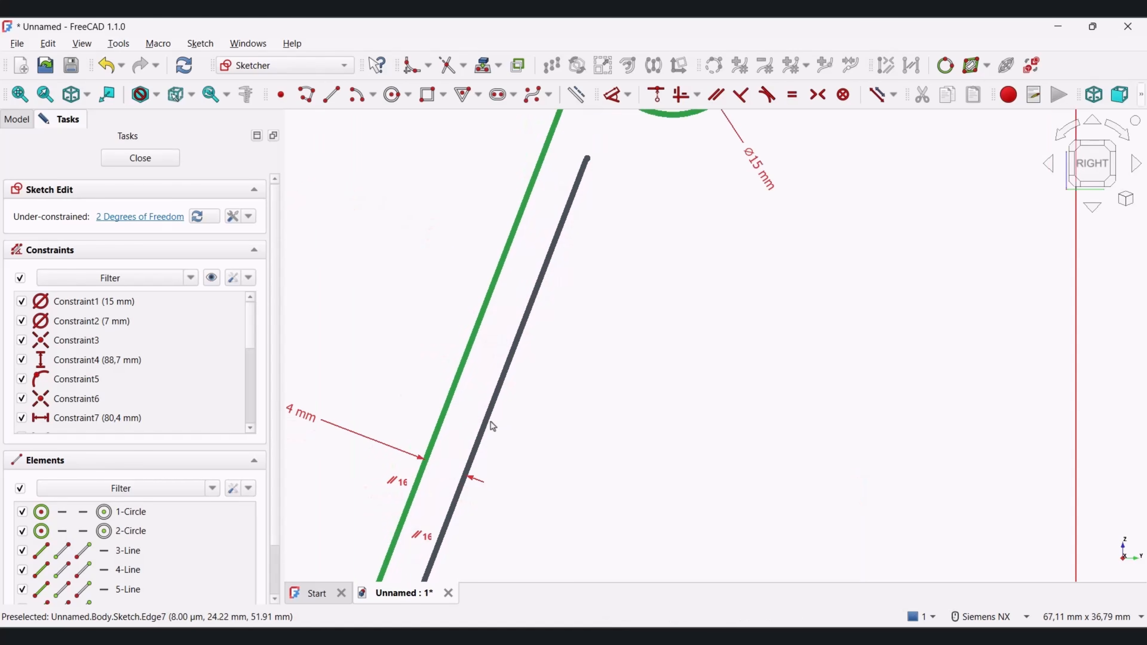
scroll(470, 405, up, 3)
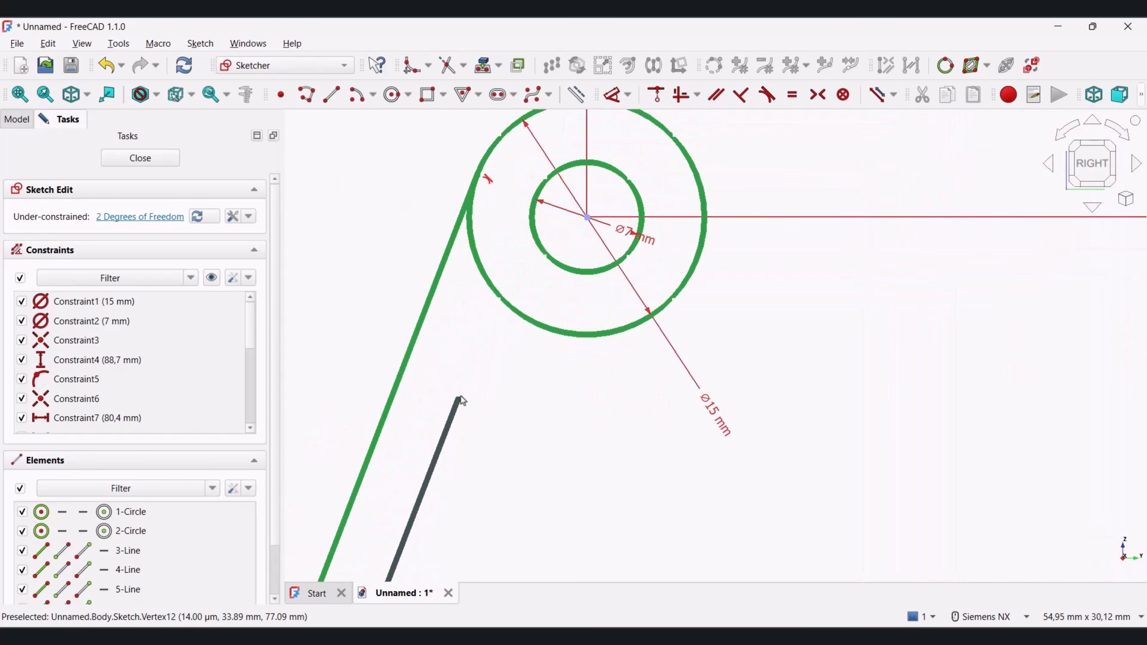
drag(454, 421, 508, 253)
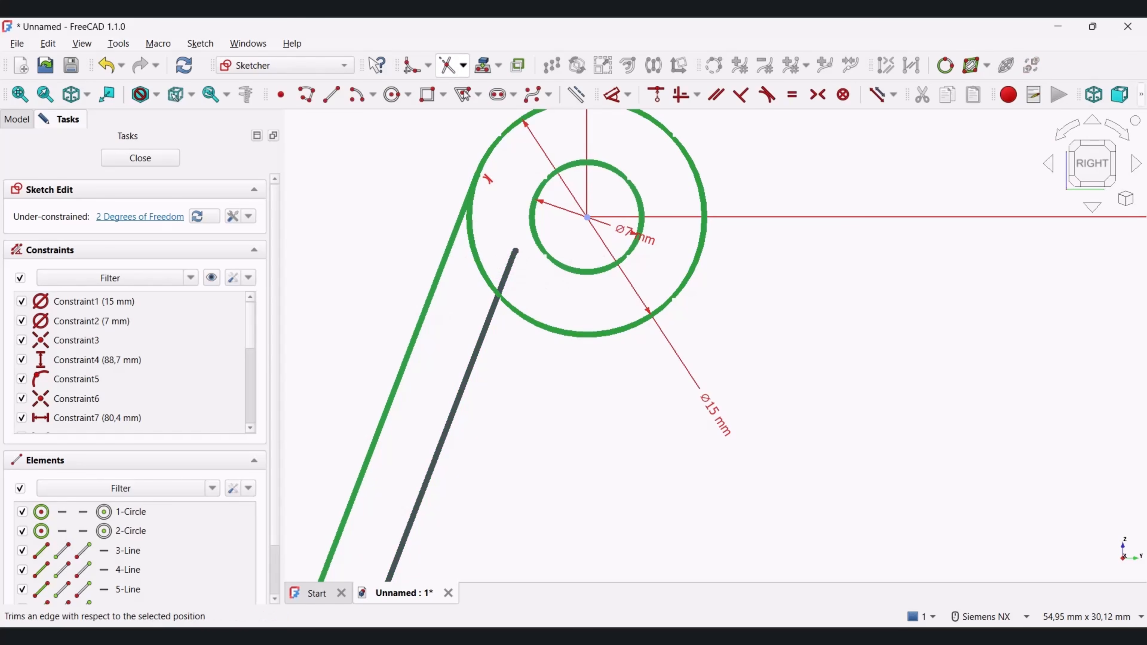
click(449, 65)
click(472, 272)
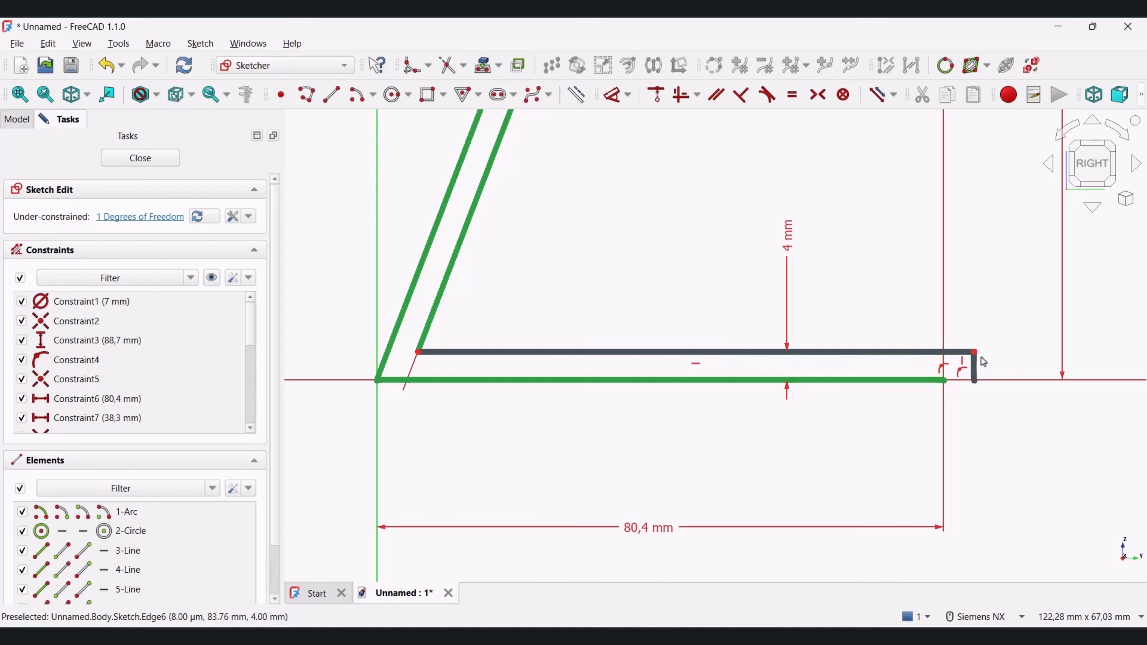
Step: Make the short vertical line's lower endpoint coincident with the base line's right endpoint and close the sketch
mouse_move(974, 352)
mouse_down()
mouse_move(995, 343)
mouse_move(988, 352)
mouse_up()
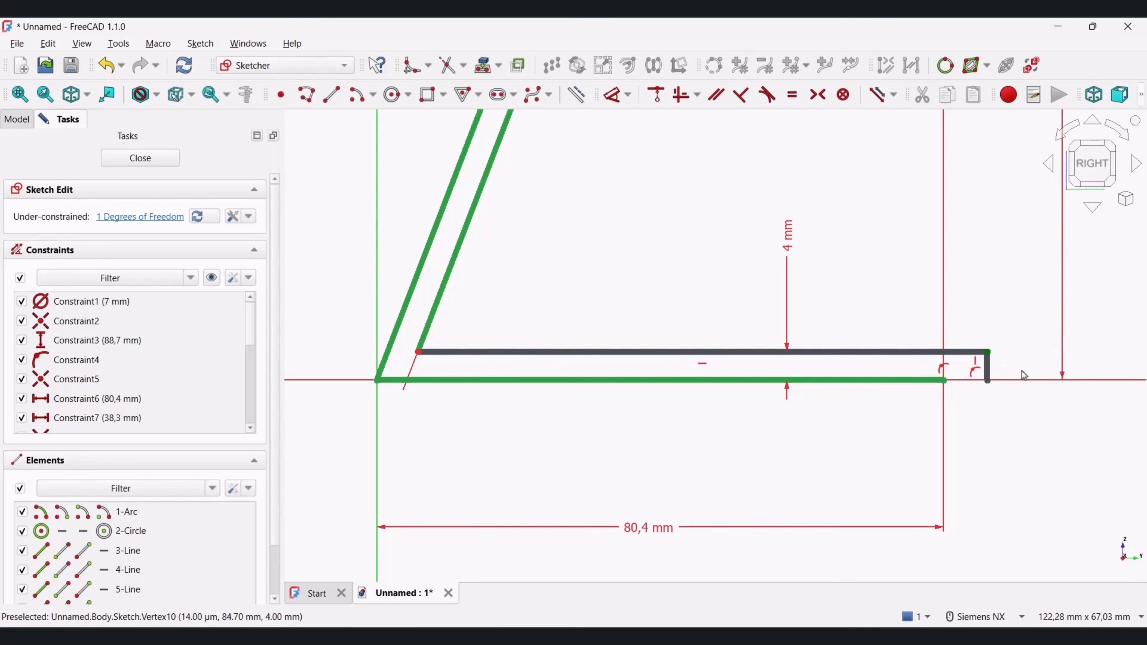
scroll(1024, 375, up, 5)
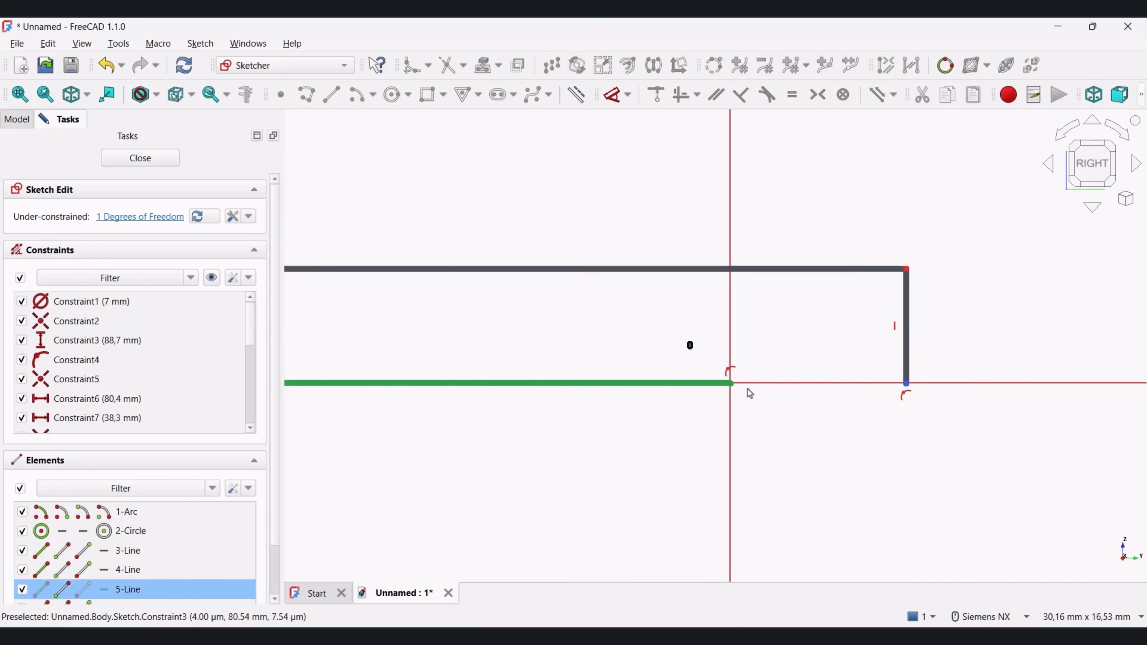
click(731, 383)
click(659, 98)
scroll(802, 345, down, 1)
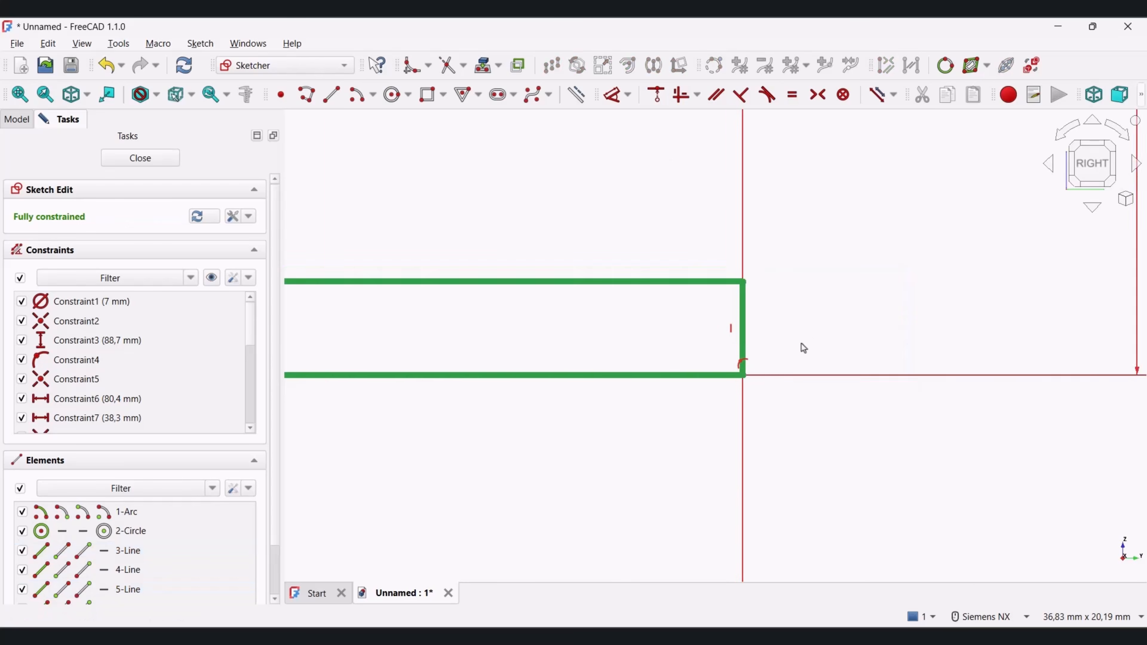
scroll(730, 372, down, 6)
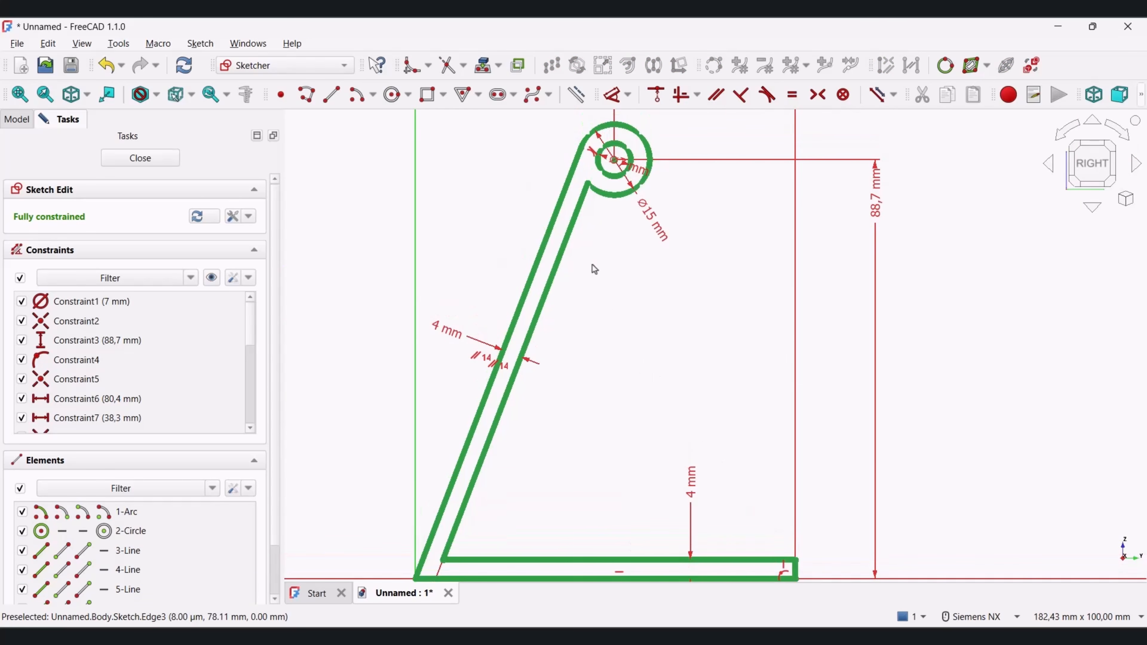
scroll(605, 312, down, 1)
mouse_move(603, 255)
shift+middle_down()
mouse_move(620, 280)
mouse_move(610, 270)
shift+middle_up()
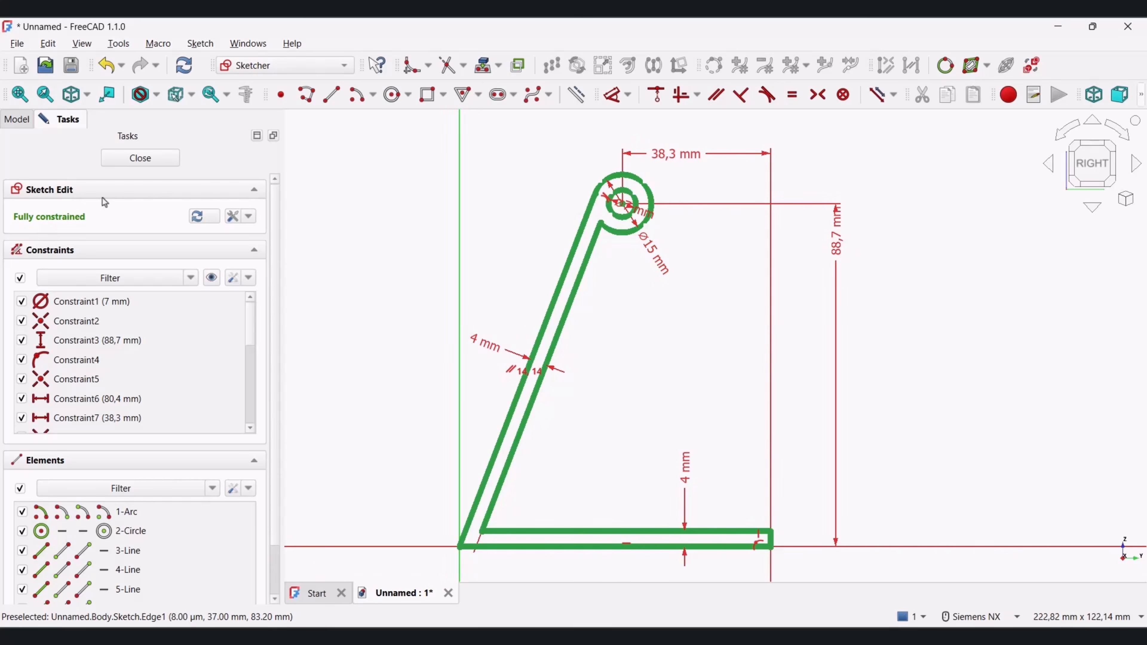
click(130, 157)
Step: Pad the closed side-profile sketch symmetrically to a total length of 75.3 mm
scroll(608, 282, down, 4)
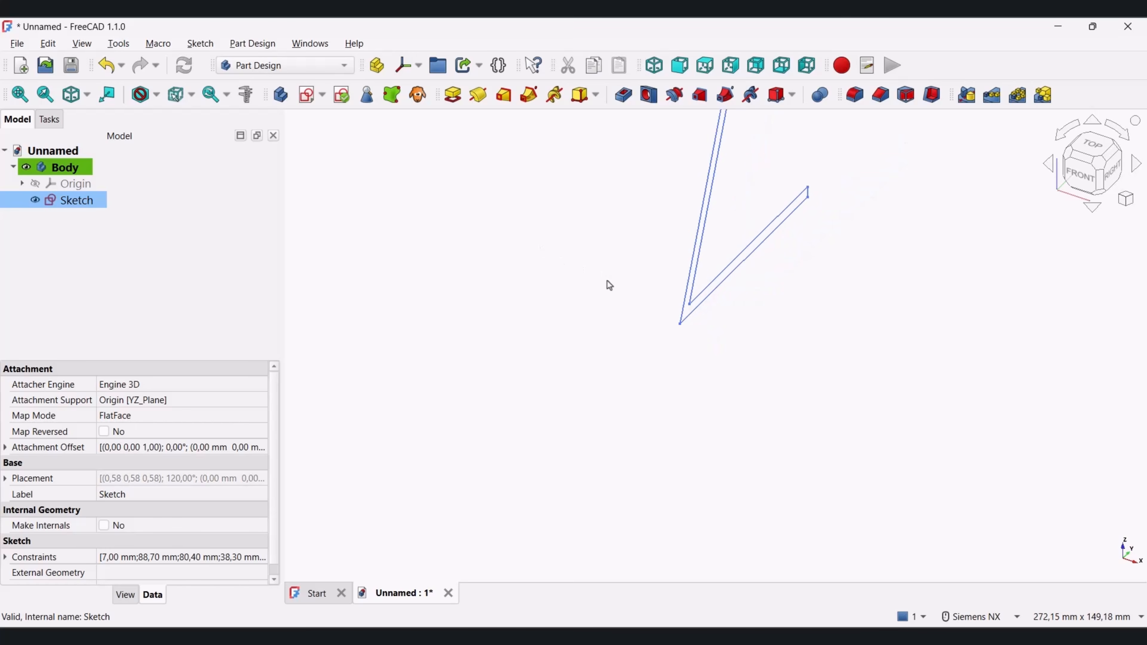
key(3)
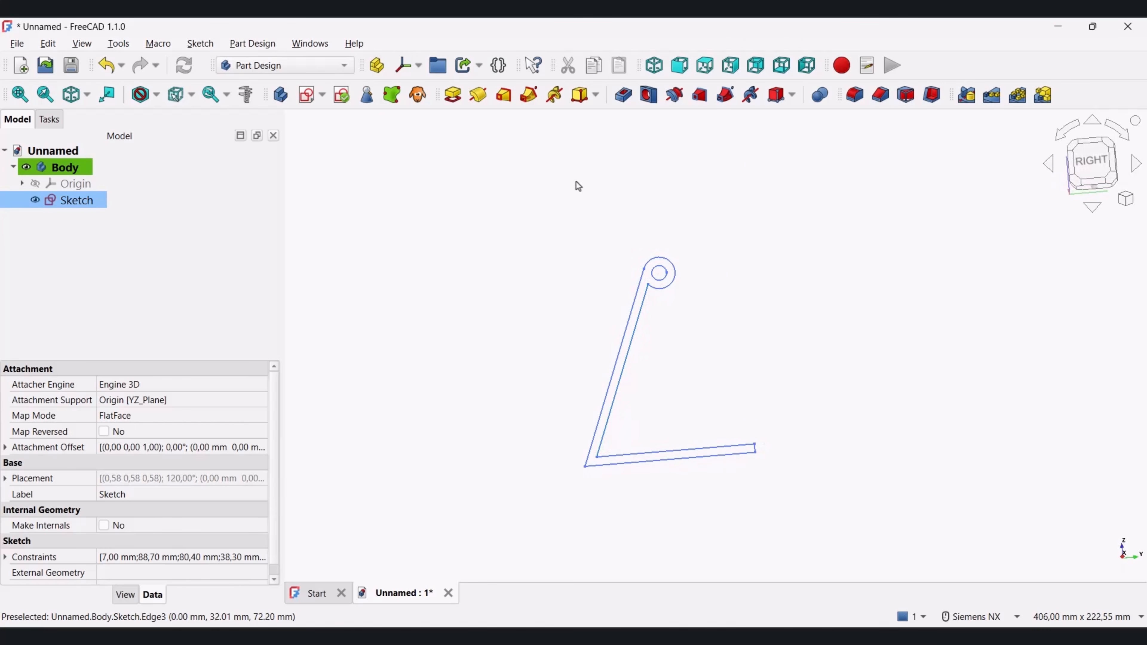
click(453, 95)
mouse_move(660, 288)
middle_down()
mouse_move(658, 333)
mouse_move(669, 313)
mouse_move(647, 336)
mouse_move(663, 282)
mouse_move(650, 304)
middle_up()
click(208, 215)
click(199, 253)
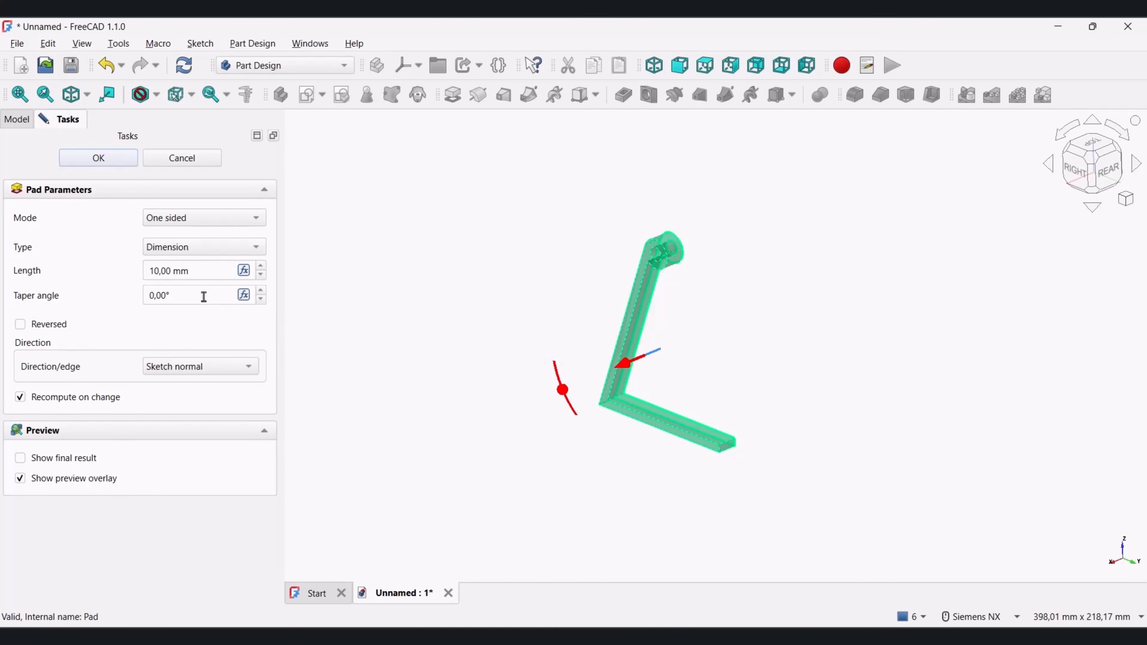
click(192, 218)
click(189, 254)
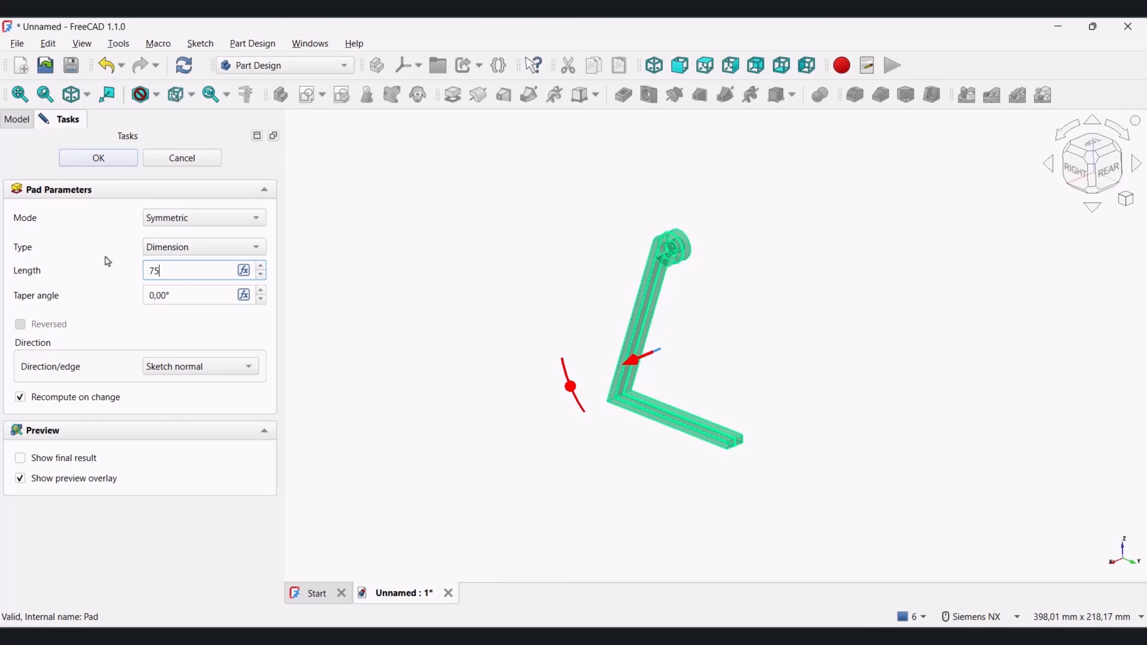
key(Return)
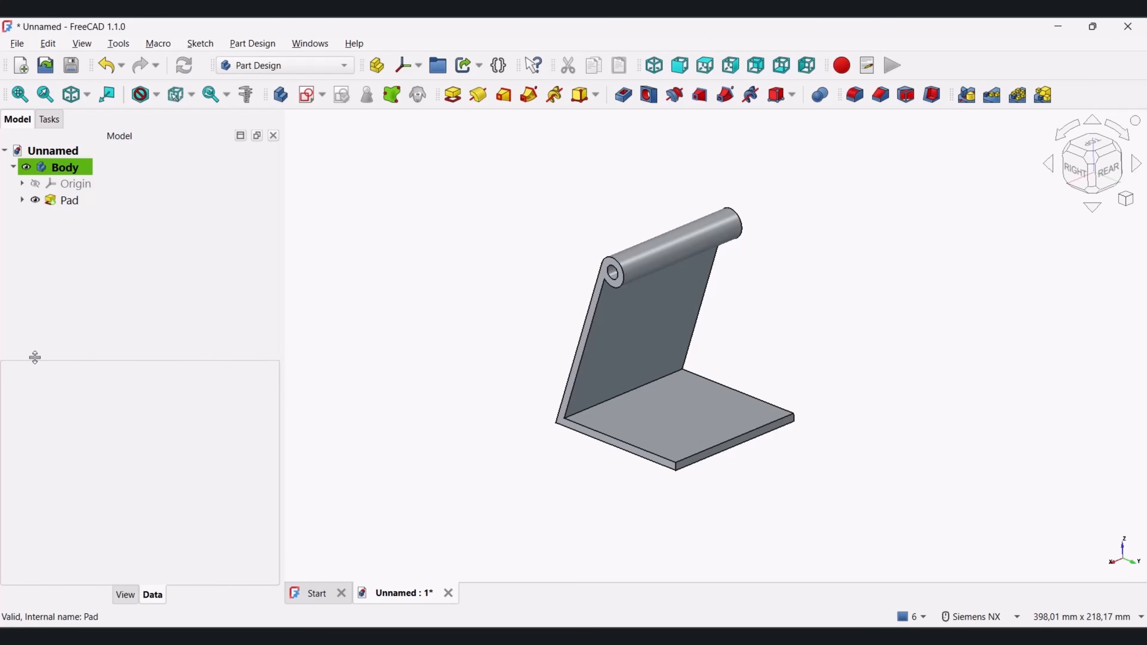
Step: Check the top tab's dimensions on the technical drawing, and start a sketch on the outer face of the slanted plate
scroll(515, 308, down, 2)
drag(707, 134, 543, 252)
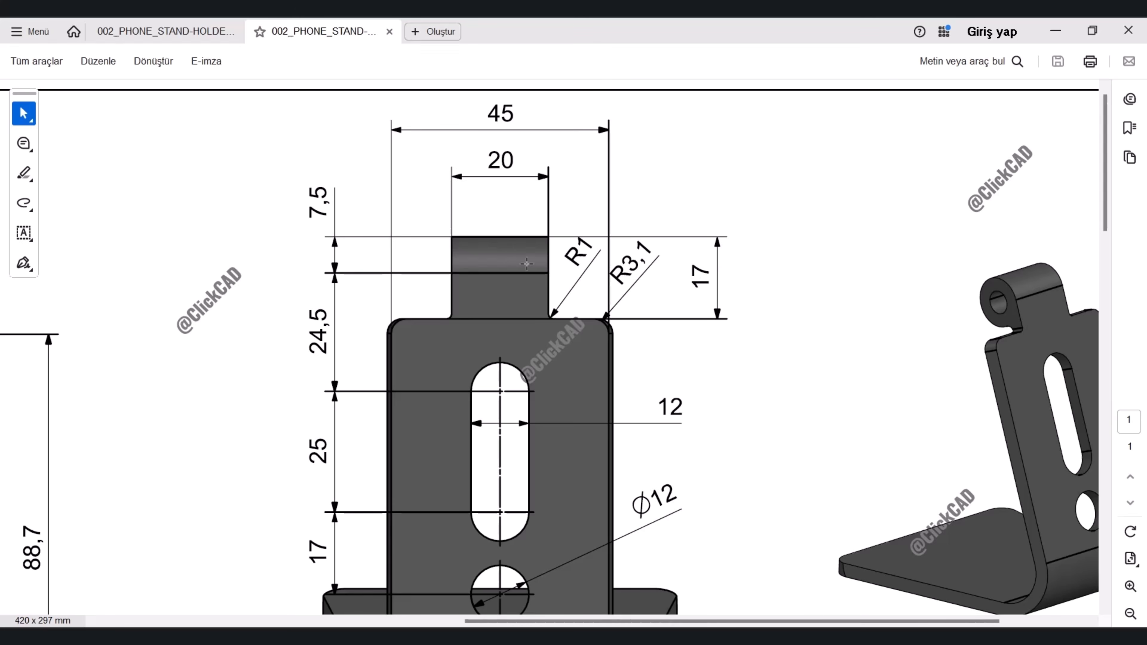
key(alt+Tab)
click(582, 314)
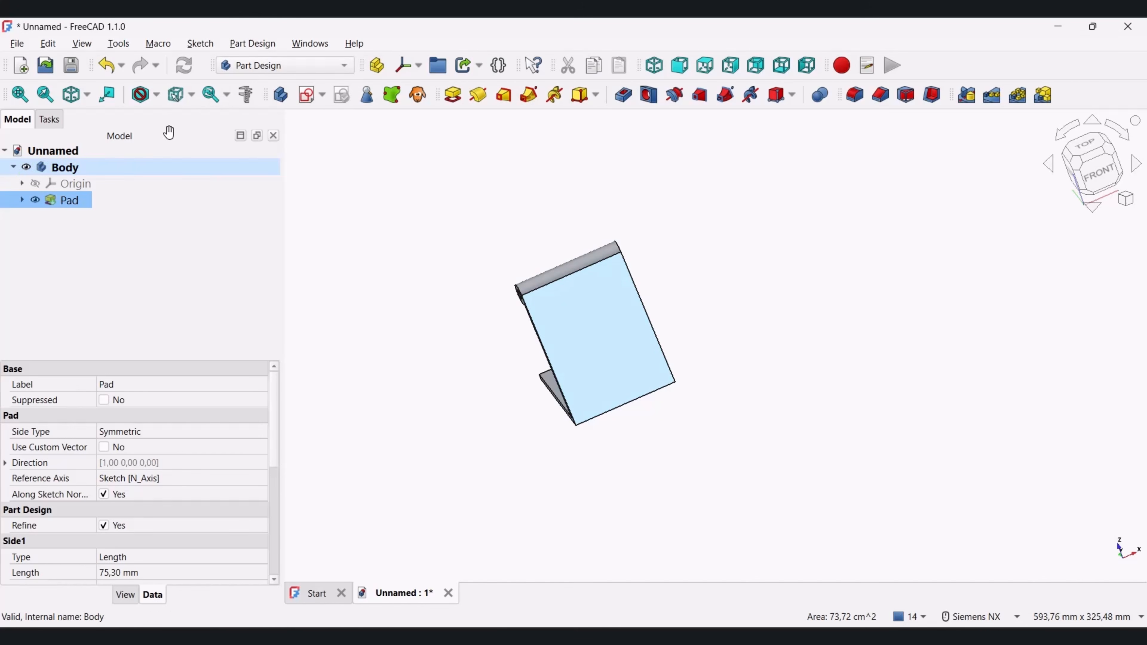
click(303, 97)
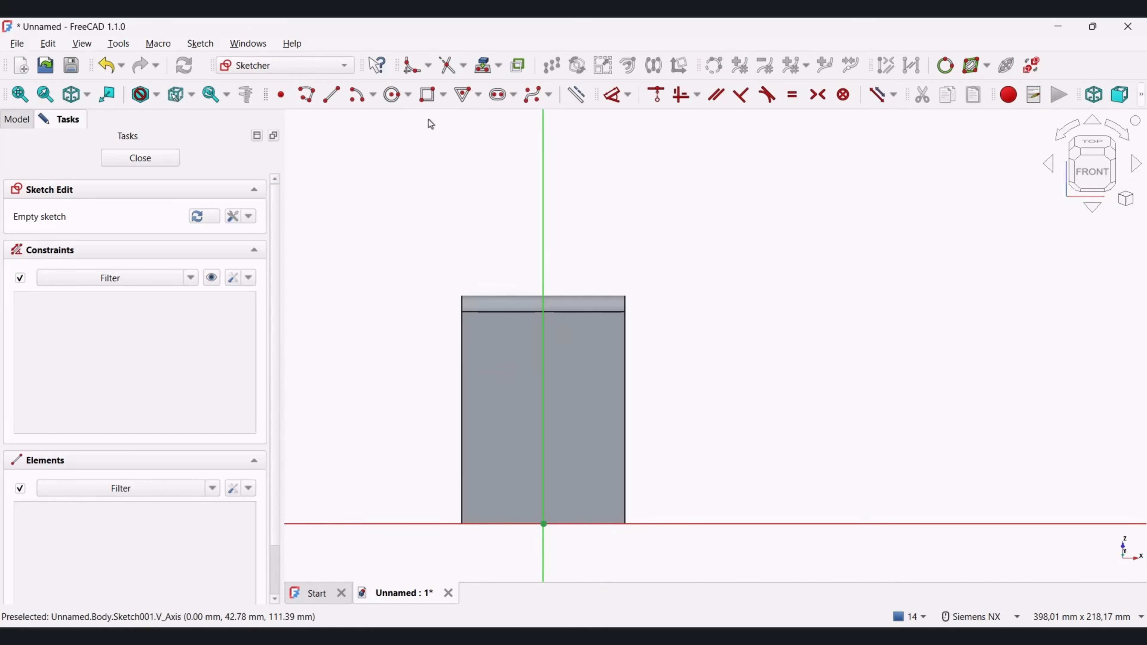
Step: Sketch a rectangle about 30 mm wide and 36 mm high overlapping the slanted plate's upper right corner
click(427, 94)
scroll(590, 322, up, 2)
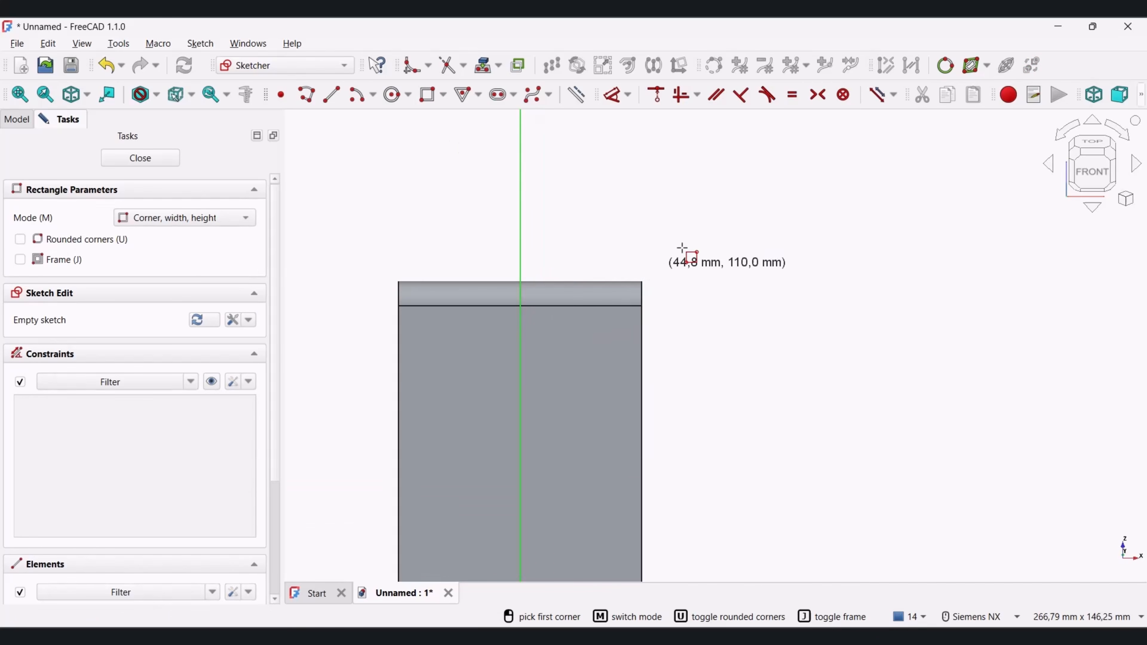
click(682, 248)
click(585, 364)
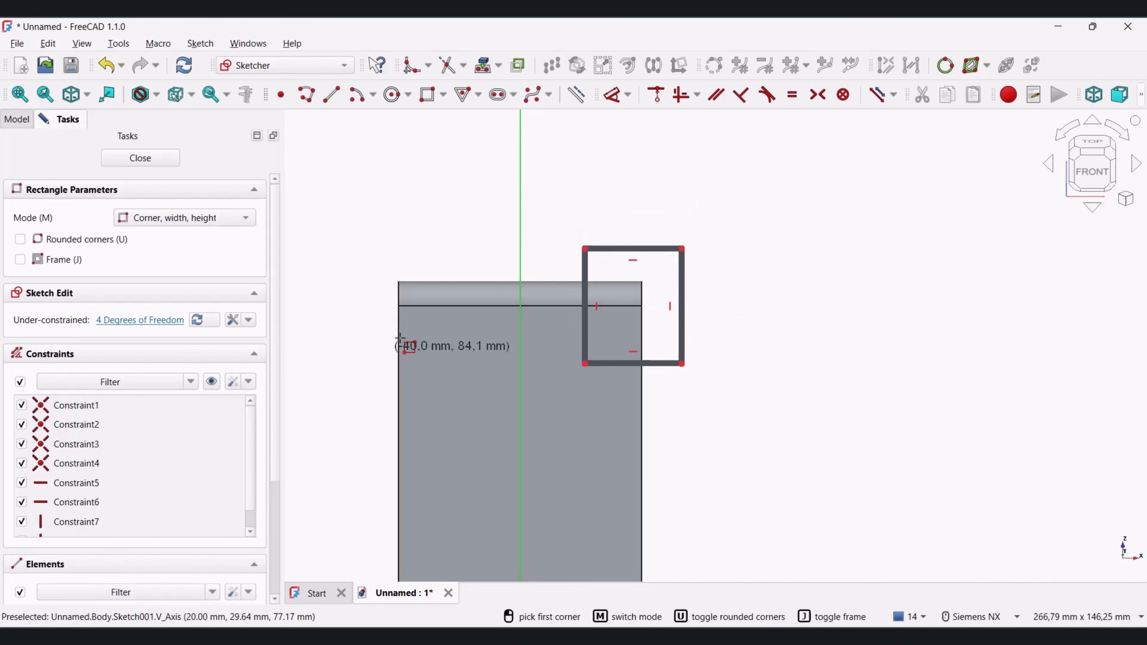
key(Escape)
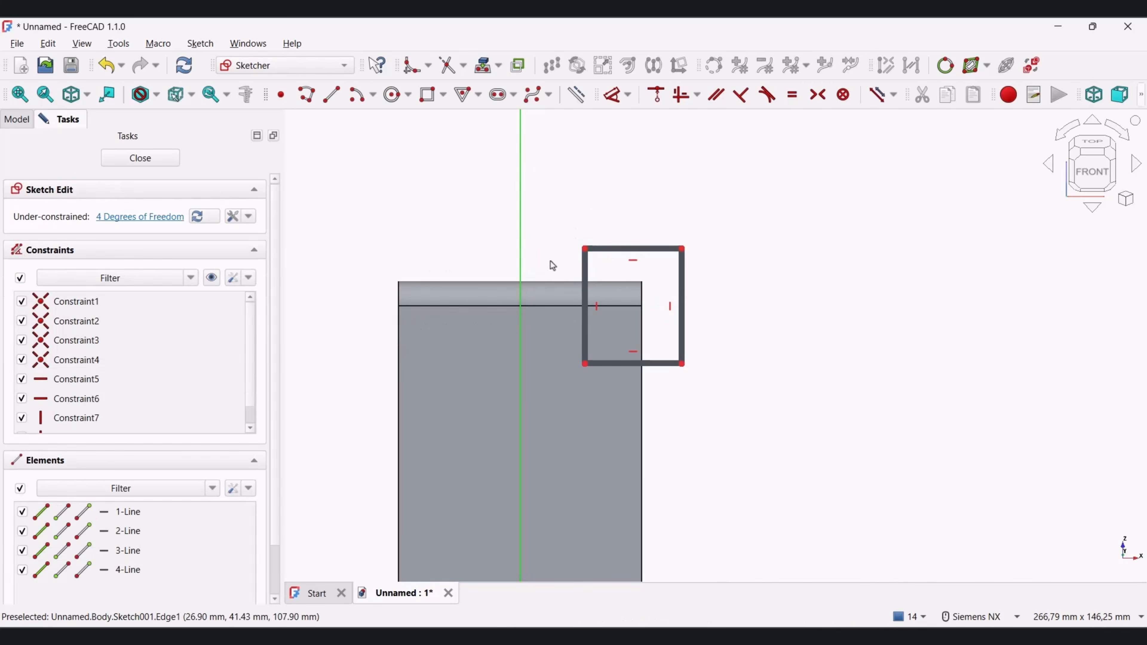
Step: Project the top cylinder's face as external geometry and set the rectangle's lower edge 17 mm below the cylinder's top edge
click(484, 66)
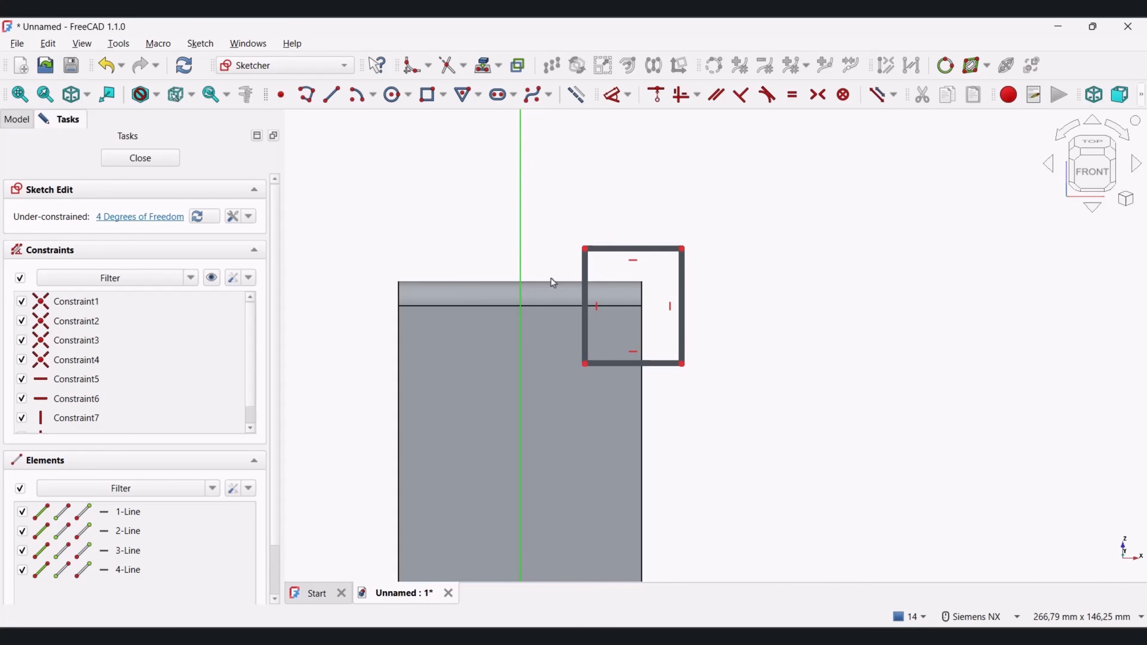
click(546, 291)
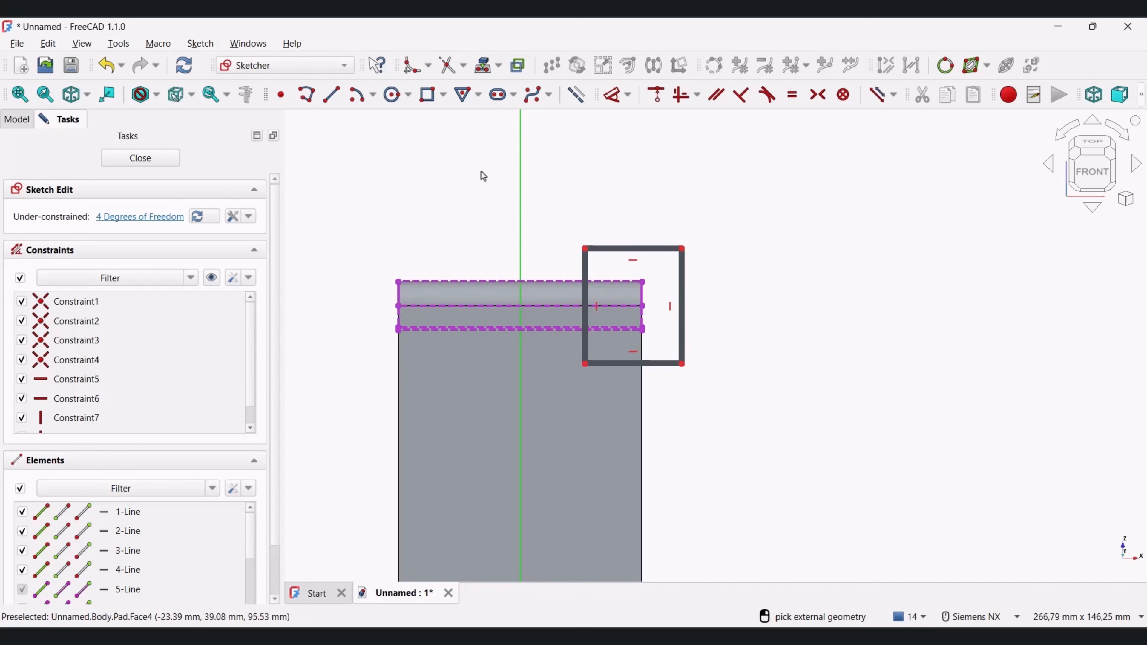
click(576, 94)
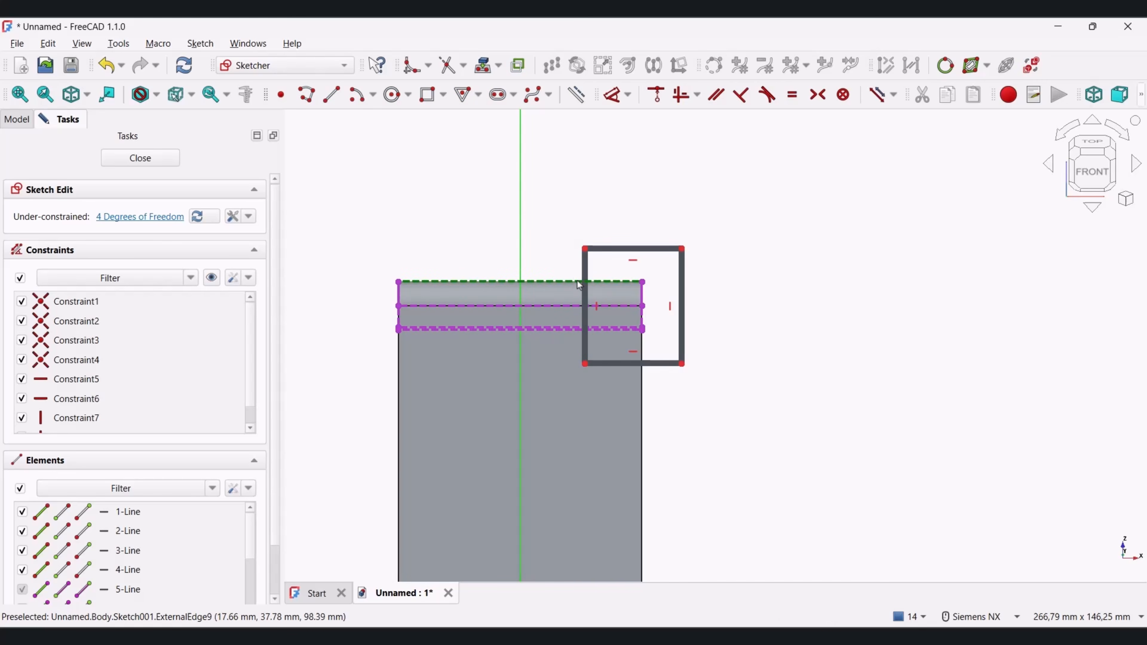
key(d)
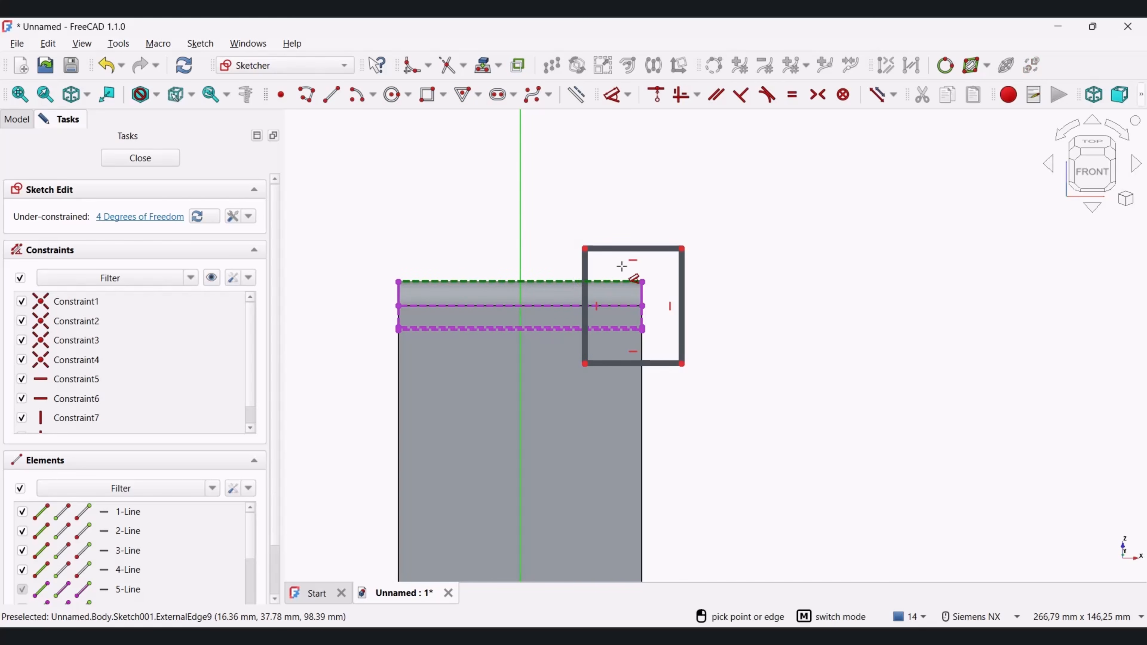
click(668, 364)
click(732, 299)
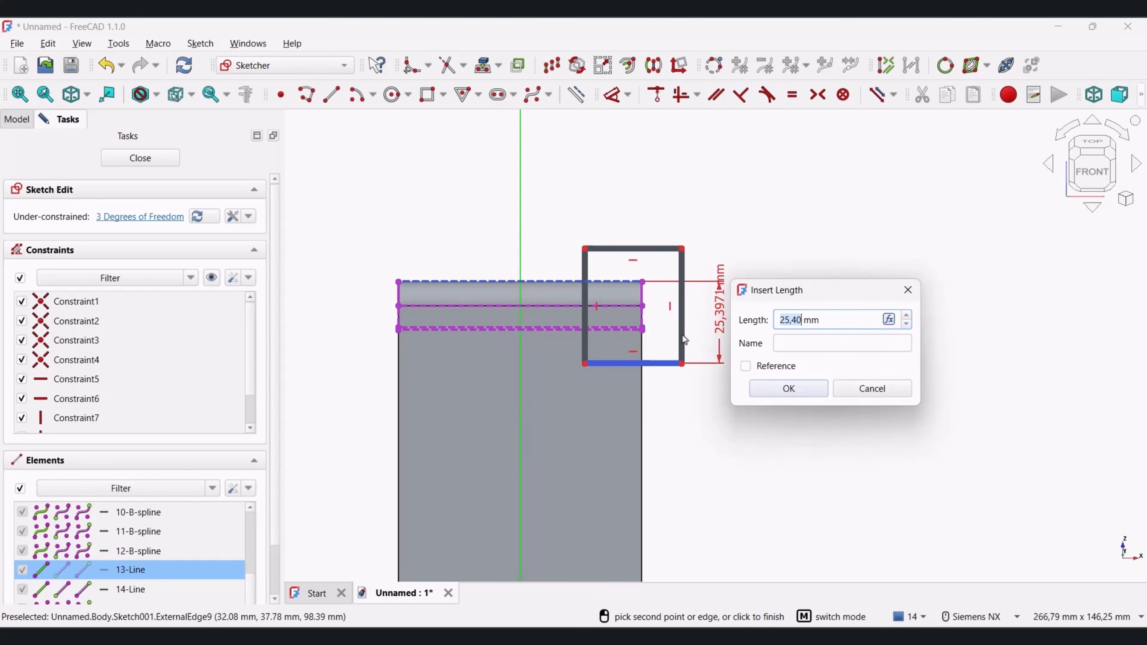
text(17)
key(Return)
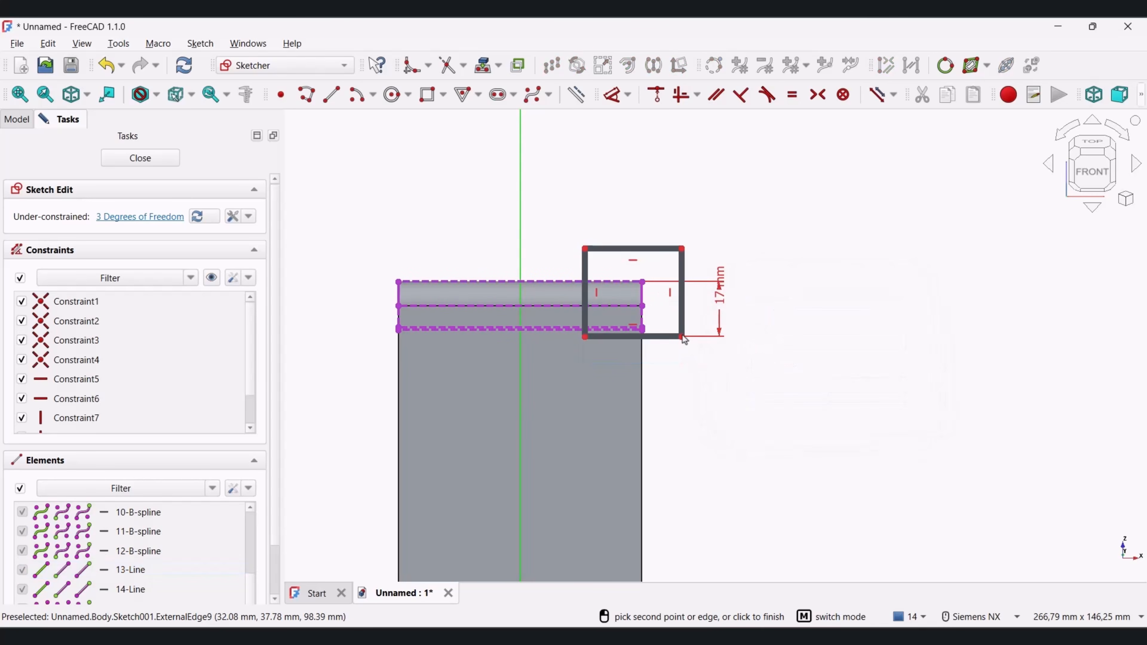
Step: Set the distance between the rectangle's left edge and the vertical axis to 10 mm
click(586, 272)
click(521, 217)
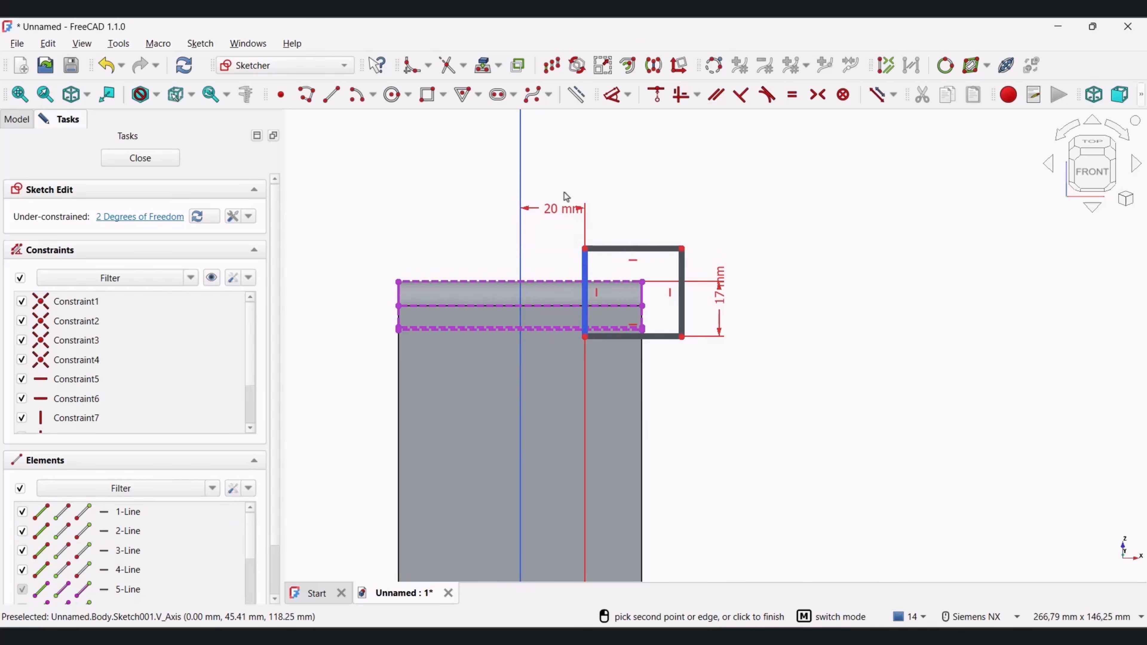
click(562, 201)
text(10)
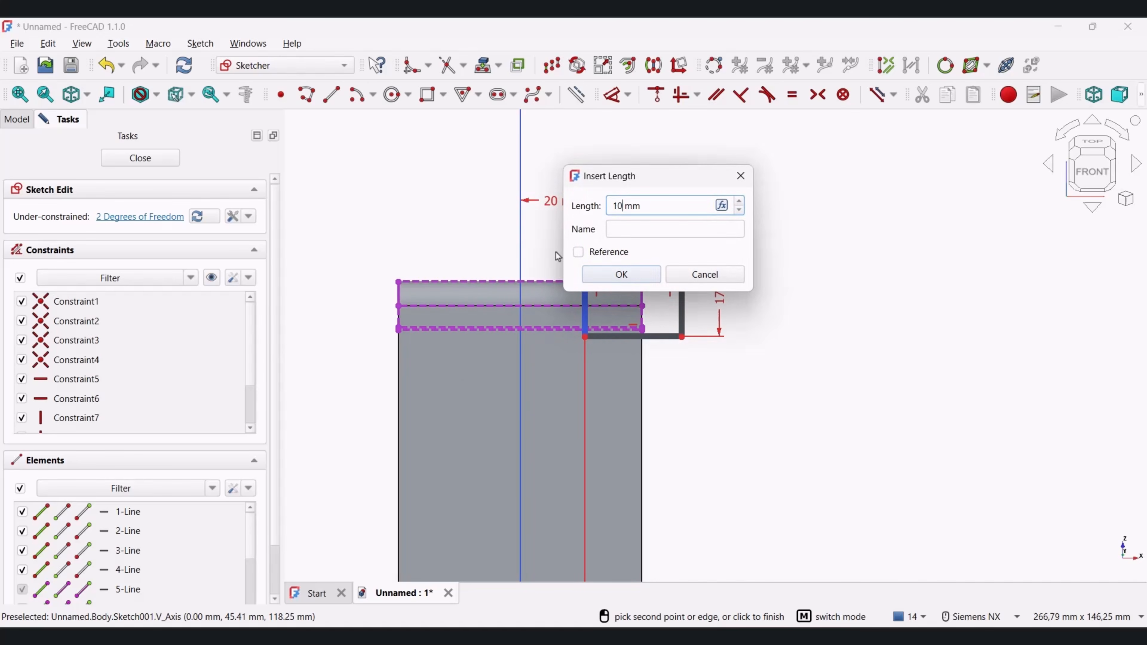
key(Return)
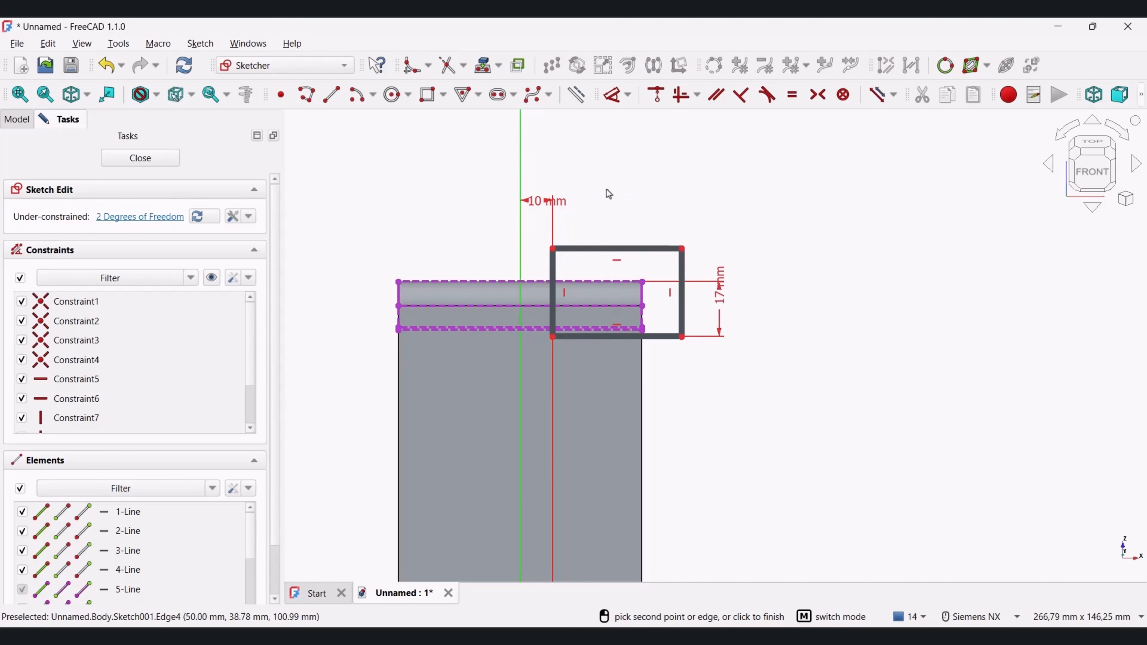
Step: Dimension the rectangle 40 mm wide and 25 mm high, and close the sketch
click(636, 250)
click(632, 205)
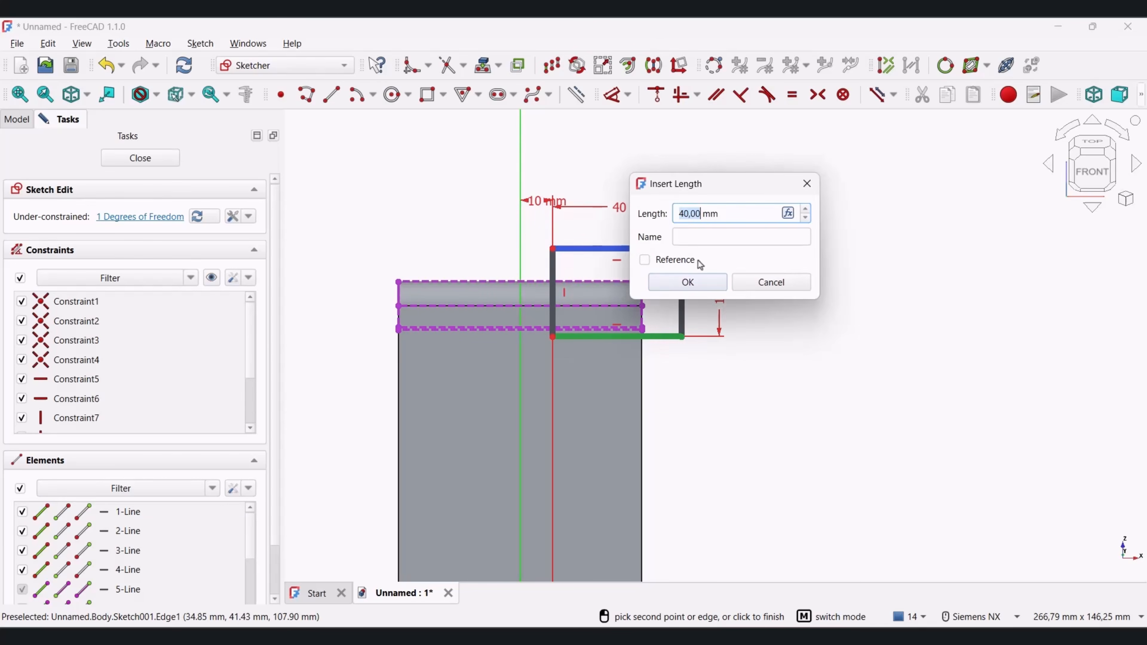
click(701, 289)
click(683, 273)
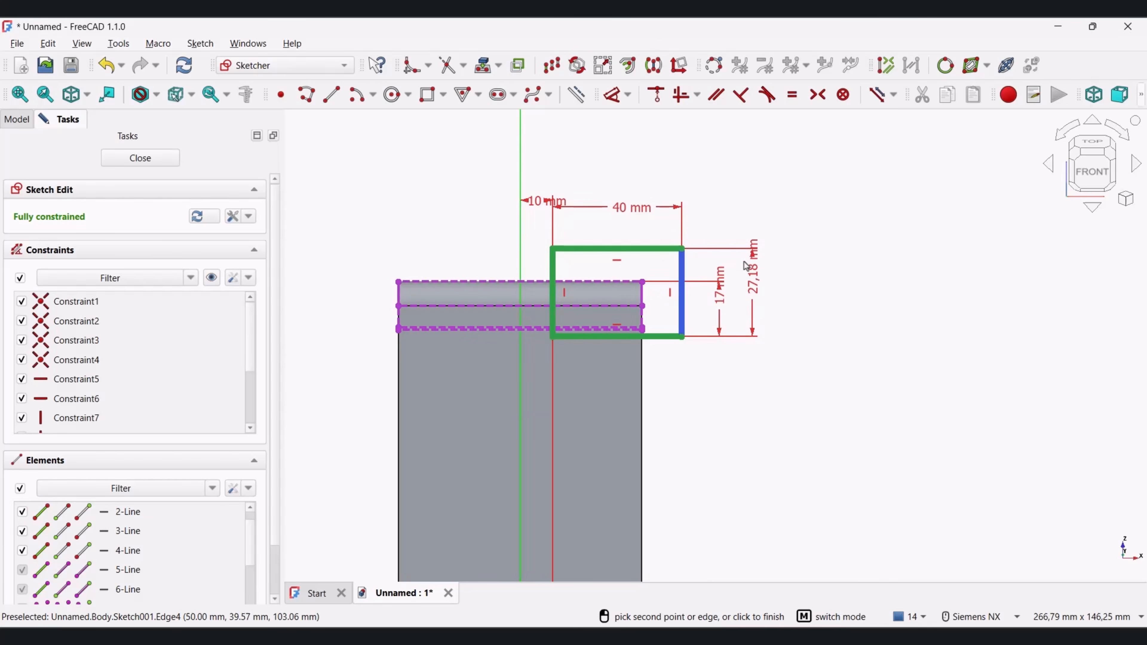
click(761, 276)
text(25)
key(Return)
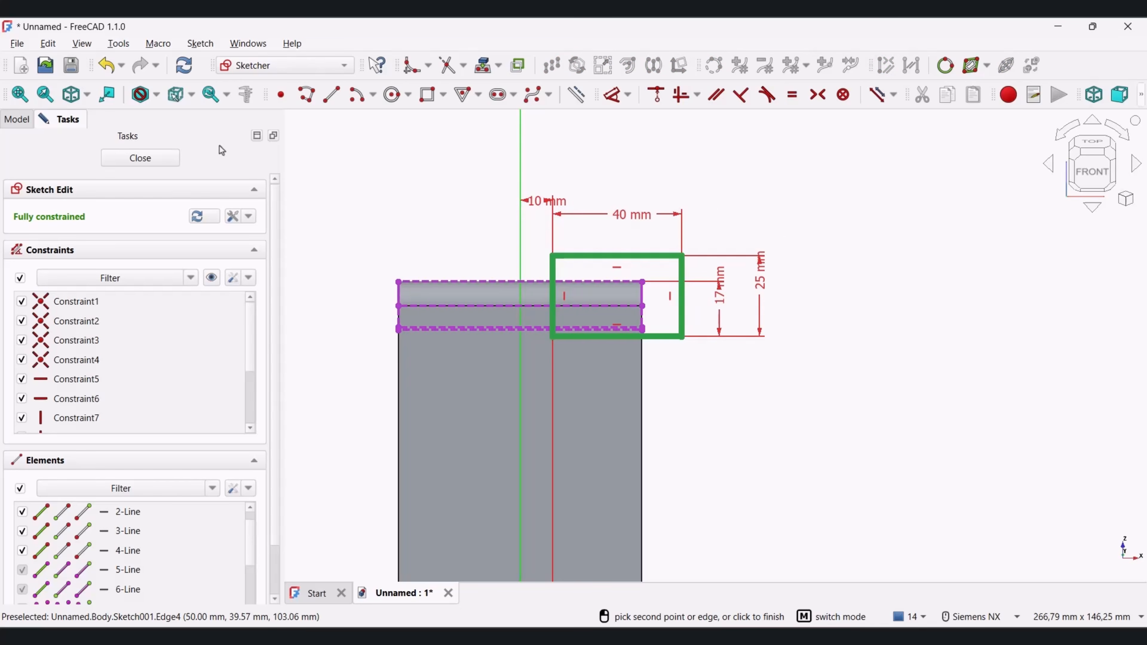
click(135, 159)
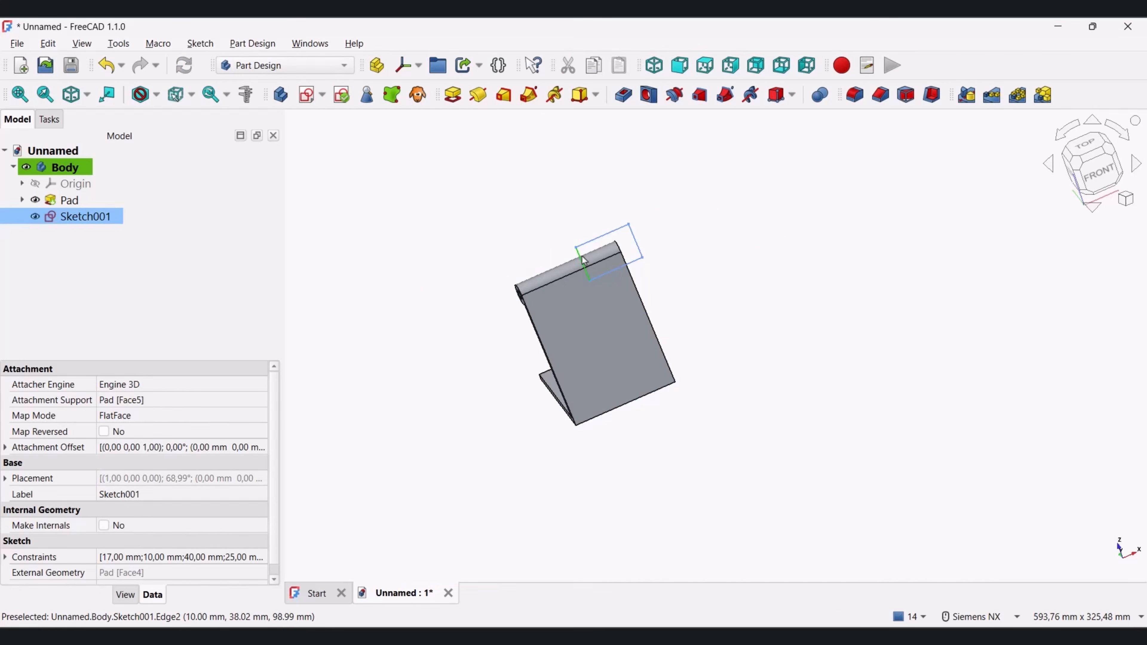
Step: Pocket the rectangle symmetrically with a length of 53 mm to cut through the cylinder and the plate's corner
scroll(615, 257, up, 4)
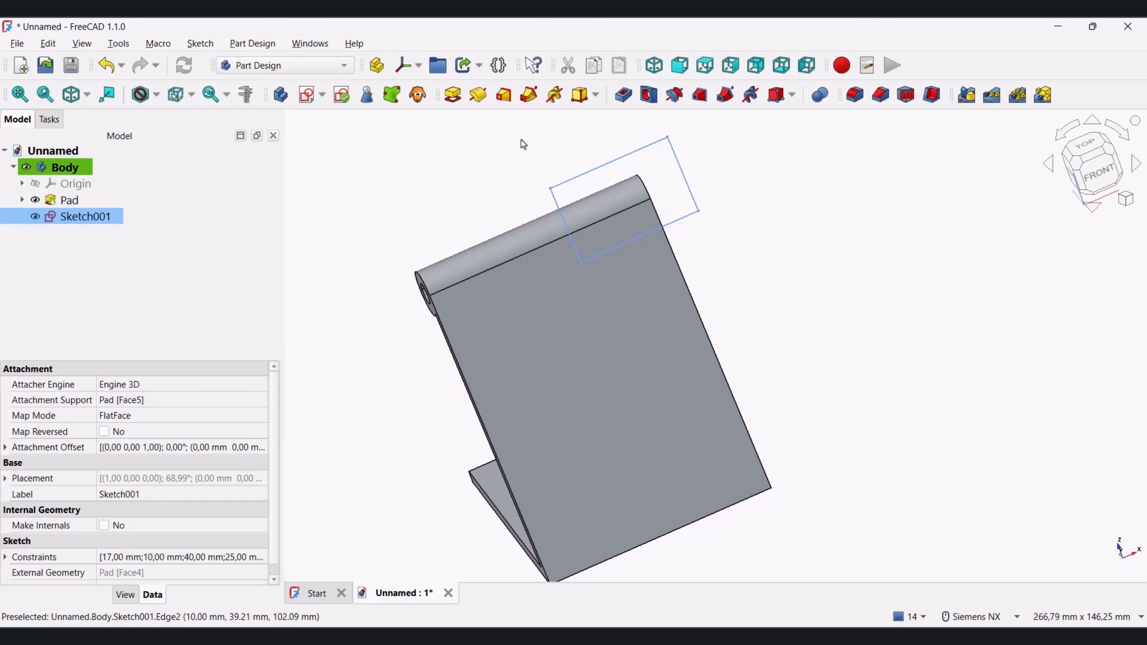
click(623, 95)
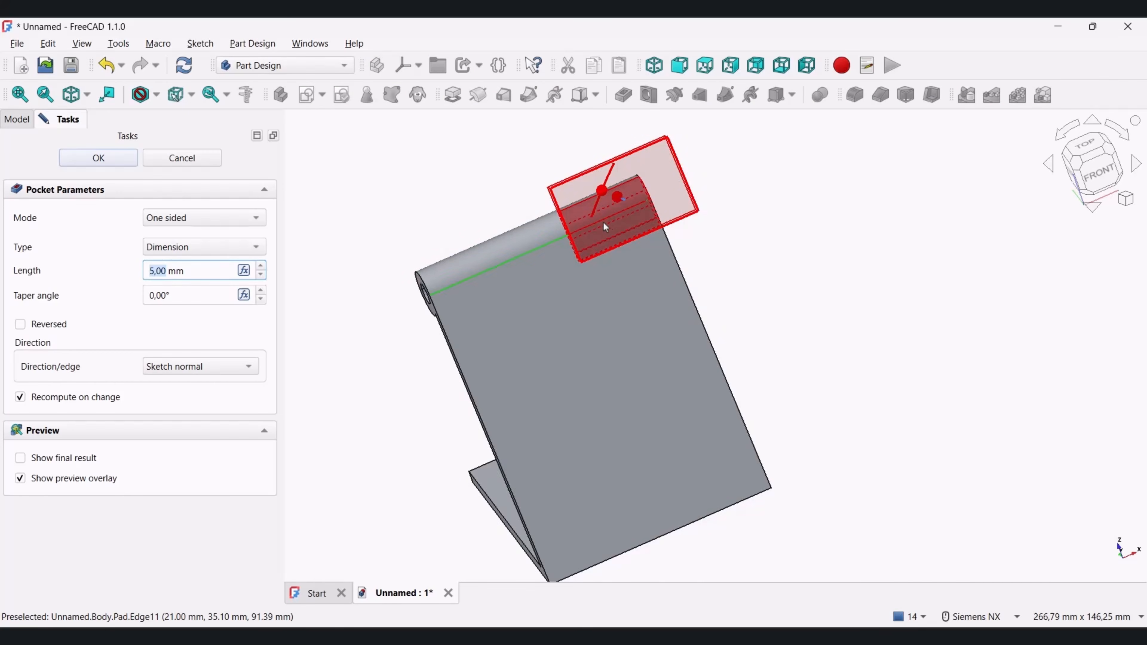
mouse_move(603, 222)
middle_down()
mouse_move(687, 221)
mouse_move(735, 238)
middle_up()
click(182, 218)
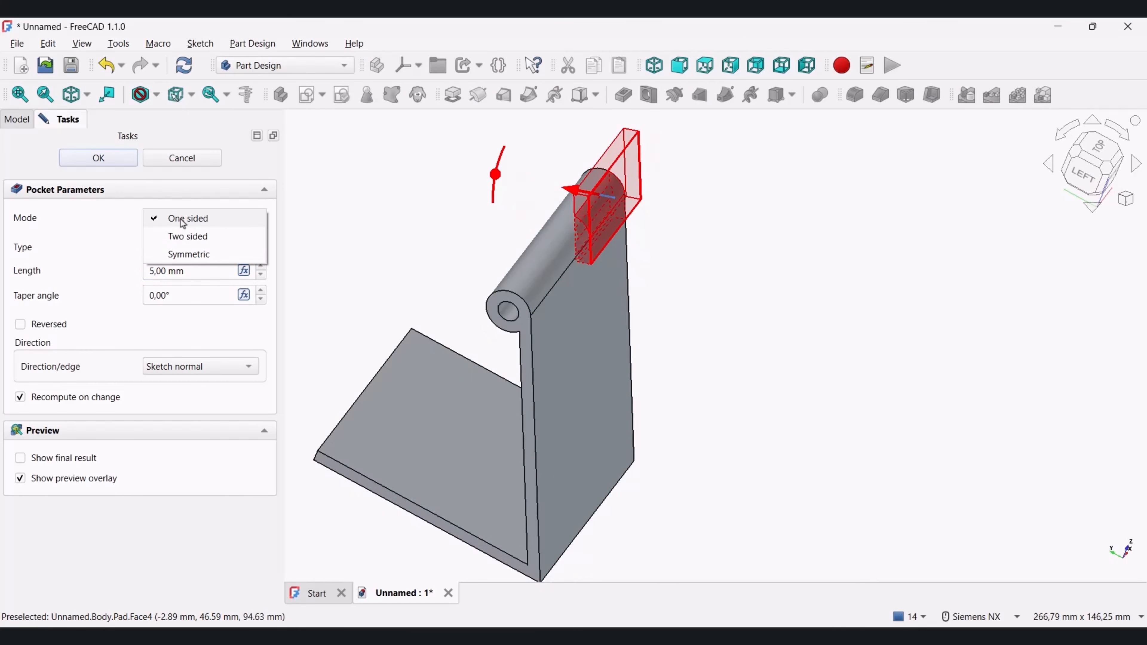
click(203, 254)
drag(582, 189, 504, 180)
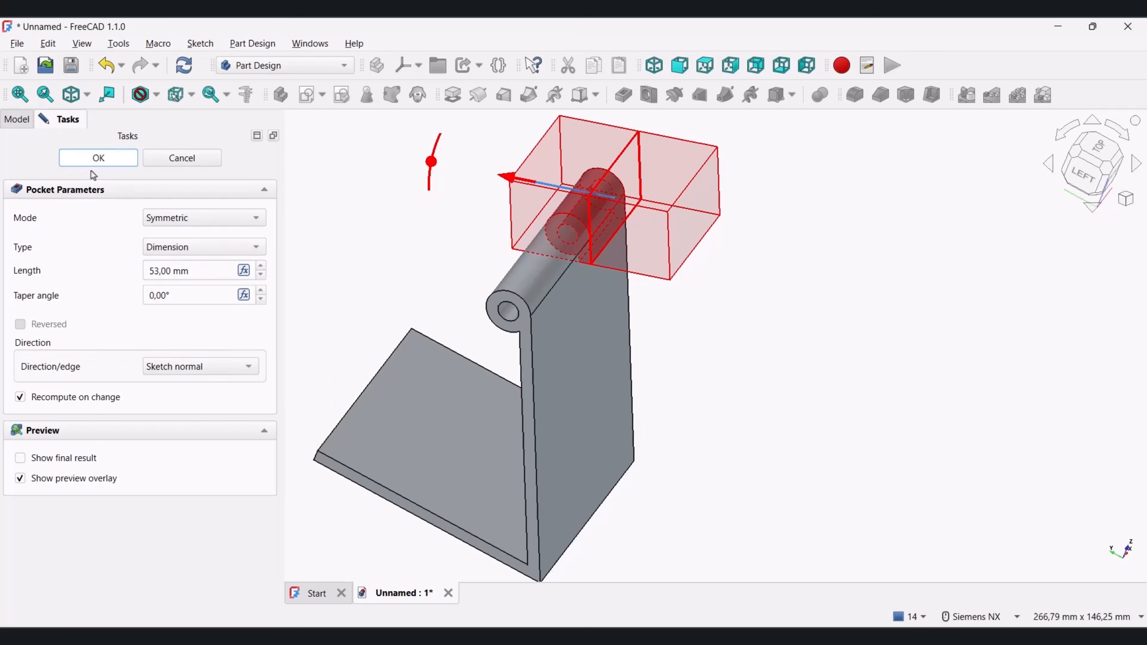
click(99, 158)
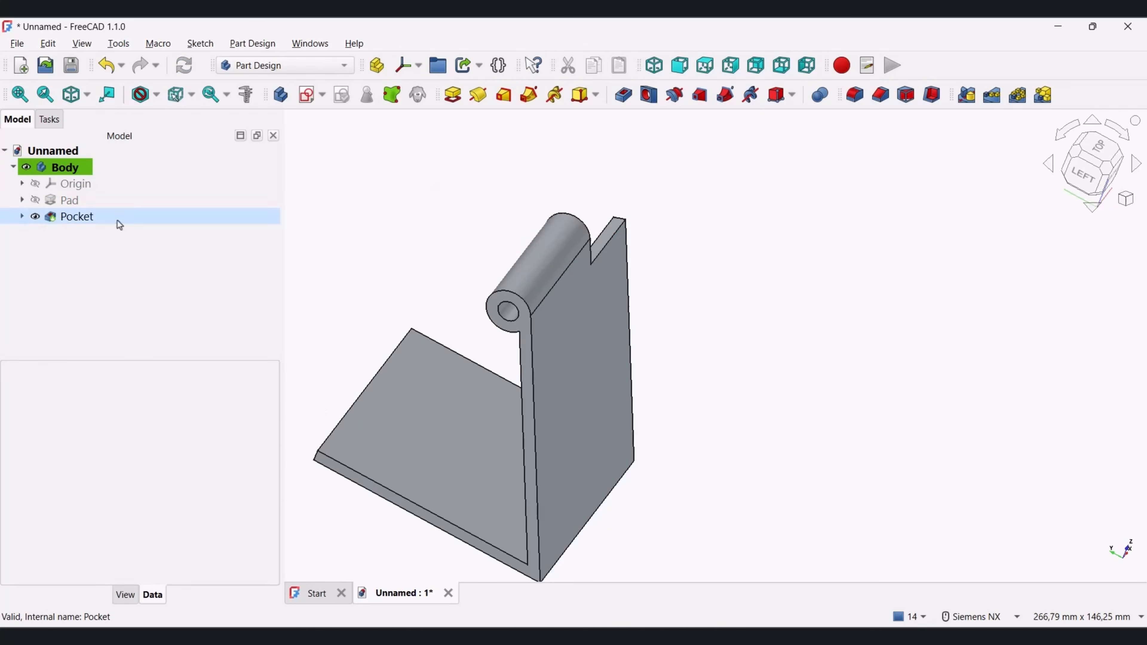
Step: Mirror the corner pocket about the vertical sketch axis to cut the opposite upper corner
middle_drag(650, 282, 659, 352)
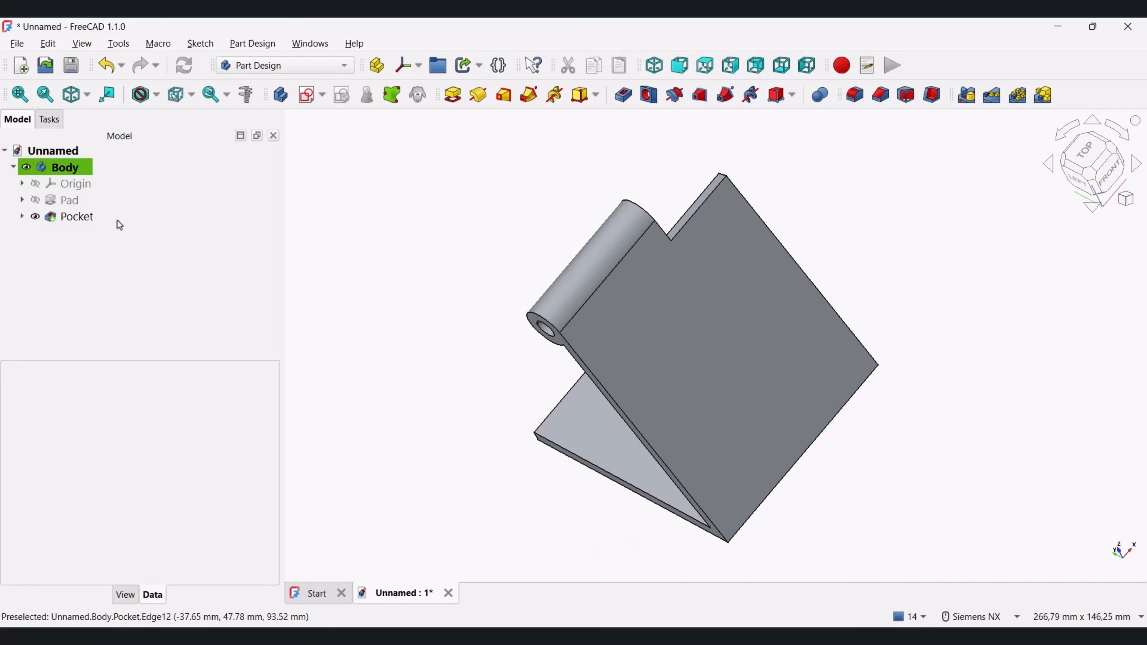
click(118, 221)
click(967, 94)
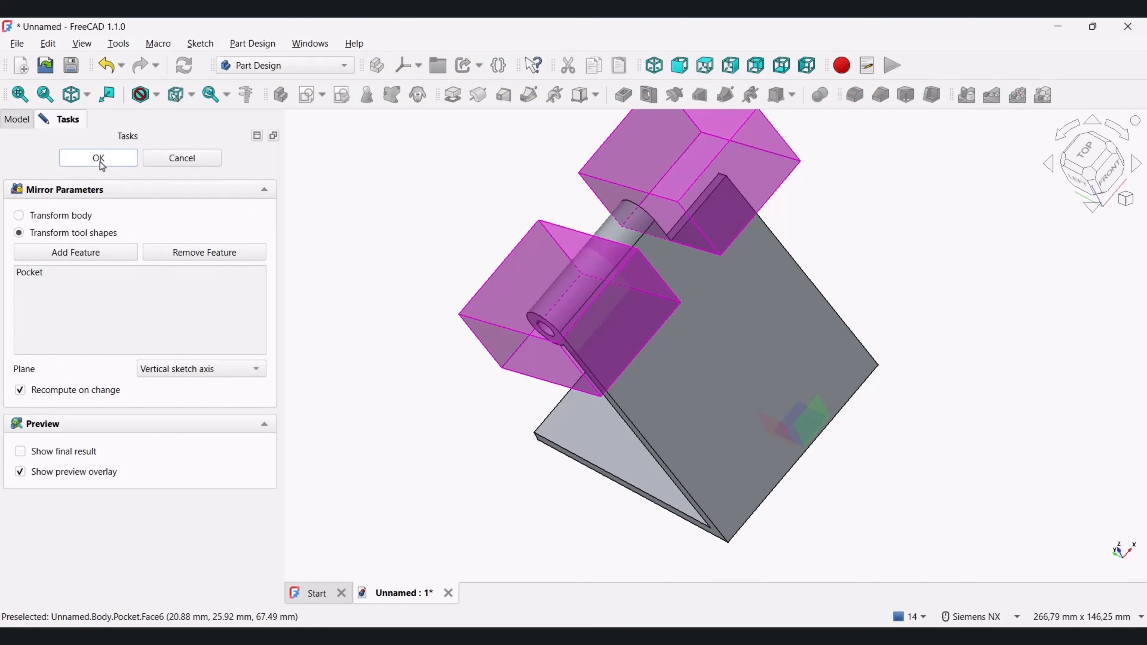
click(99, 158)
Step: Start a sketch on the slanted plate's outer face and draw a tall rectangle over its right edge, extending above and below the plate
middle_drag(697, 405, 694, 296)
click(696, 301)
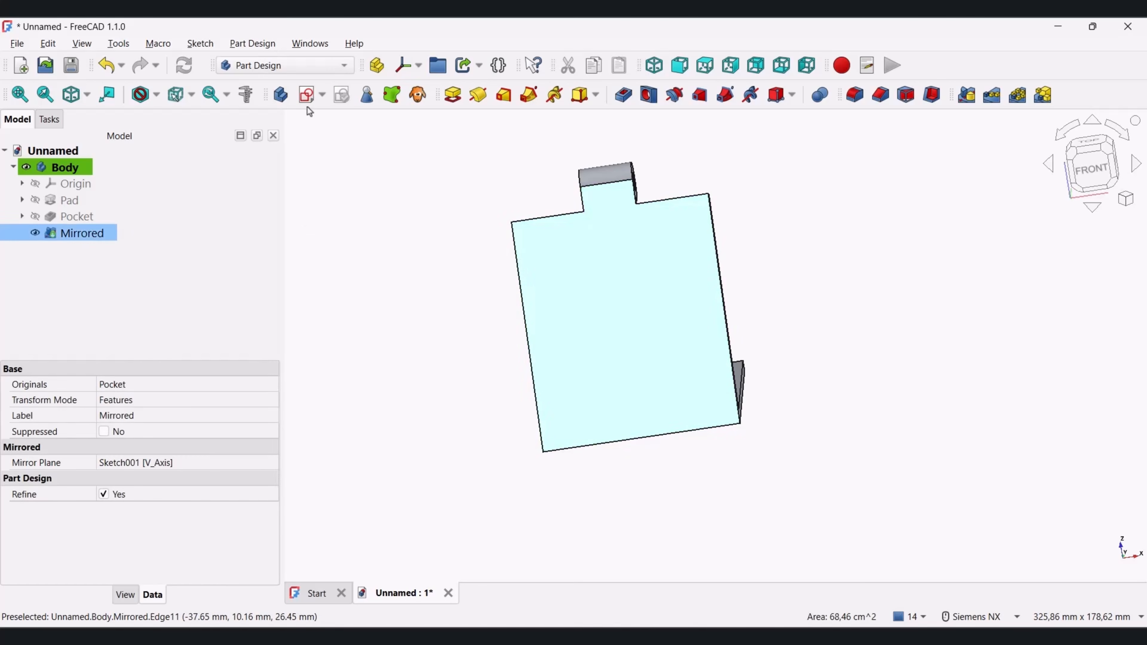
click(307, 94)
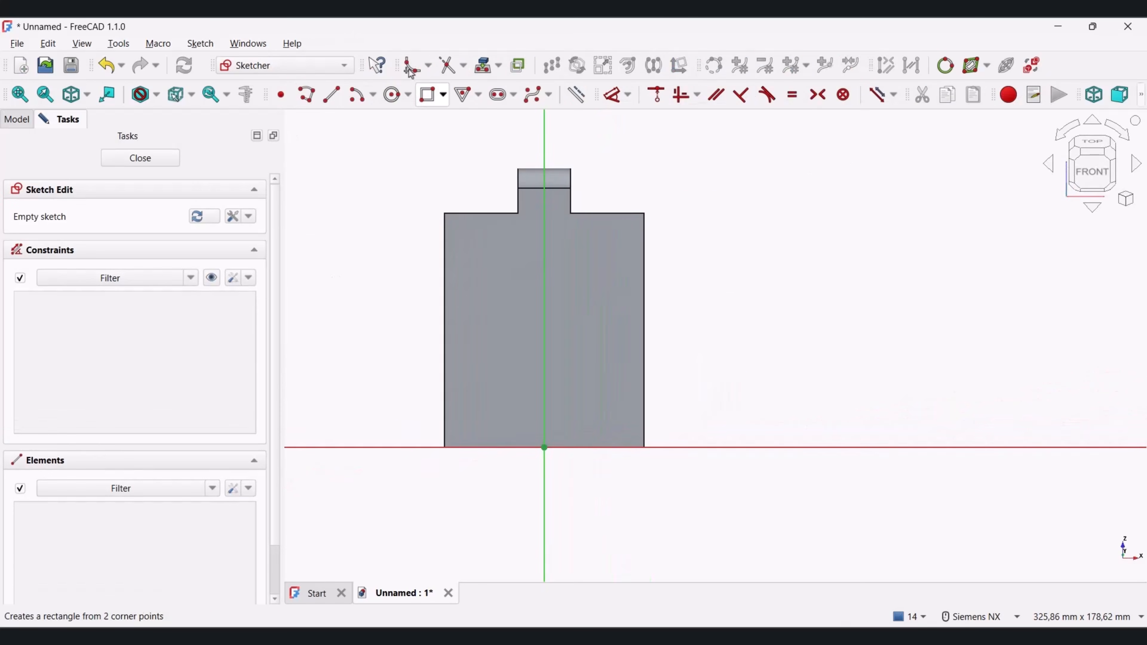
click(427, 94)
click(694, 166)
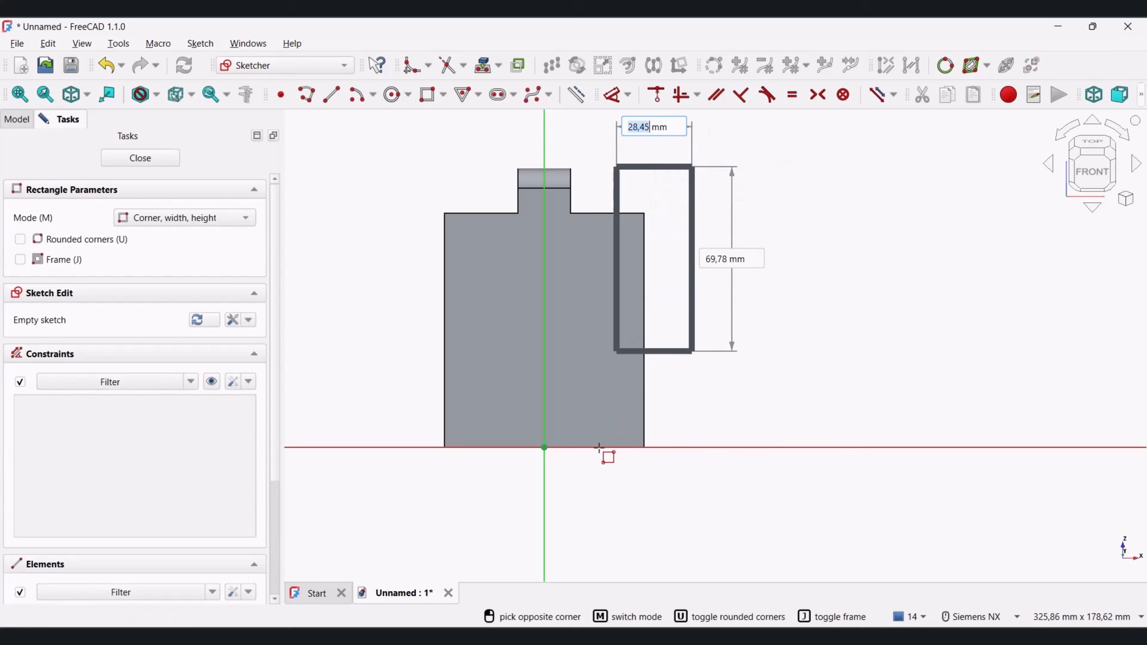
click(611, 513)
right_click(600, 250)
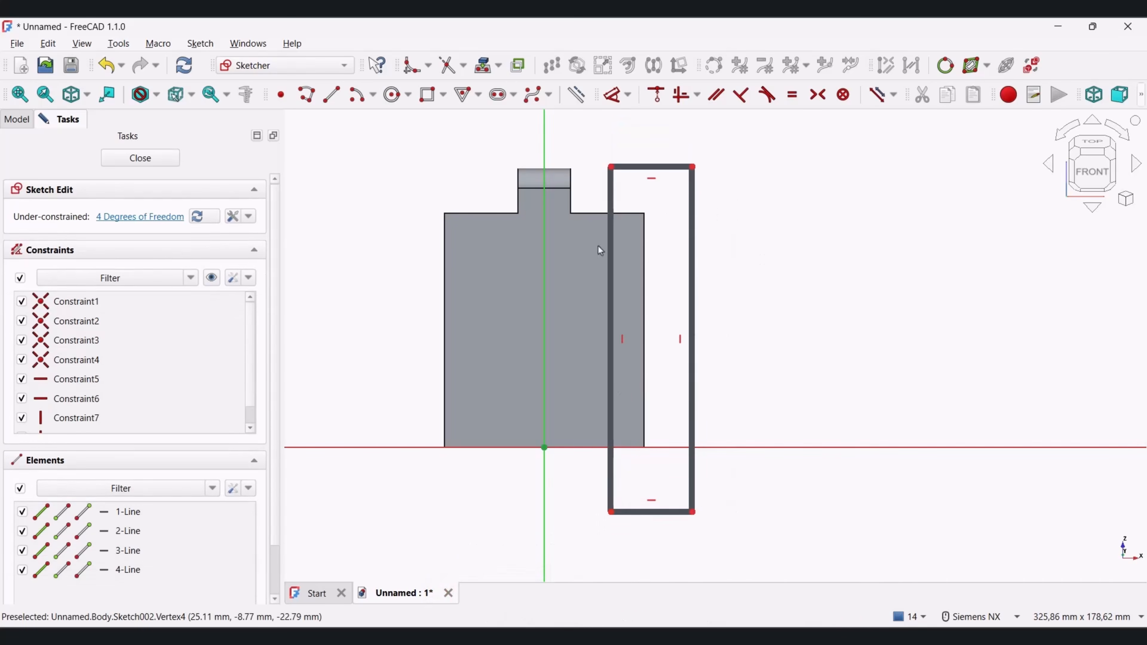
Step: Dimension the distance from the rectangle's inner vertical edge to the vertical axis as half of 45 mm, giving 22.5 mm
key(d)
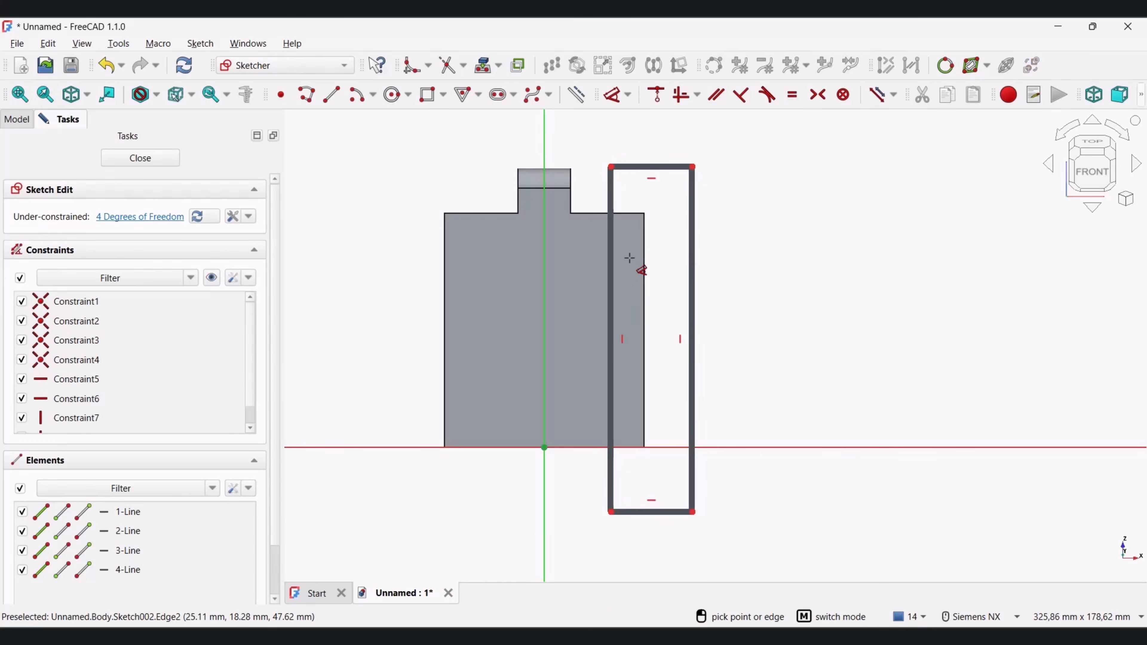
click(610, 192)
click(544, 145)
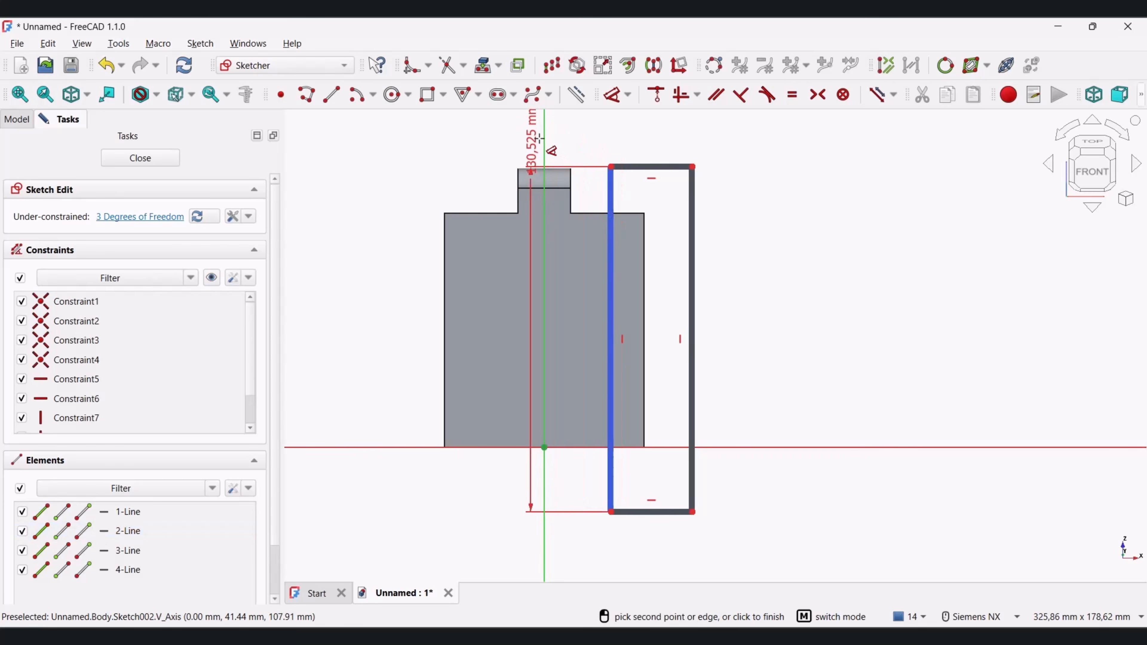
click(581, 137)
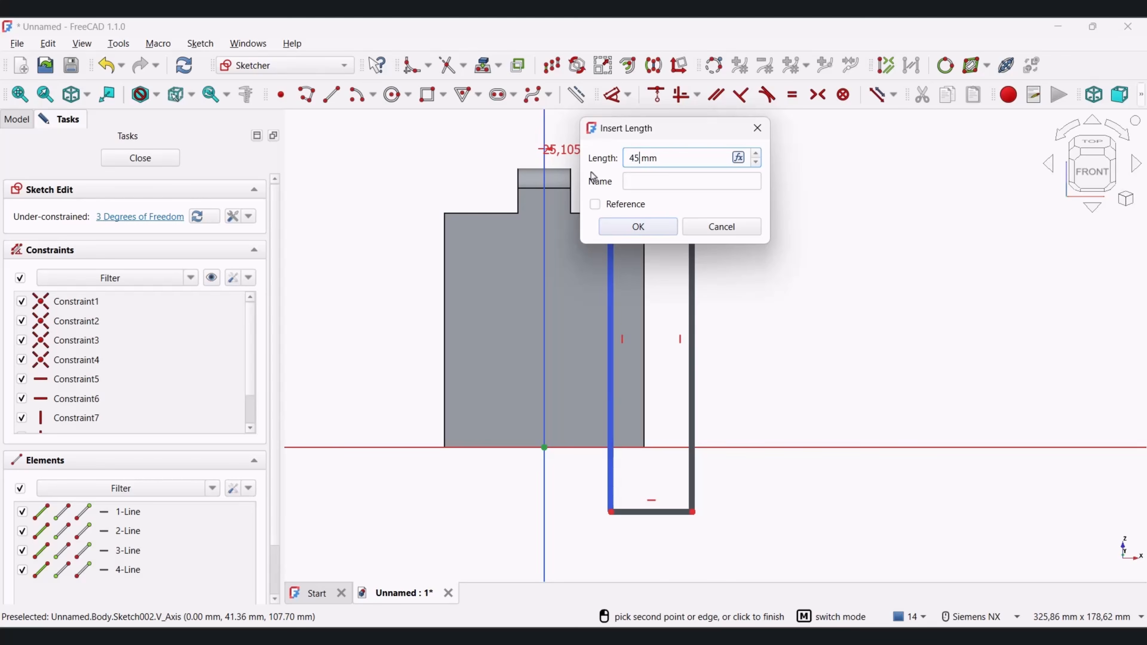
click(650, 226)
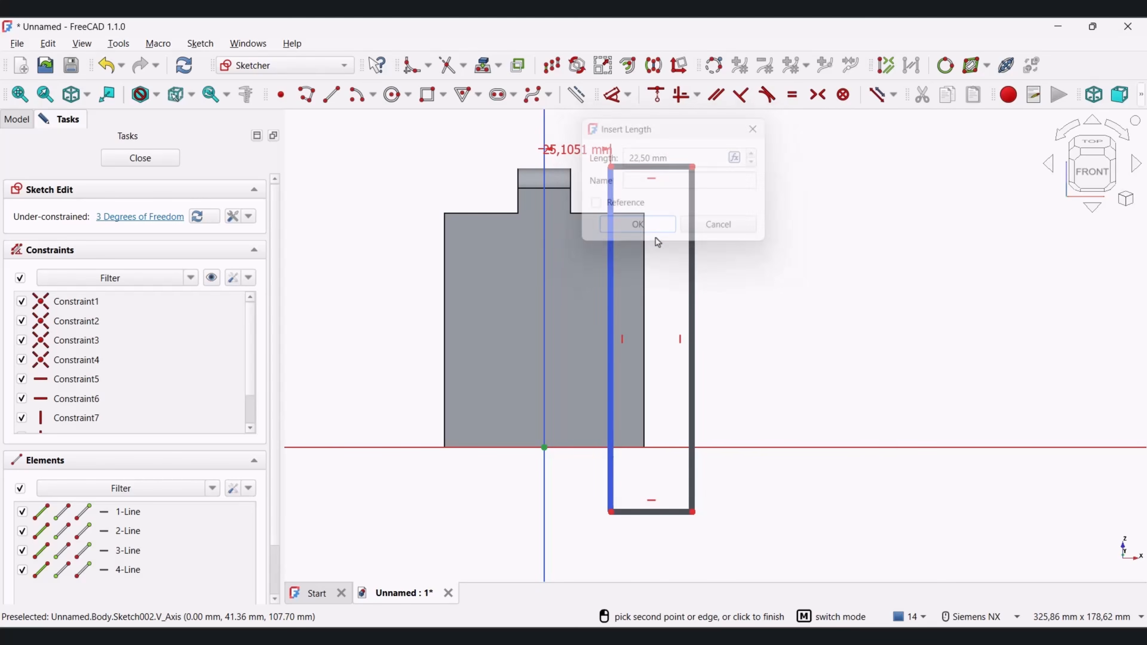
shift+middle_drag(679, 221, 650, 266)
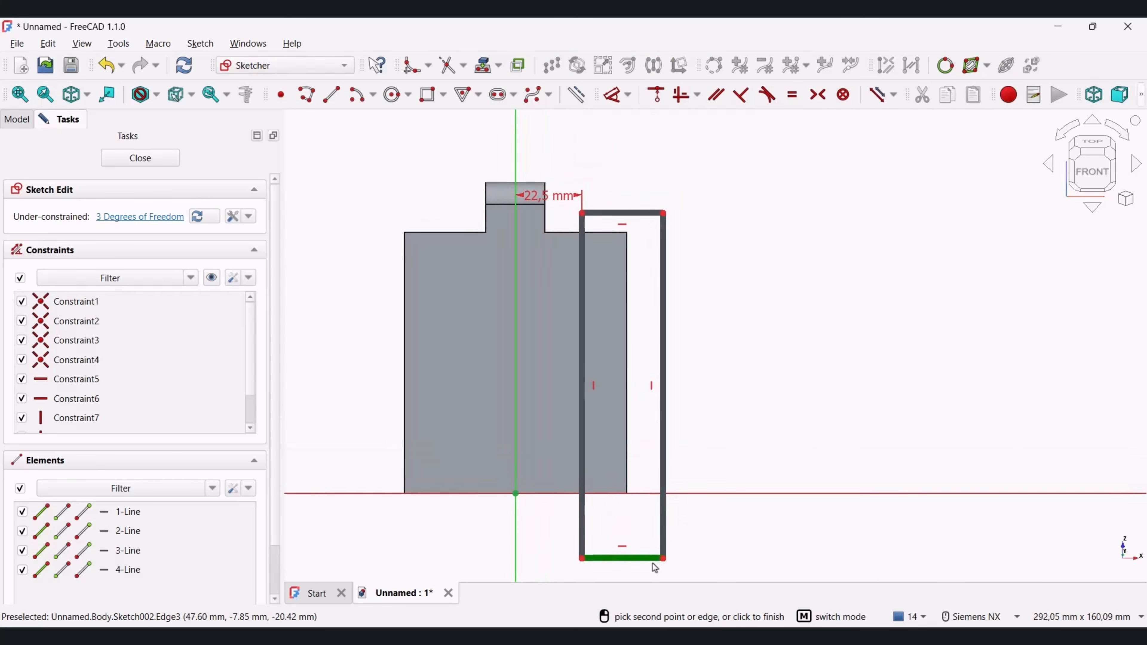
key(Escape)
Step: Raise the rectangle's lower edge and constrain its inner lower corner onto the horizontal axis
drag(655, 562, 681, 513)
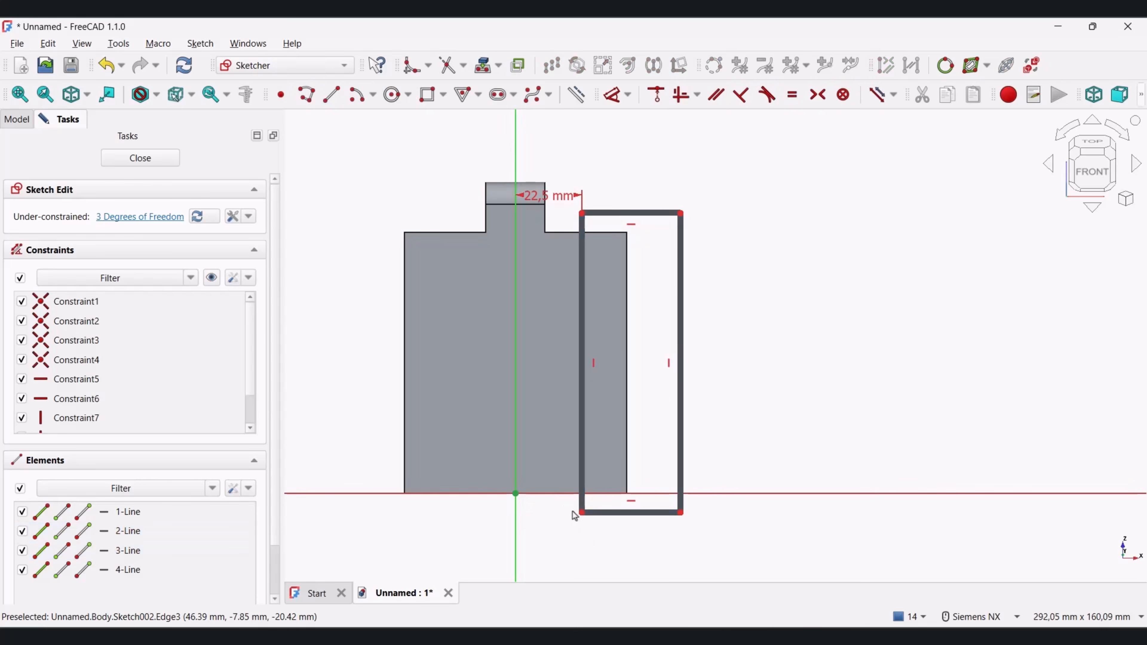
click(582, 513)
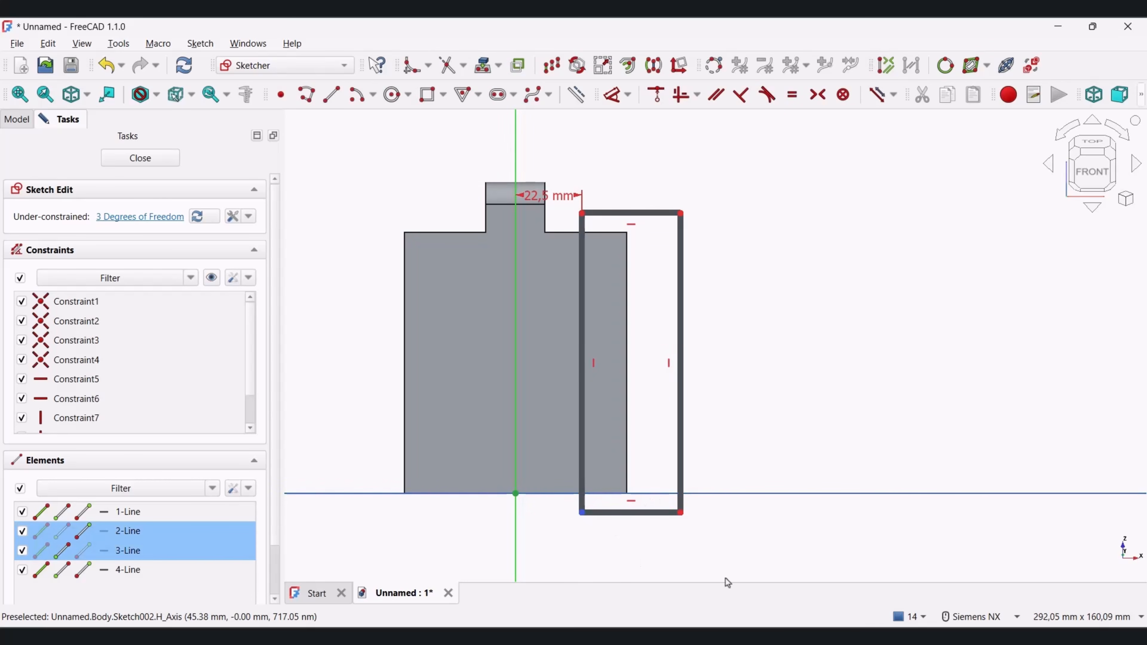
click(656, 95)
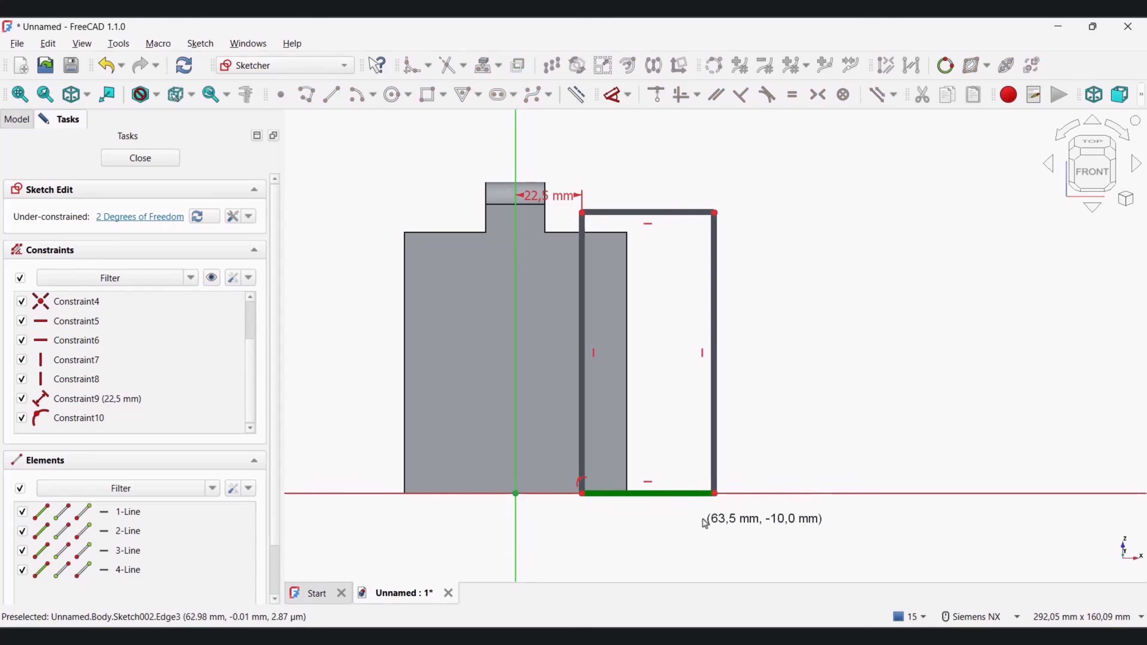
drag(702, 523, 691, 519)
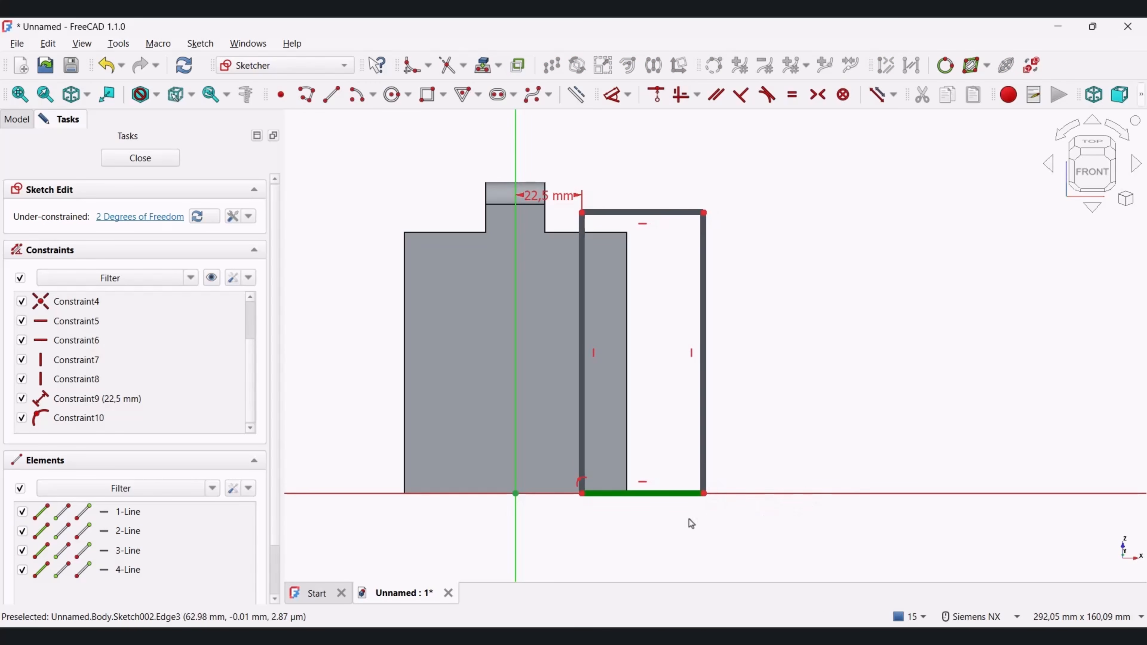
Step: Dimension the rectangle 40 mm wide and 90 mm high, and close the sketch
key(d)
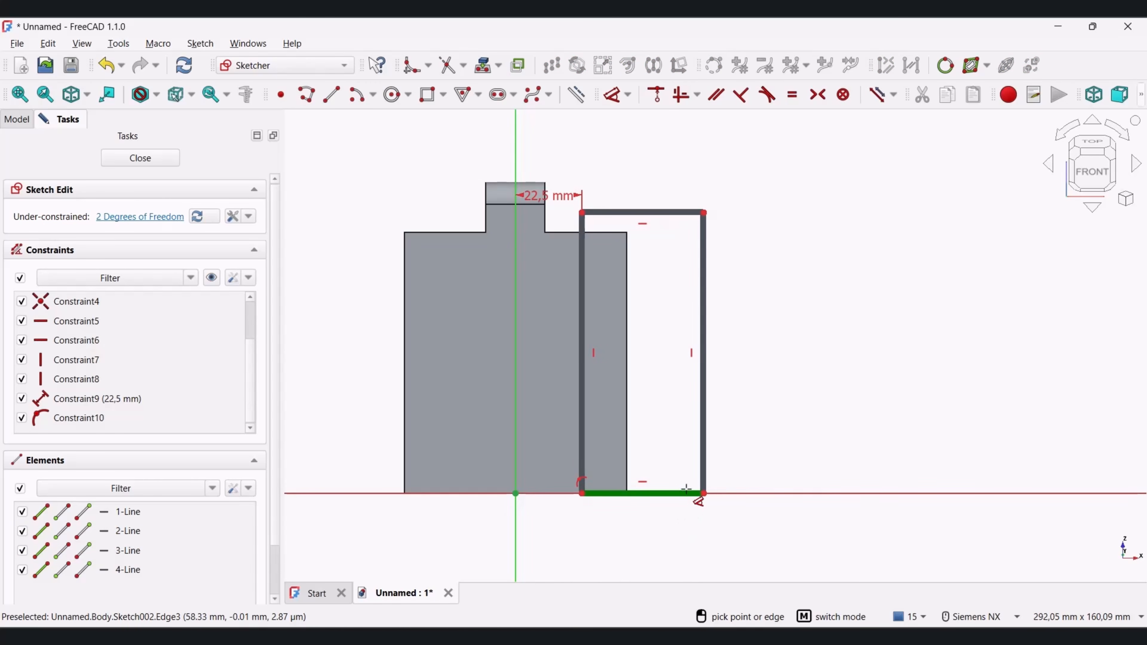
click(686, 491)
click(628, 553)
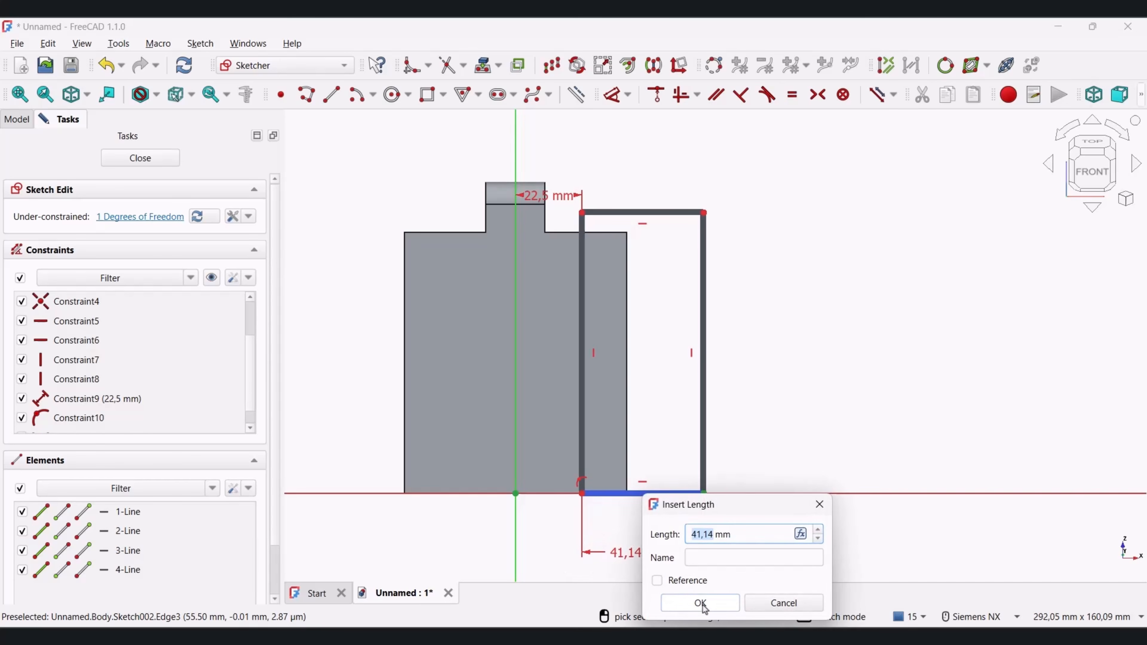
text(40)
click(699, 602)
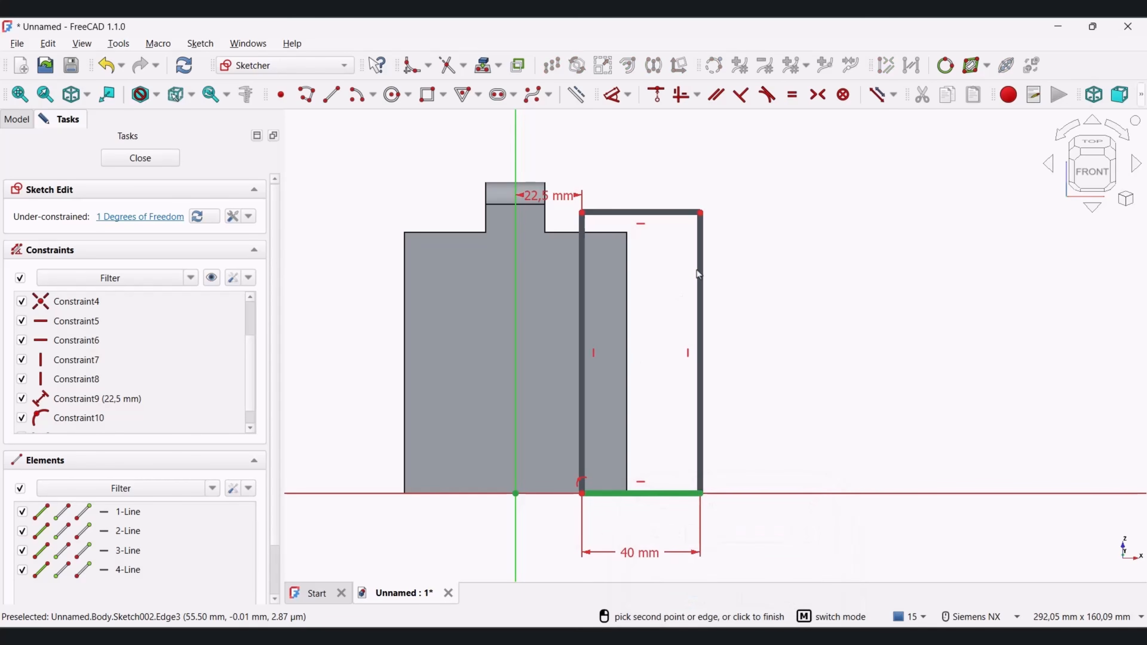
click(701, 271)
click(795, 350)
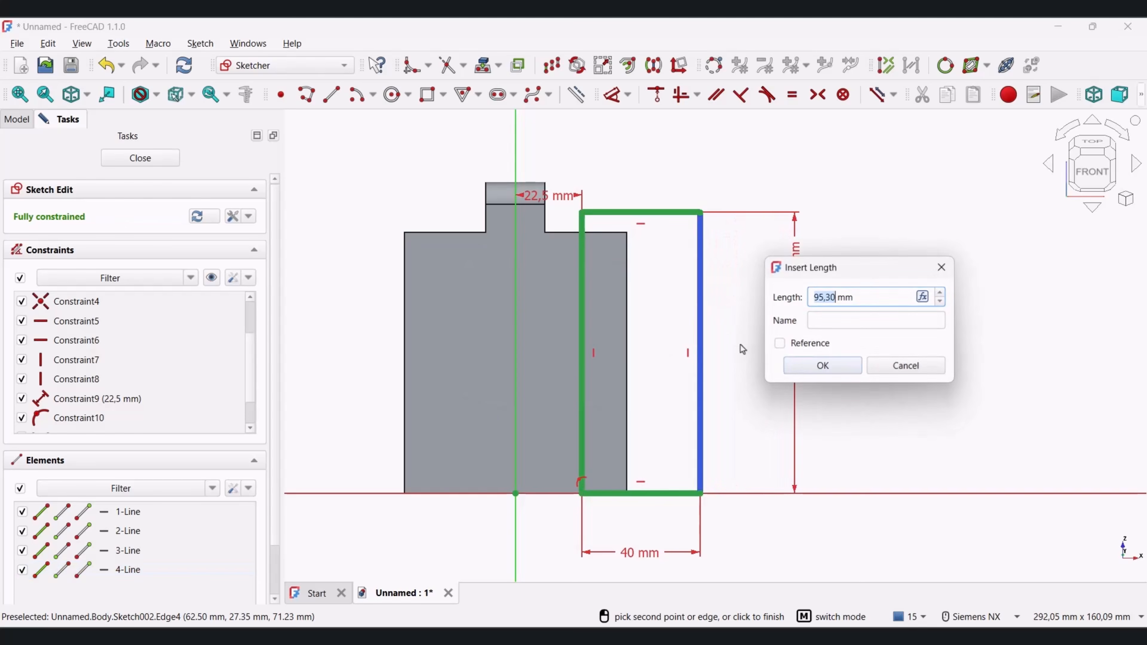
text(90)
key(Return)
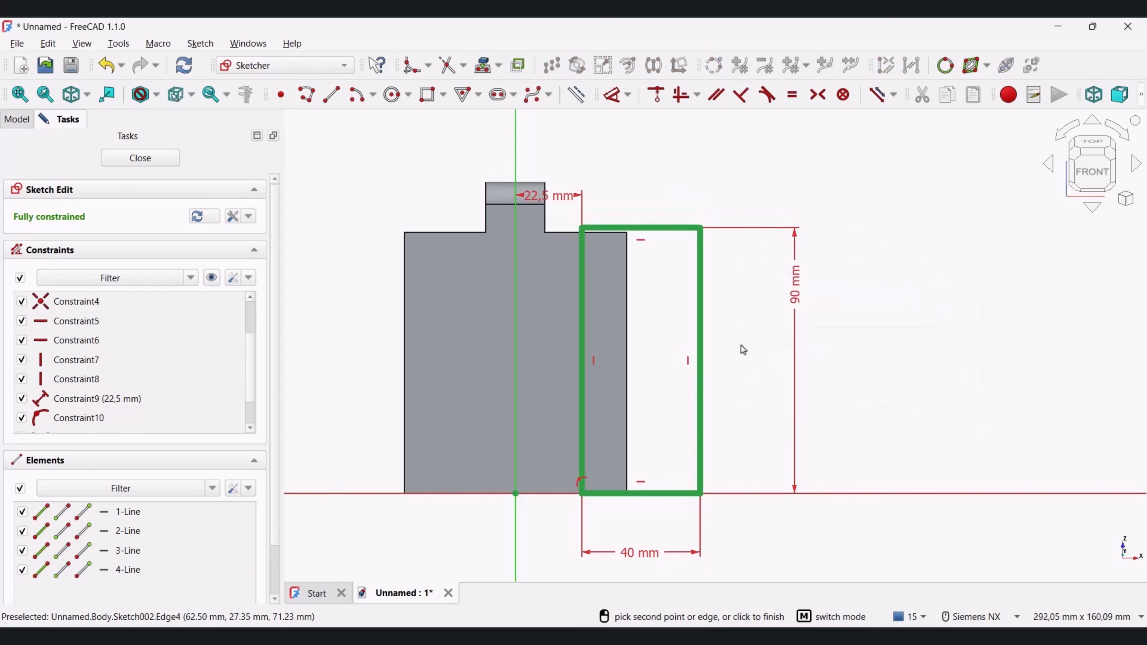
click(140, 158)
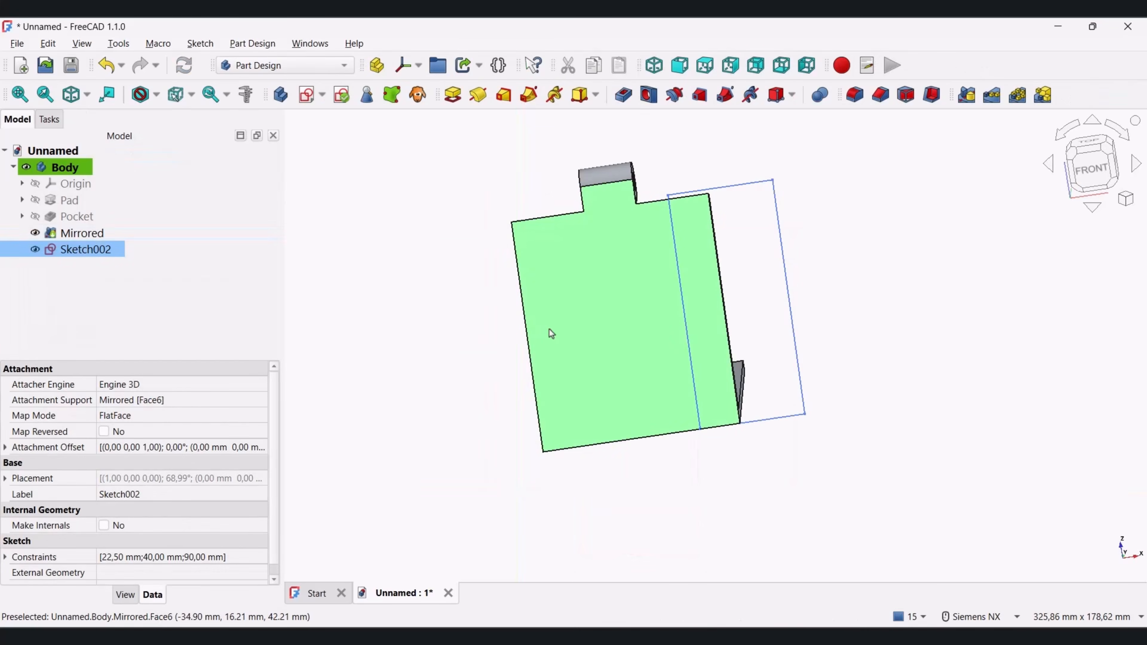
Step: Start a sketch on the underside face of the base plate
middle_drag(699, 341, 669, 284)
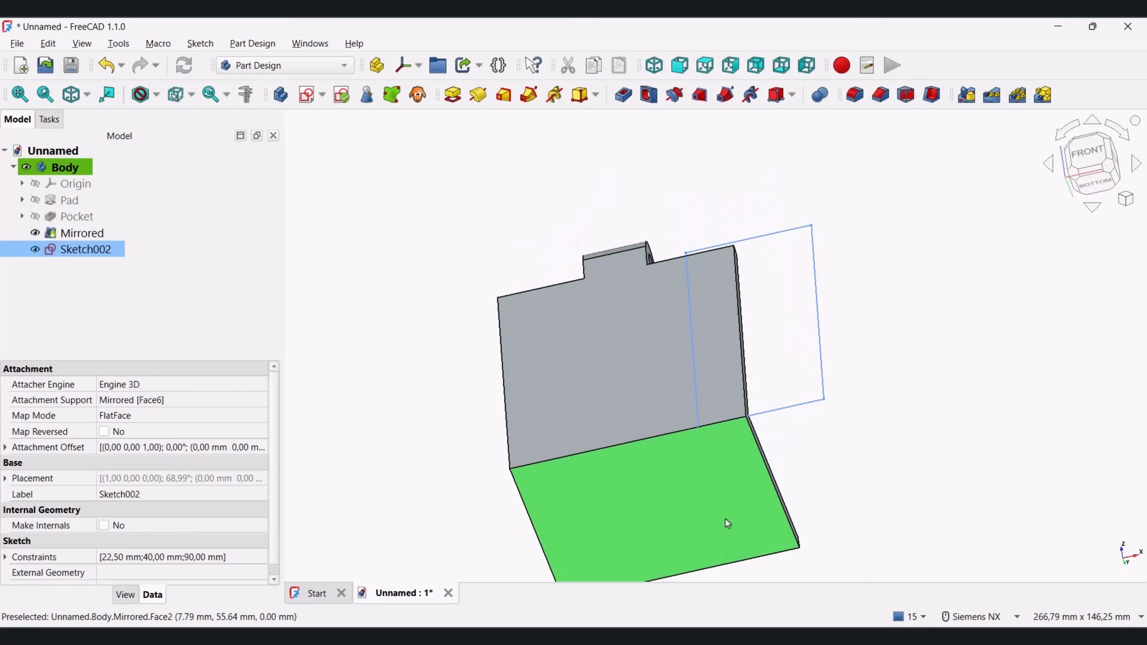
middle_drag(685, 463, 694, 469)
click(695, 468)
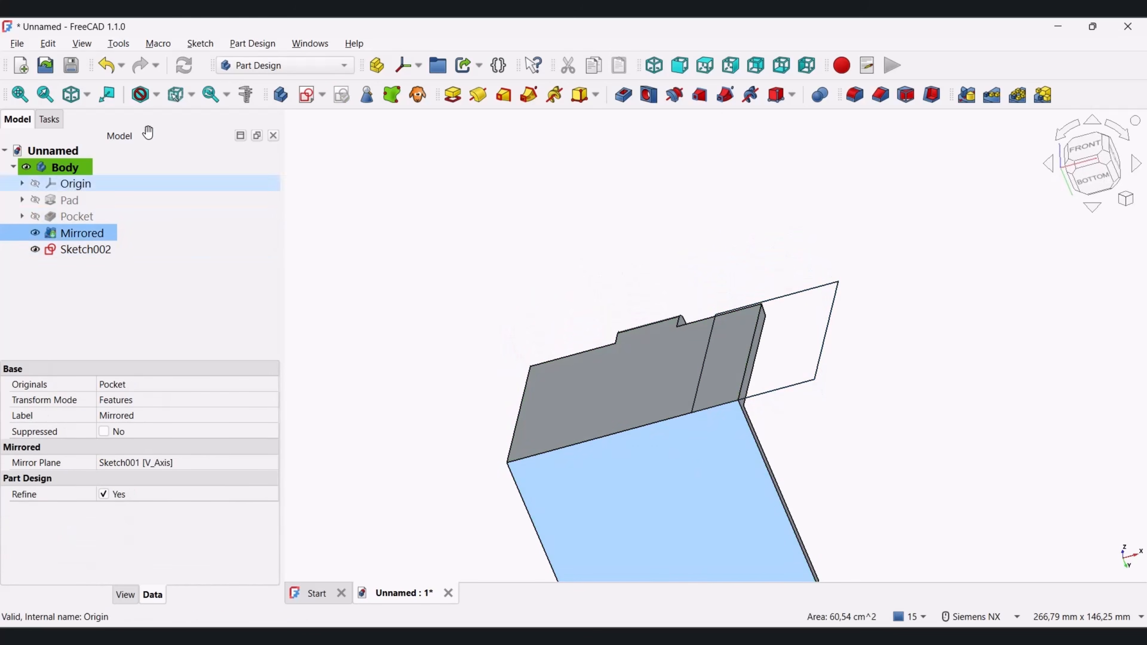
click(307, 96)
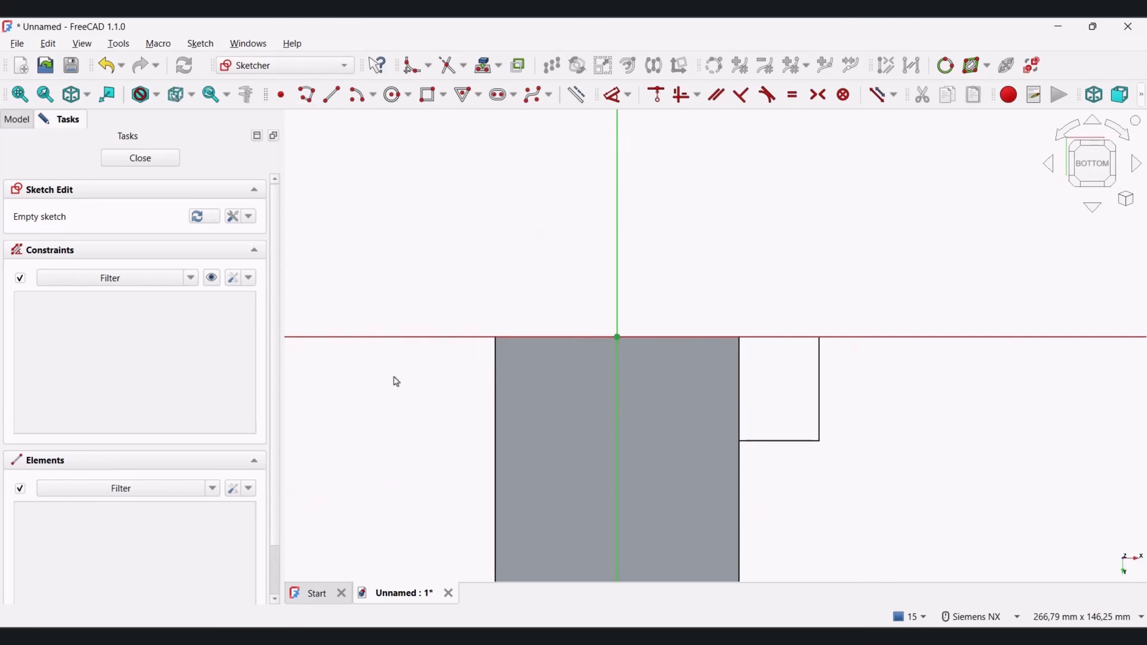
click(1118, 129)
click(1119, 129)
mouse_move(833, 213)
shift+middle_down()
mouse_move(812, 279)
mouse_move(640, 290)
shift+middle_up()
click(1118, 129)
click(1118, 129)
click(1118, 130)
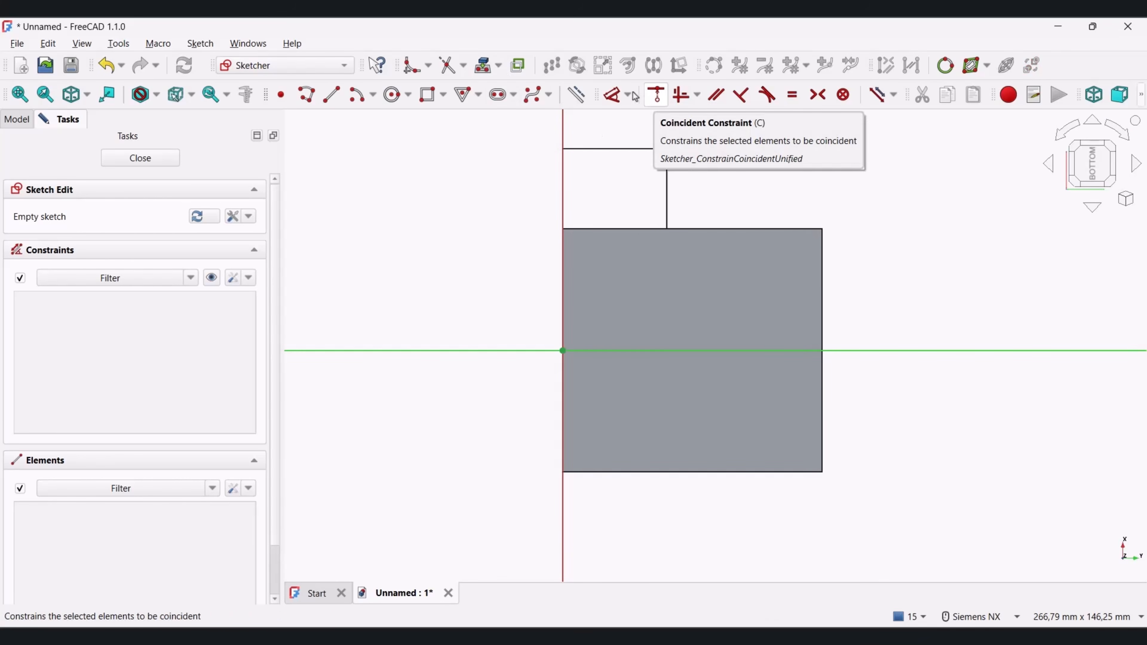
Step: Project the underside face's four edges into the sketch as external geometry
click(613, 95)
click(616, 271)
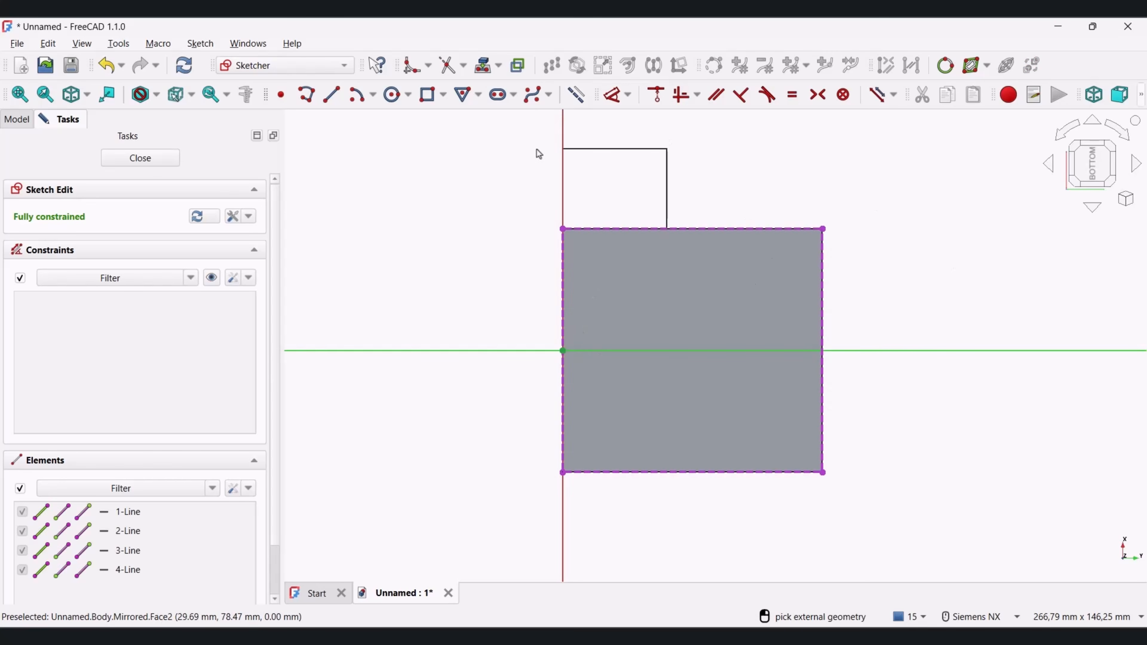
key(Escape)
click(576, 95)
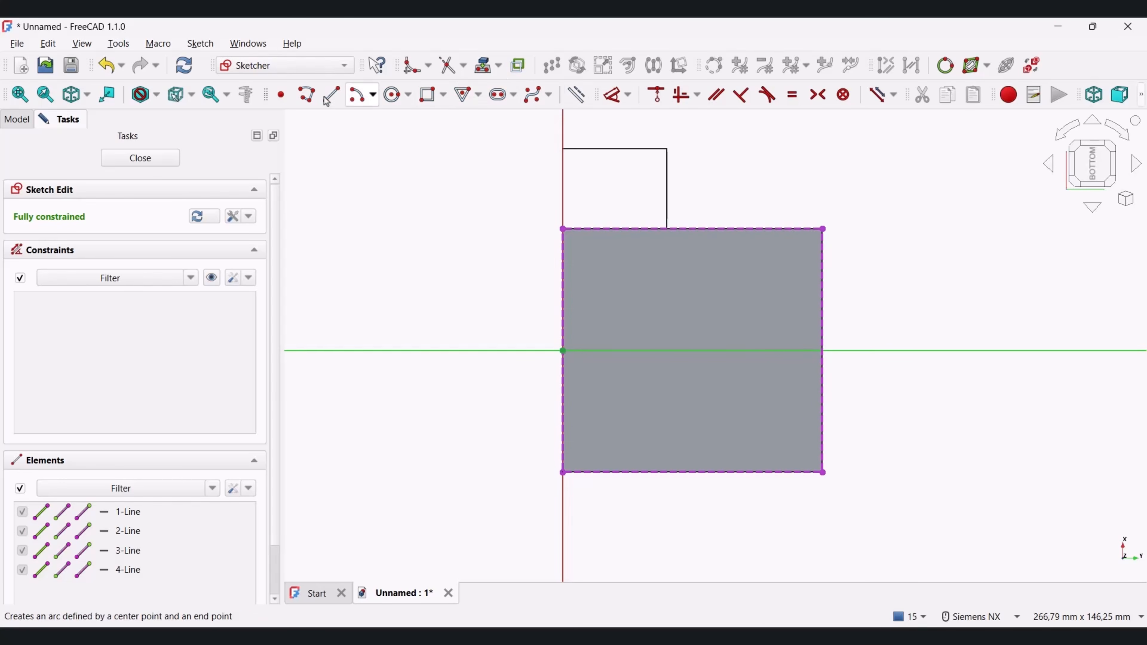
Step: Draw a line from the base's outer front corner to beyond the bend edge, inclined about 12.5° and spanning about 97 mm along the base
click(332, 95)
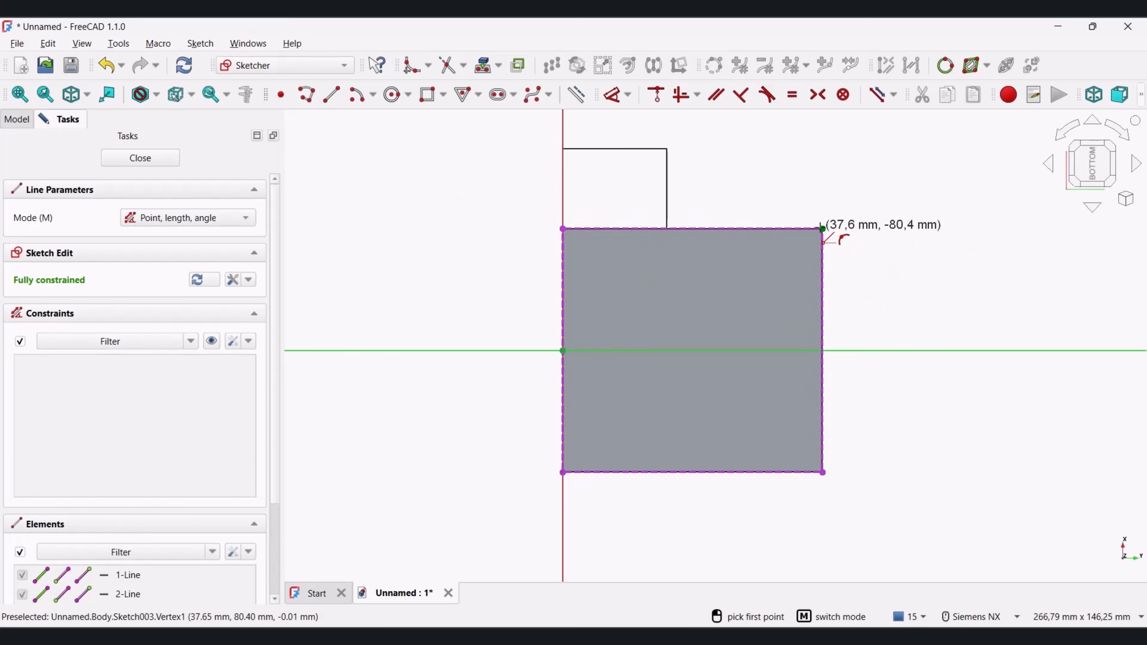
click(822, 228)
click(522, 295)
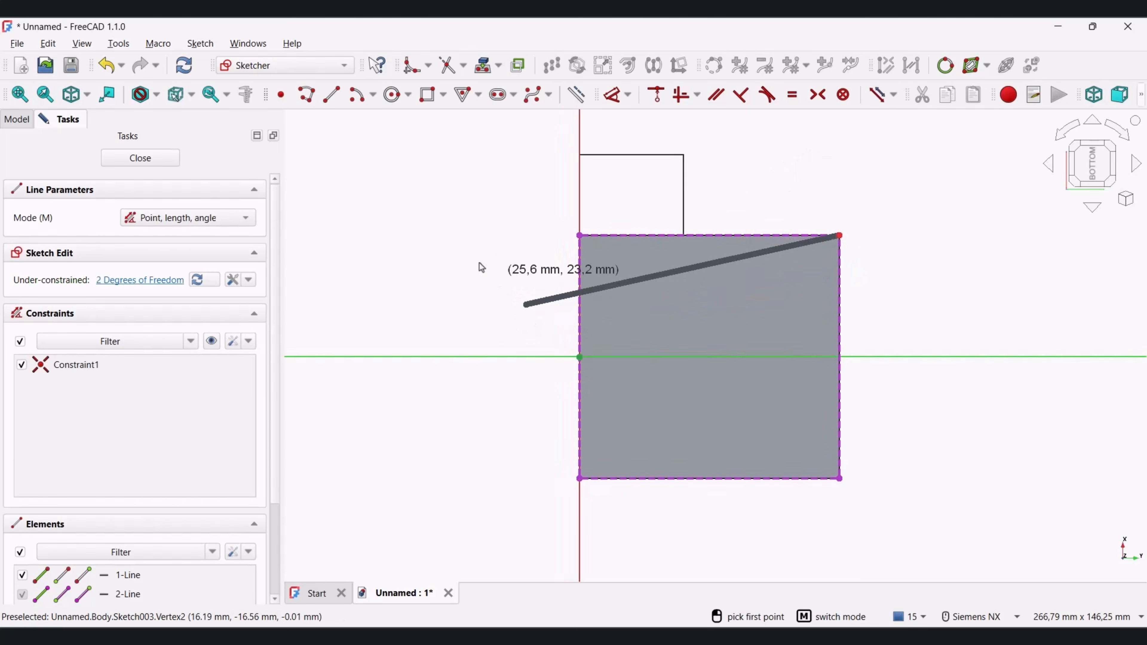
key(Escape)
shift+middle_drag(423, 224, 629, 298)
shift+middle_drag(600, 242, 333, 136)
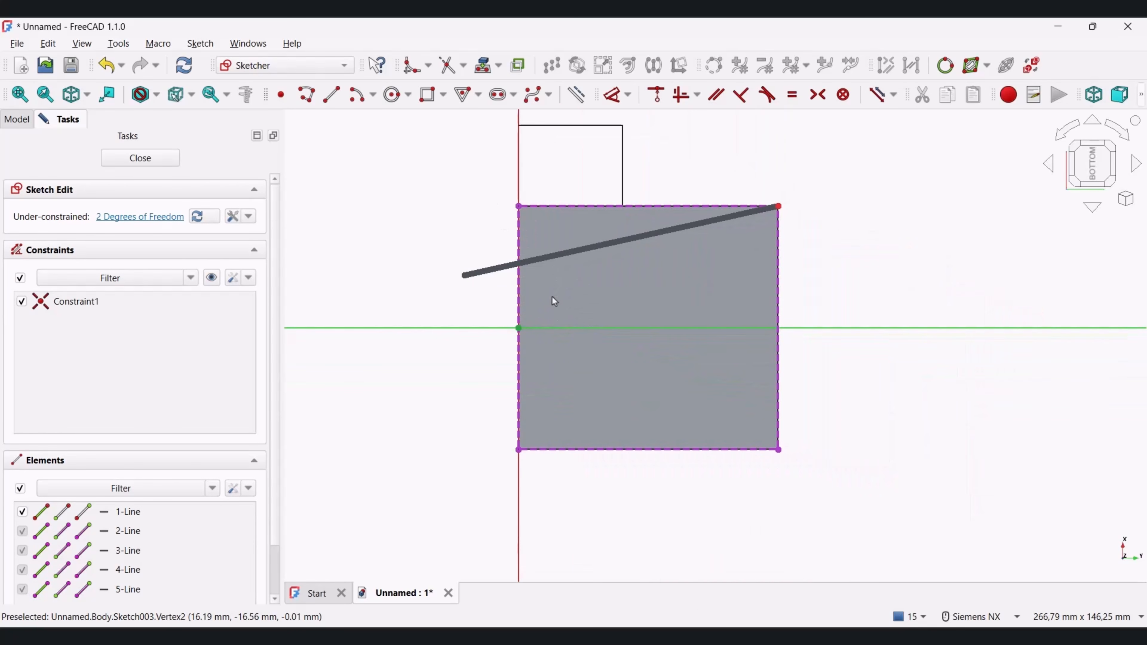
Step: Check the taper angle in the technical drawing and set the angle between the slanted line and the base's centre axis to 10.7°
key(alt+Tab)
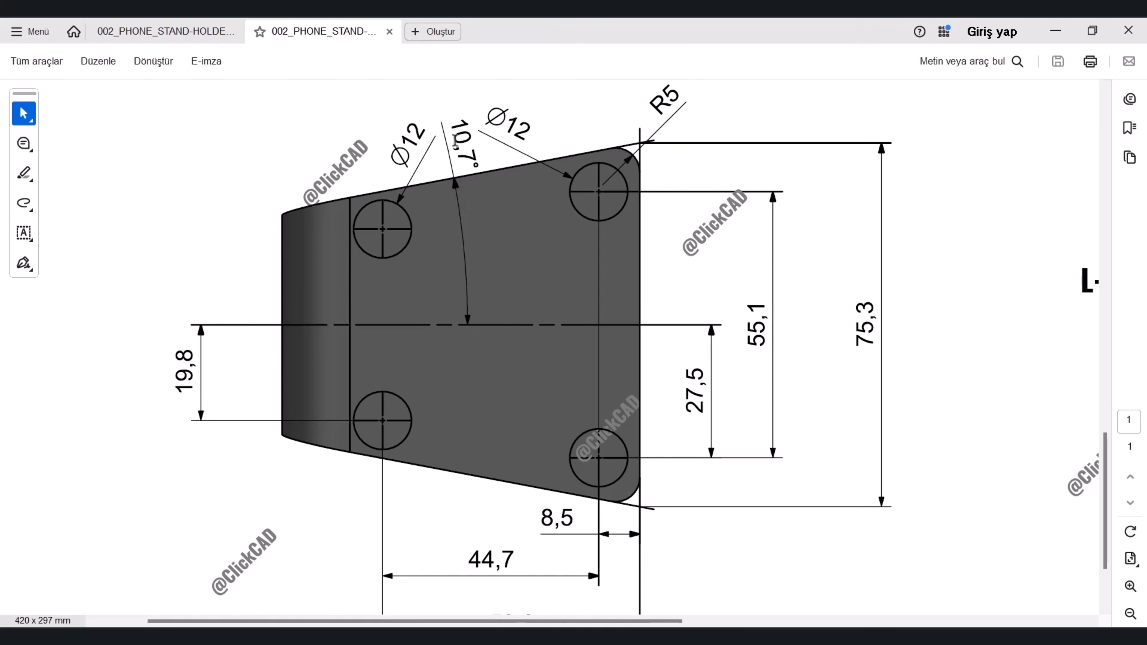
key(alt+Tab)
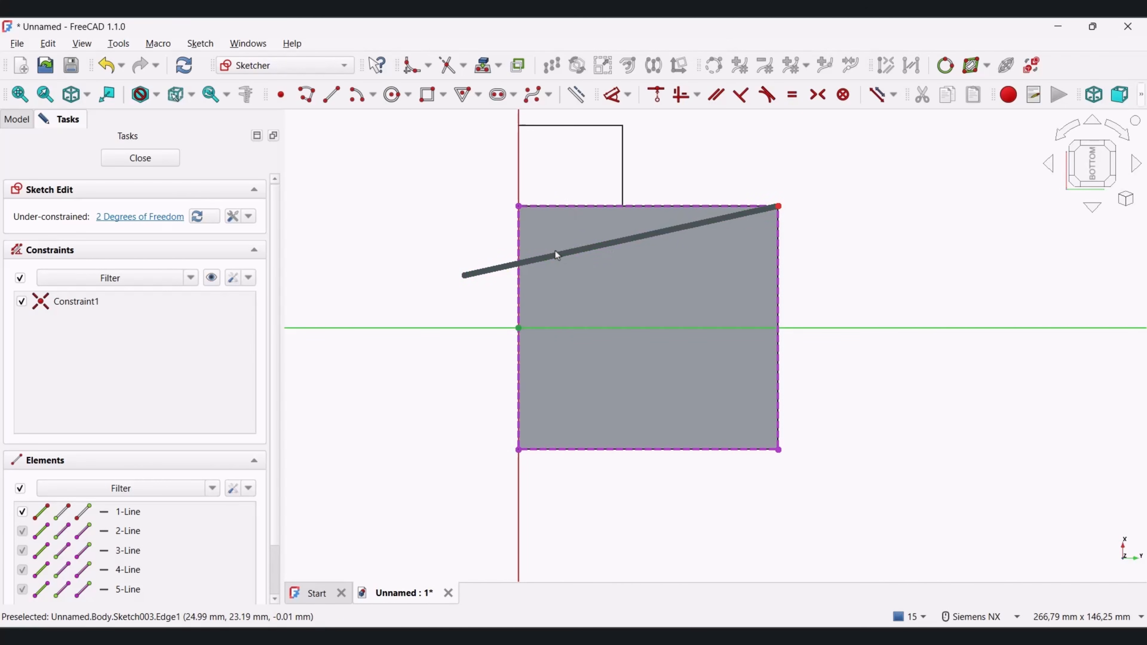
click(555, 254)
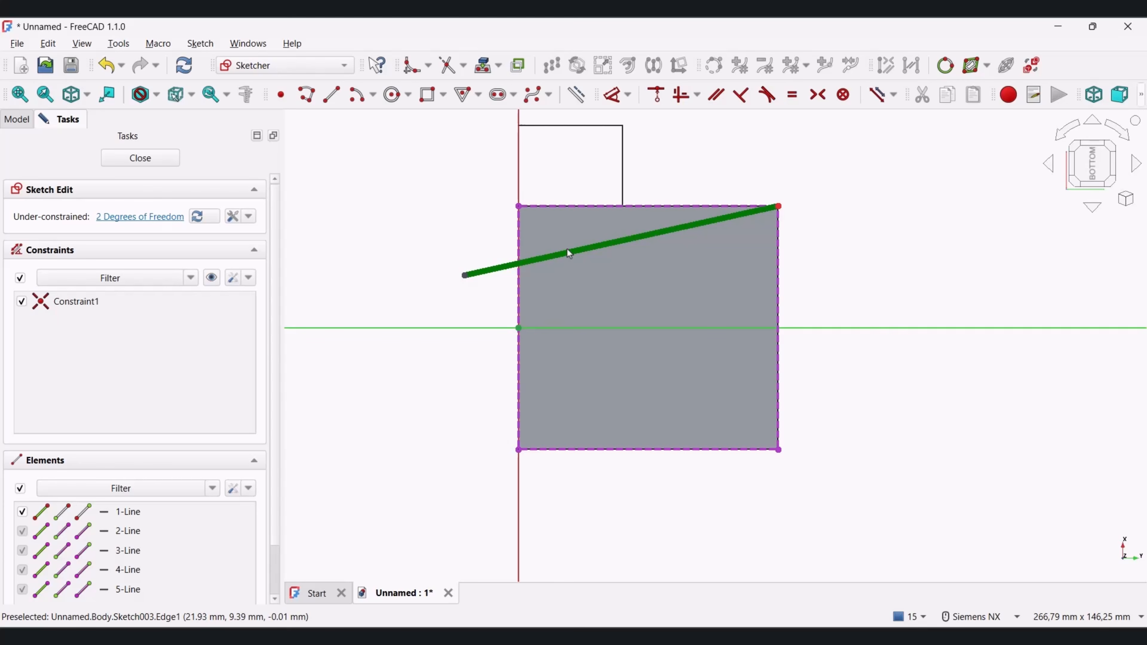
click(628, 240)
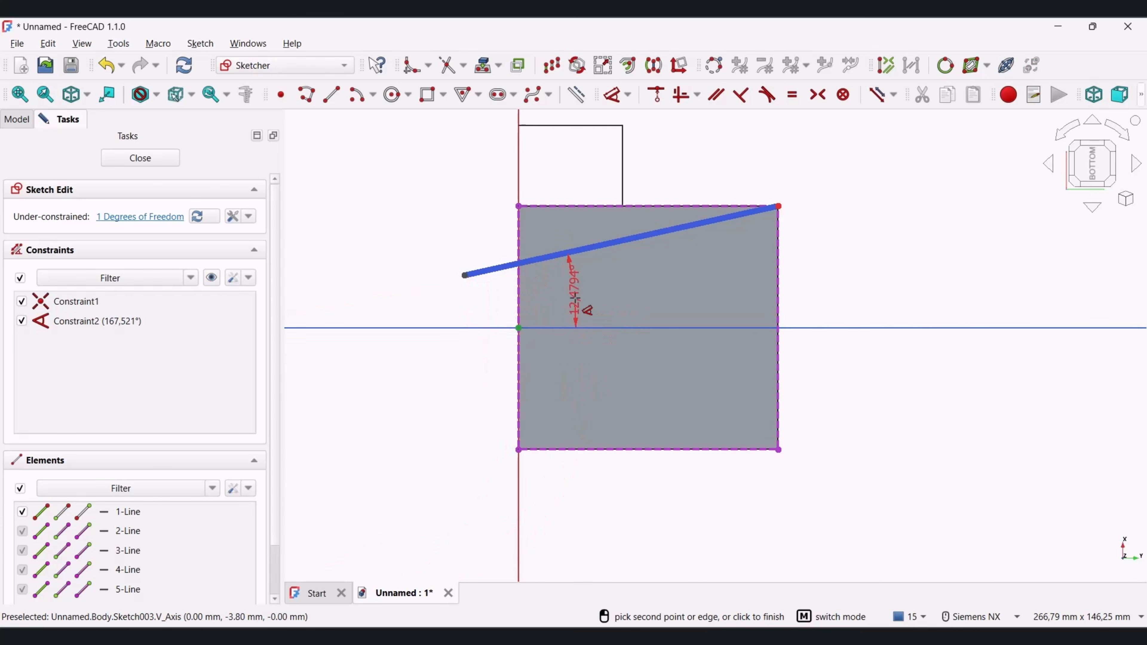
click(575, 299)
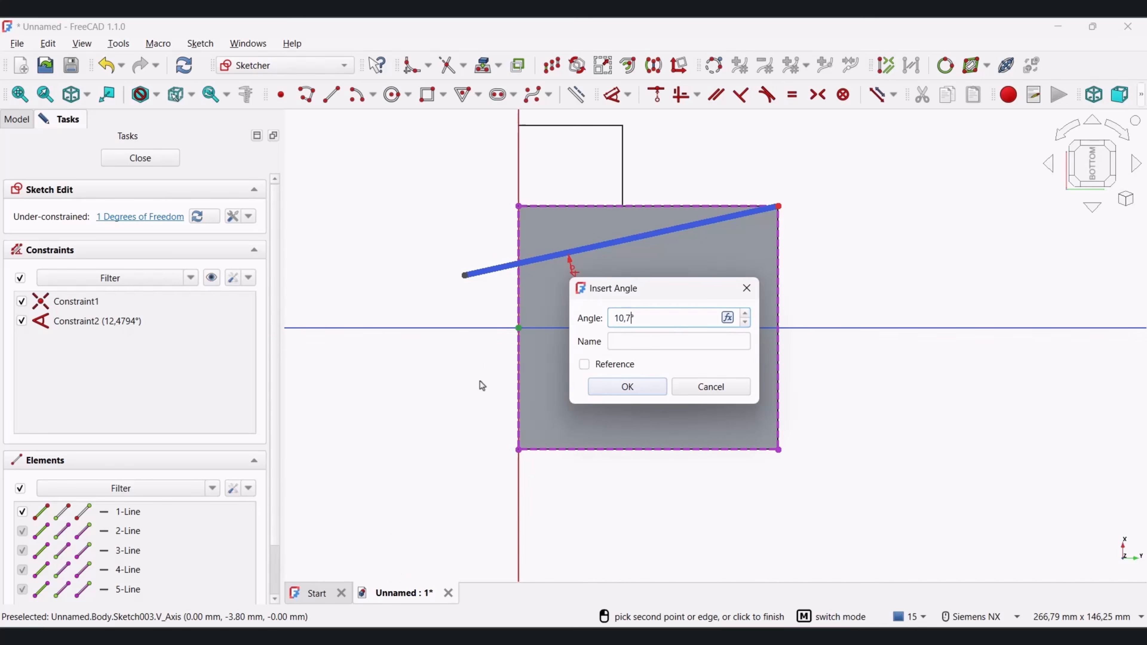
key(Return)
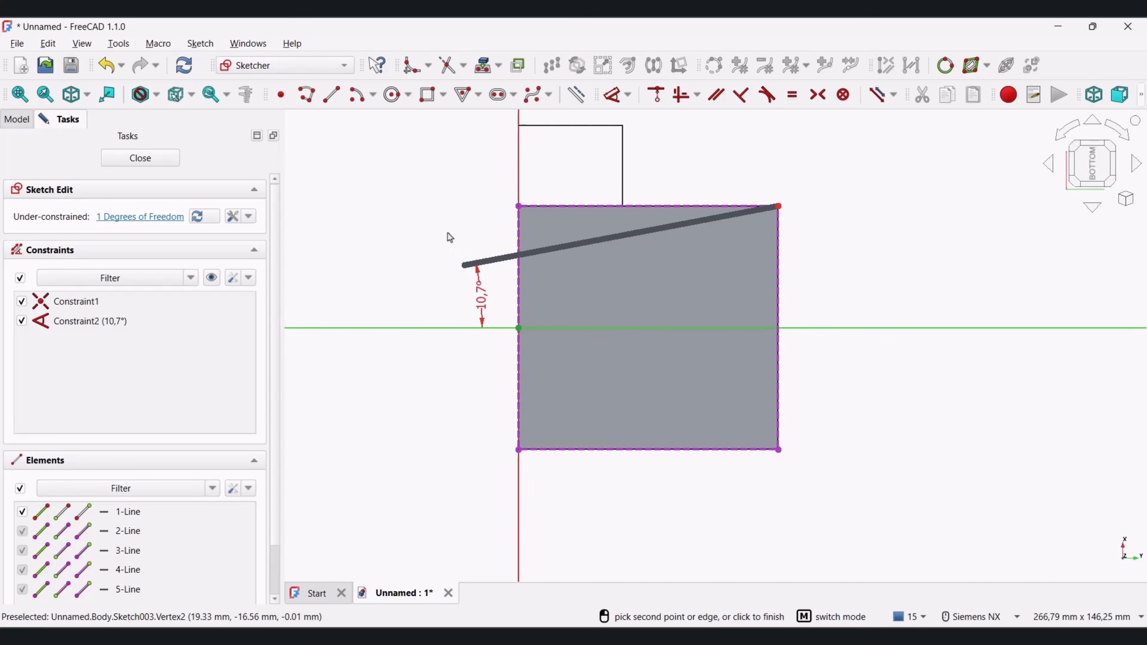
Step: Dimension the slanted line's span along the base as 100 mm, and close the sketch
click(504, 257)
click(532, 198)
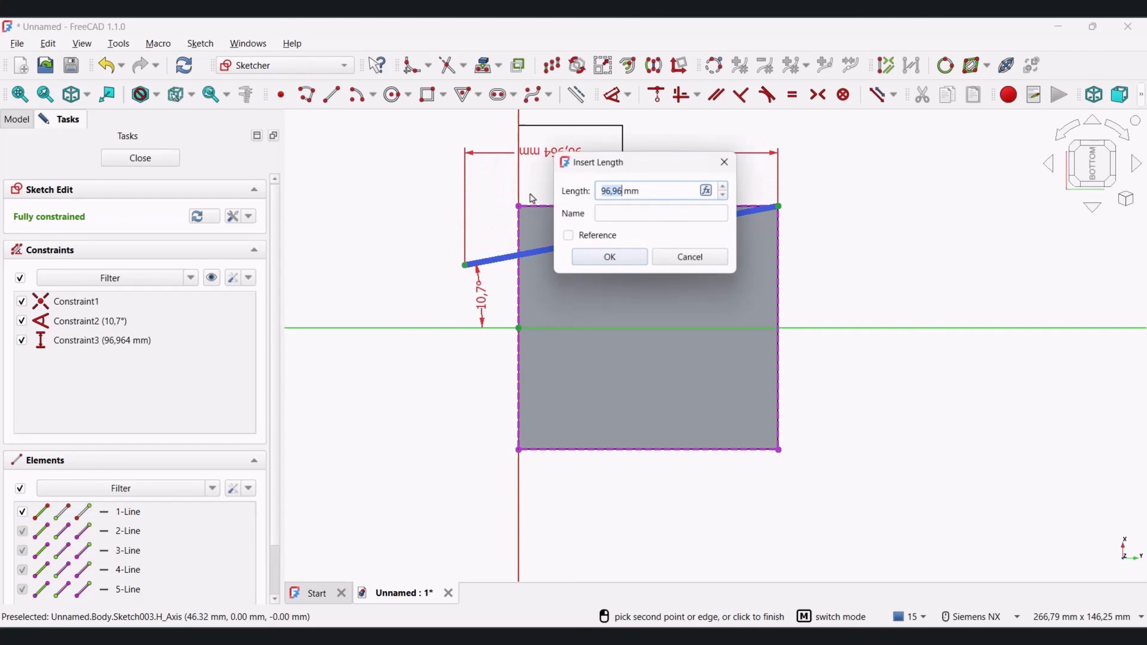
key(Return)
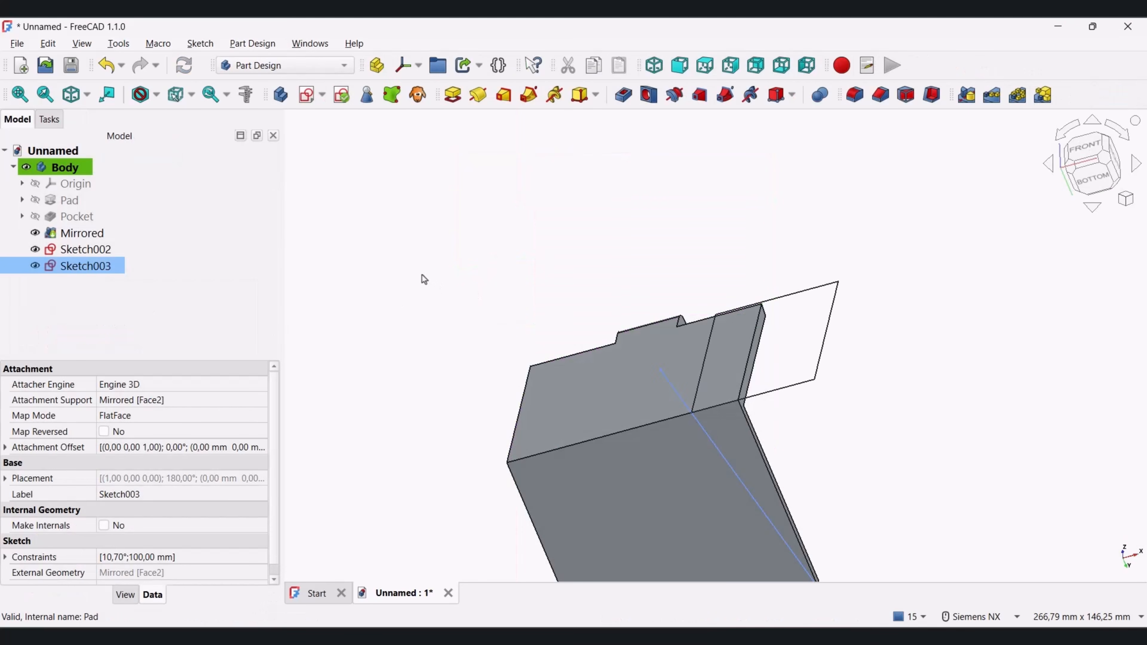
Step: Start a pocket from the rectangular profile at the slanted plate's side and direct it along the 10.7° line
scroll(581, 284, up, 3)
scroll(606, 275, down, 1)
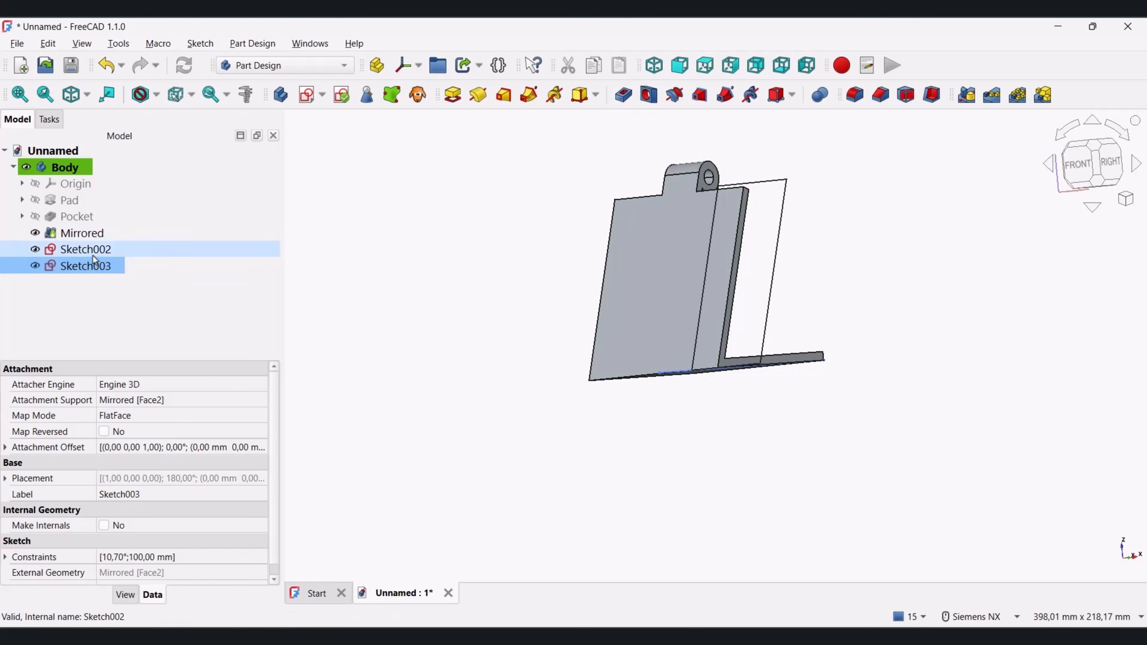
click(92, 254)
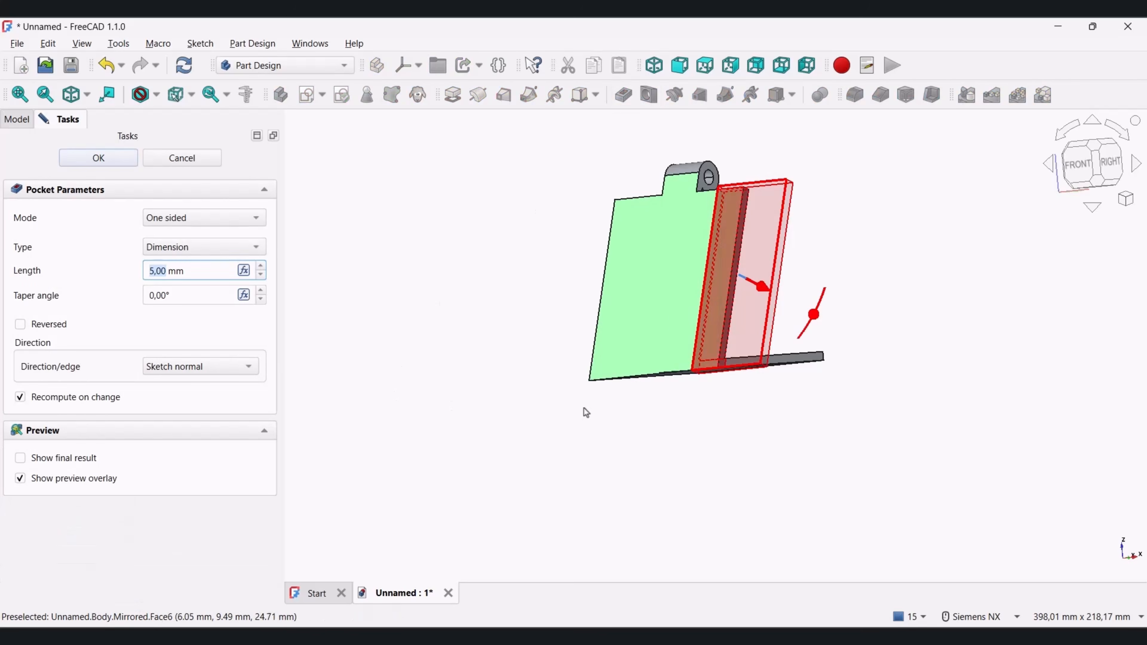
middle_drag(566, 411, 567, 340)
click(228, 366)
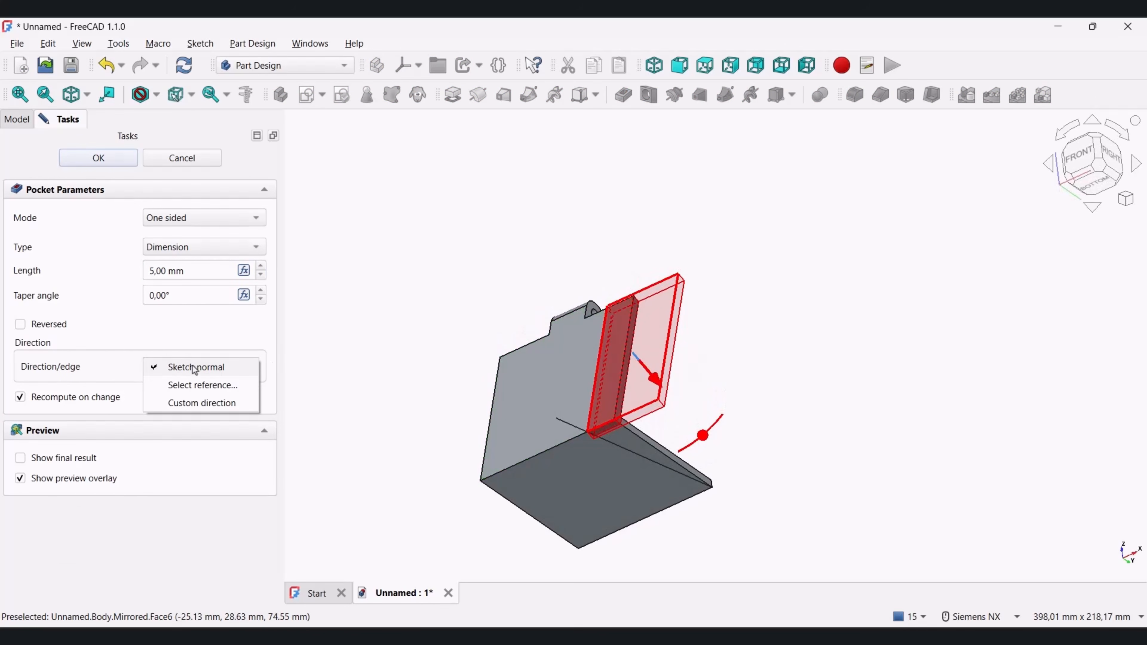
click(205, 387)
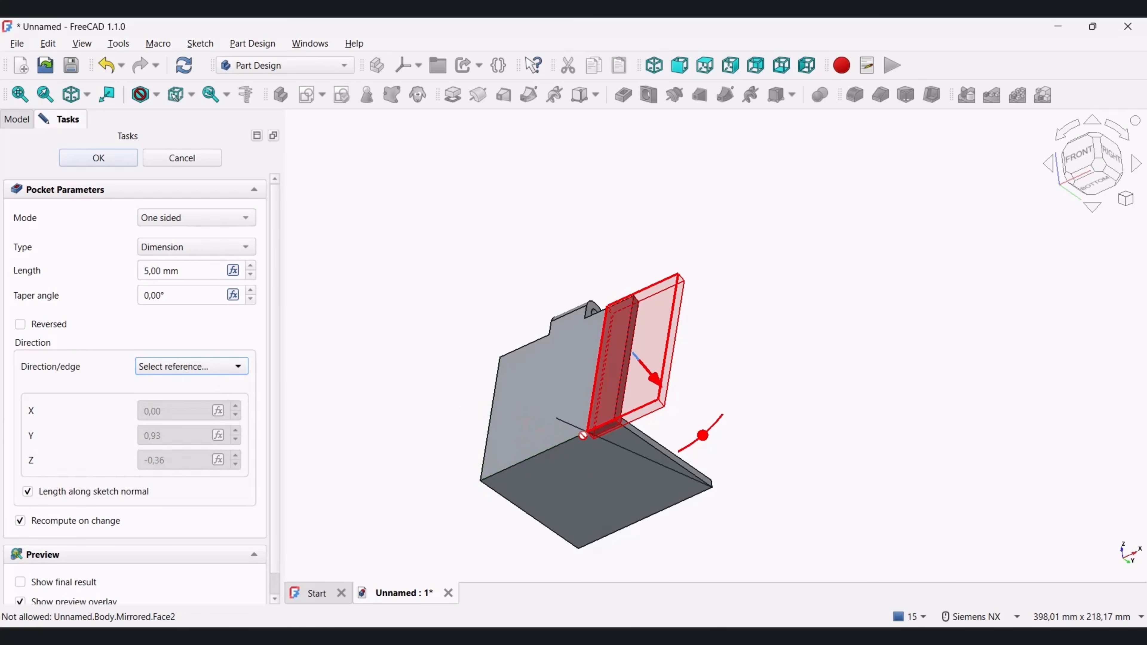
shift+middle_drag(614, 453, 613, 394)
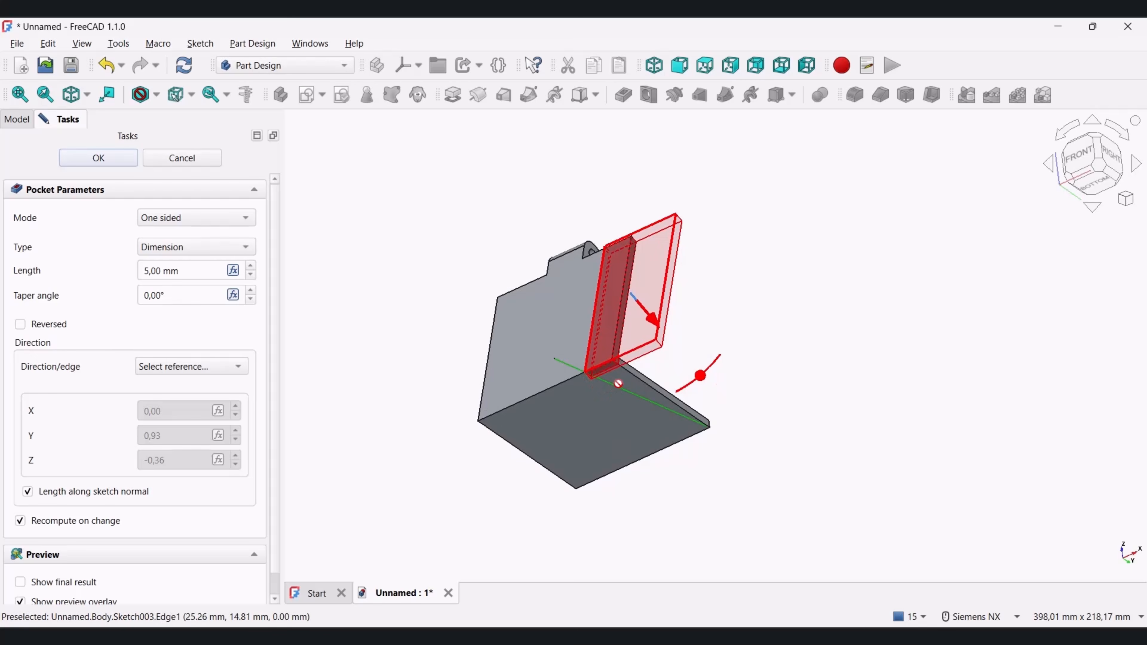
click(610, 385)
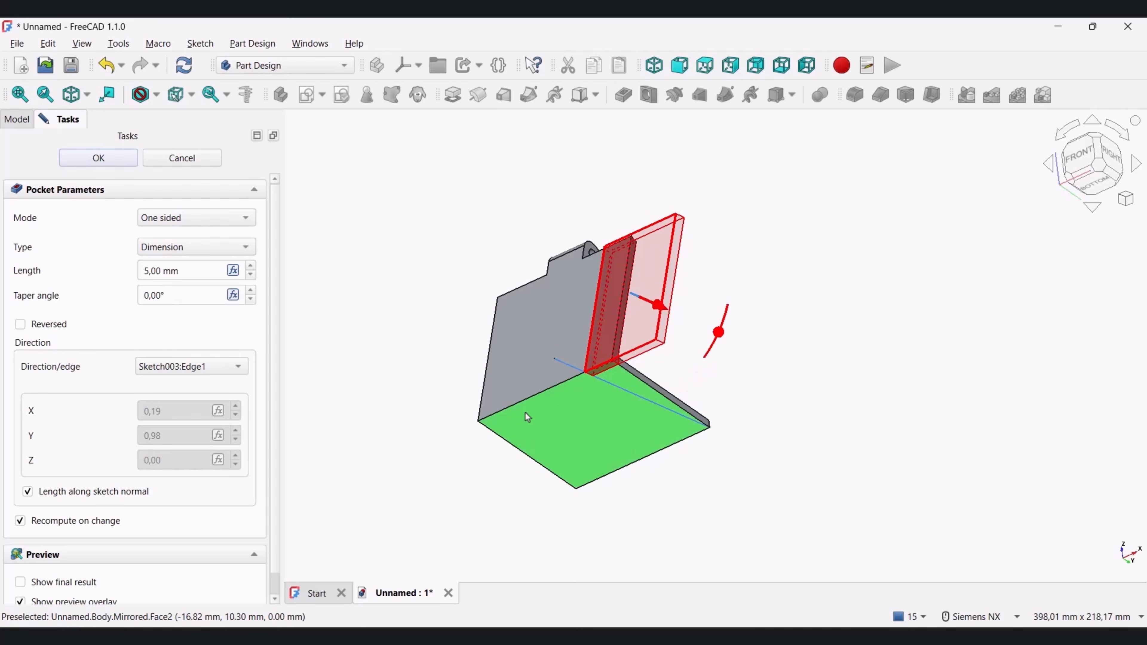
Step: Extend the side-tapering pocket to 82 mm so it cuts past the base's outer front corner, and finish it
drag(659, 305, 699, 325)
middle_drag(622, 423, 629, 371)
scroll(629, 370, up, 4)
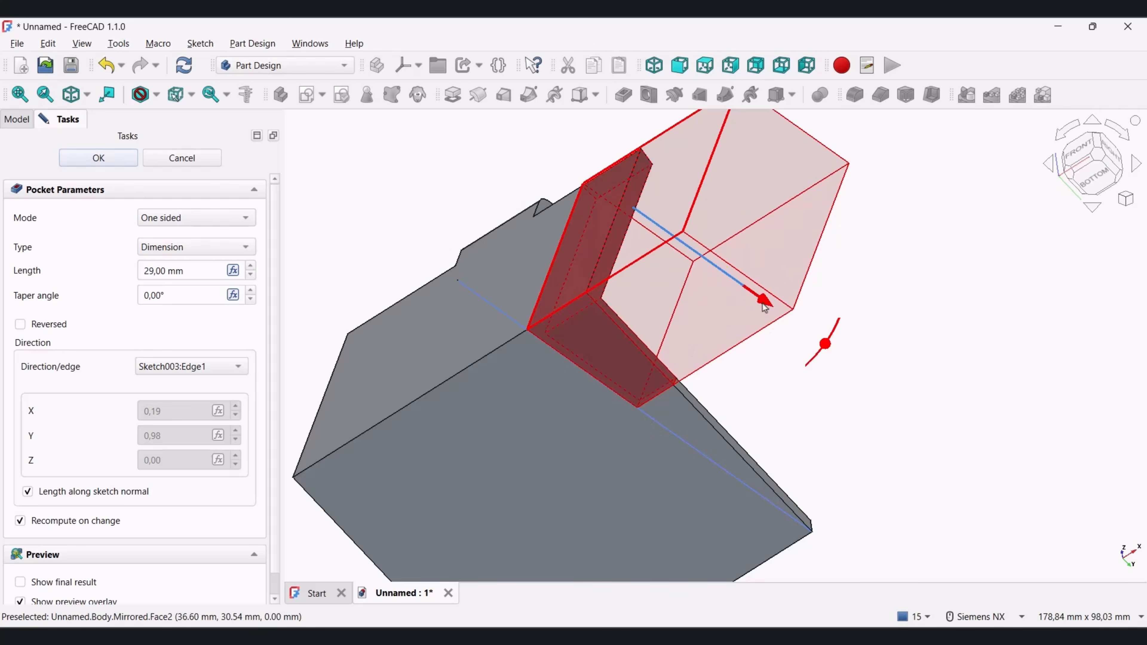
drag(765, 308, 933, 505)
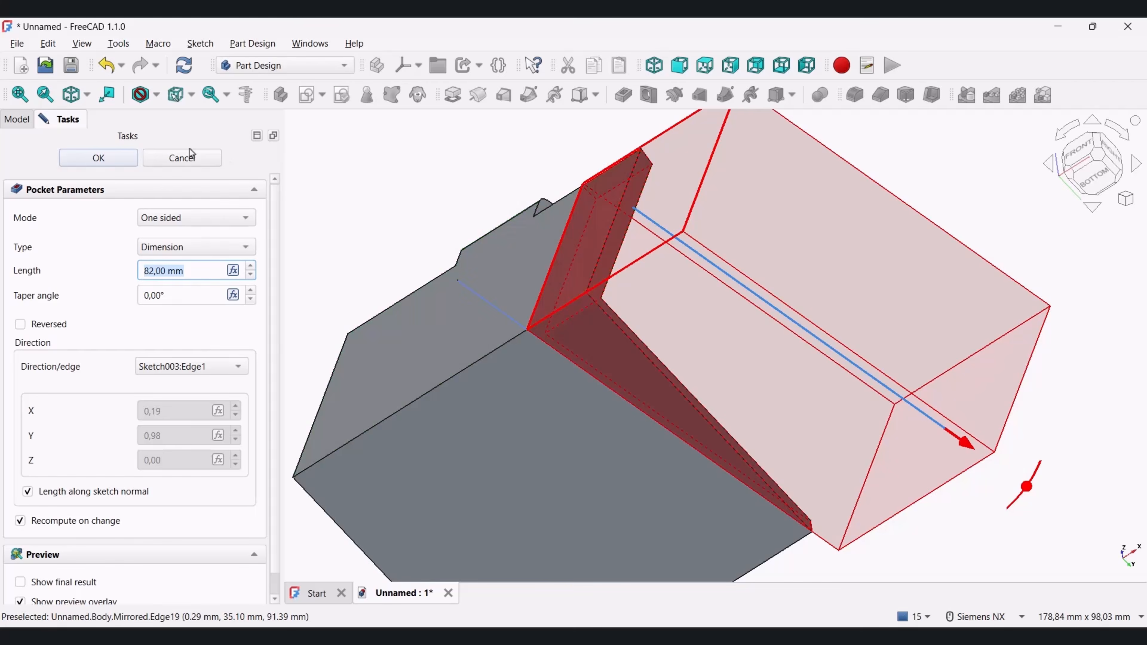
click(98, 157)
Step: Mirror the tapering pocket about the vertical sketch axis to cut the opposite side
middle_drag(483, 292, 338, 371)
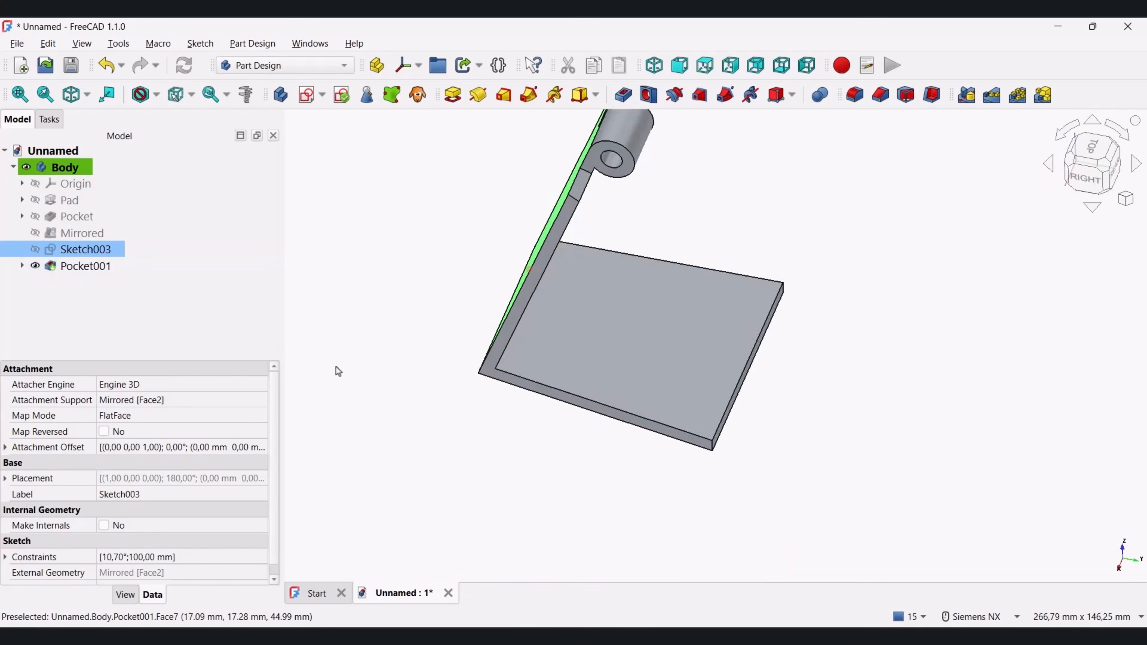
click(1114, 168)
click(1087, 145)
middle_drag(608, 267, 802, 319)
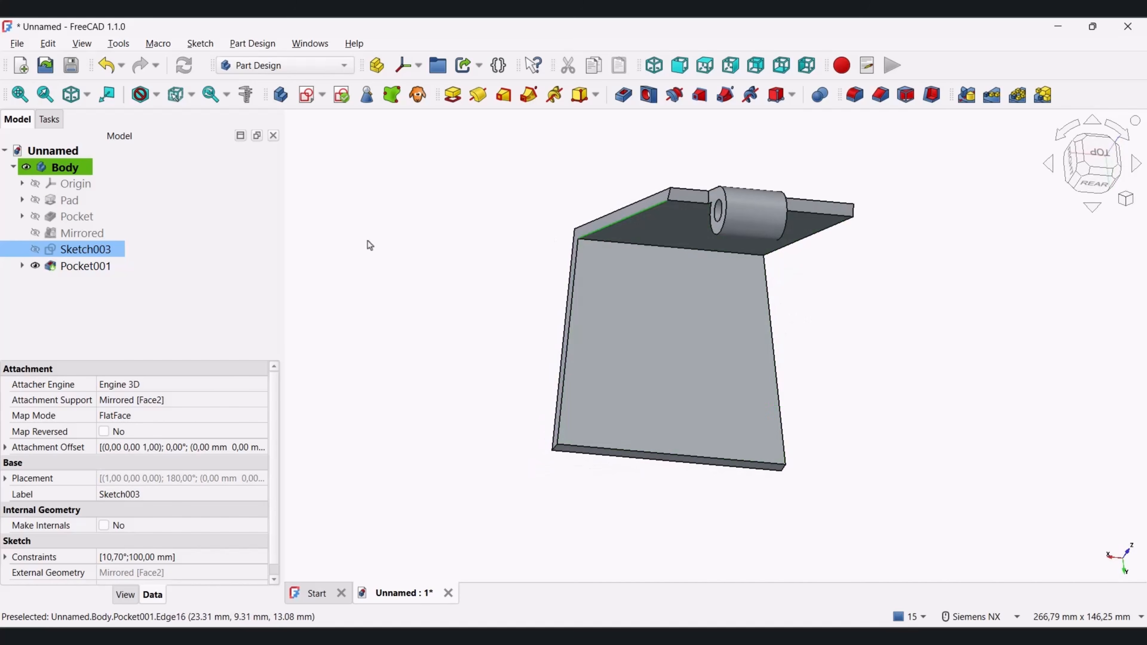
click(97, 265)
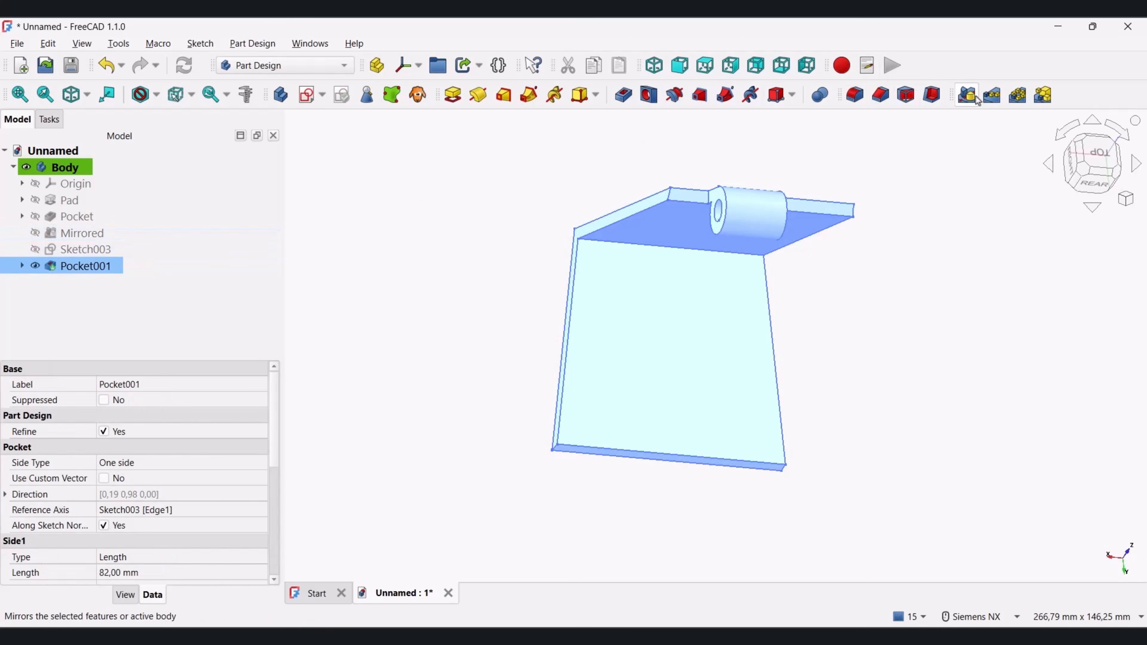
click(967, 94)
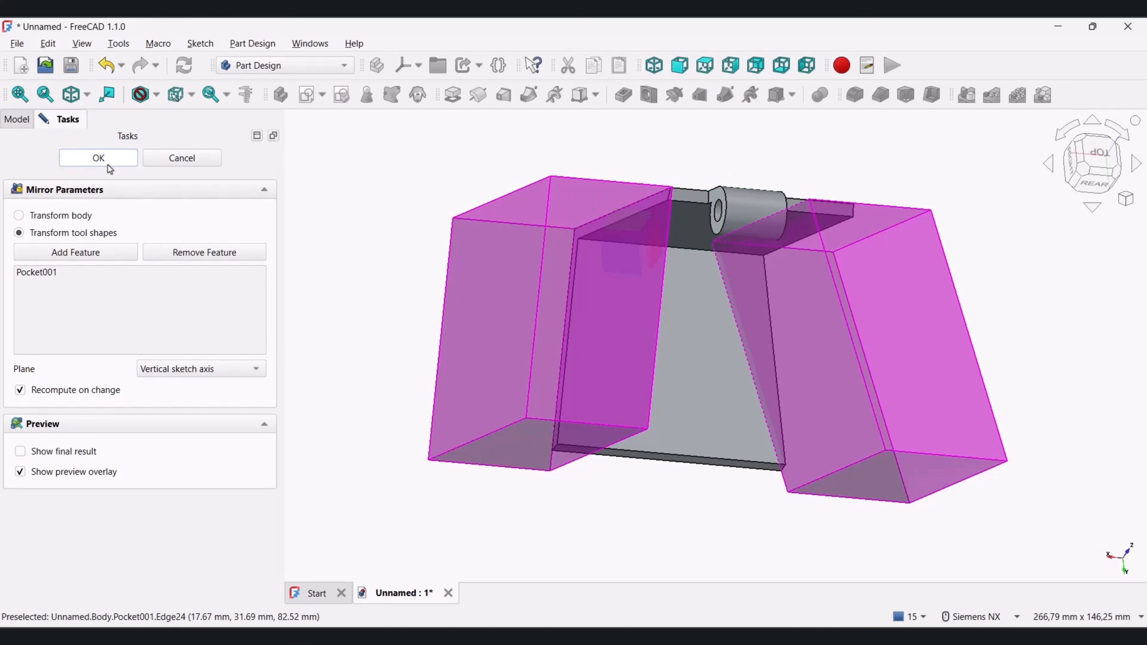
click(99, 158)
Step: Start a new sketch on the base's underside face and orient it with the centre axis running horizontally
middle_drag(633, 254, 718, 457)
click(718, 457)
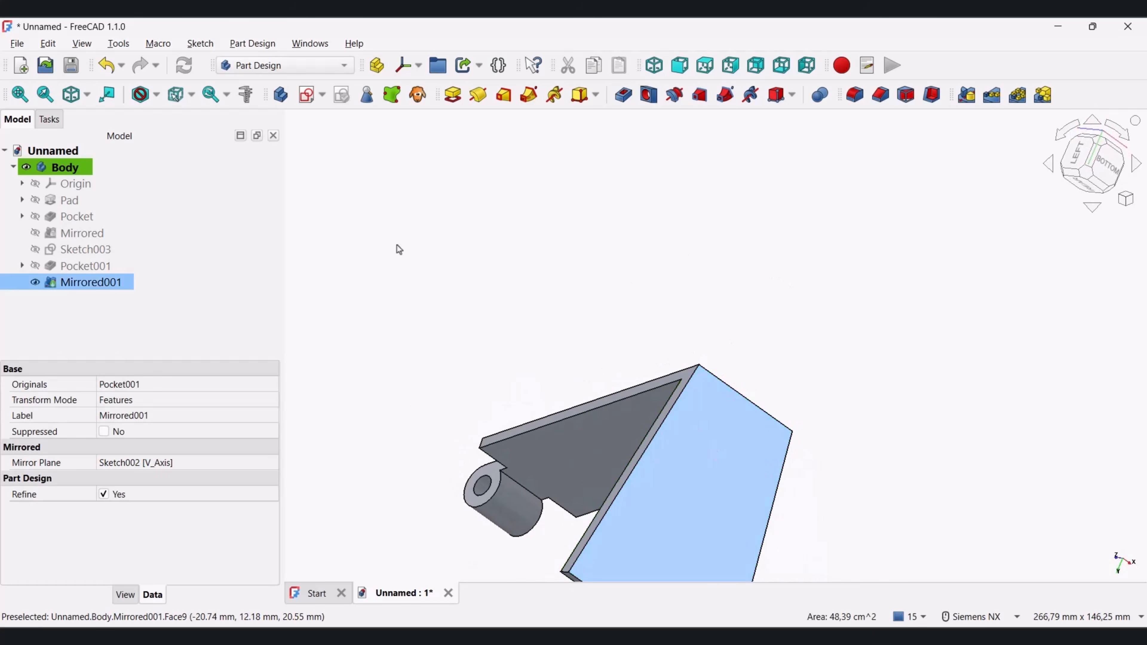
click(307, 95)
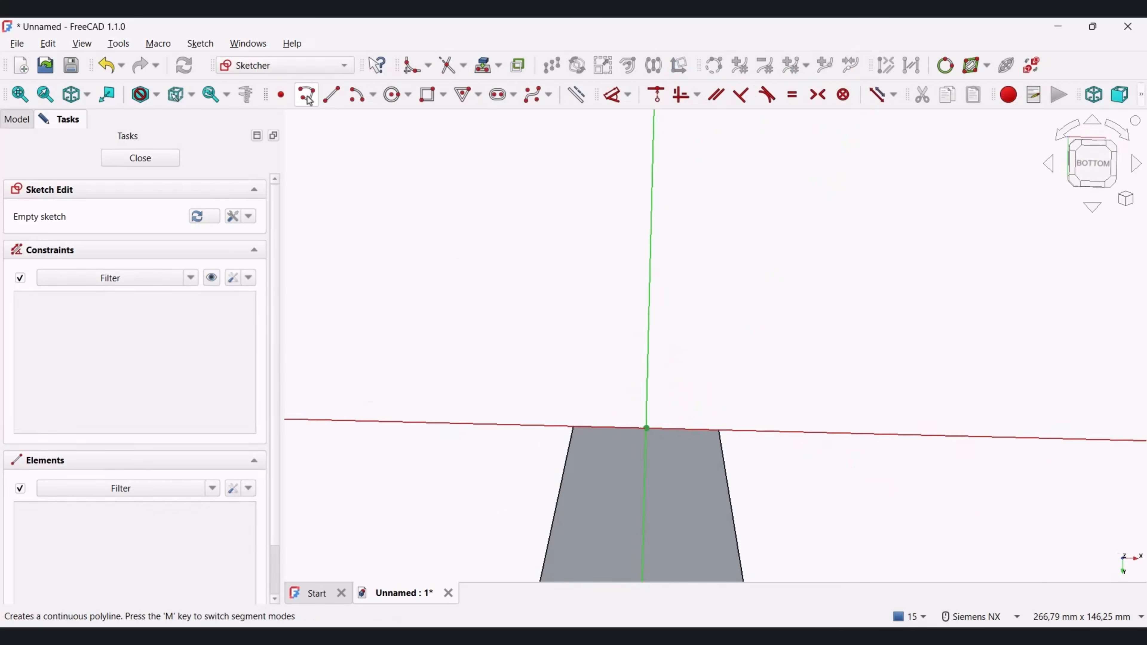
click(1072, 135)
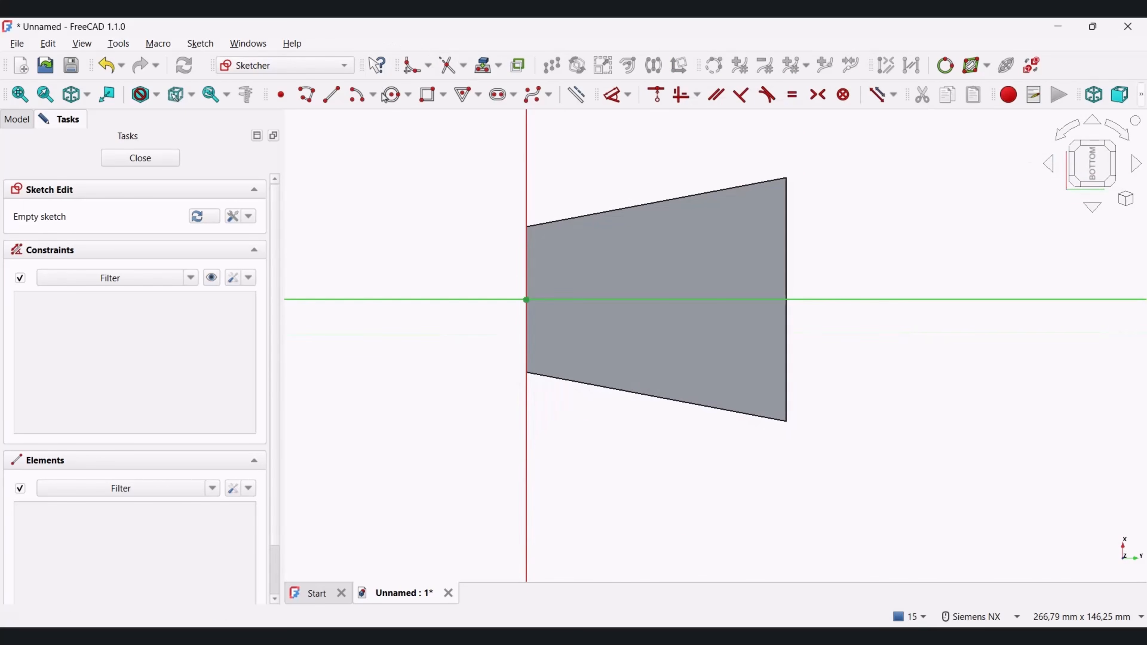
Step: Draw a circle 12 mm in diameter near a corner of the underside's wide end
click(385, 95)
click(753, 235)
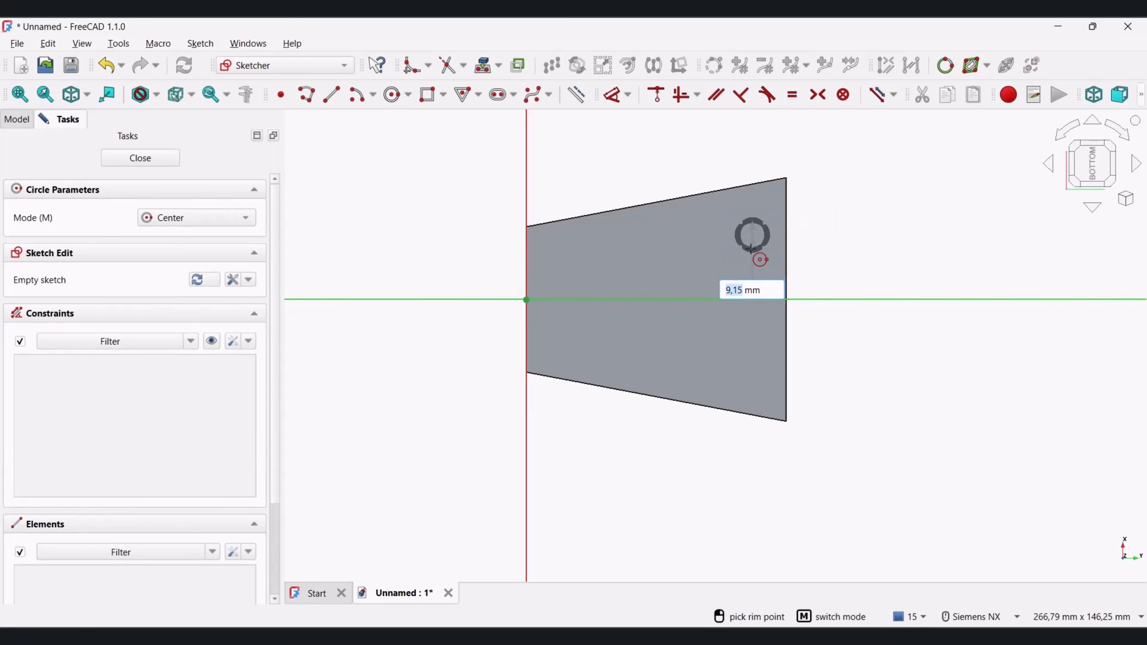
text(12)
key(Return)
scroll(705, 217, down, 2)
scroll(700, 212, up, 5)
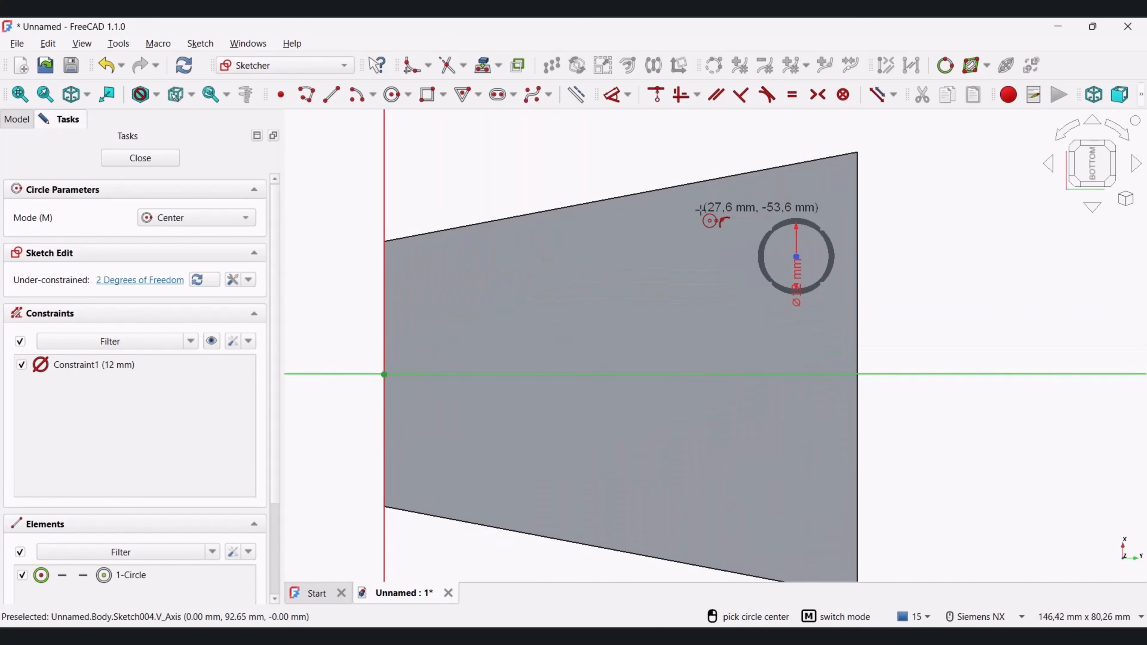
Step: Draw a second circle near the underside's narrow end on the same side of the axis, and make both circles equal
scroll(703, 223, down, 1)
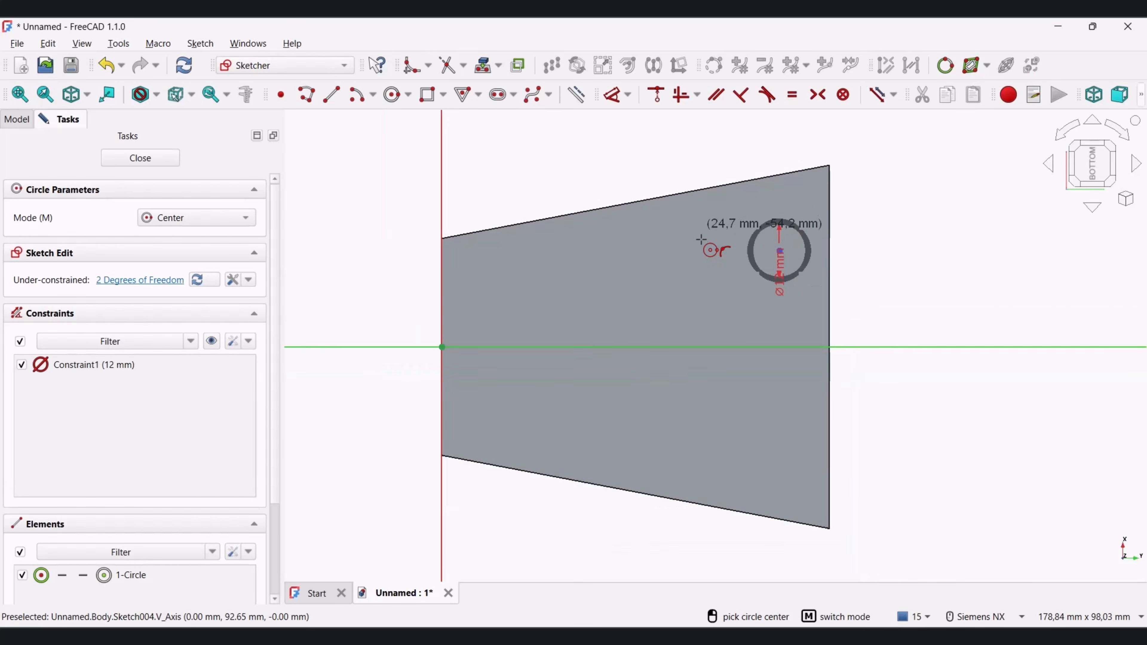
click(519, 279)
click(540, 301)
right_click(544, 247)
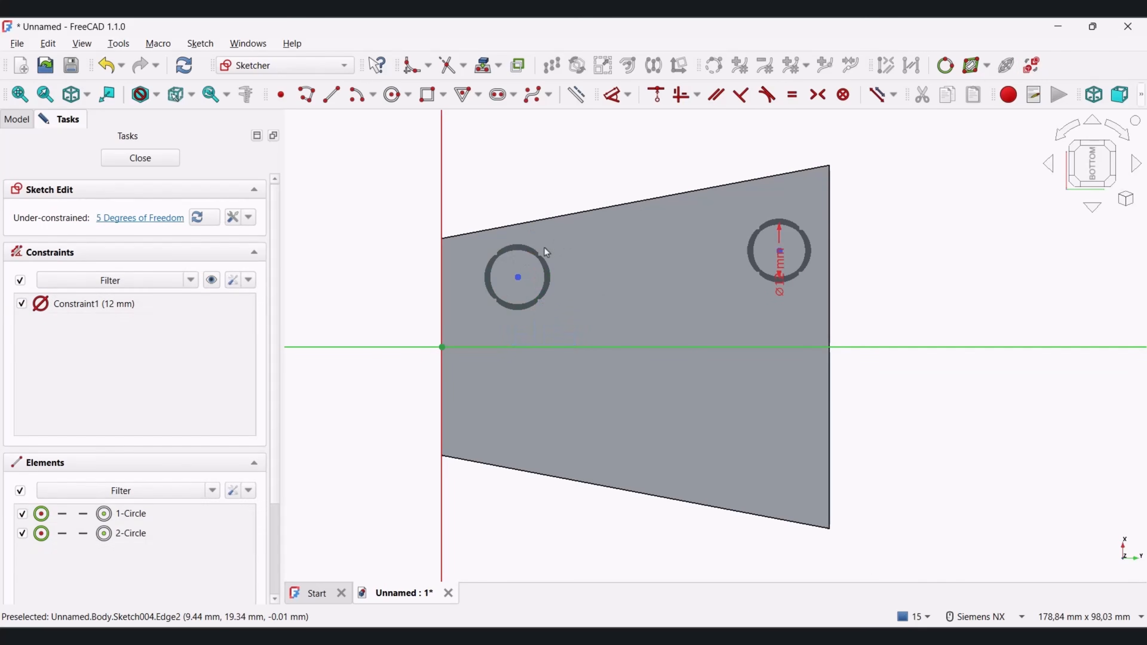
click(557, 262)
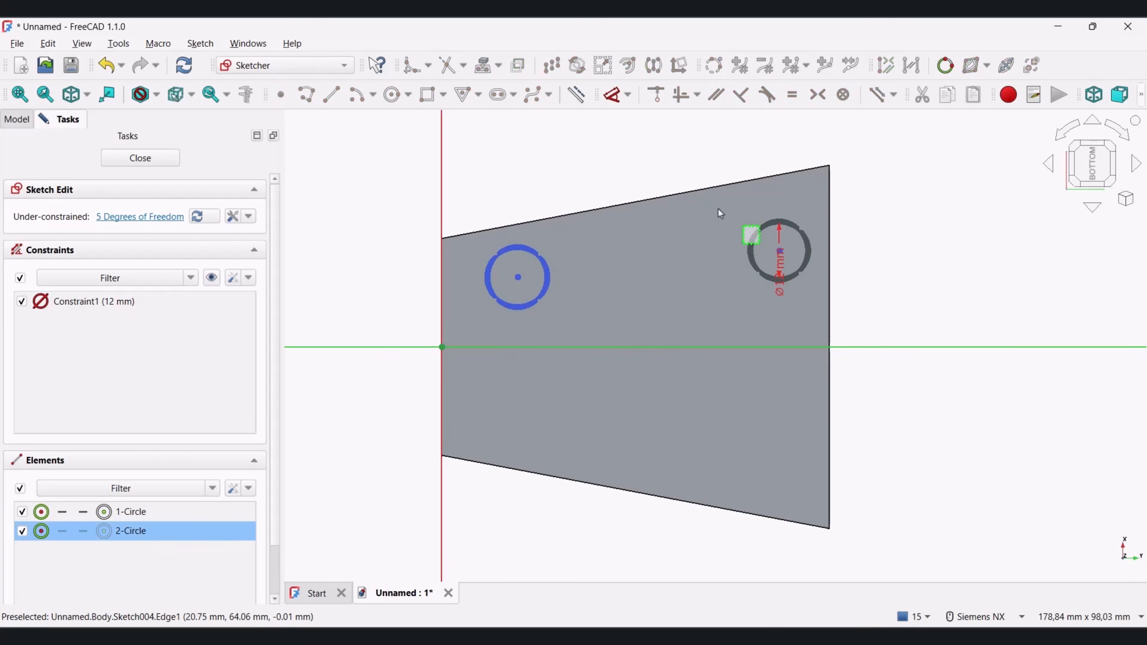
click(751, 239)
click(794, 96)
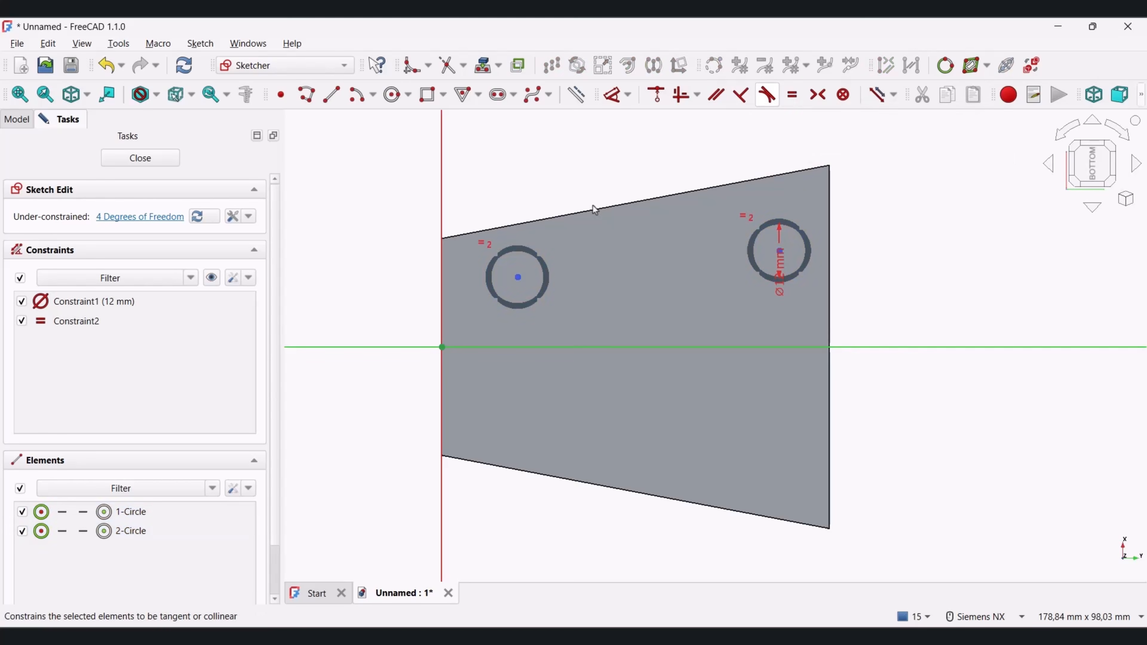
Step: Dimension the wide-end circle's centre 27.5 mm from the base's centre axis
key(d)
click(780, 251)
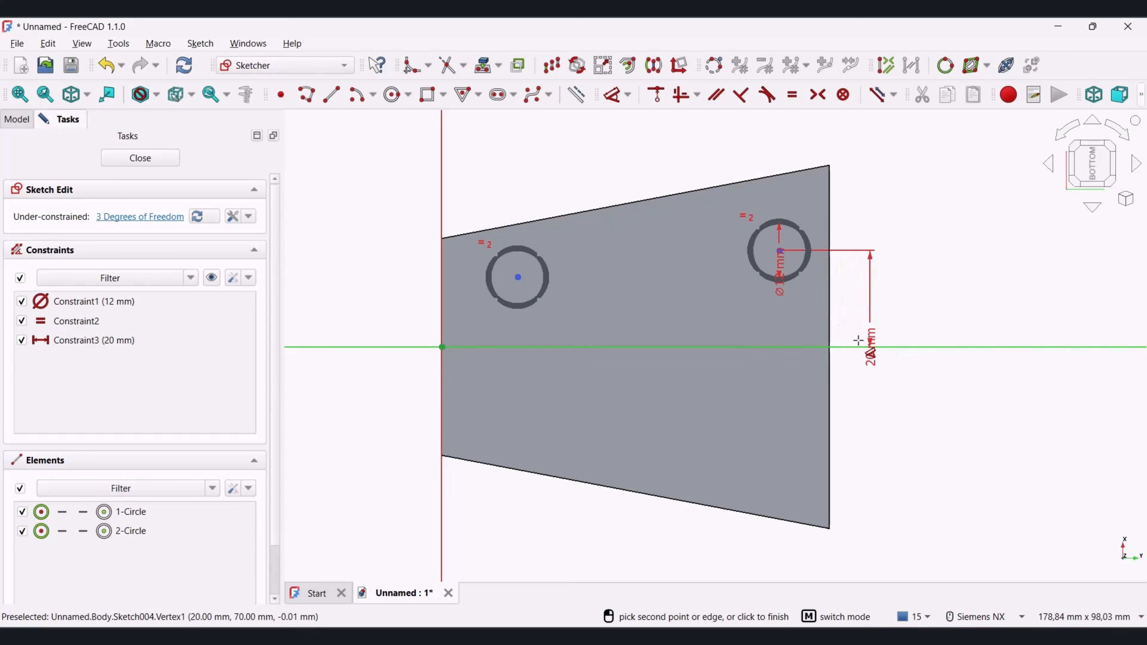
click(867, 309)
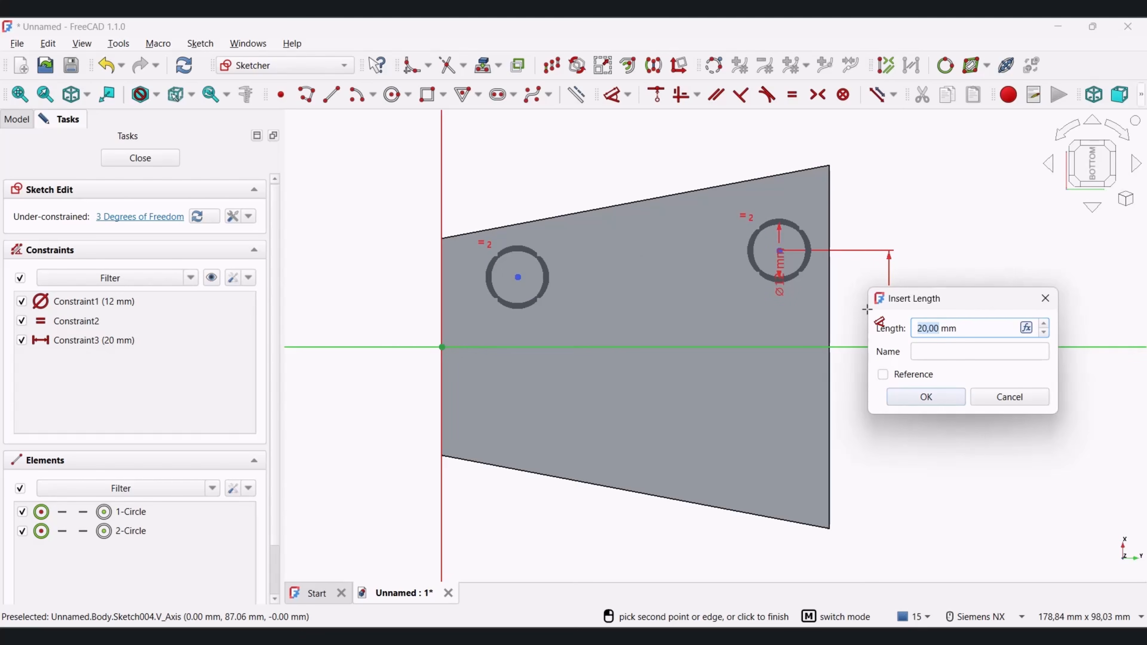
key(Return)
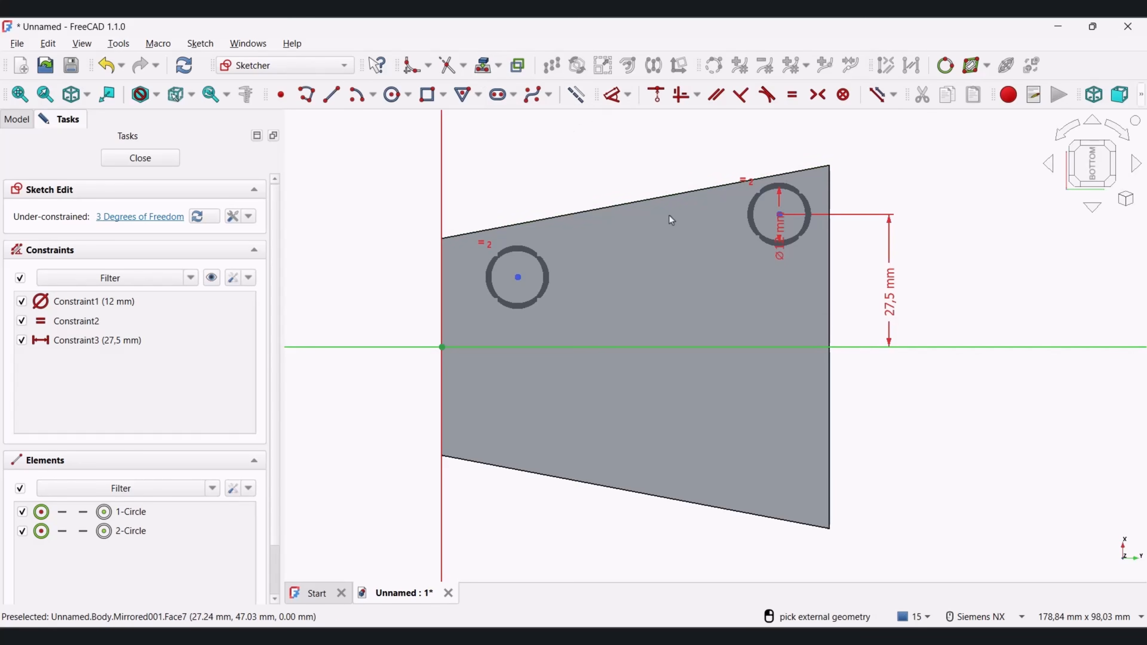
Step: Project the underside face's edges as external geometry and dimension the wide-end circle's centre 8.5 mm from the wide edge
click(688, 262)
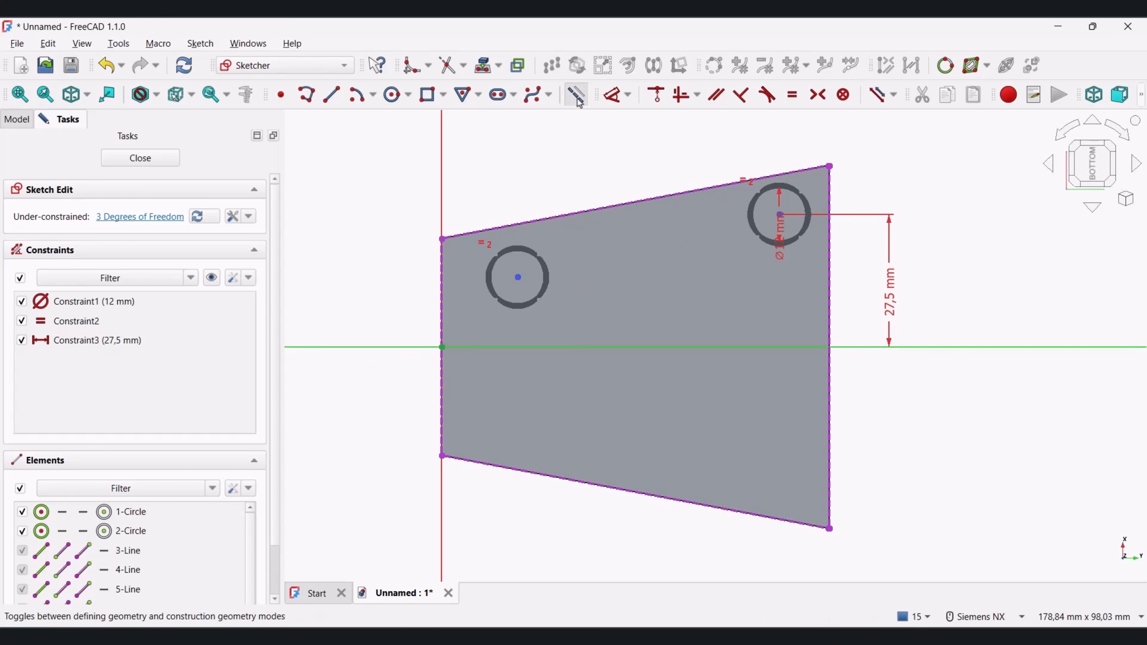
shift+middle_drag(724, 211, 589, 223)
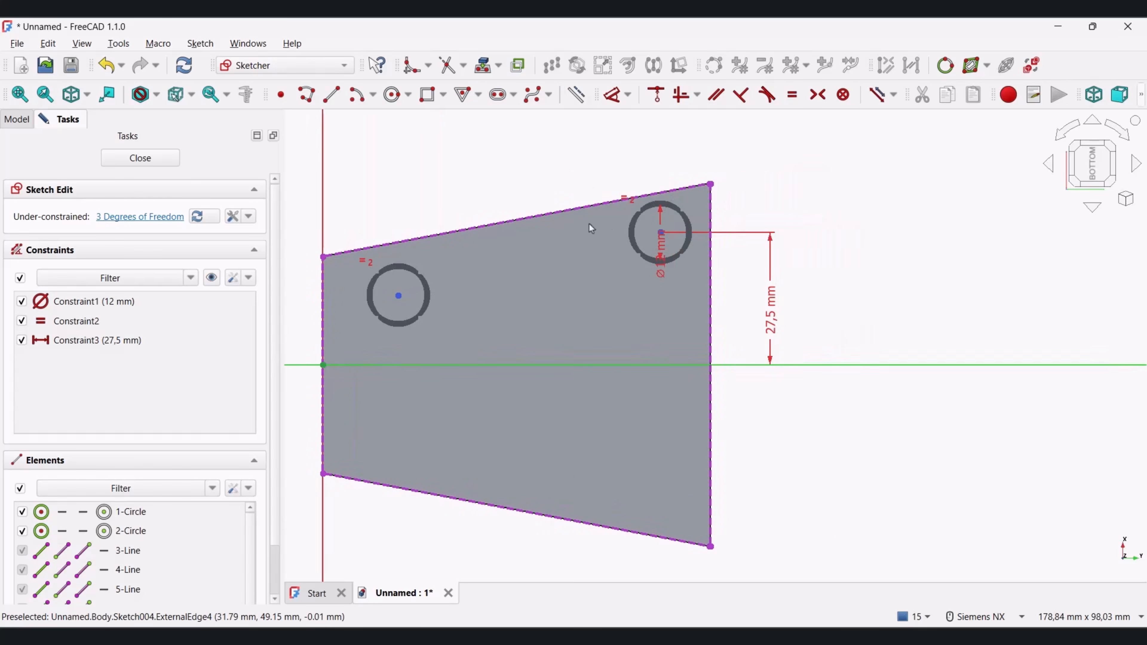
key(d)
click(661, 232)
click(711, 213)
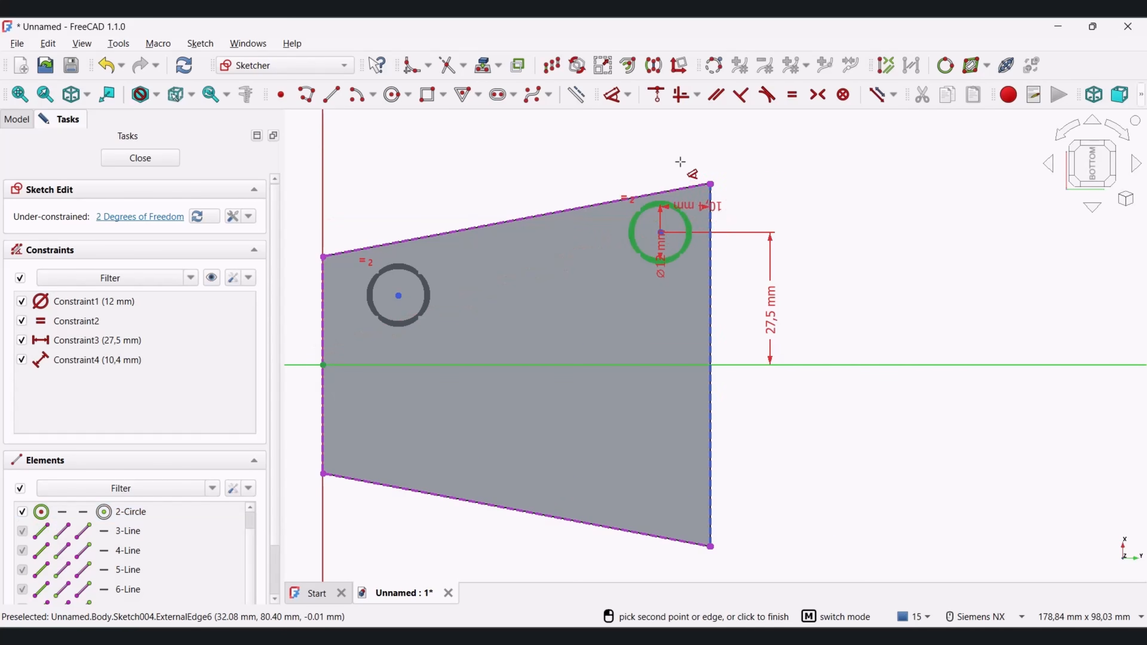
click(675, 137)
text(8)
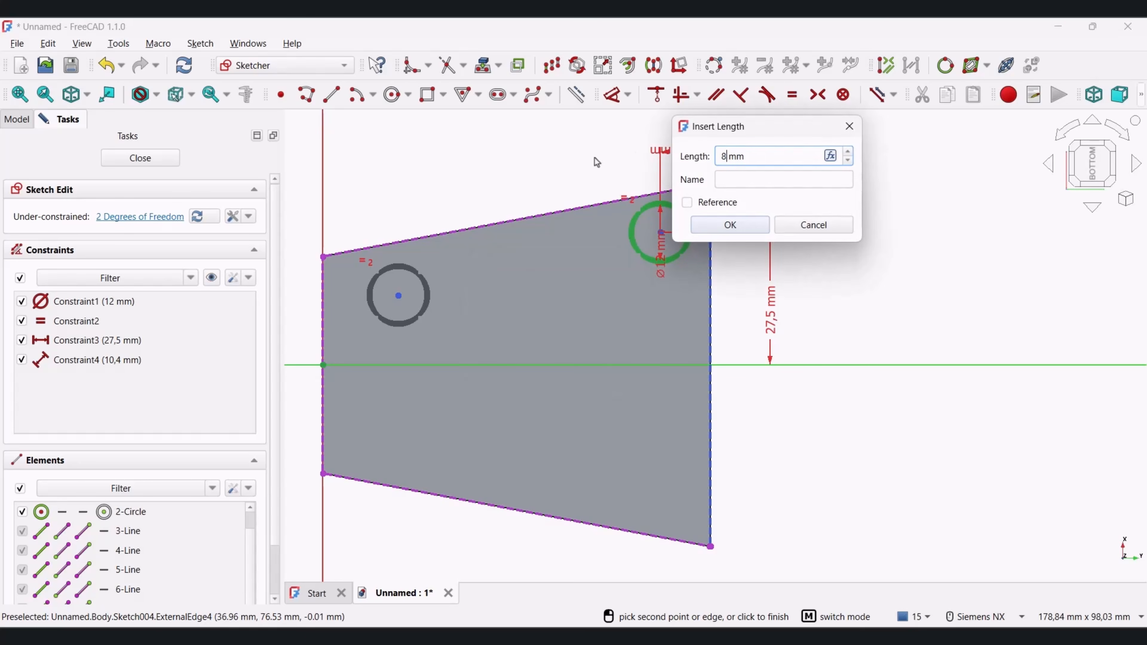
text(,5)
key(Return)
Step: Dimension the second circle's centre 19.8 mm from the base's centre axis
scroll(753, 226, down, 2)
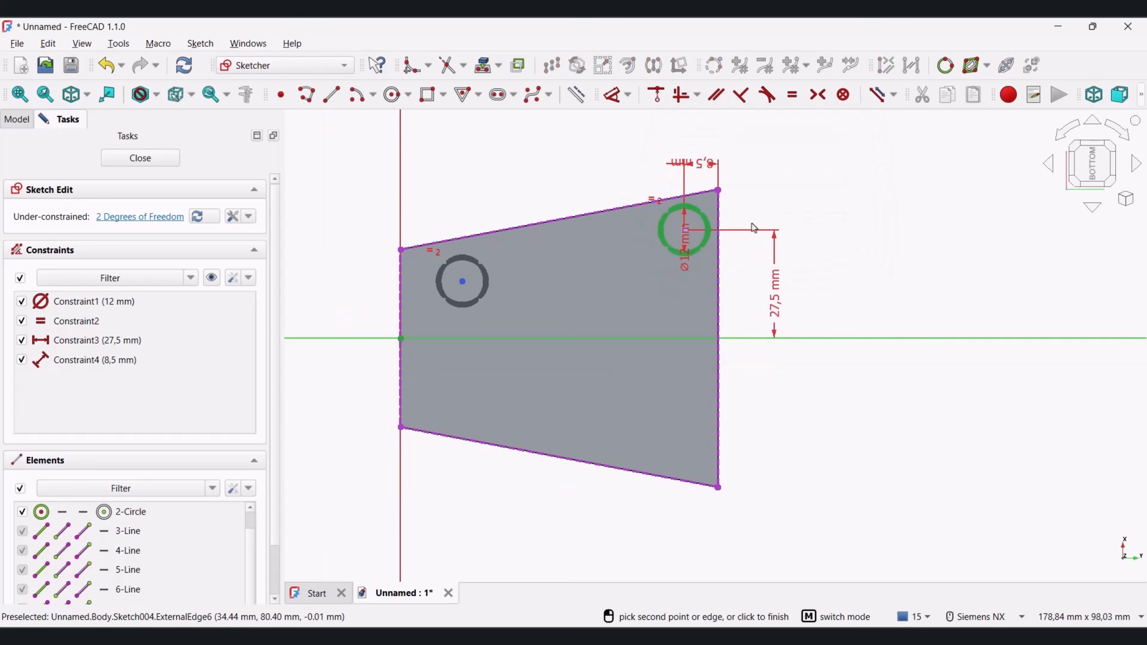
scroll(637, 254, up, 1)
click(489, 277)
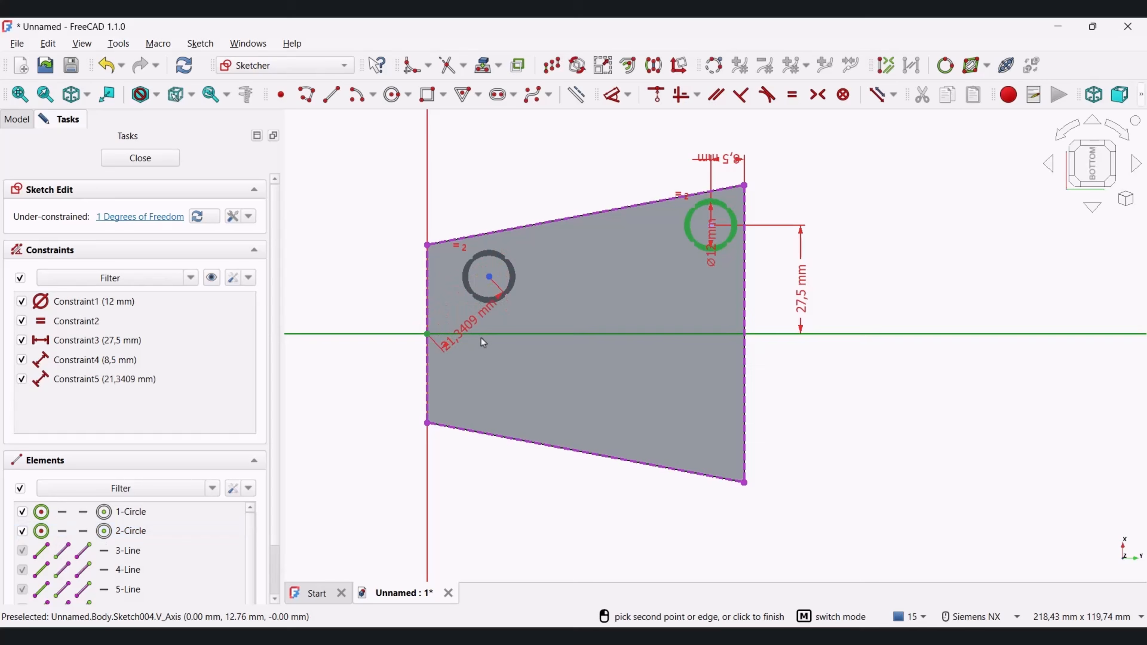
click(374, 305)
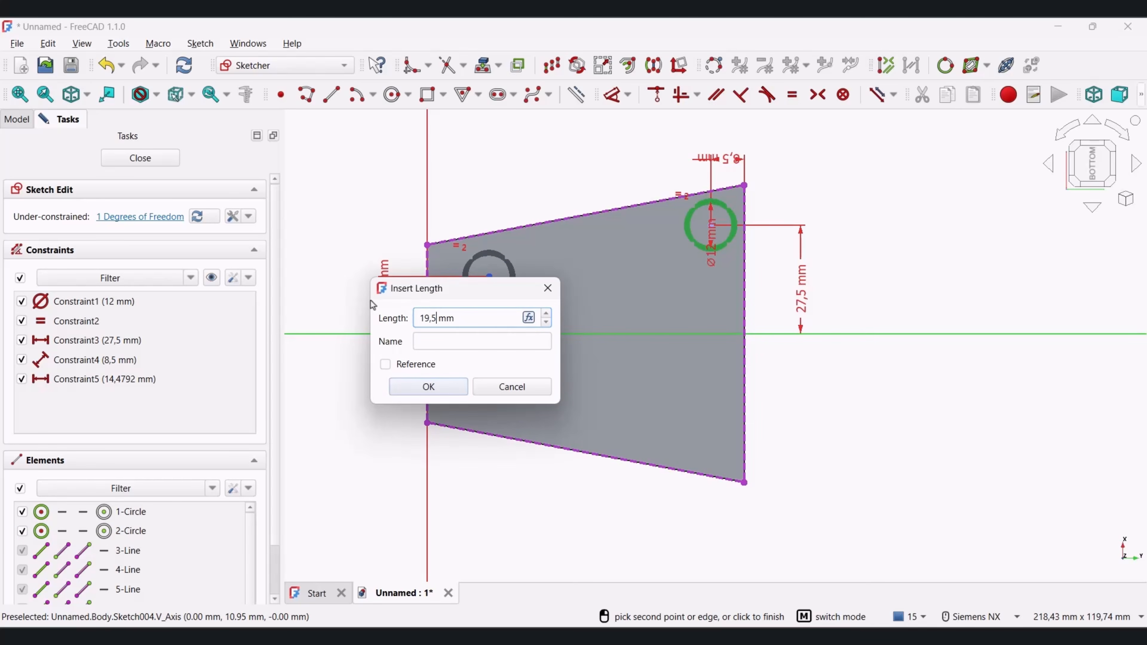
text(19,8)
key(Return)
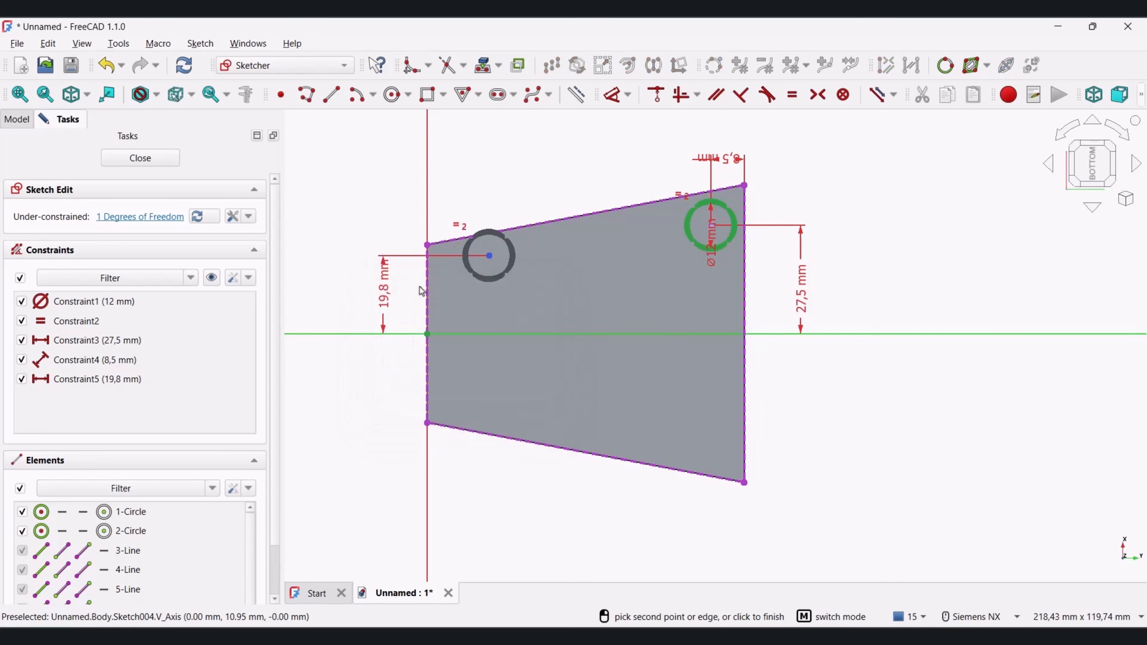
Step: Check the technical drawing and set the second circle's distance from the wide edge to 53.2 mm
key(alt+Tab)
key(alt+Tab)
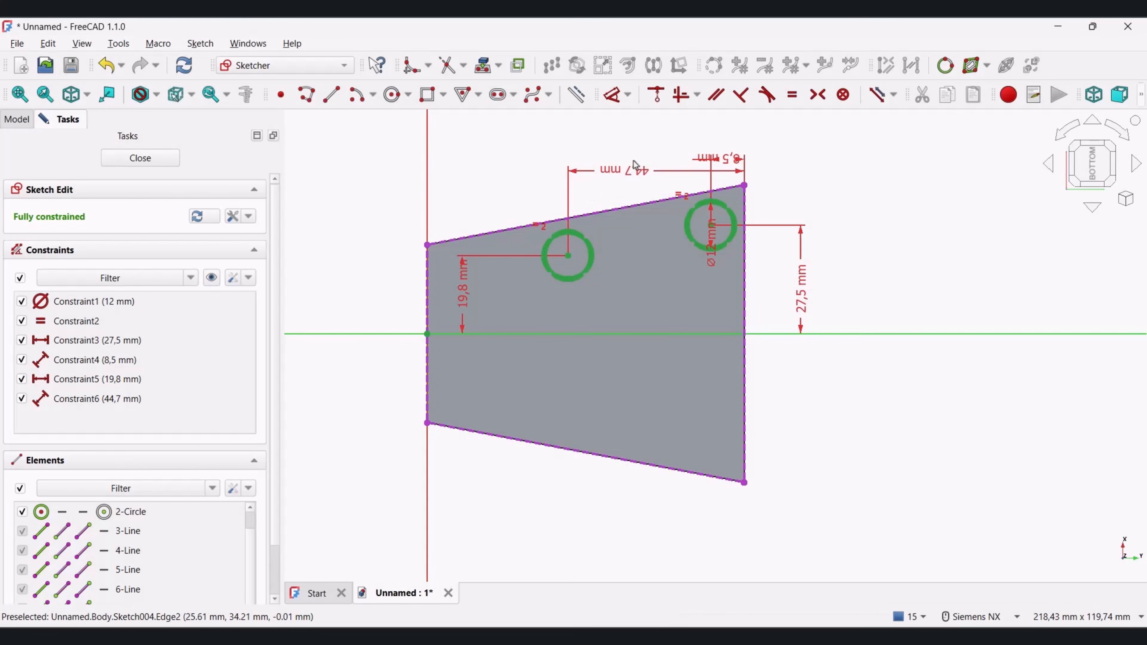
double_click(634, 175)
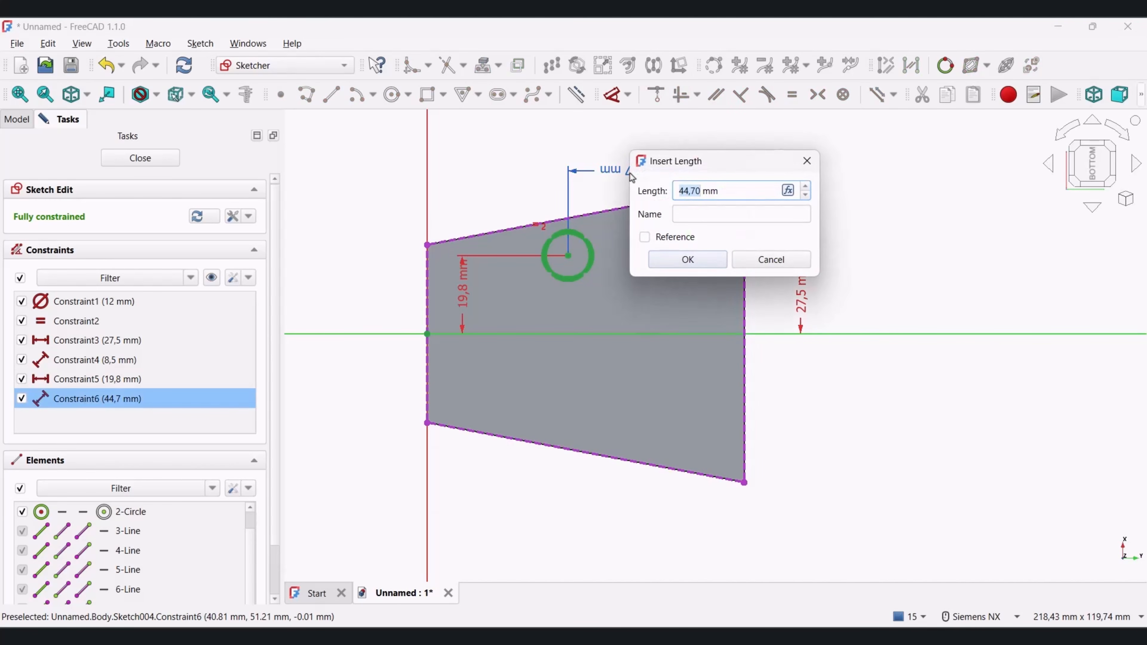
text(53,2)
key(Return)
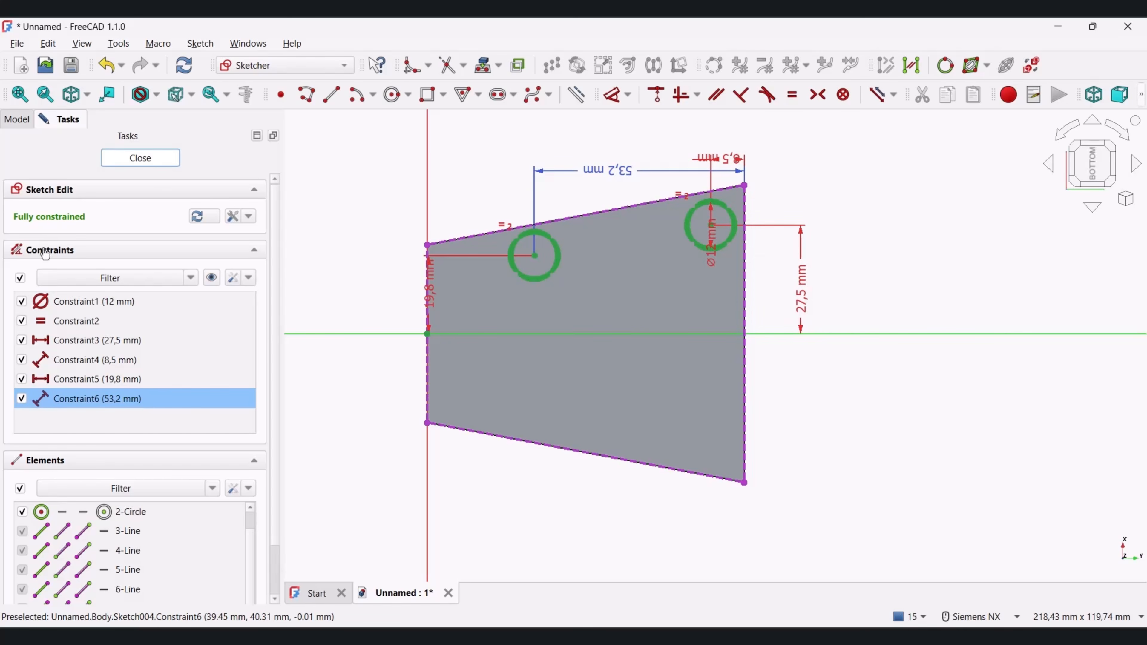
Step: Finish the underside sketch and pad its two 12 mm circles outward as thin round feet
click(141, 158)
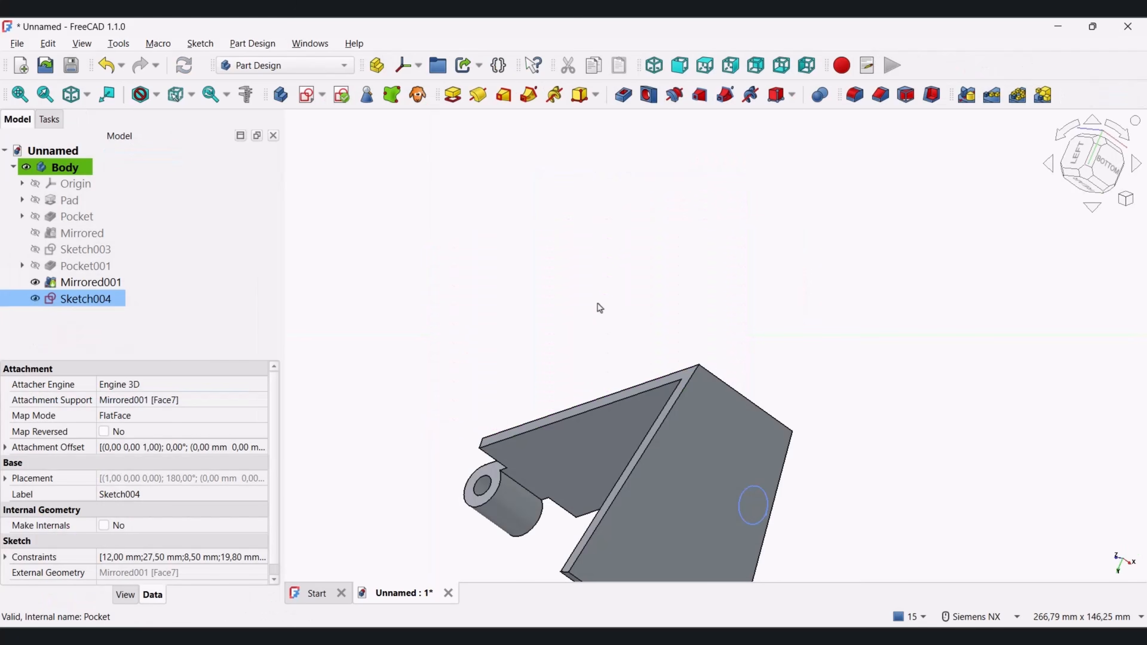
shift+middle_drag(657, 355, 597, 177)
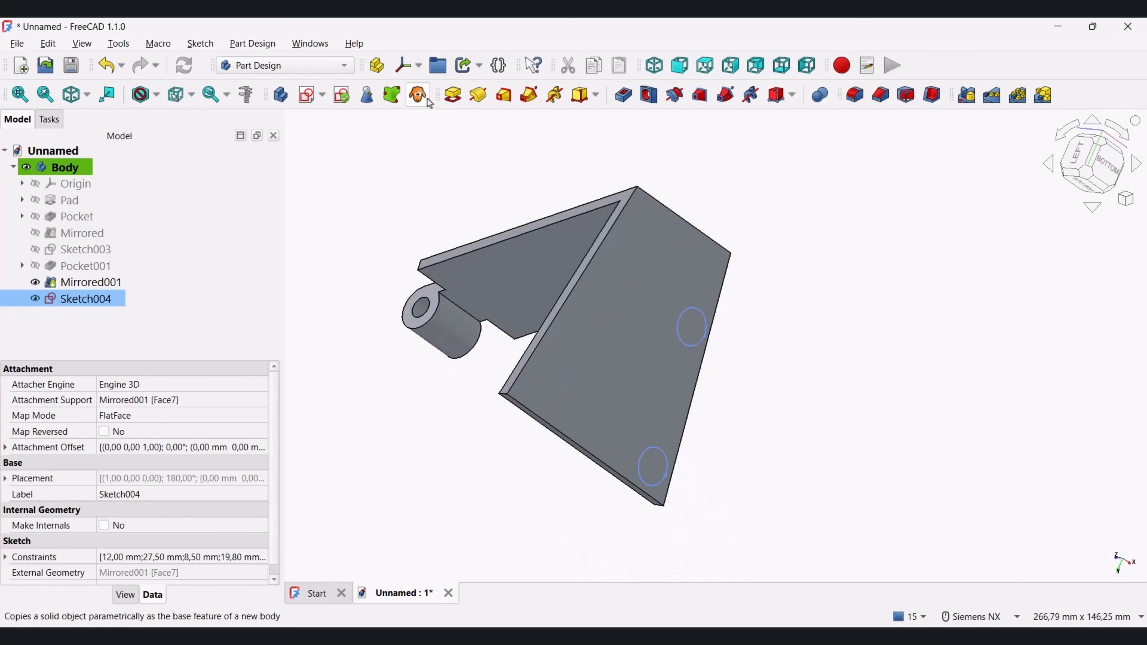
click(452, 94)
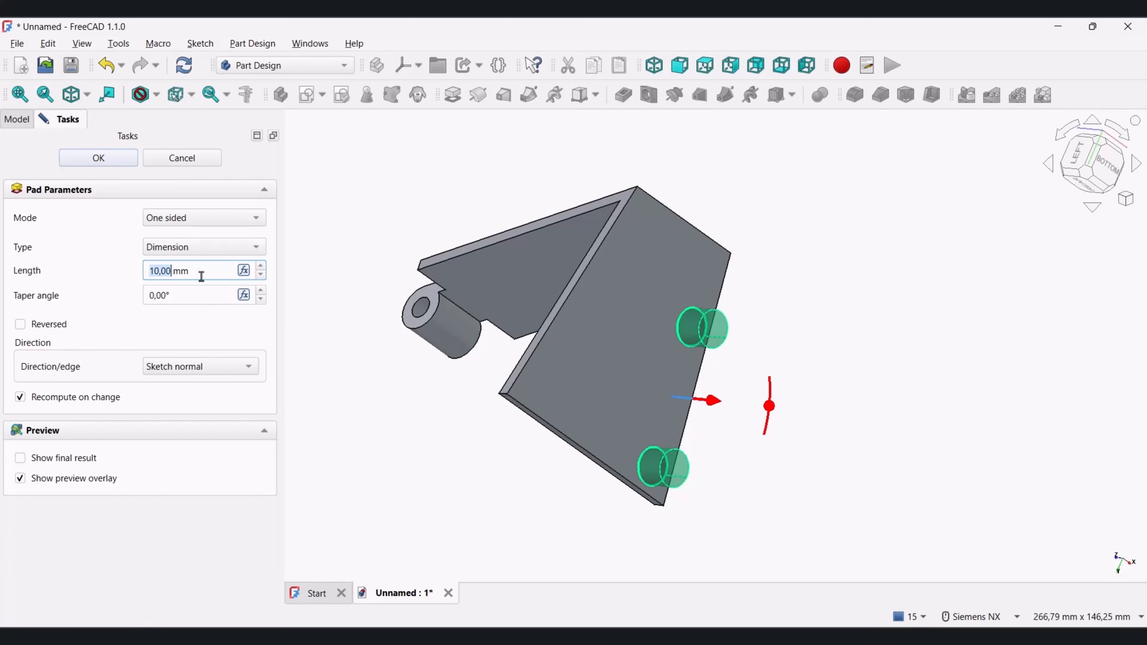
key(Return)
middle_drag(649, 318, 545, 253)
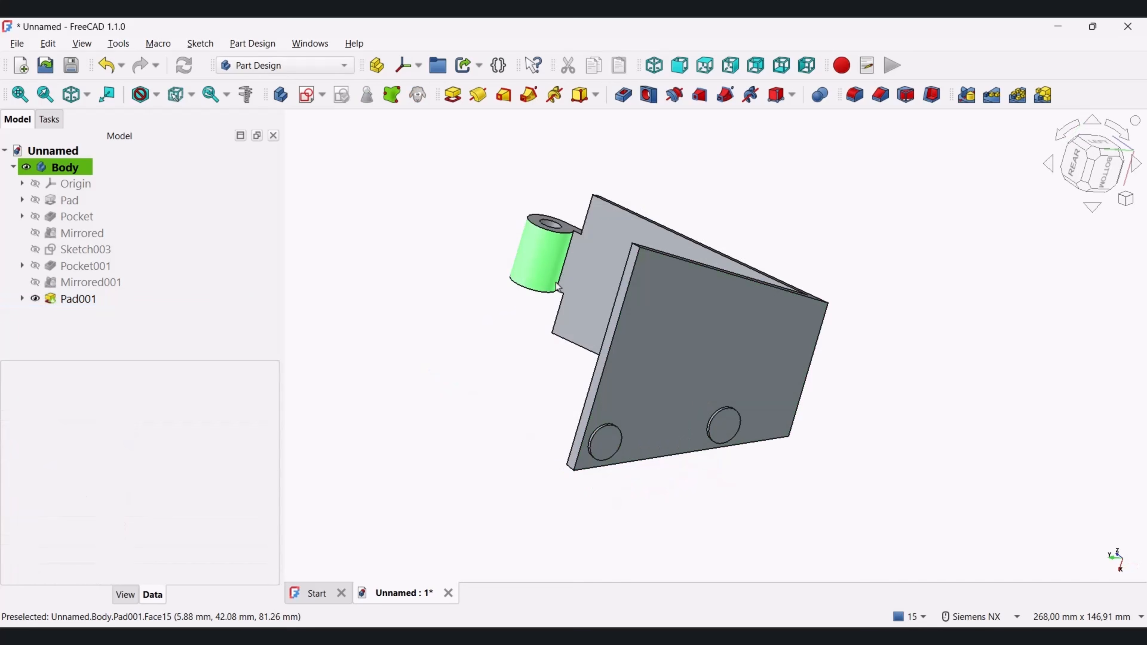
Step: Mirror the padded feet across the vertical sketch axis onto the other half of the underside
middle_drag(668, 262, 618, 246)
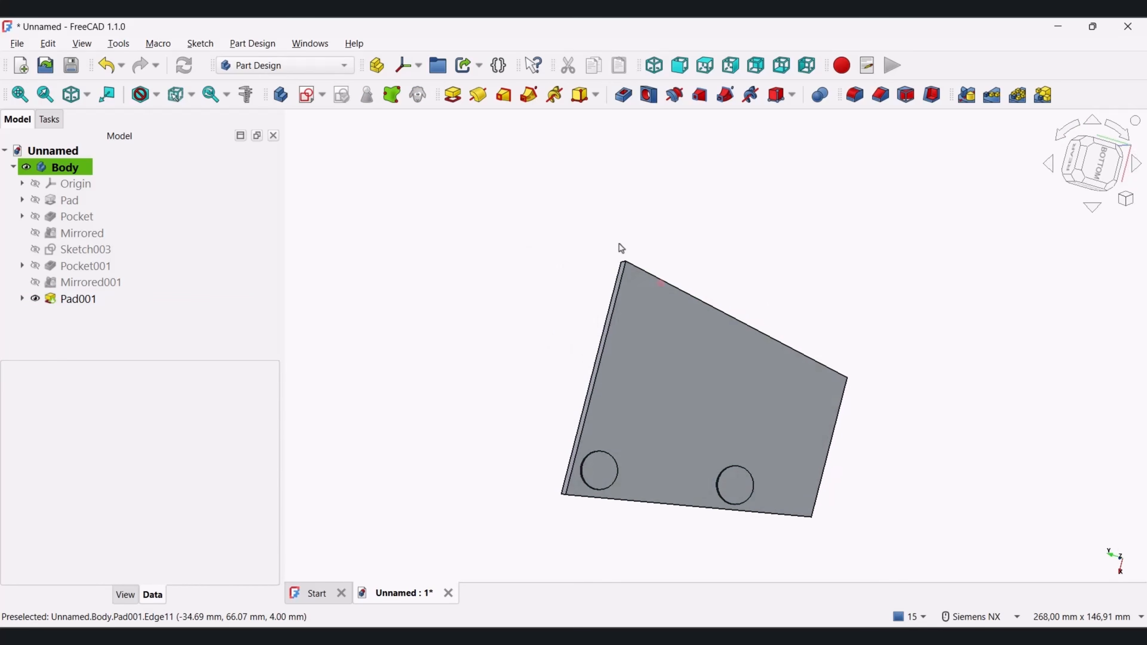
click(93, 299)
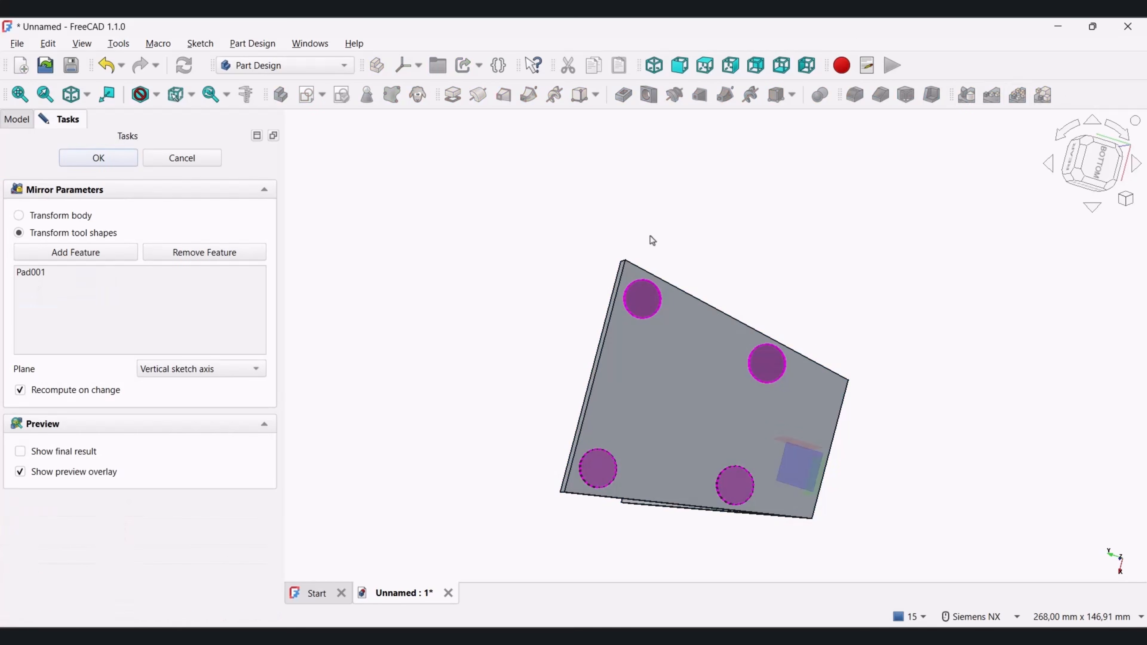
click(111, 162)
Step: Start a sketch on the inclined arm's outer face and draw a 12 mm diameter circle on its centre axis near the base
mouse_move(797, 410)
middle_down()
mouse_move(738, 333)
mouse_move(751, 321)
mouse_move(699, 332)
mouse_move(692, 379)
middle_up()
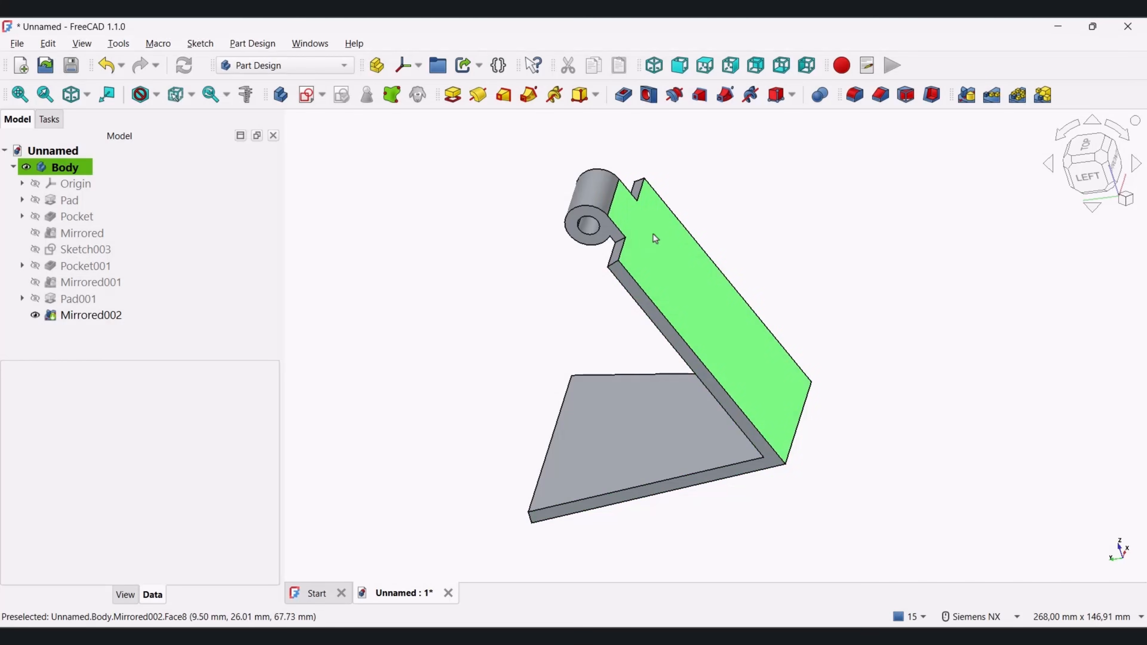
click(705, 316)
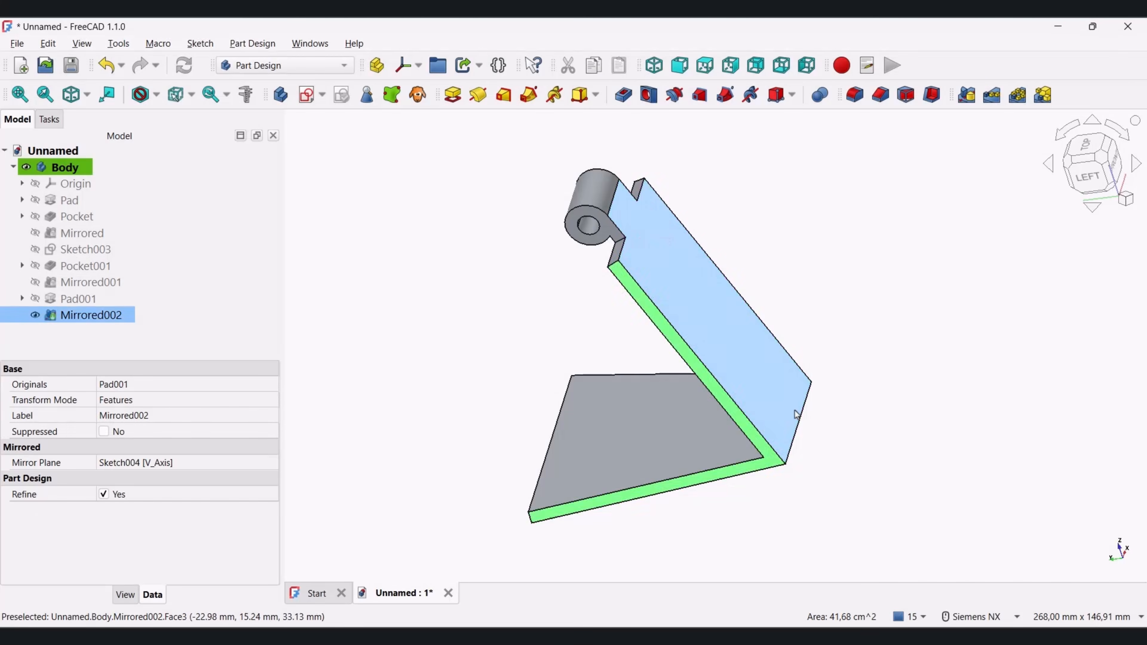
click(304, 96)
click(391, 96)
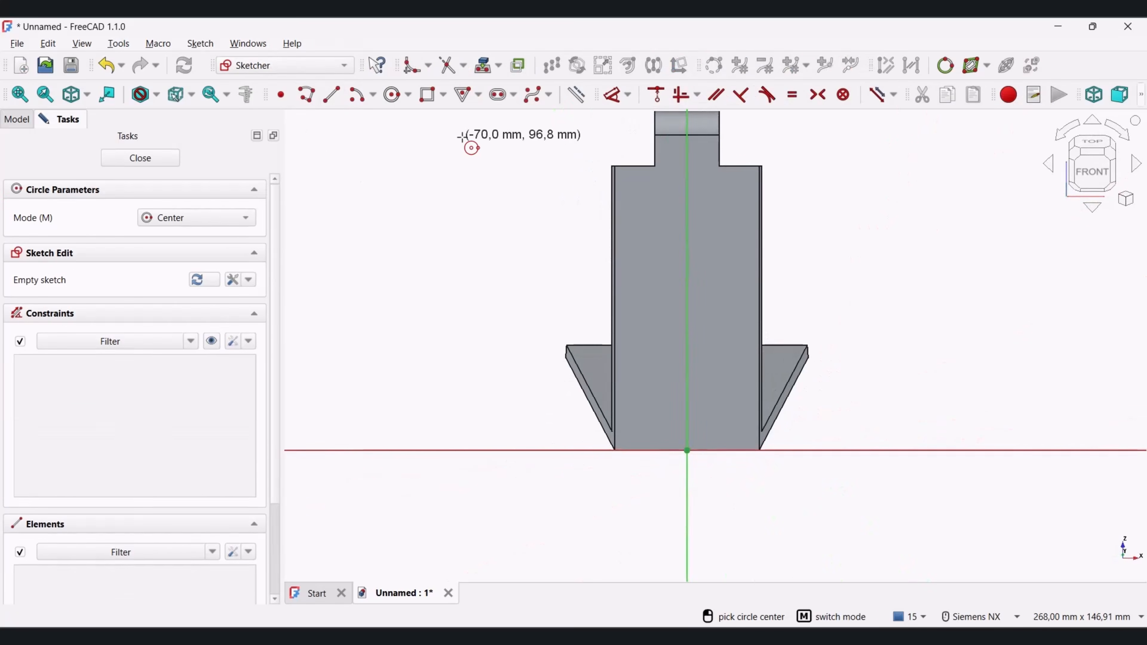
click(701, 368)
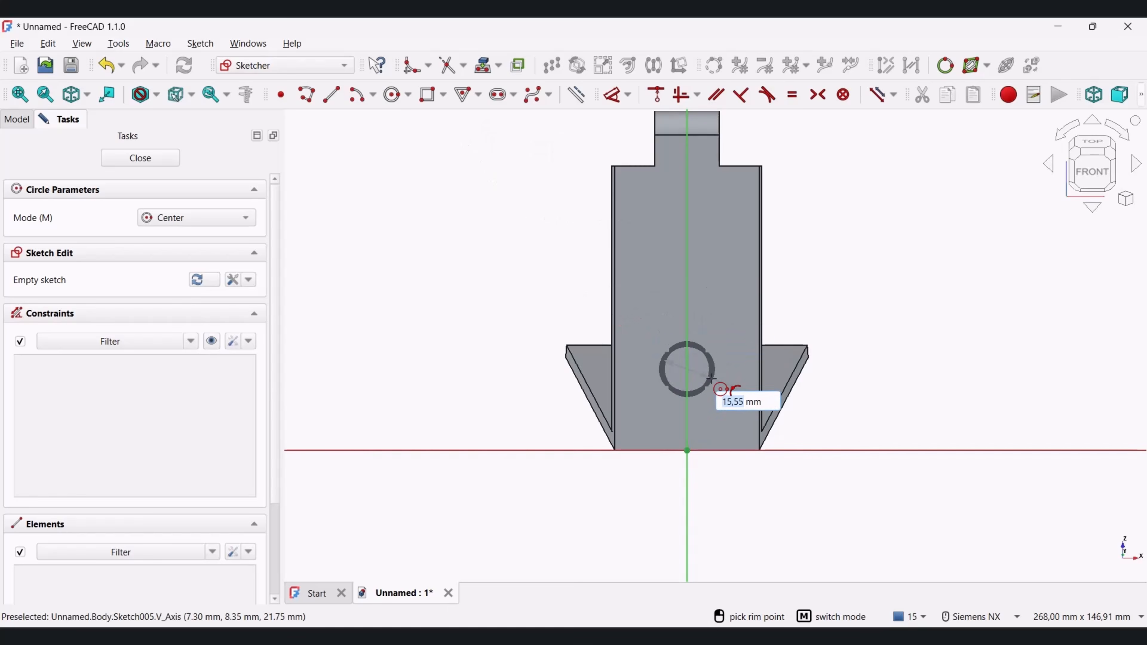
text(12)
key(Return)
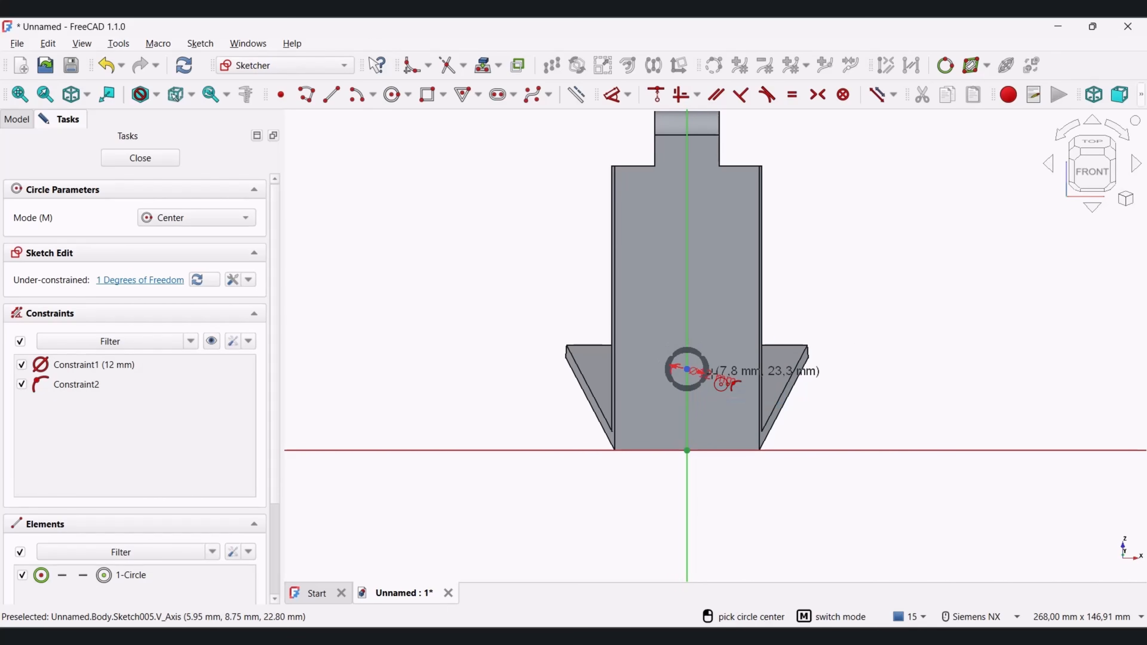
right_click(788, 253)
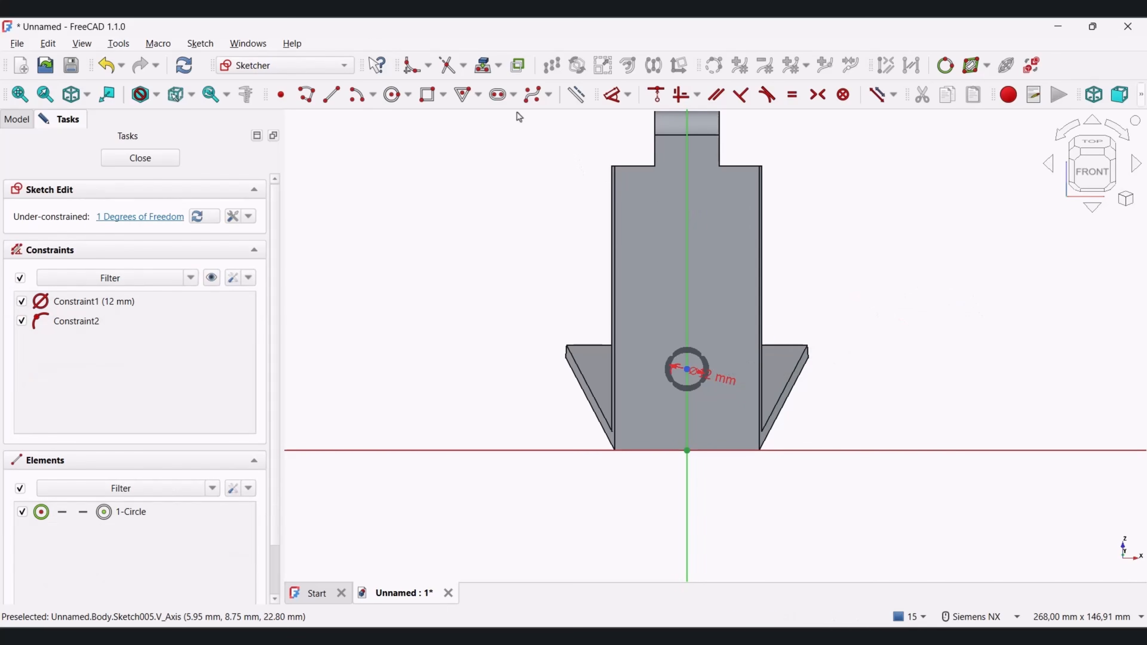
Step: Draw a vertical slot with a 6 mm end radius on the centre axis above the circle
click(499, 94)
click(687, 180)
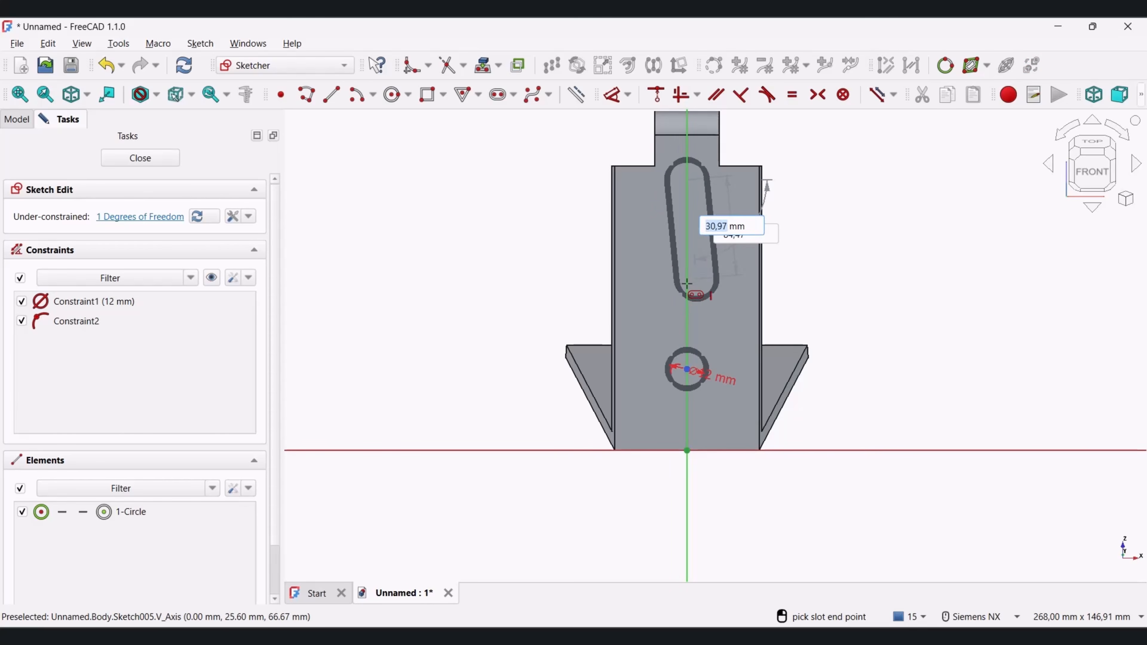
click(686, 288)
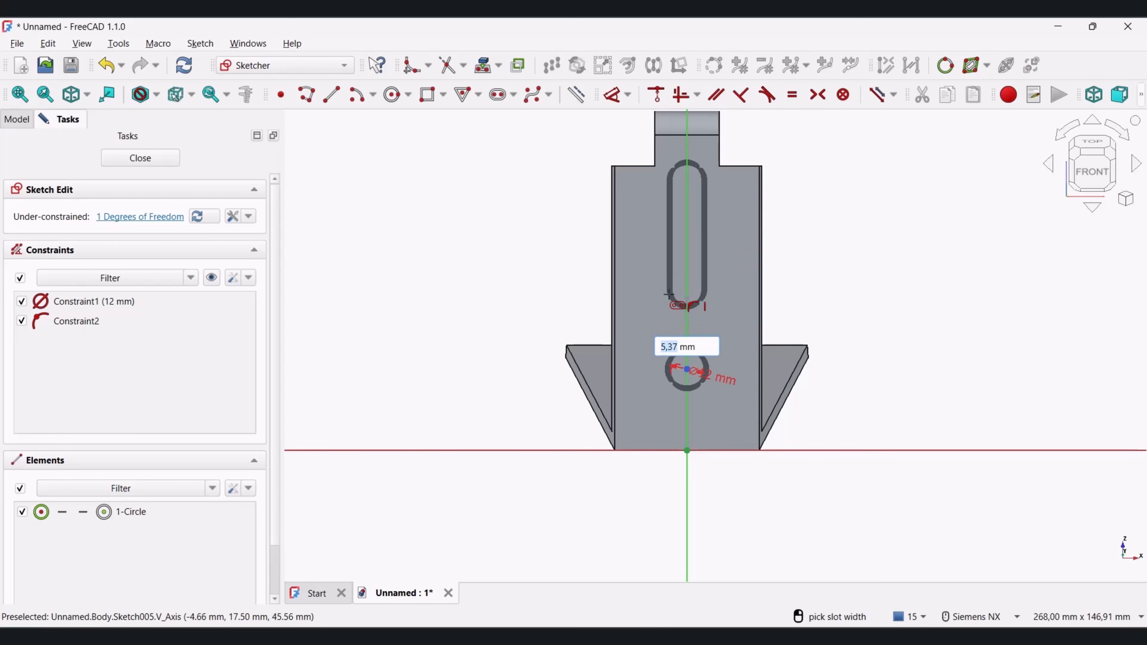
text(6)
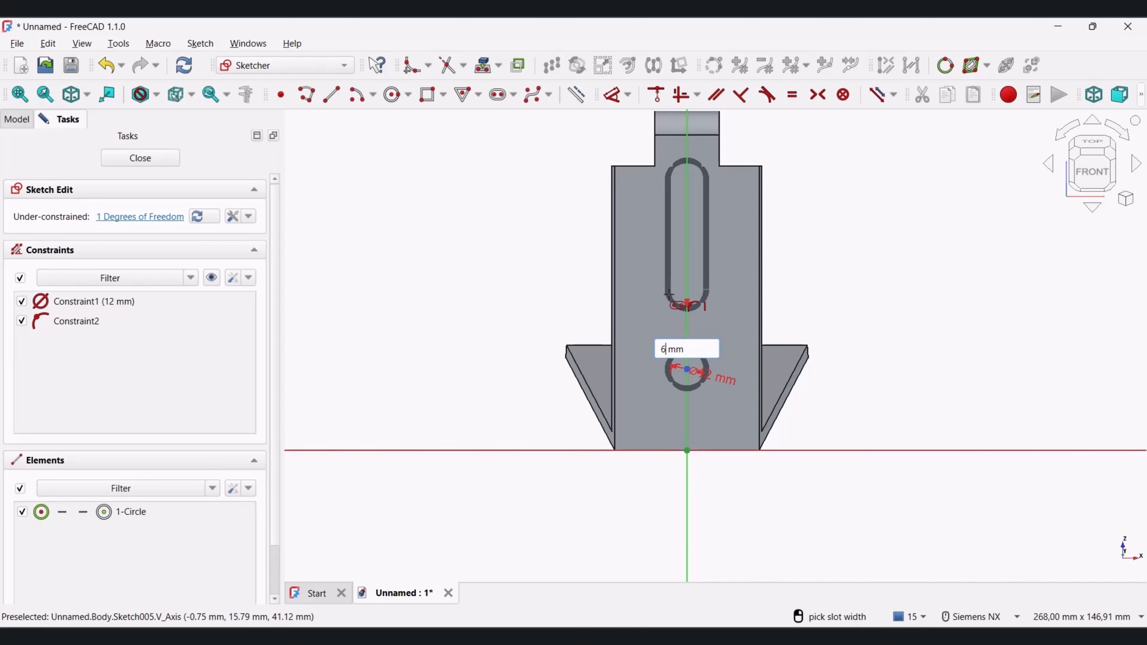
key(Return)
Step: Project the hinge barrel's edges as external geometry and dimension the slot's upper centre 24.5 mm from the barrel's lower edge
scroll(633, 217, up, 3)
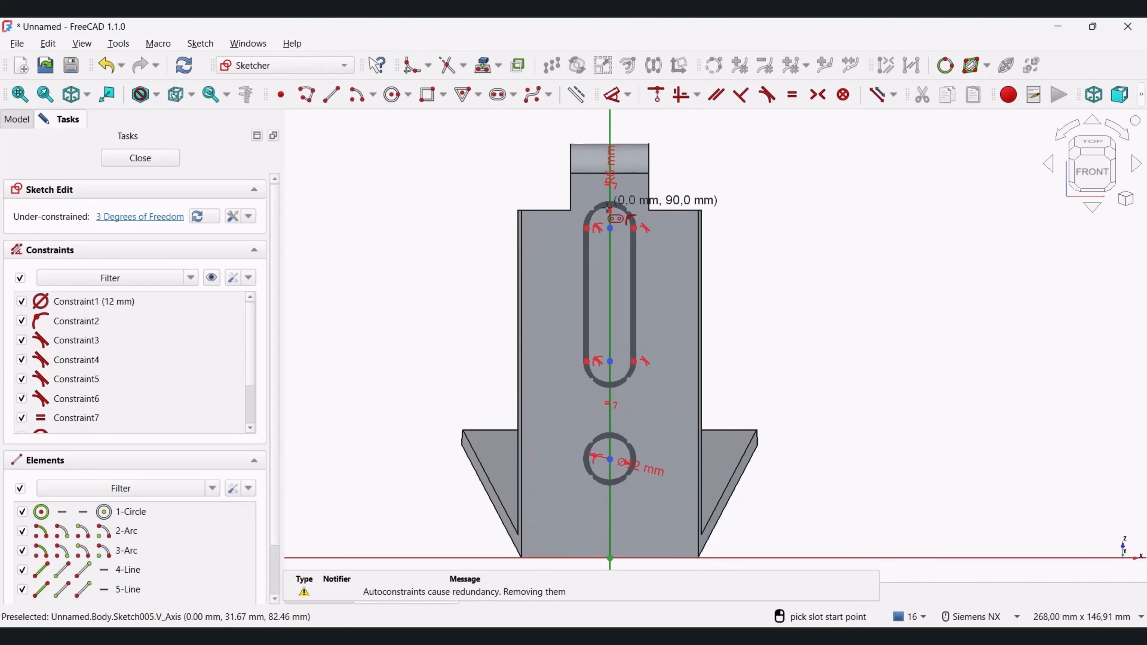
scroll(610, 136, up, 3)
click(484, 66)
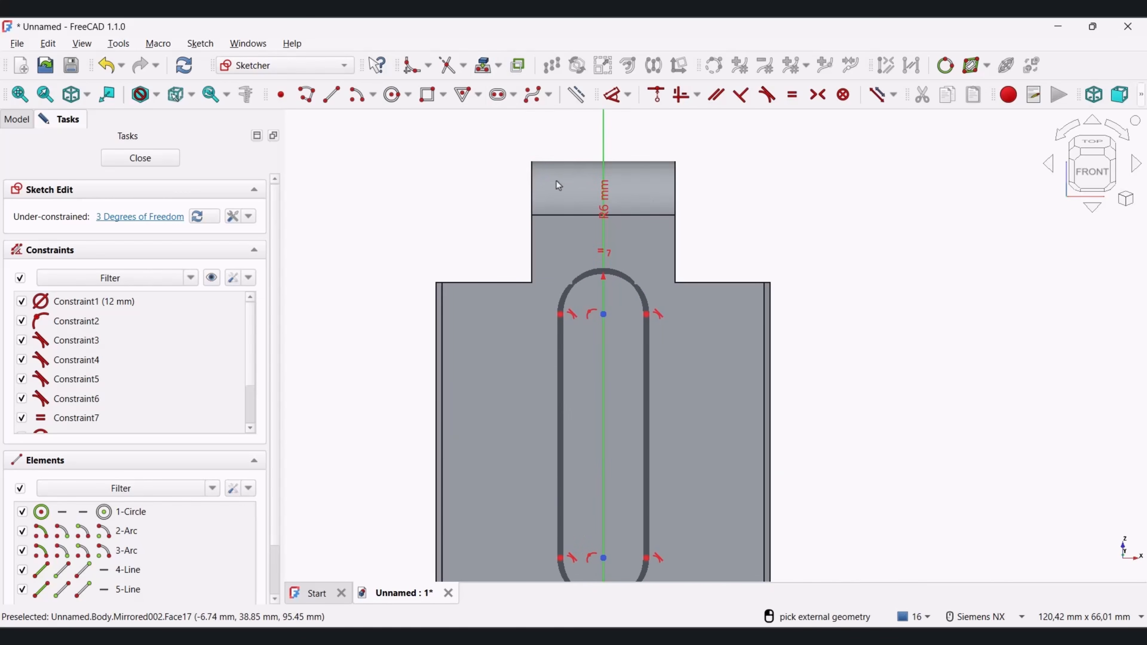
click(574, 185)
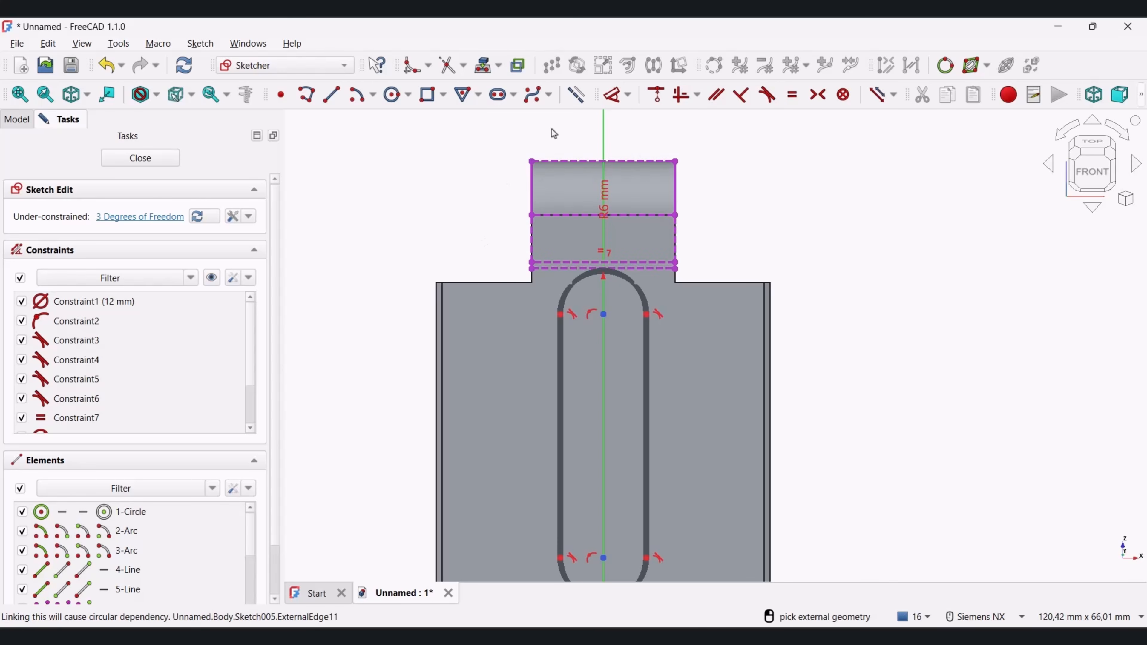
click(576, 96)
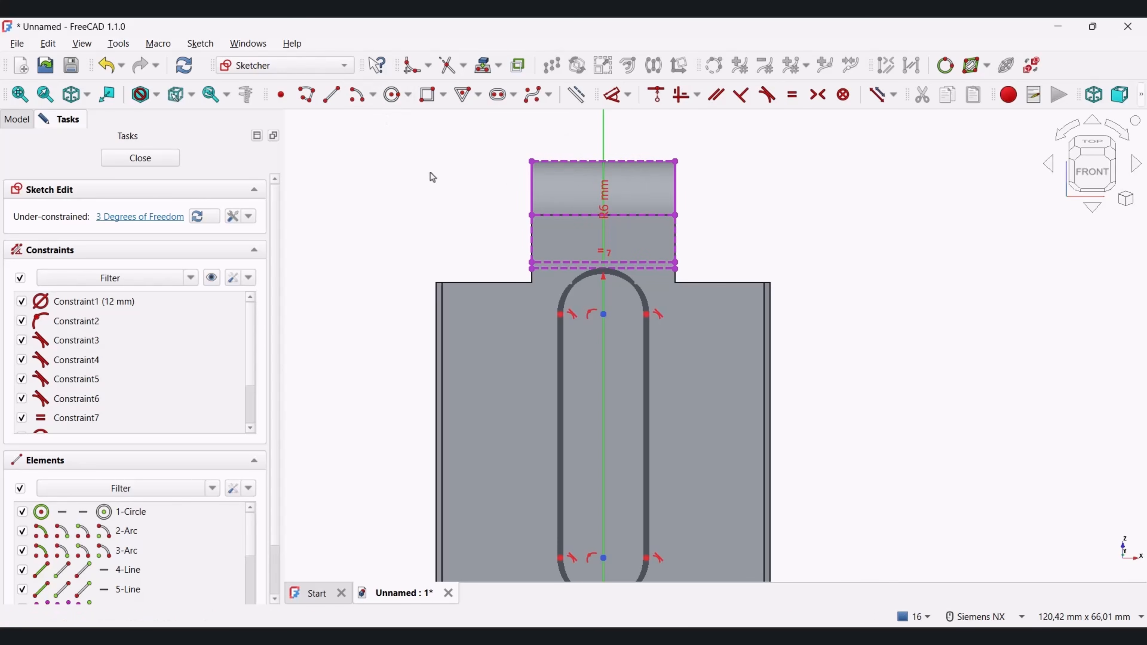
click(604, 314)
click(377, 262)
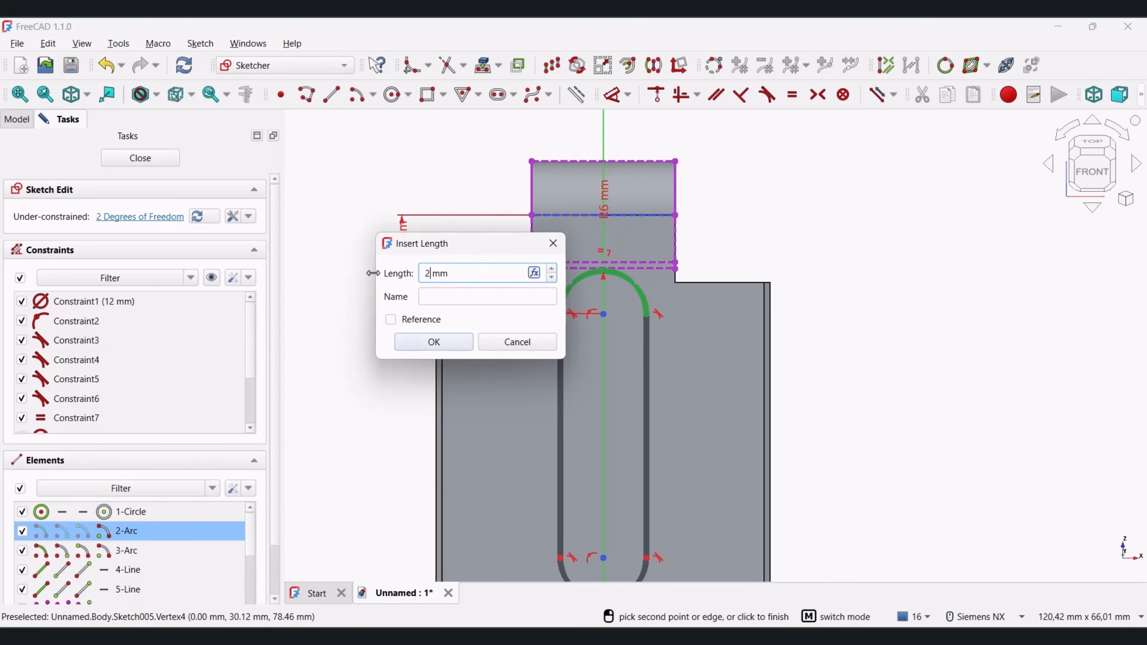
key(Return)
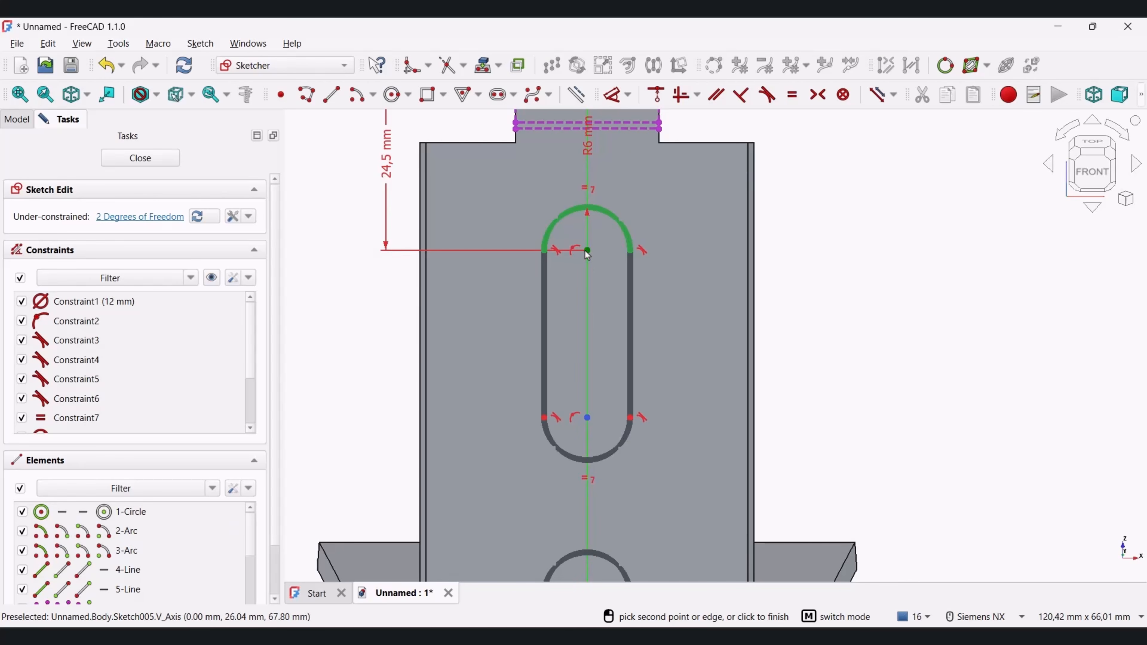
Step: Set the distance between the slot's two arc centres to 25 mm
click(586, 251)
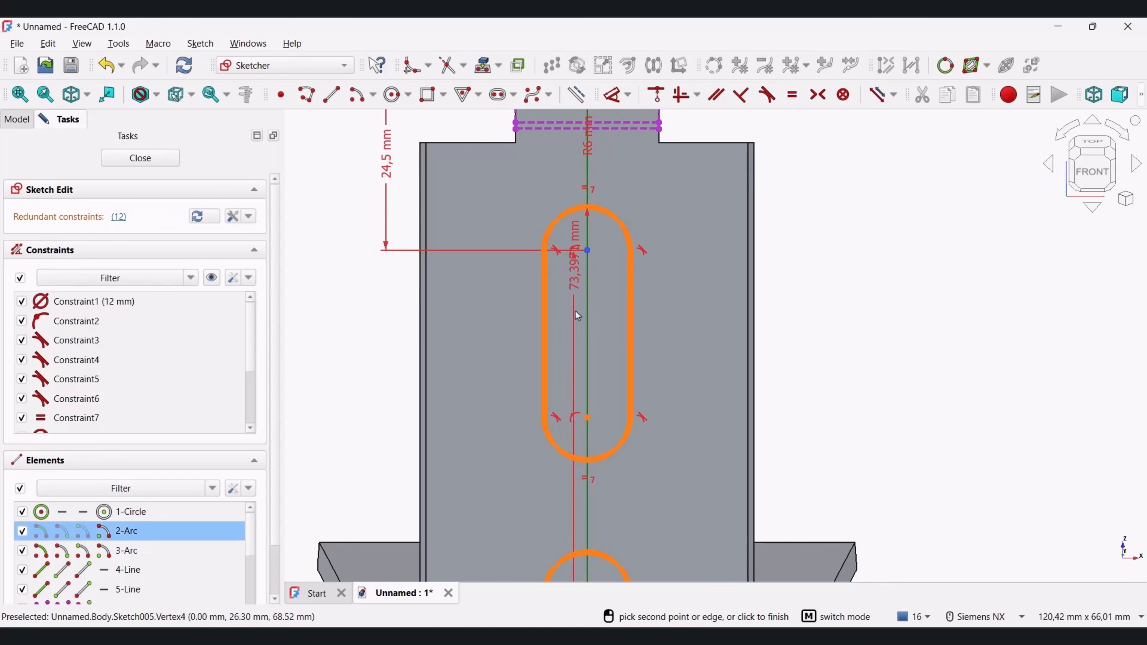
click(587, 418)
click(385, 409)
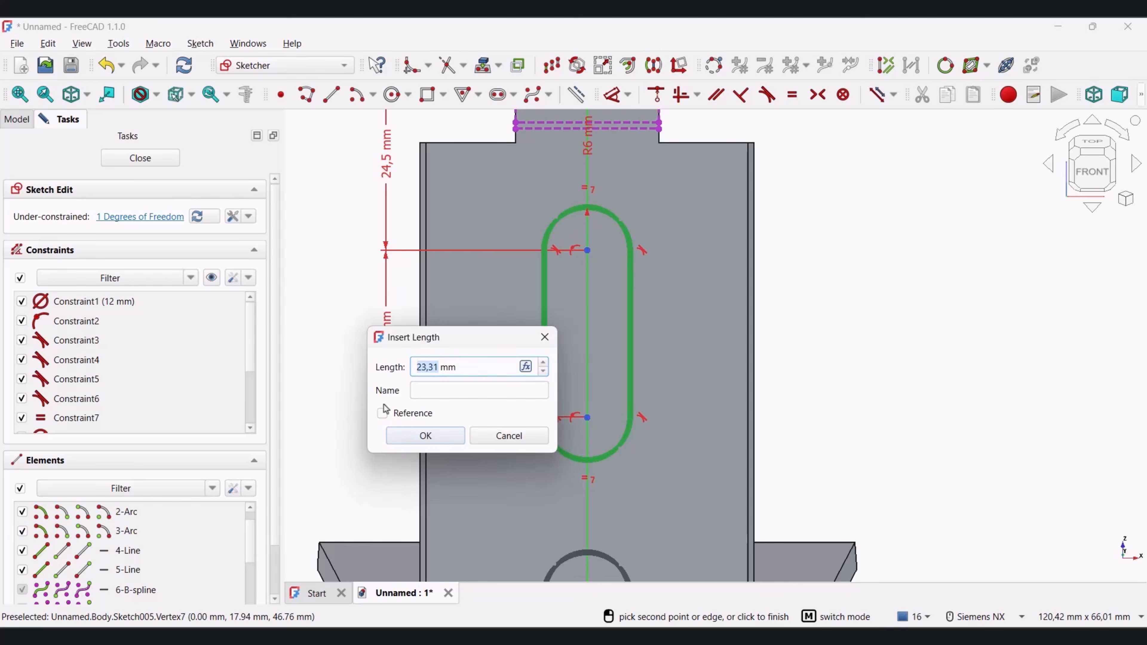
text(25)
key(Return)
Step: Dimension the circle's centre 17 mm below the slot's lower arc centre
shift+middle_drag(614, 393, 568, 178)
click(543, 211)
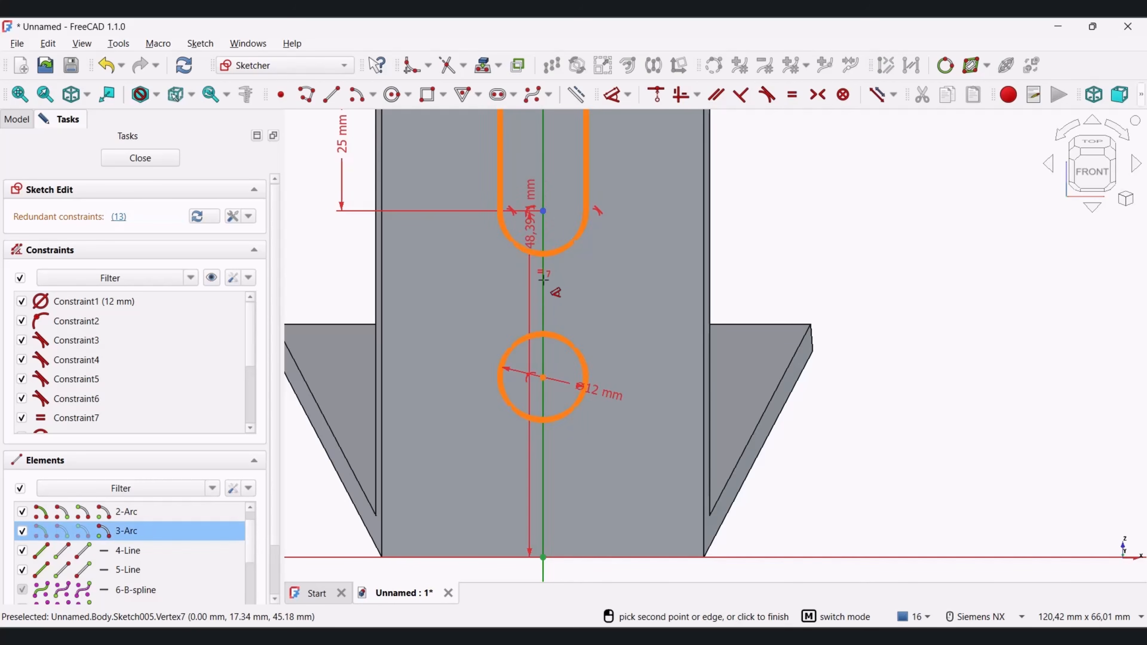
click(543, 378)
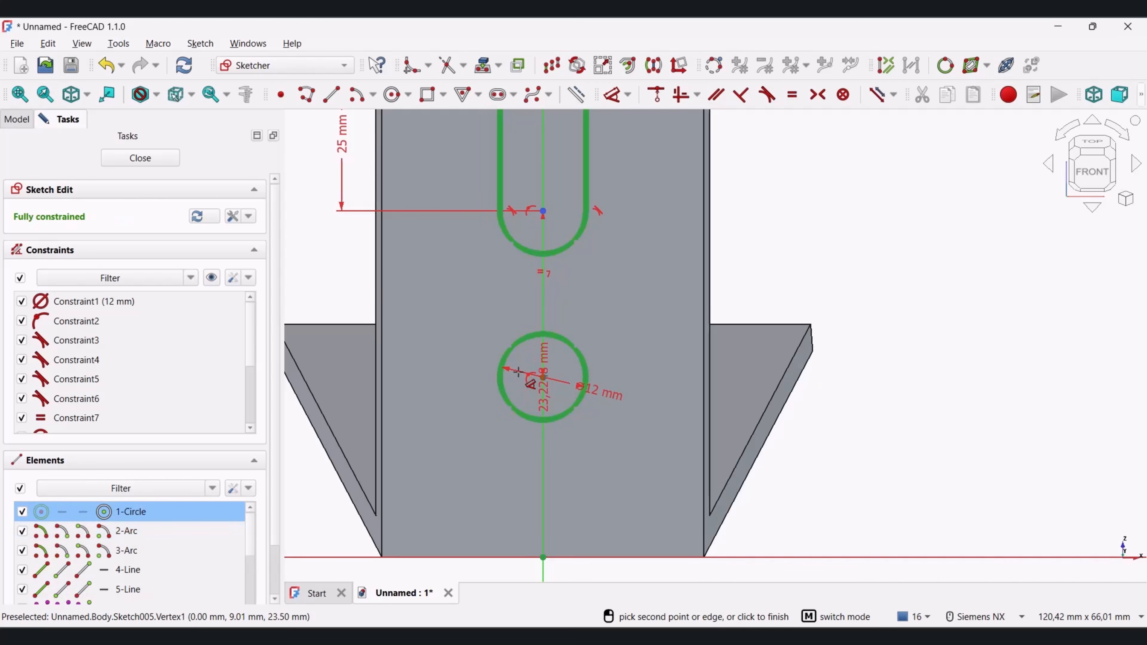
click(334, 289)
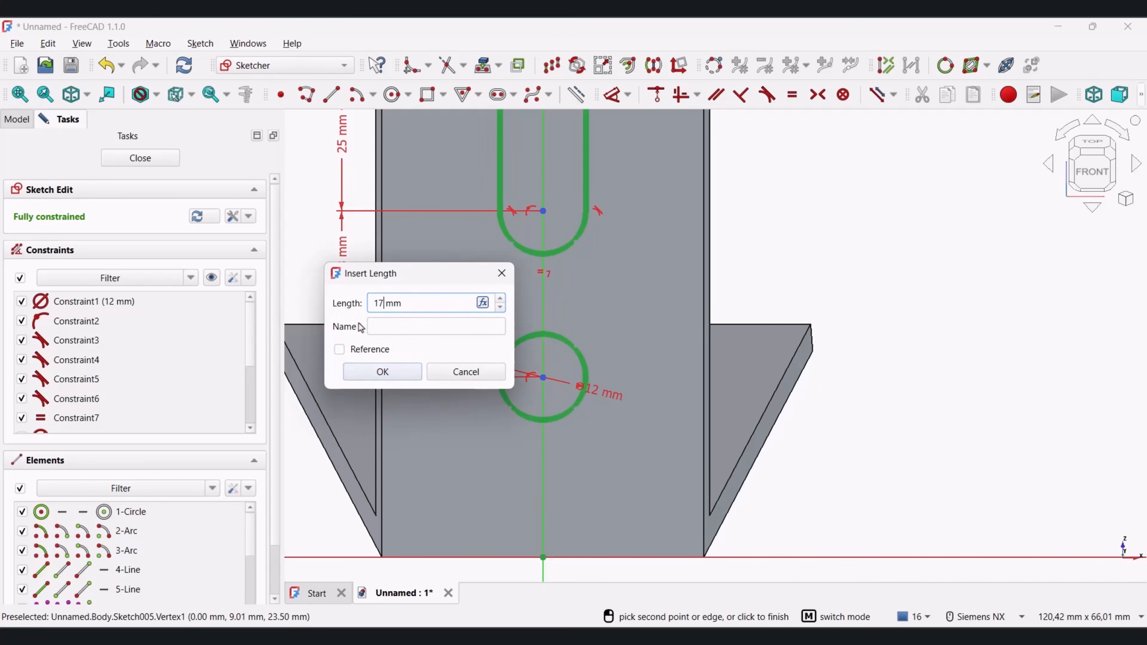
key(Return)
Step: Finish the sketch and cut the slot and circle through the inclined arm with a 20 mm deep pocket
scroll(656, 318, down, 3)
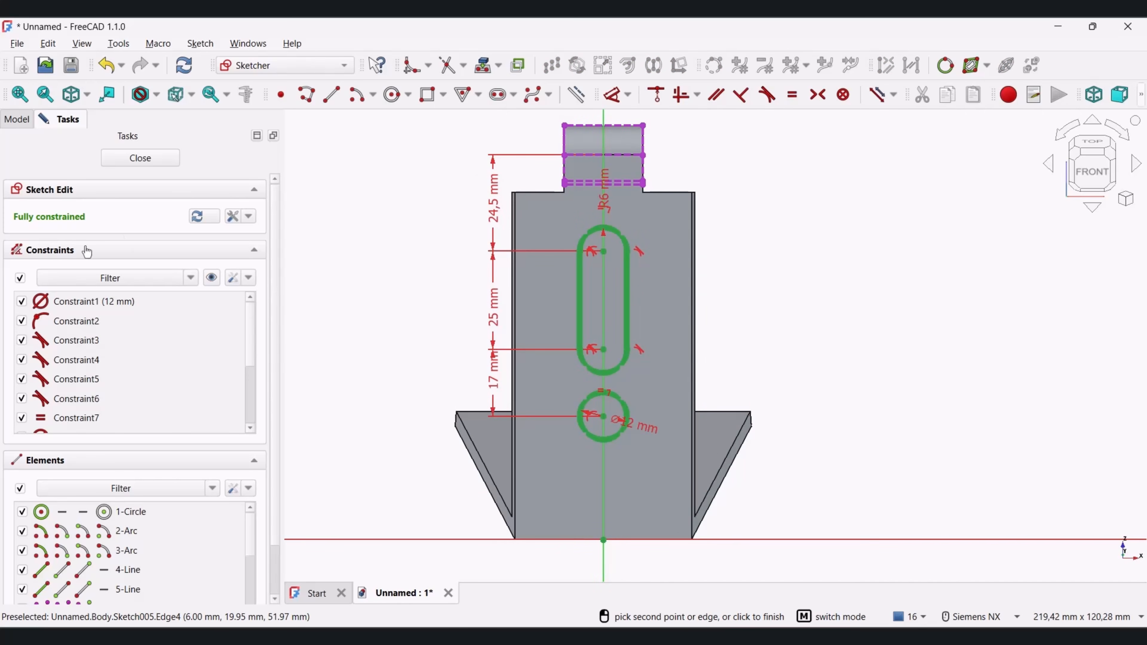
click(132, 158)
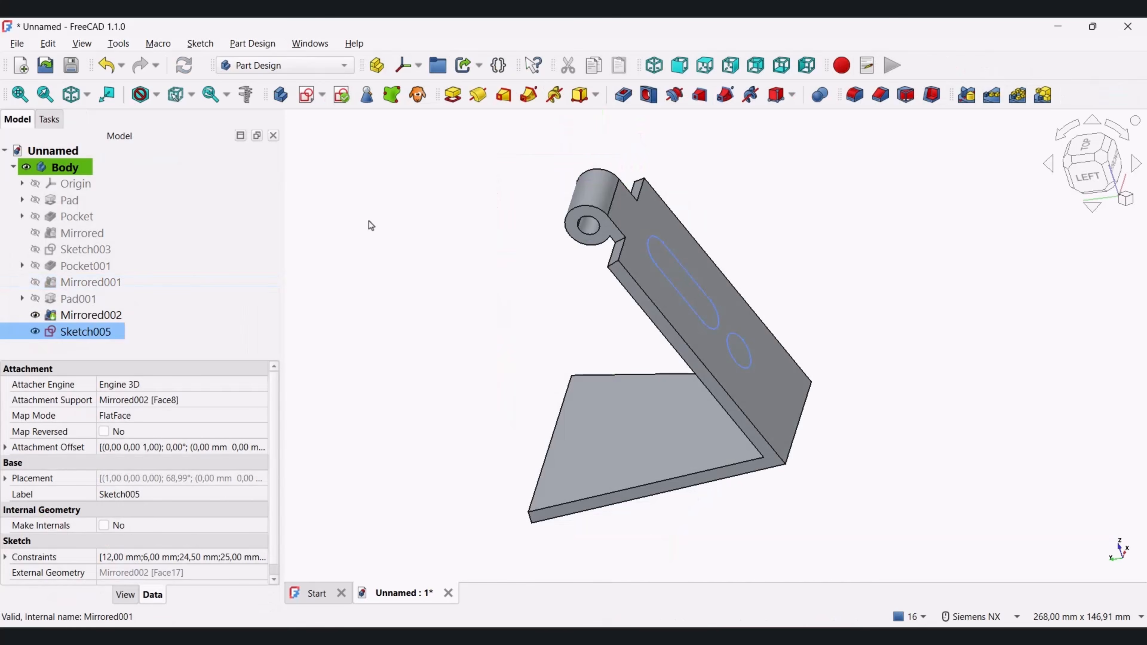
middle_drag(658, 275, 637, 190)
click(623, 94)
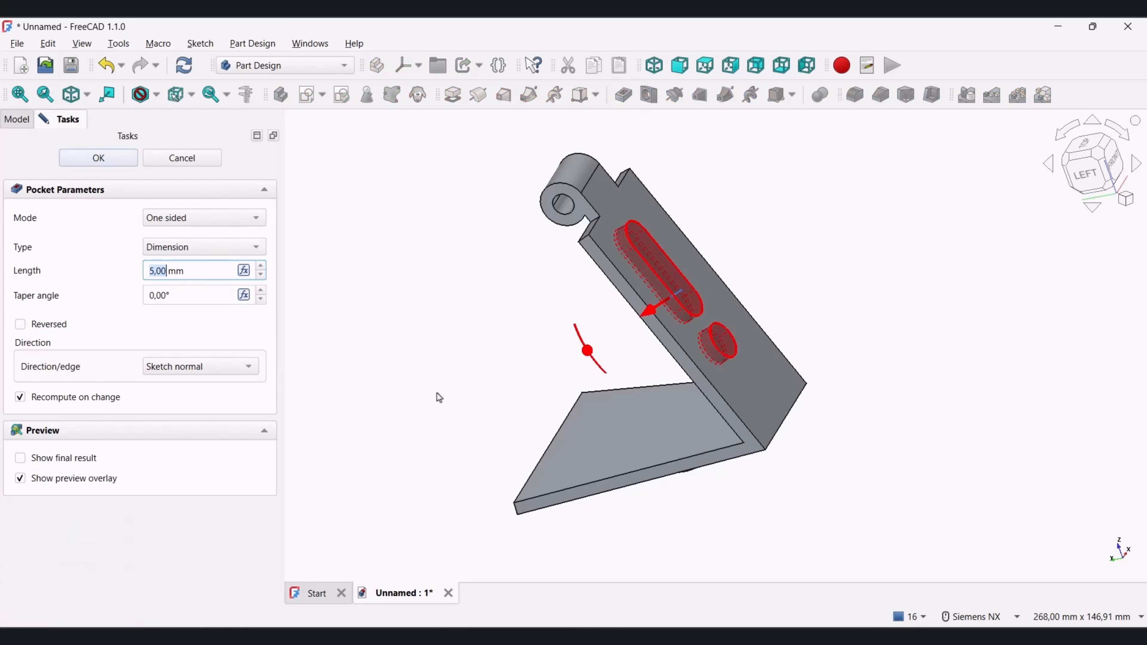
drag(651, 309, 614, 332)
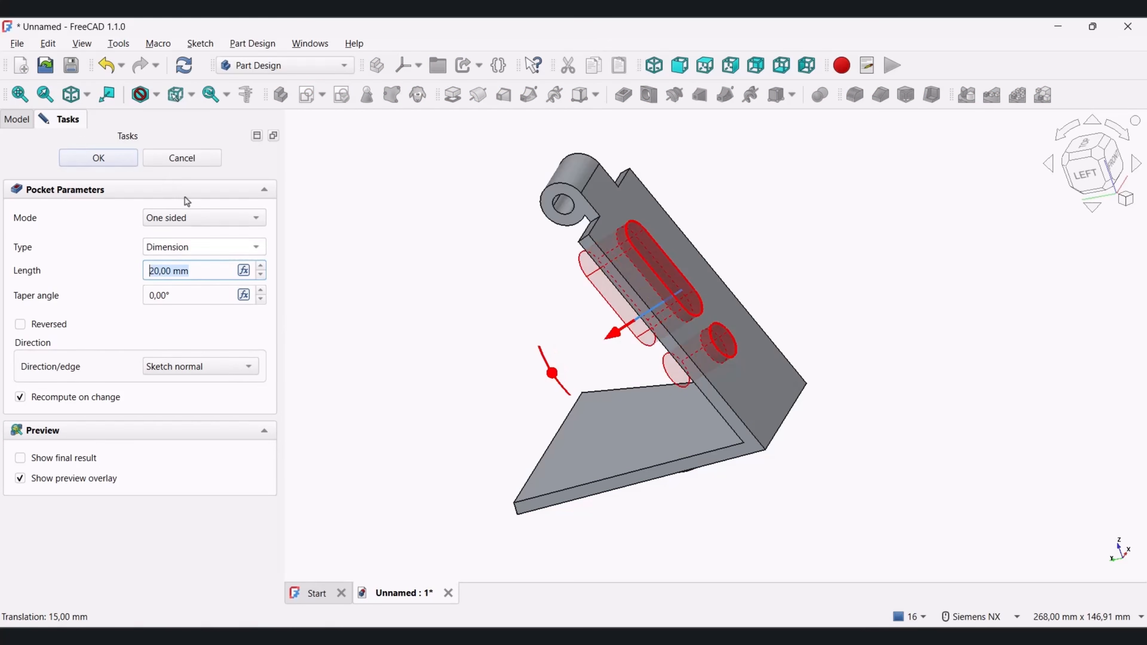
click(136, 158)
Step: Fillet the inner corner edge between the arm's shoulder and one side of the hinge barrel with a 1 mm radius
middle_drag(802, 403, 596, 422)
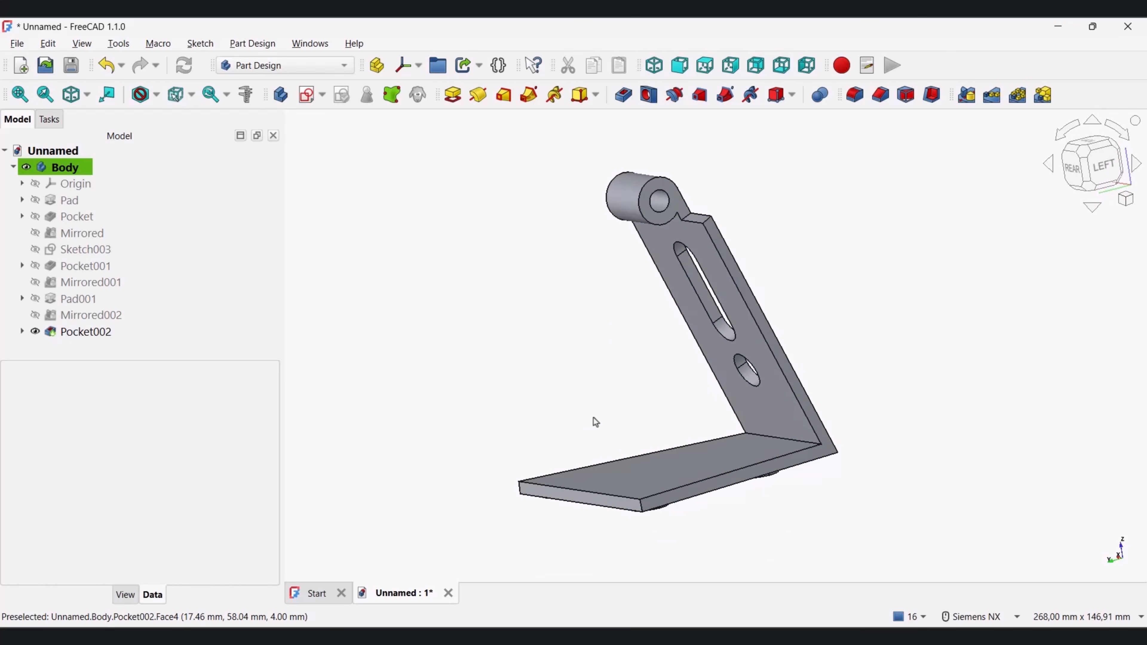
scroll(705, 221, up, 6)
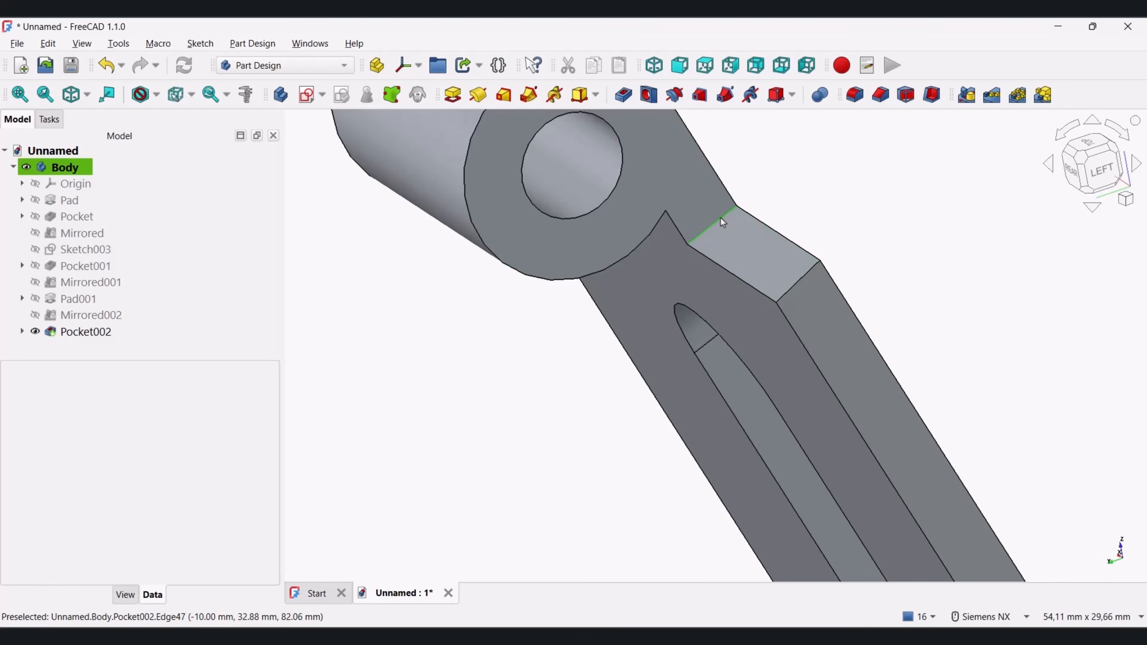
click(687, 288)
scroll(686, 285, down, 5)
middle_drag(666, 262, 944, 290)
middle_drag(603, 245, 563, 254)
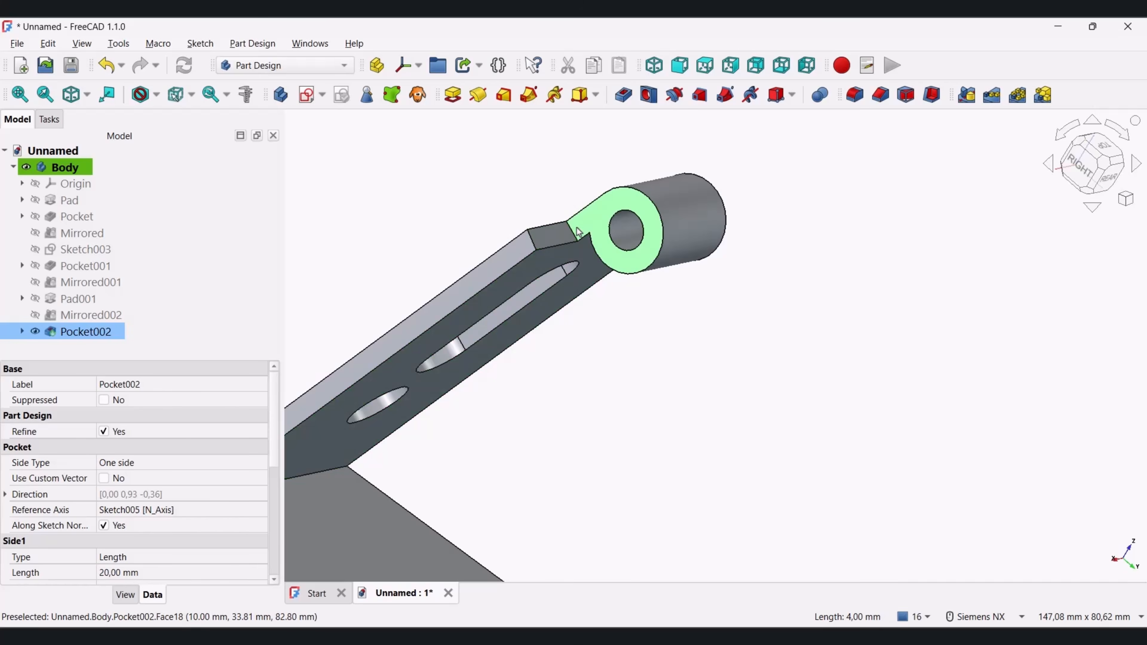
scroll(577, 230, down, 3)
scroll(579, 229, up, 7)
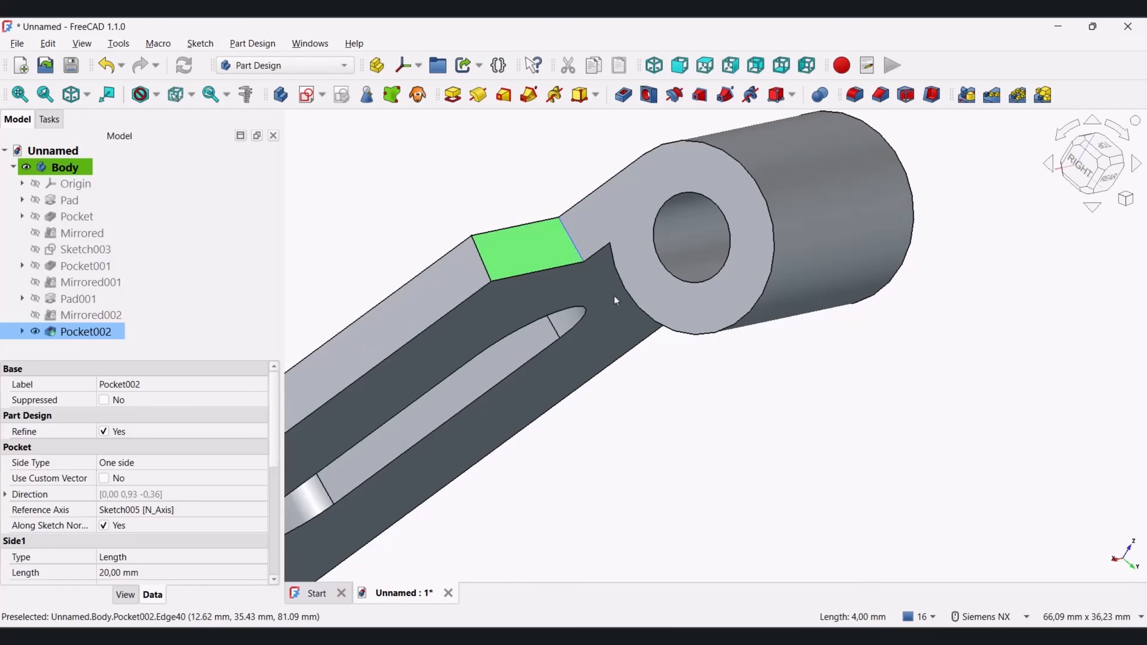
middle_drag(614, 295, 881, 129)
click(855, 96)
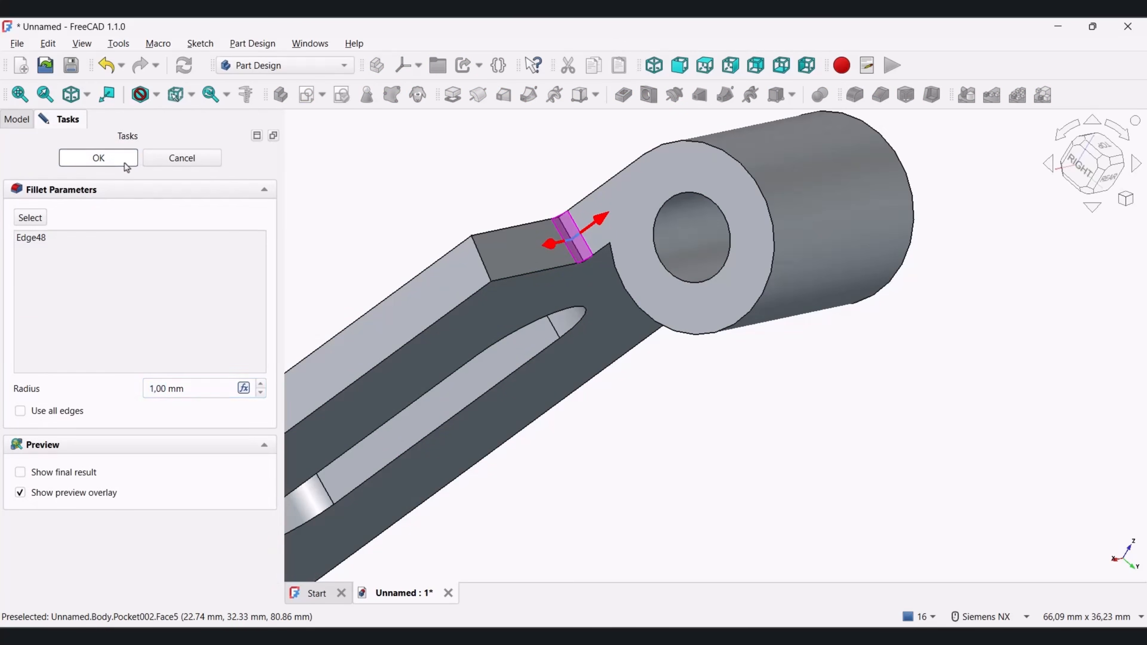
click(97, 158)
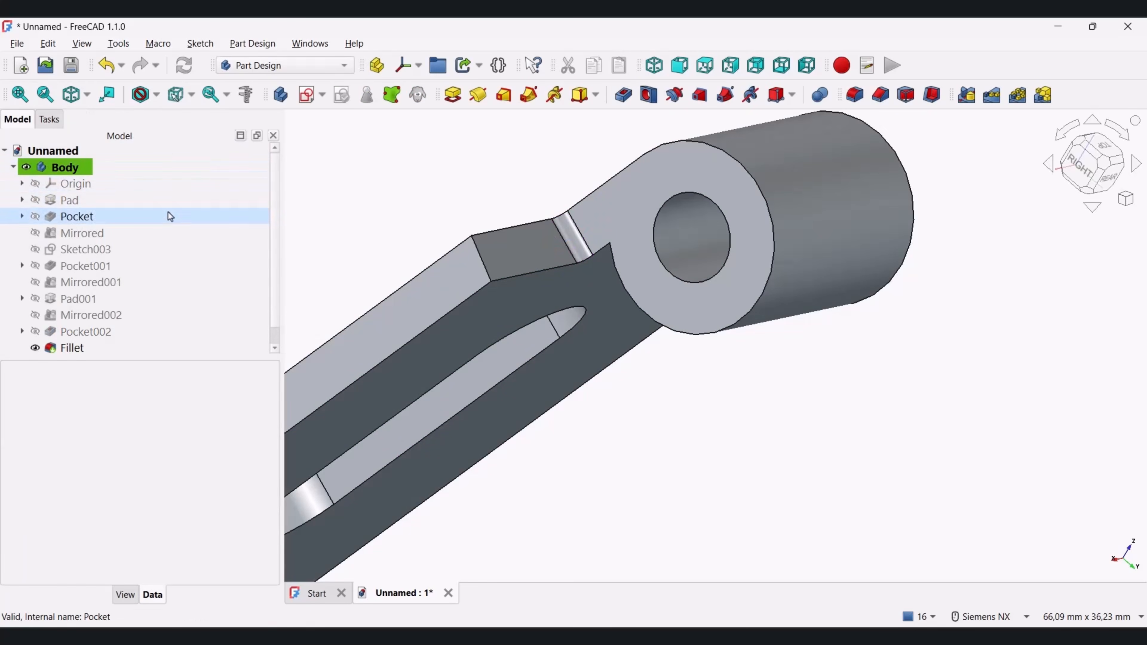
Step: Switch the model display to wireframe to expose the edge where the hinge barrel meets the arm's inner face
click(157, 93)
click(166, 155)
scroll(649, 296, up, 2)
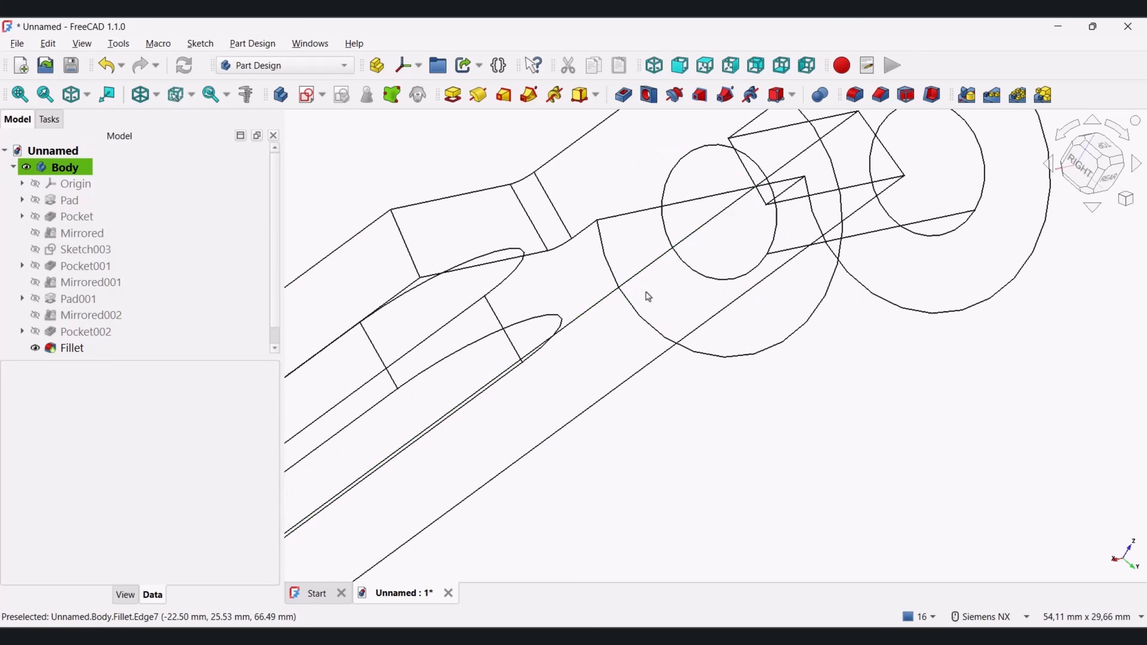
scroll(737, 317, up, 5)
scroll(734, 312, down, 9)
middle_drag(732, 312, 775, 232)
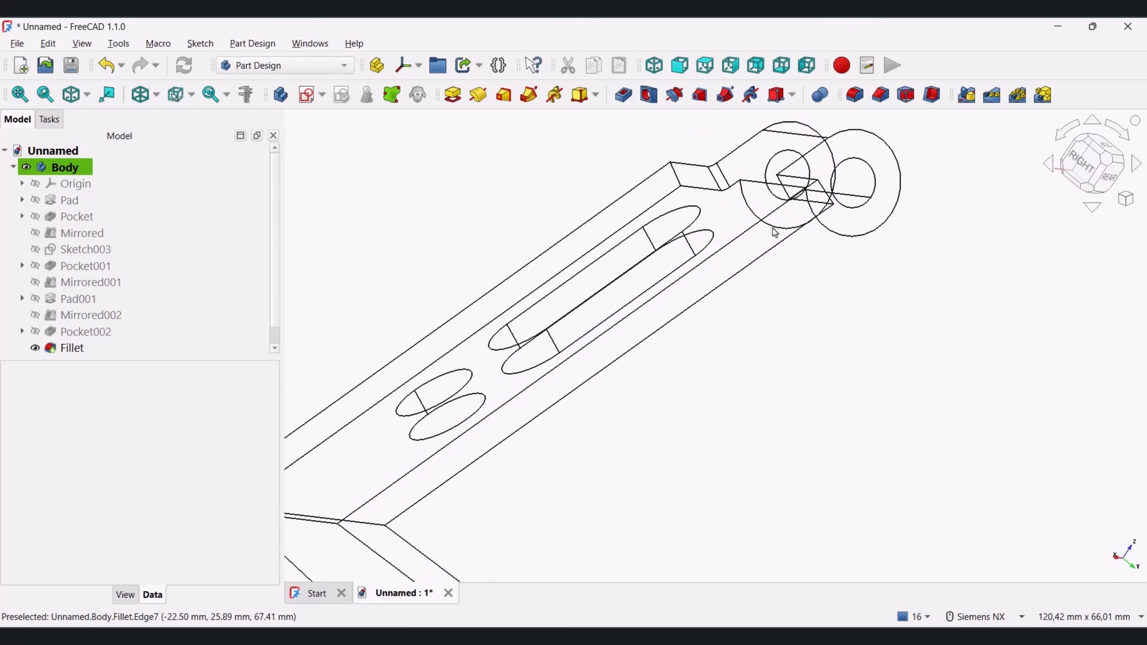
Step: Check the hinge fillet radius in the PDF drawing, and fillet the edge between the barrel's underside and the arm with a 2 mm radius
key(alt+Tab)
scroll(589, 262, down, 2)
middle_drag(308, 195, 645, 333)
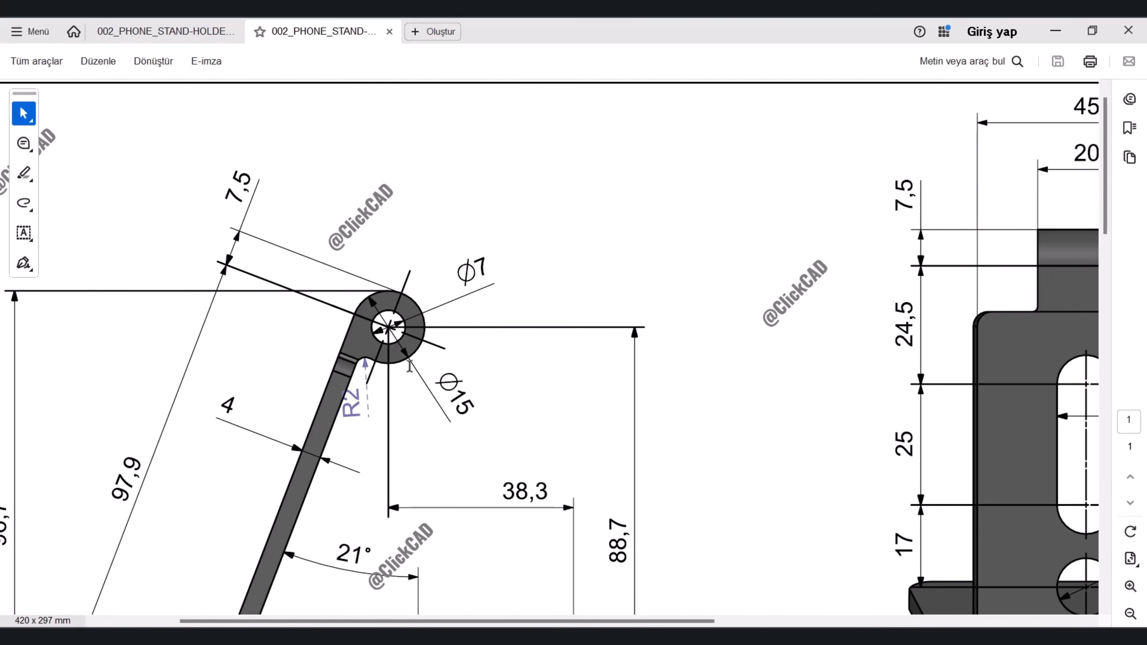
key(alt+Tab)
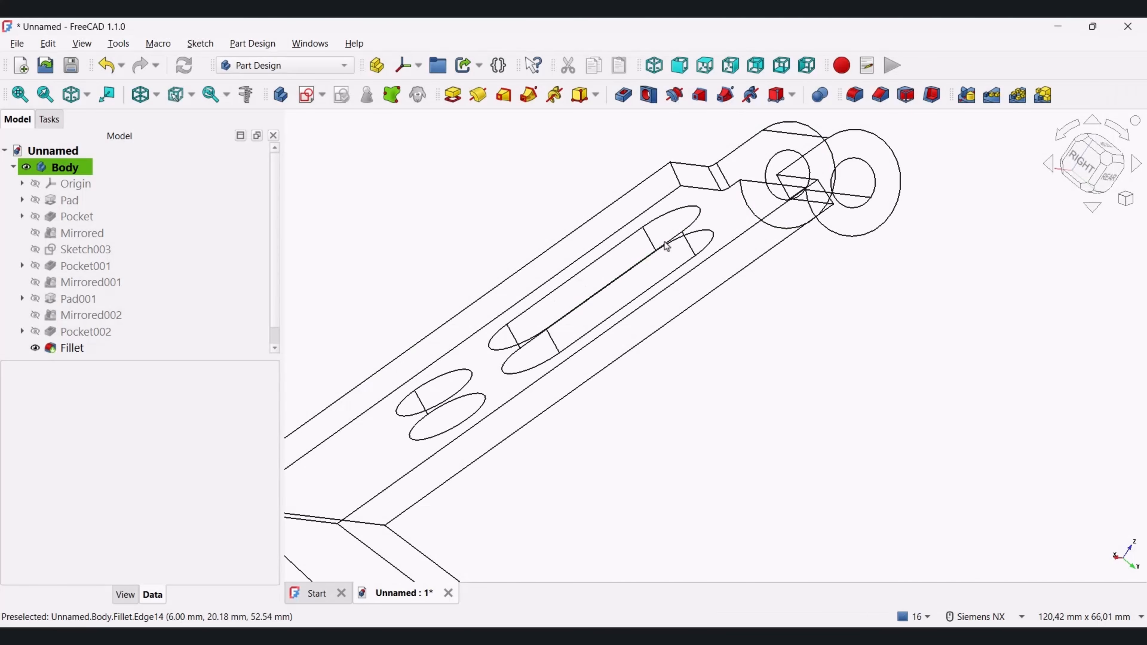
click(756, 186)
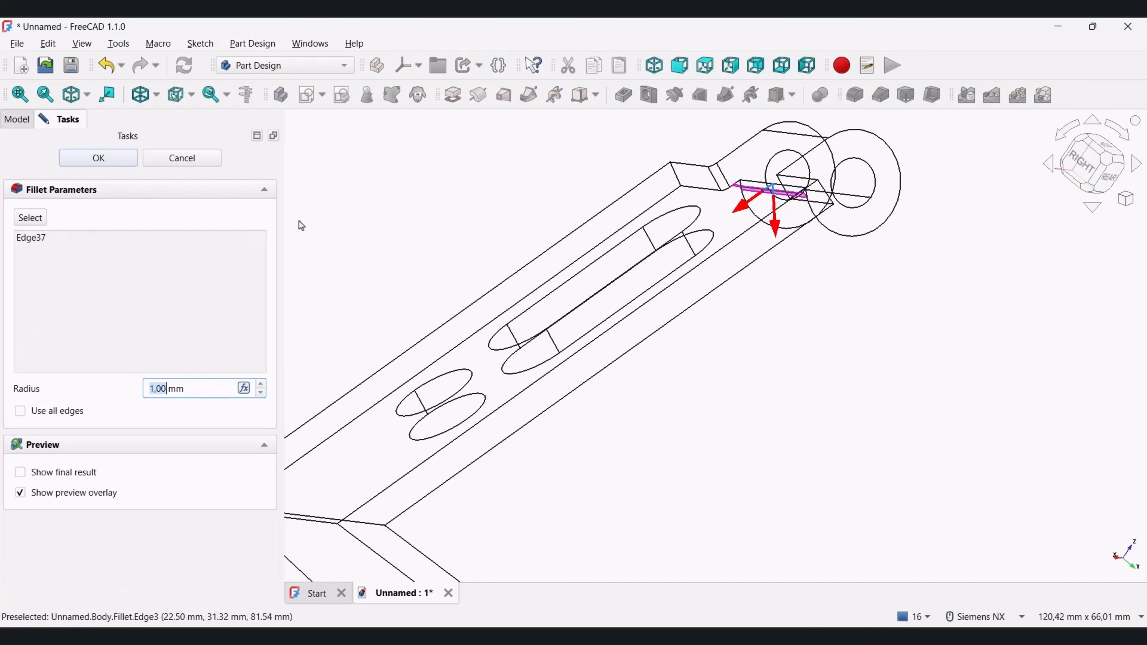
key(Return)
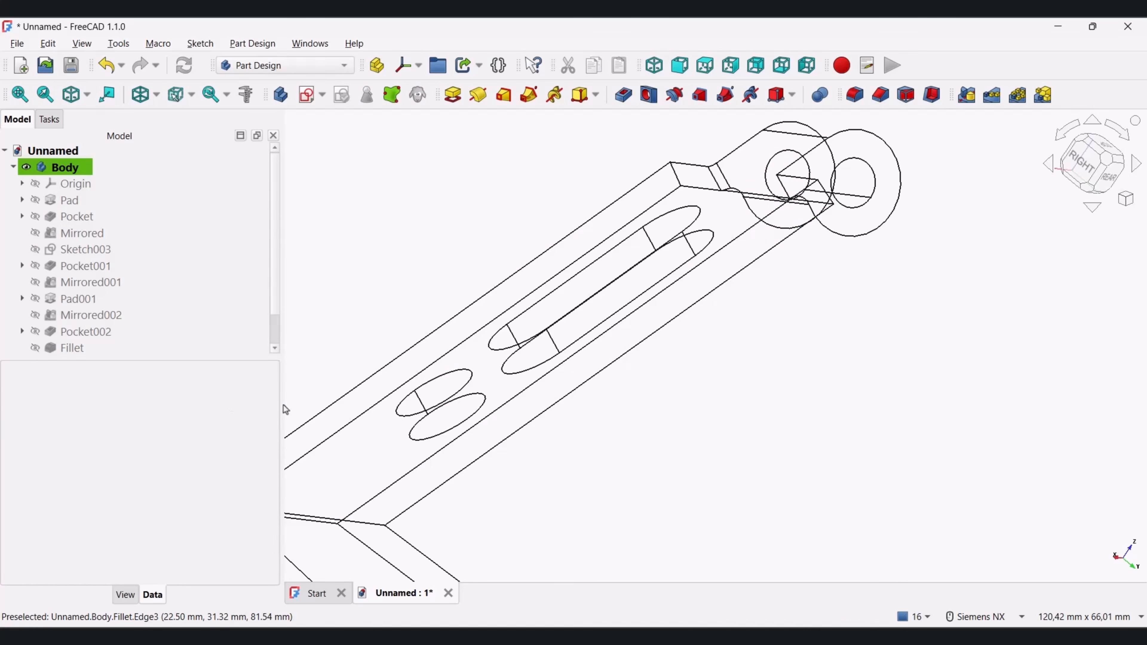
Step: Set the model display style back to As Is
middle_drag(764, 351, 790, 487)
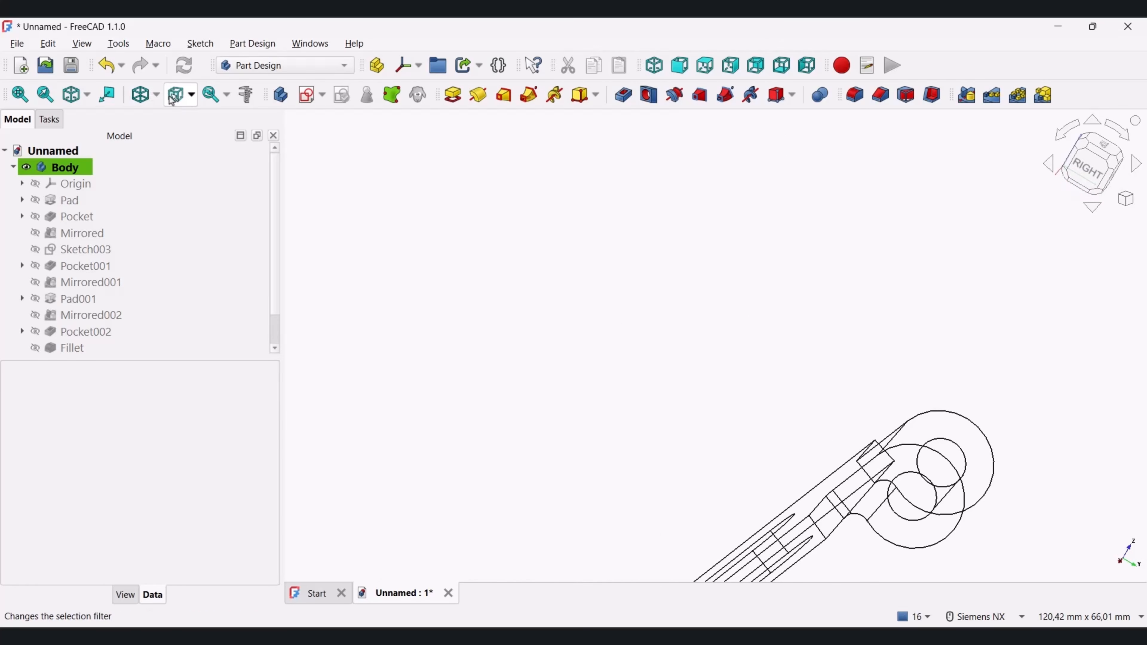
click(149, 96)
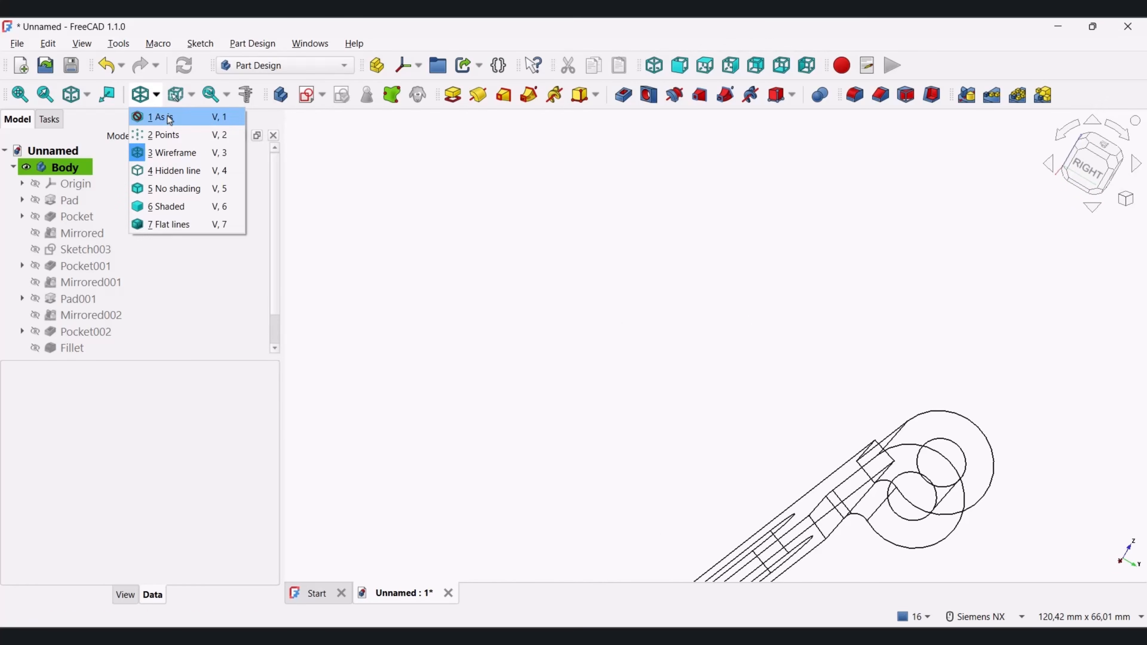
click(166, 117)
Step: Select the short outer corner edges at the arm's upper end, on both sides of the hinge barrel
mouse_move(622, 254)
middle_down()
mouse_move(612, 284)
mouse_move(568, 288)
middle_up()
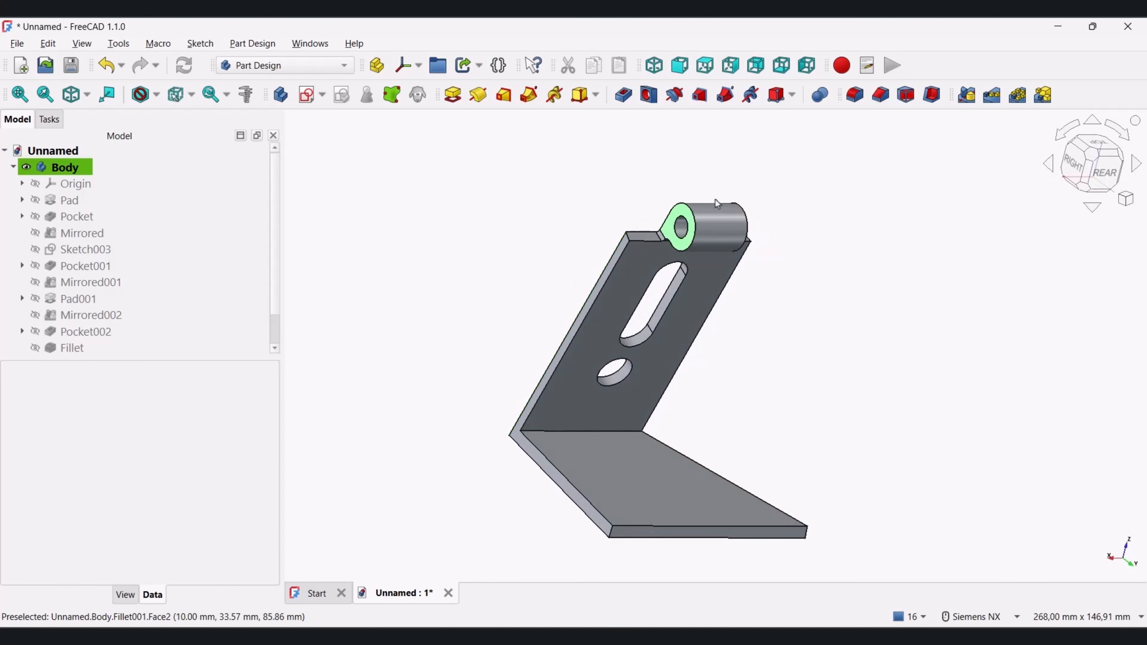
scroll(632, 241, up, 5)
click(622, 228)
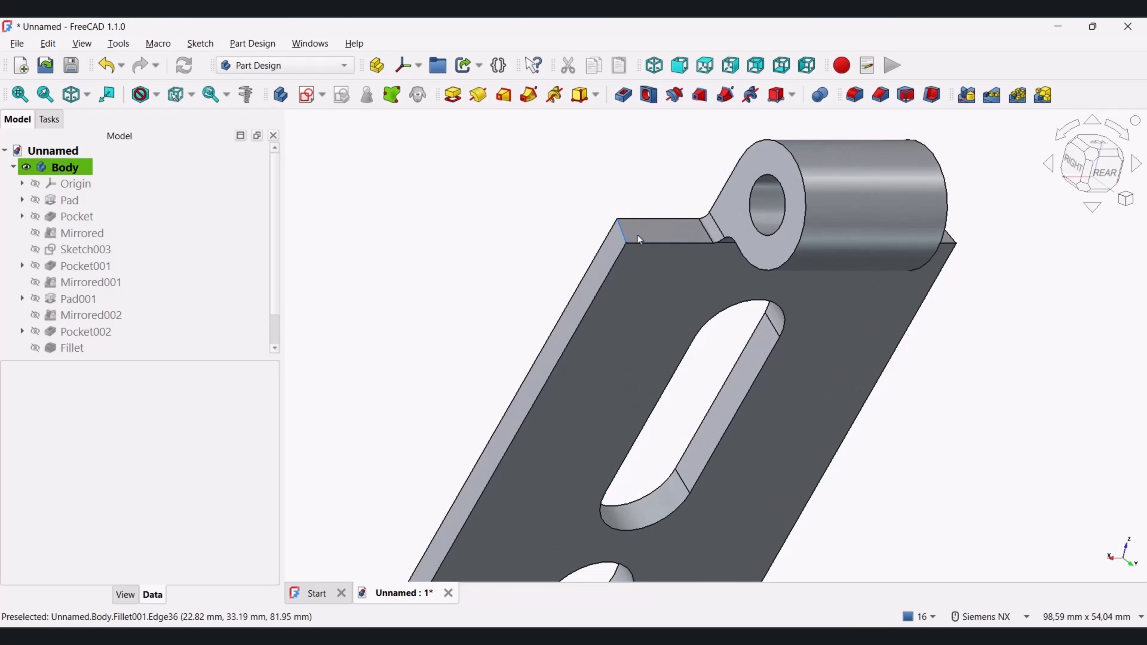
click(950, 237)
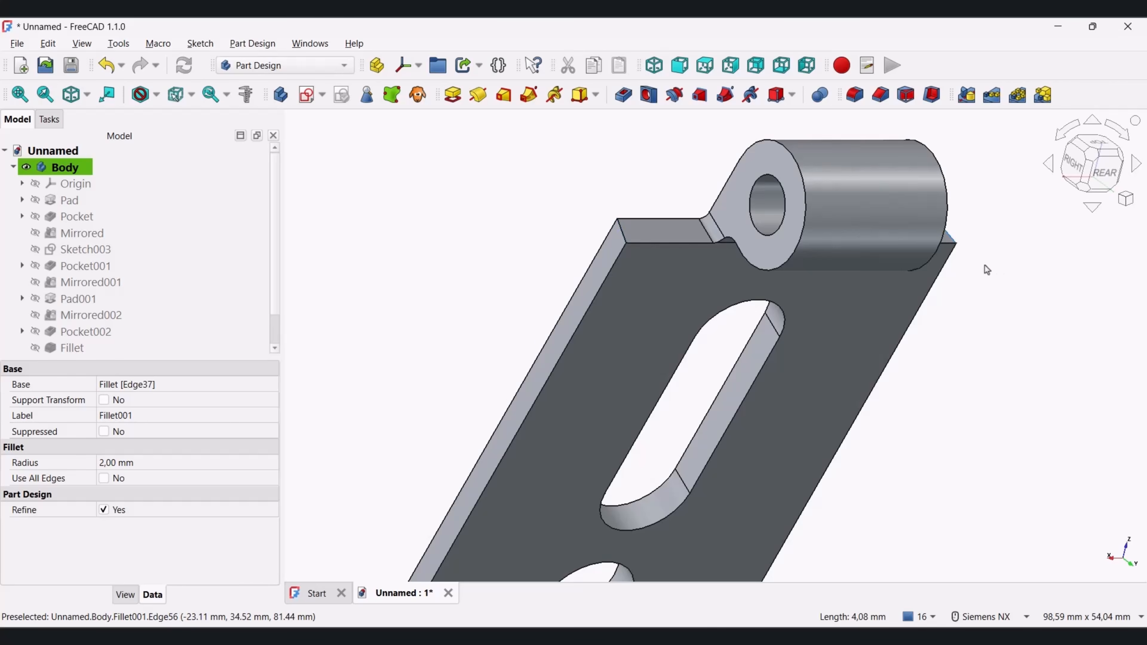
middle_drag(985, 266, 929, 248)
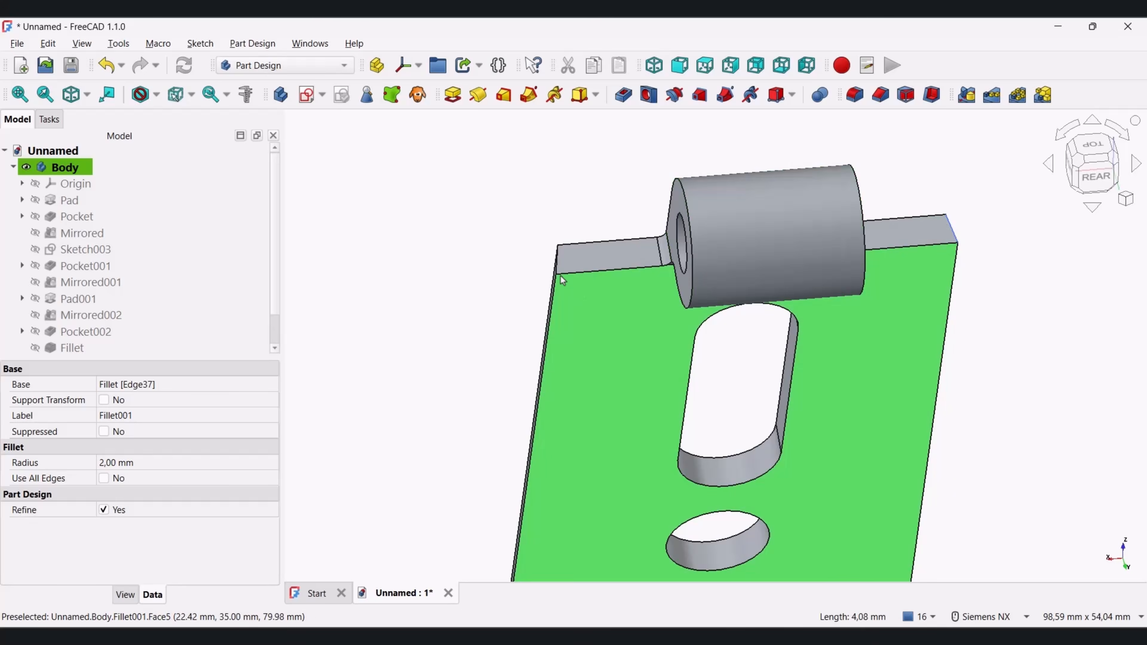
Step: Fillet the two upper corner edges of the upright plate with a 3 mm radius
ctrl+click(558, 266)
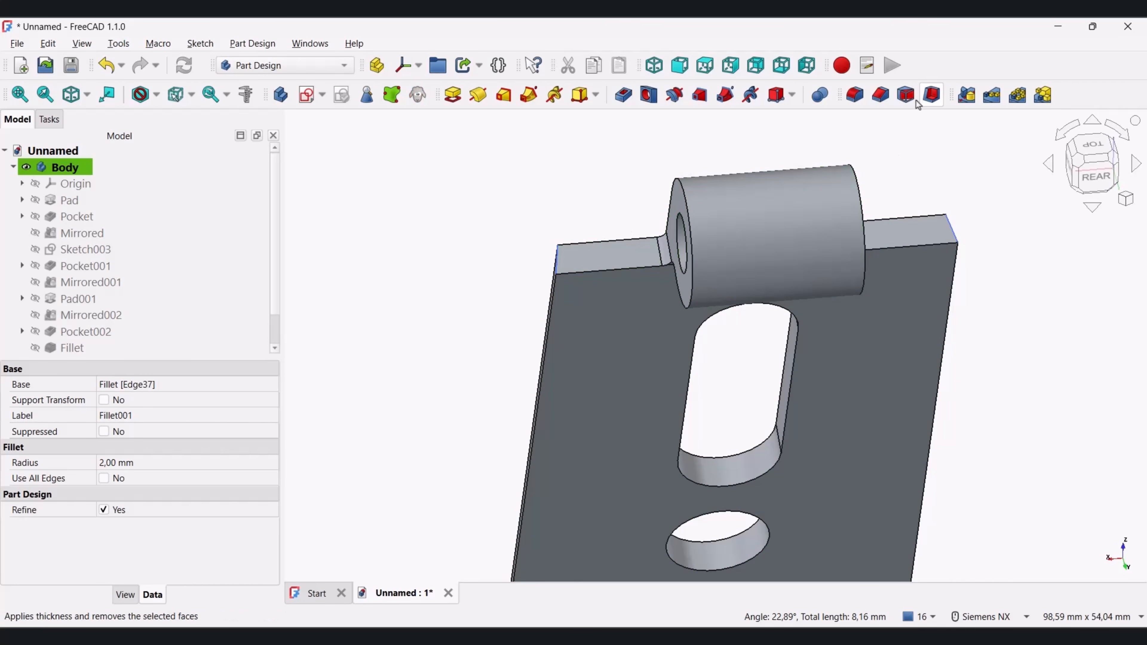
click(855, 95)
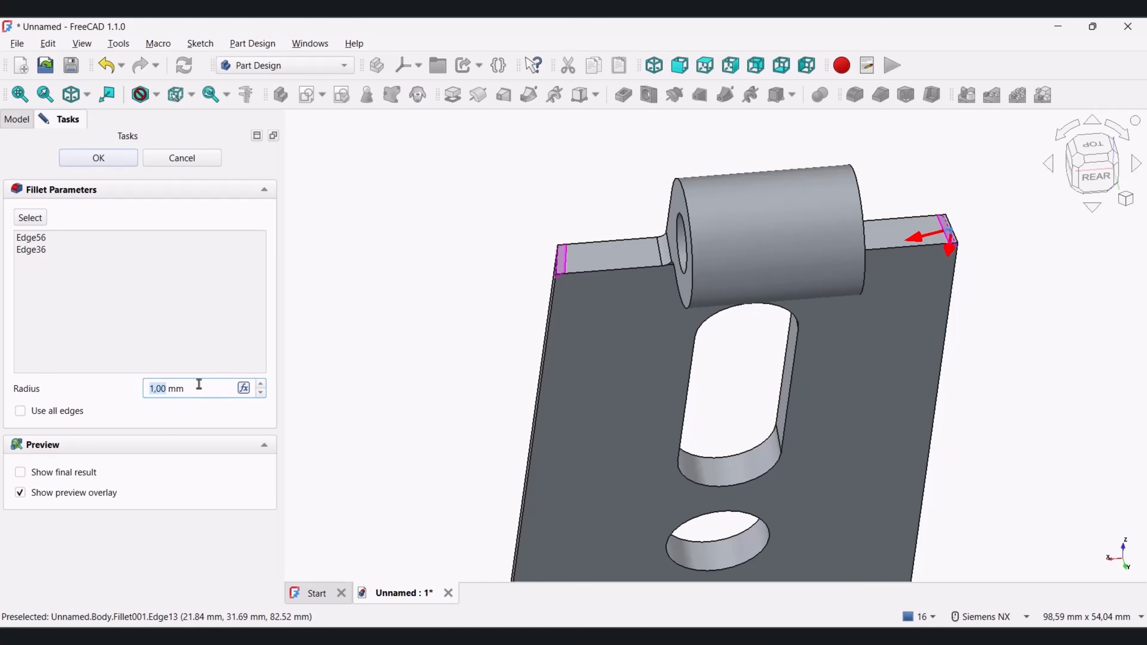
text(3)
key(Return)
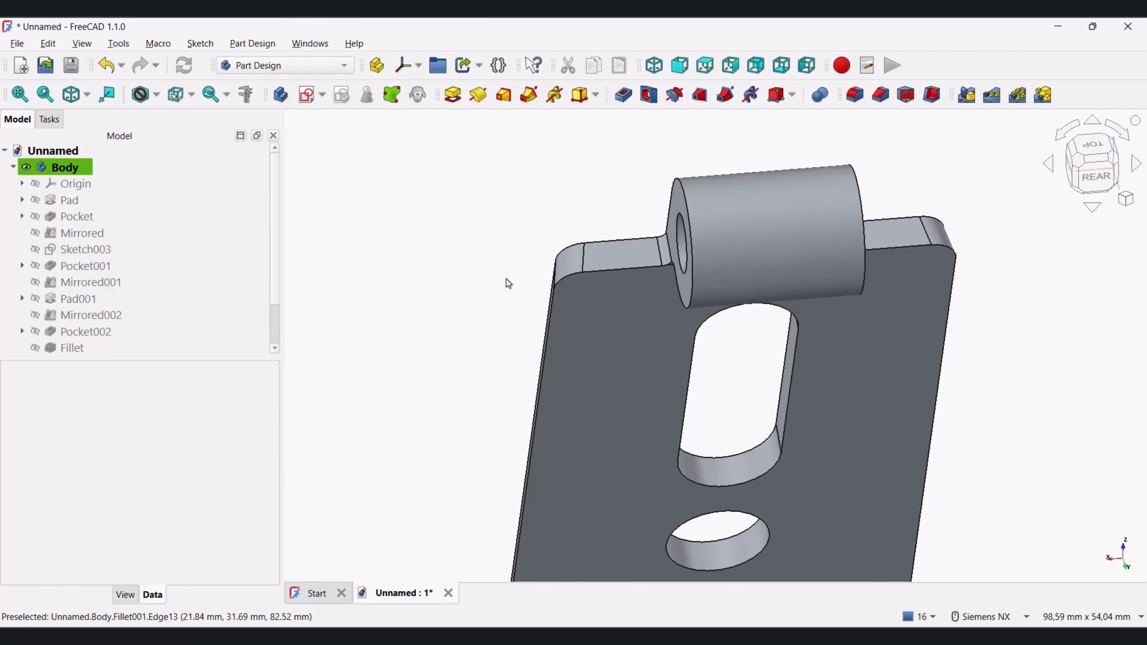
Step: Fillet the two corner edges at the free end of the base plate with a 5 mm radius
scroll(508, 283, down, 5)
middle_drag(584, 315, 625, 360)
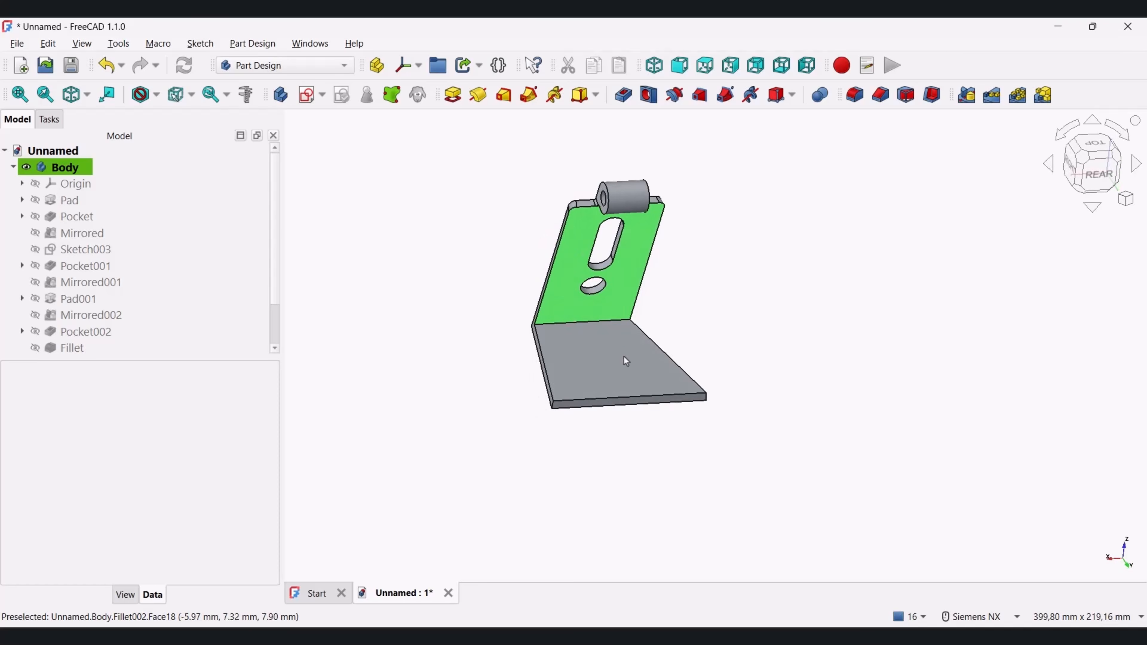
scroll(708, 398, up, 3)
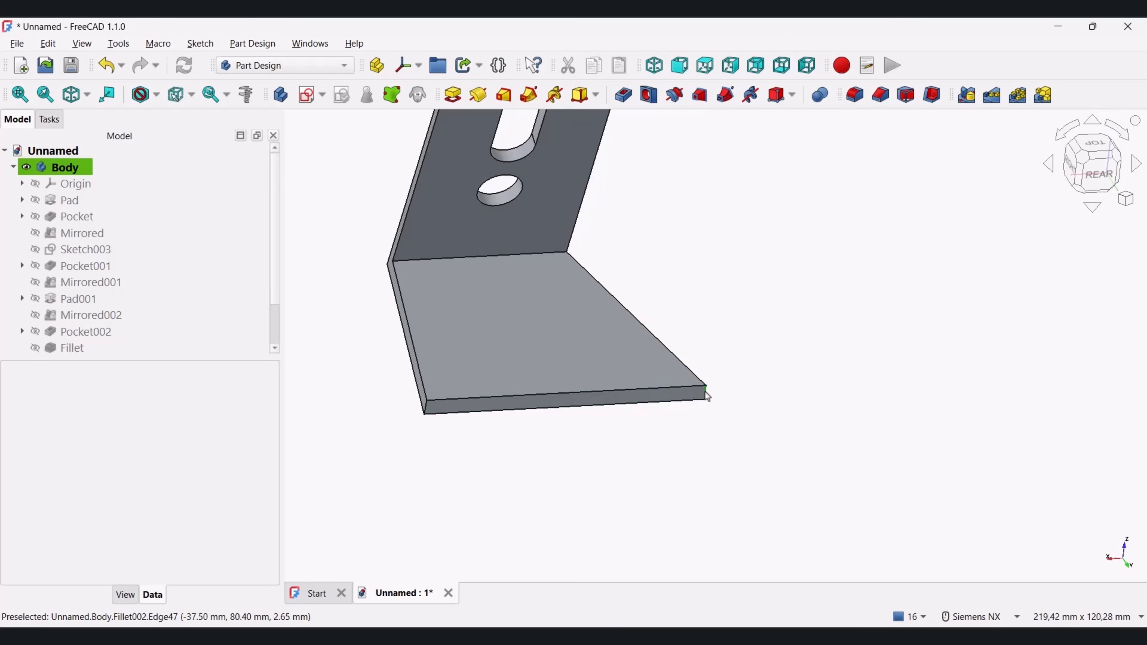
click(707, 399)
scroll(427, 407, up, 5)
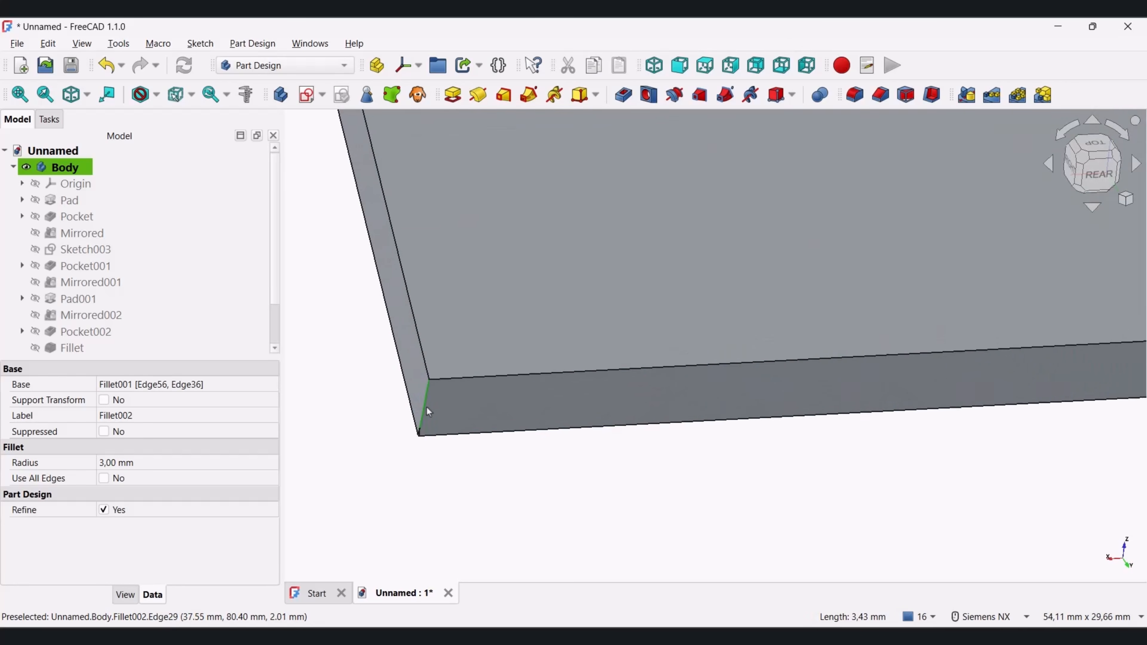
scroll(429, 393, down, 2)
scroll(422, 398, down, 5)
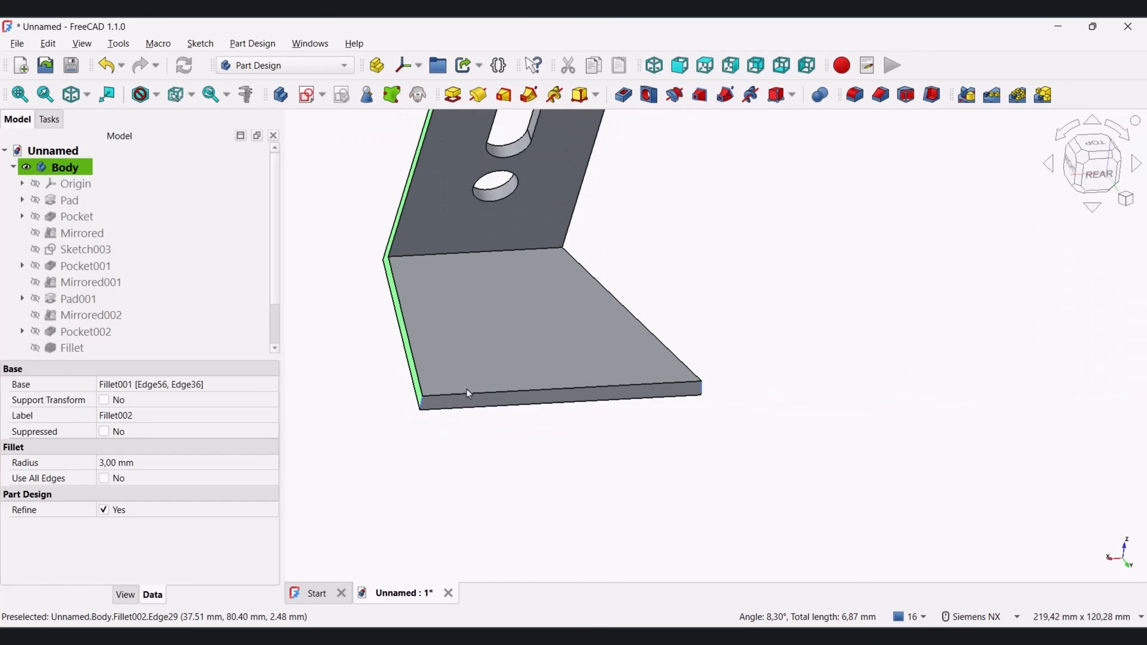
click(855, 95)
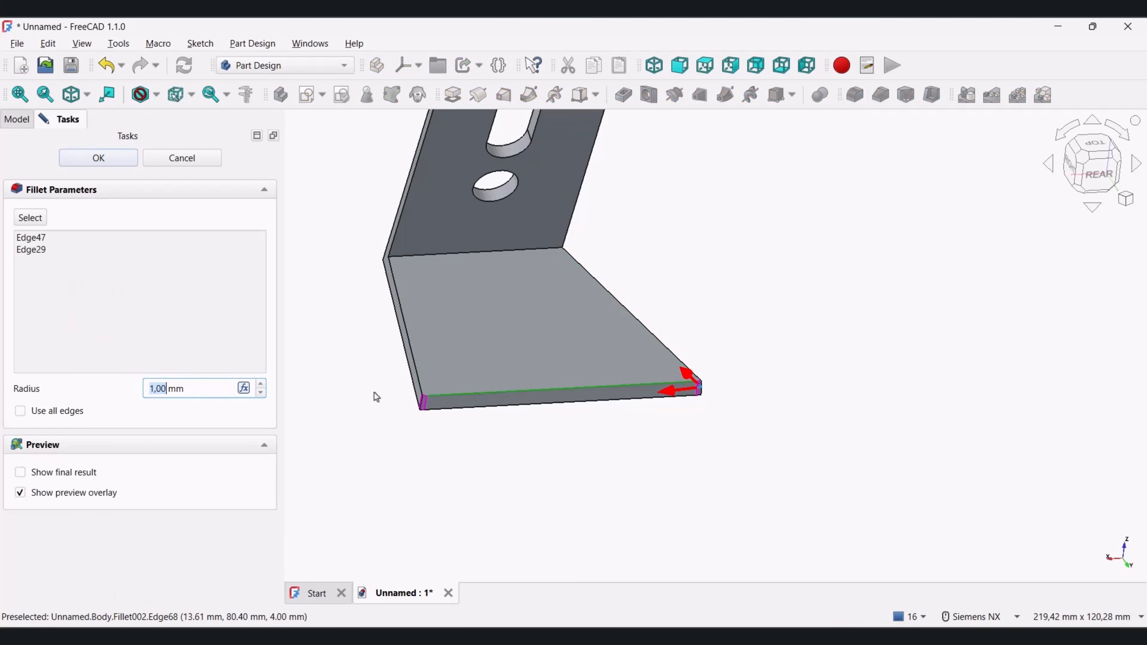
text(5)
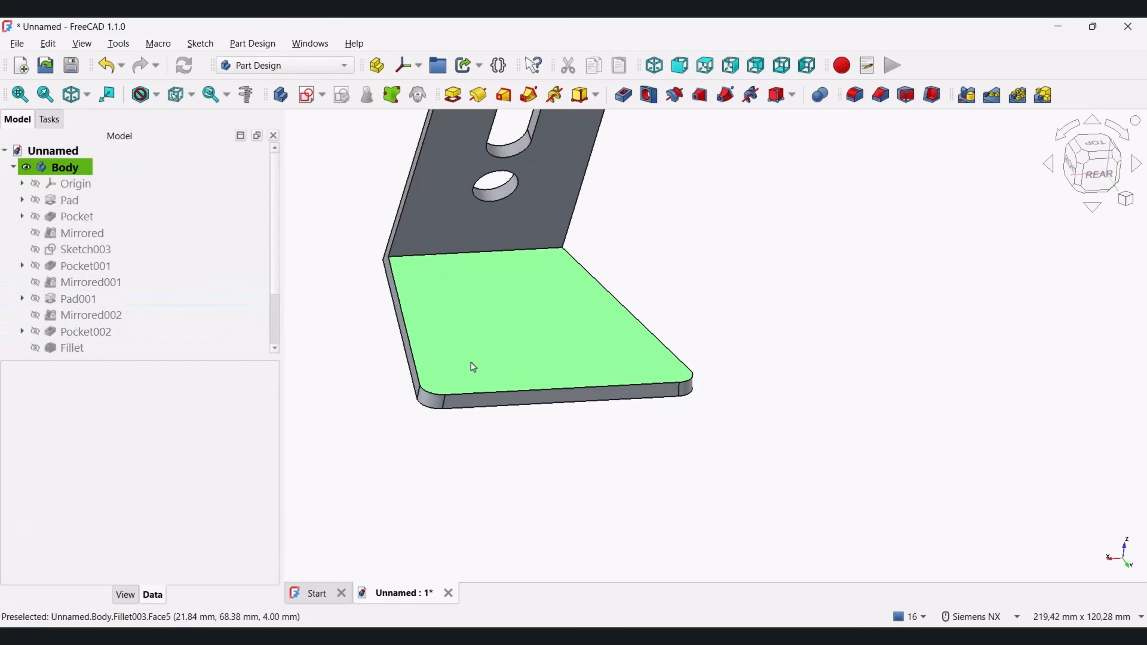
Step: Check the bend radii in the PDF drawing and fillet the inner bend edge between the plates with a 10 mm radius
scroll(470, 362, down, 2)
mouse_move(494, 368)
middle_down()
mouse_move(612, 338)
mouse_move(428, 452)
middle_up()
key(alt+Tab)
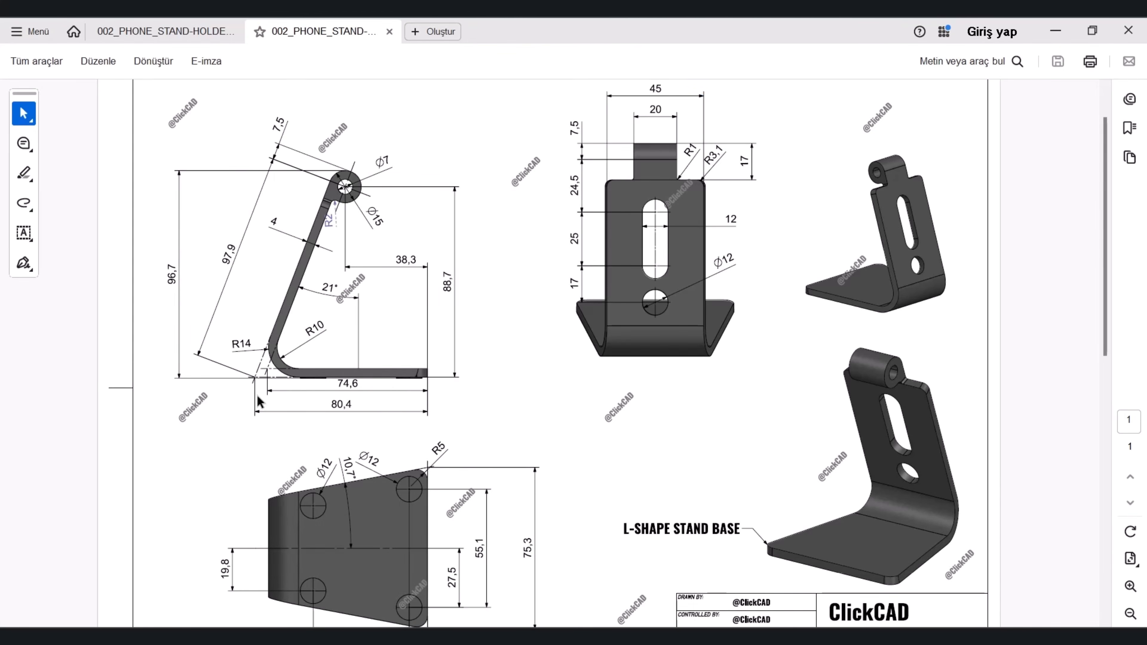
ctrl+scroll(260, 401, up, 4)
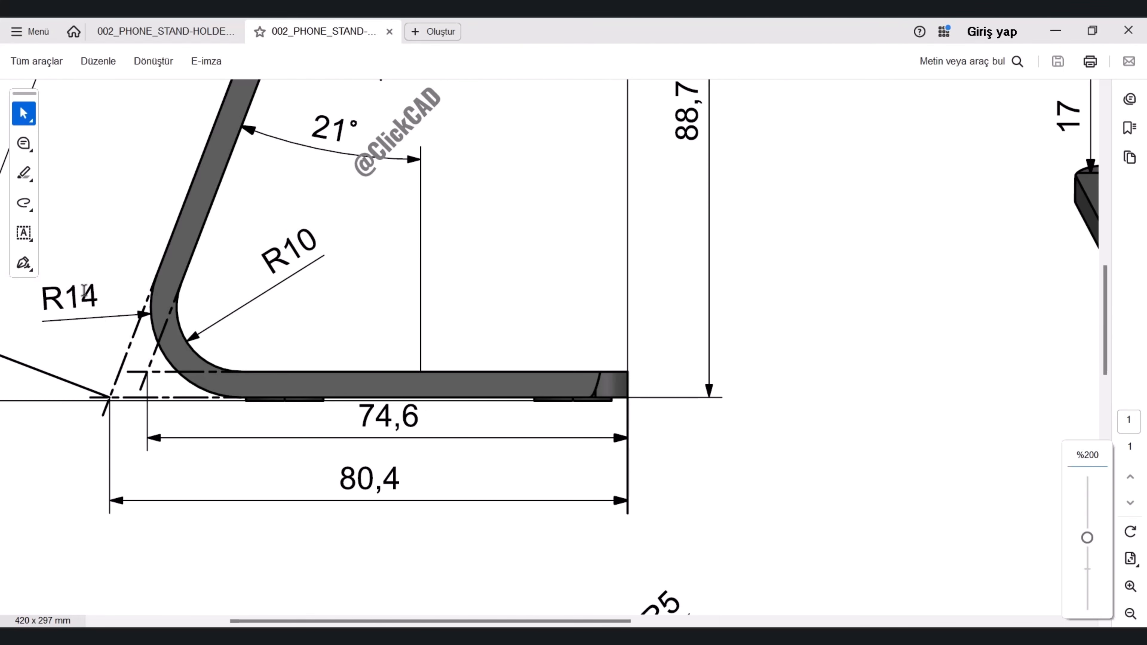
key(alt+Tab)
click(472, 353)
middle_drag(472, 353, 552, 356)
scroll(506, 355, up, 4)
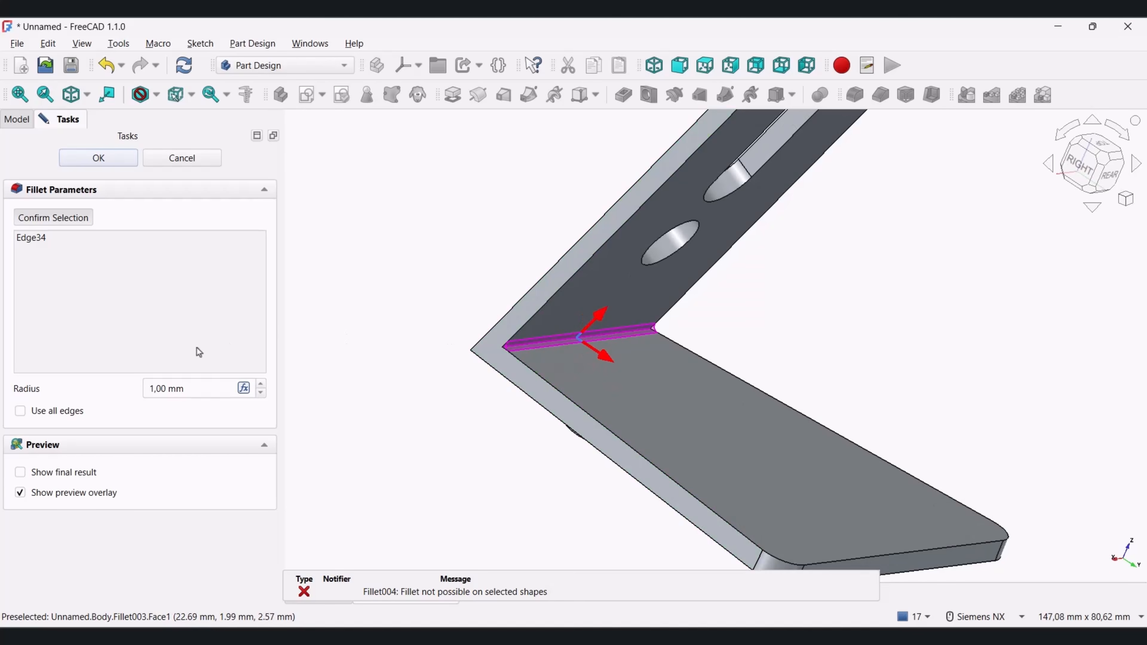
triple_click(186, 387)
text(10)
key(Return)
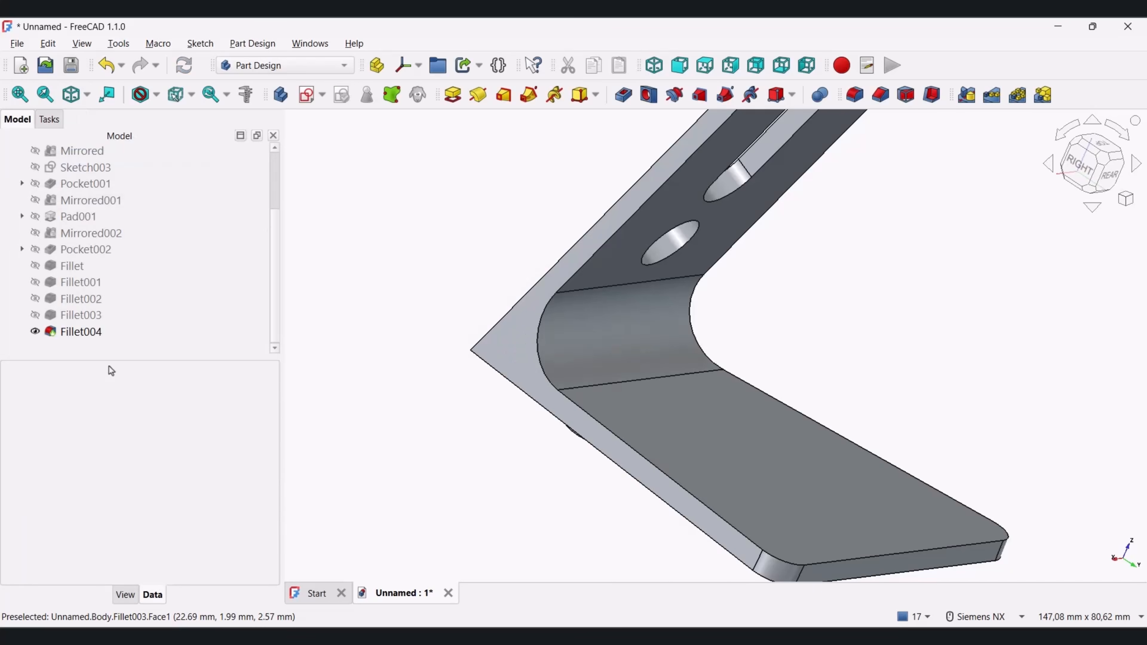
Step: Fillet the outer bend edge of the stand with a 14 mm radius
middle_drag(411, 429, 486, 295)
click(490, 307)
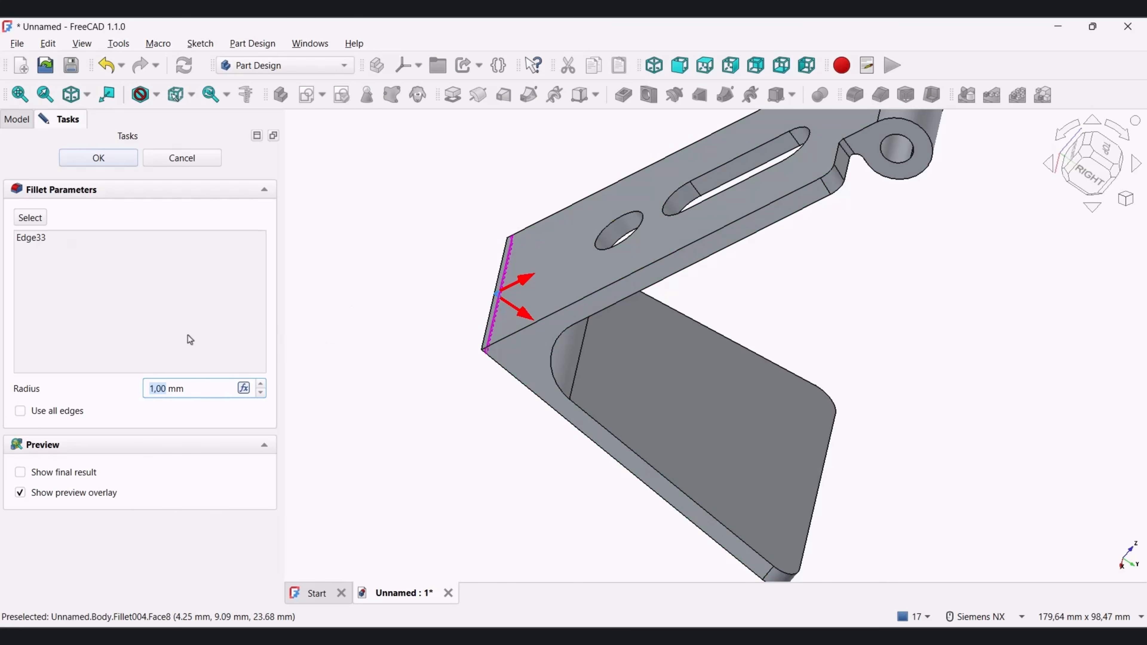
text(14)
key(Return)
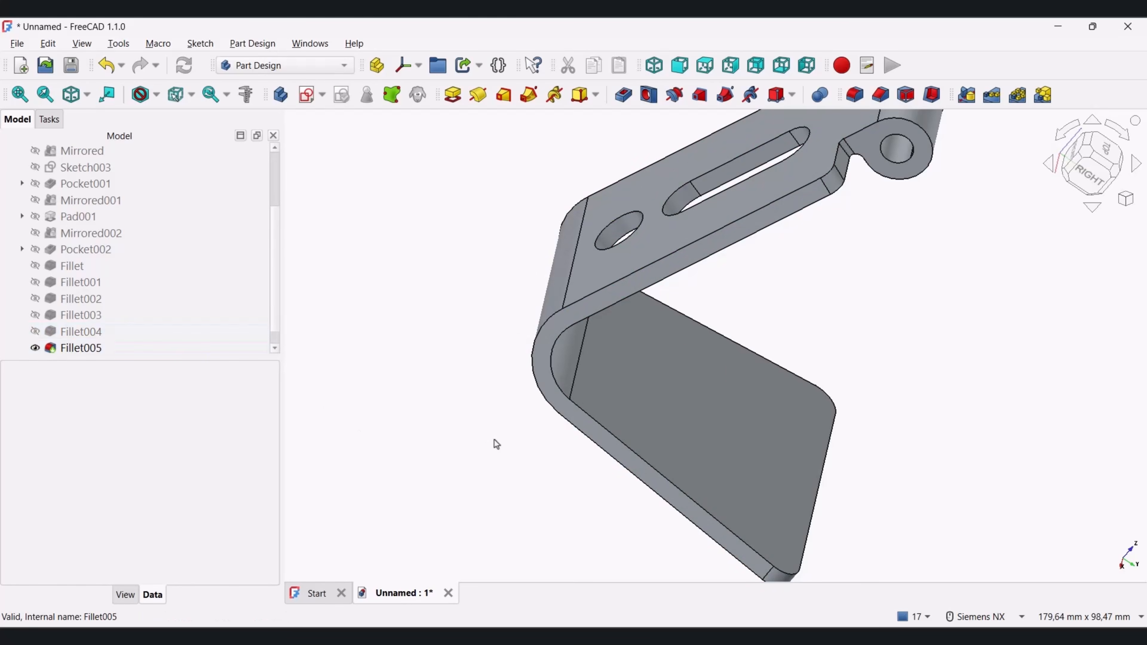
Step: Chamfer the slot's rim on the upright plate's rear-view face with an equal distance of 0.5 mm
scroll(592, 415, down, 5)
middle_drag(495, 363, 415, 357)
scroll(630, 248, up, 6)
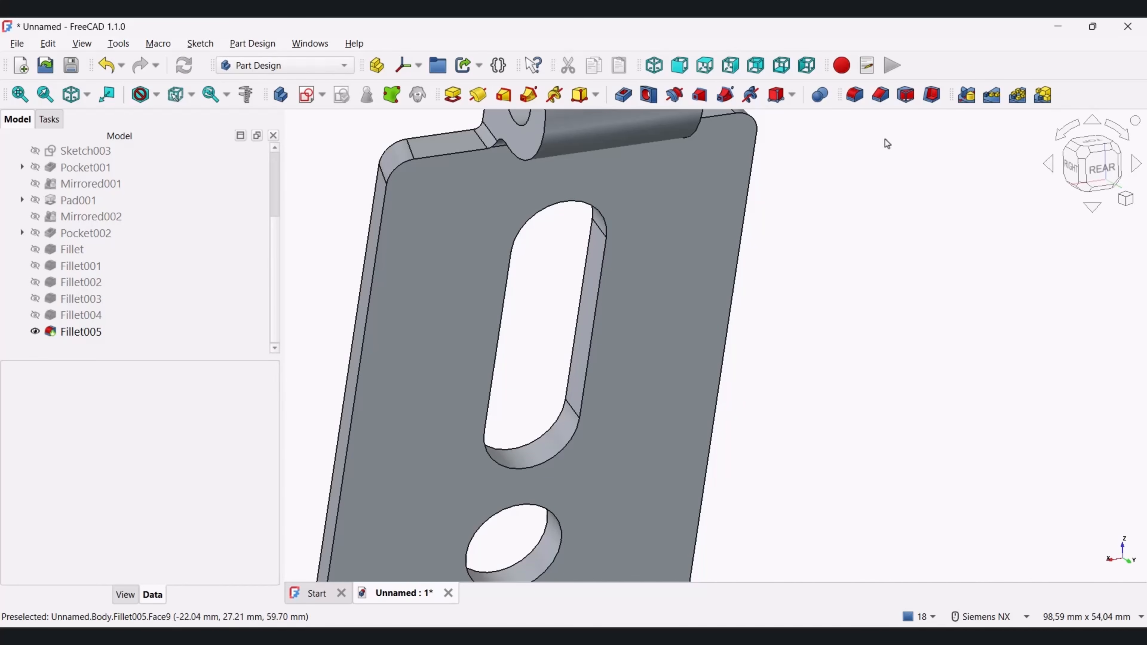
click(880, 95)
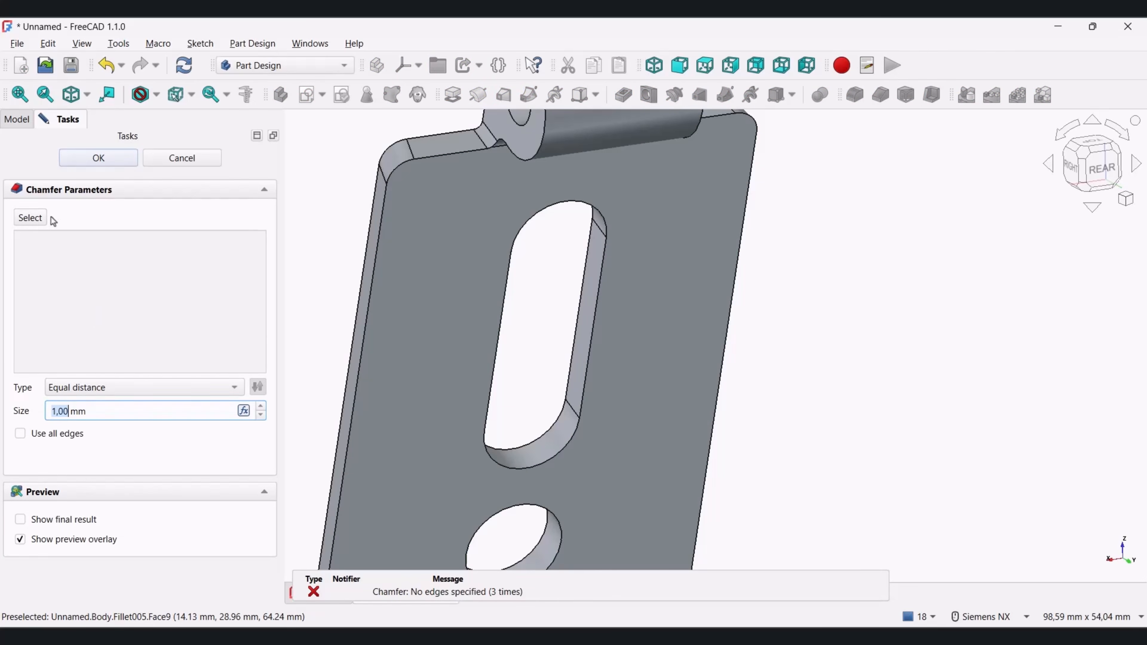
click(39, 221)
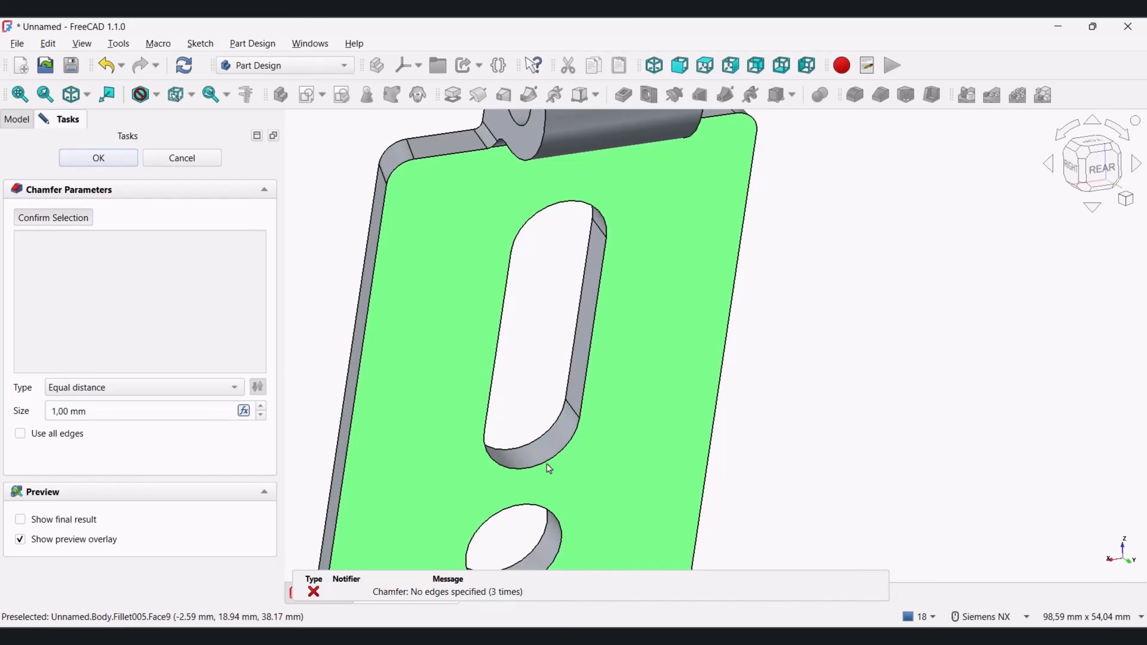
click(548, 461)
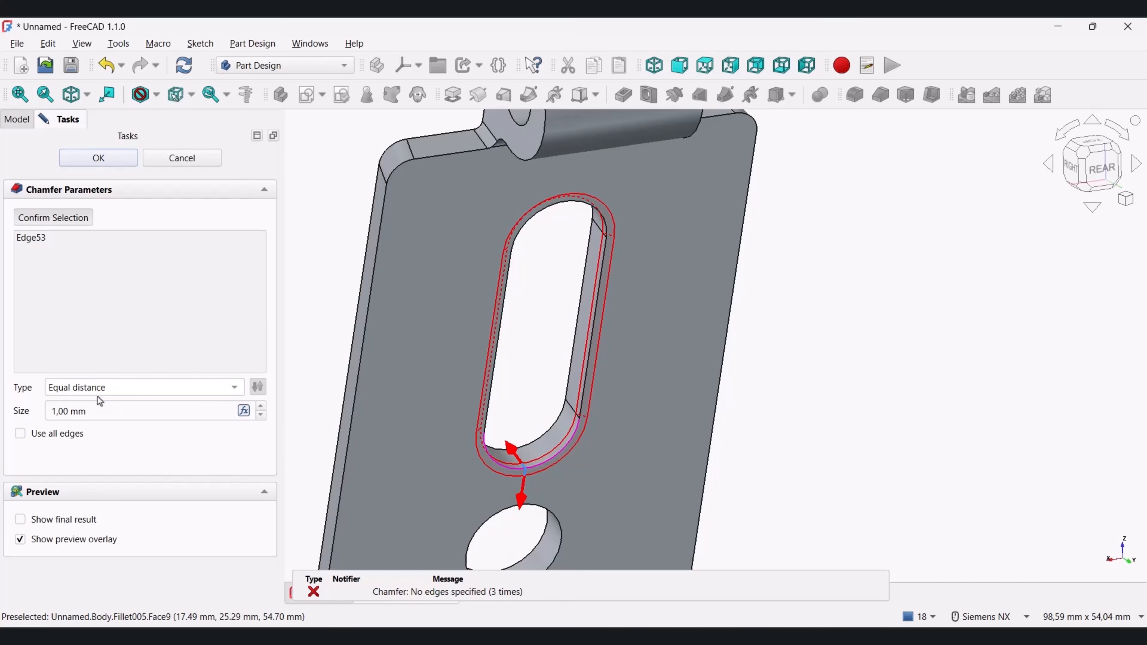
click(102, 412)
drag(33, 412, 2, 408)
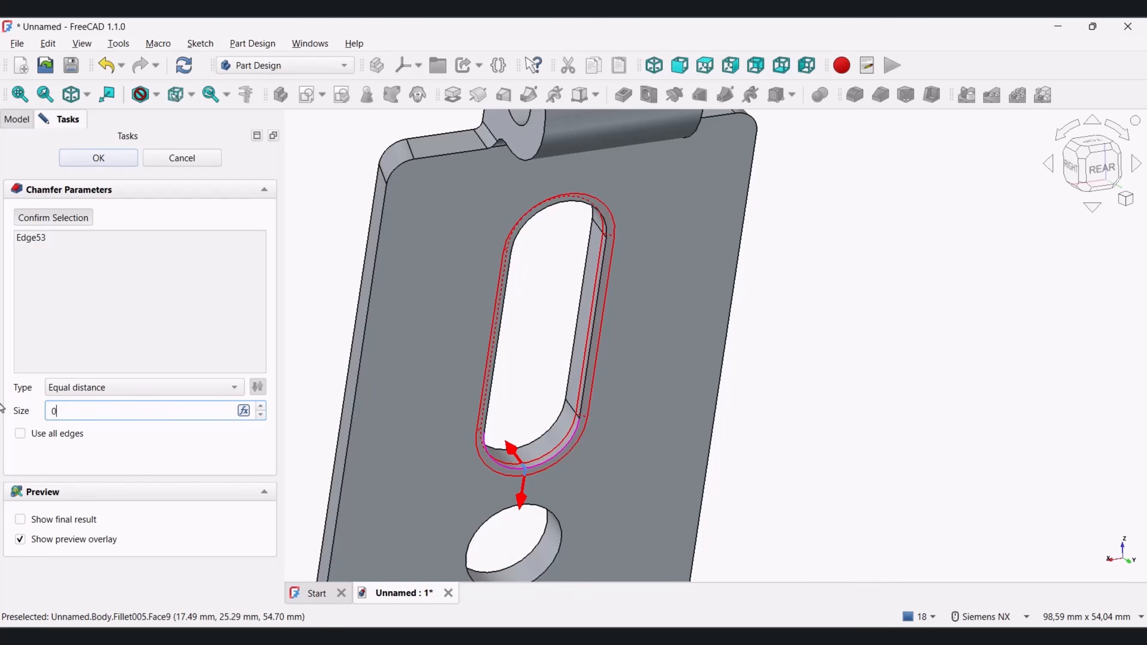
key(Return)
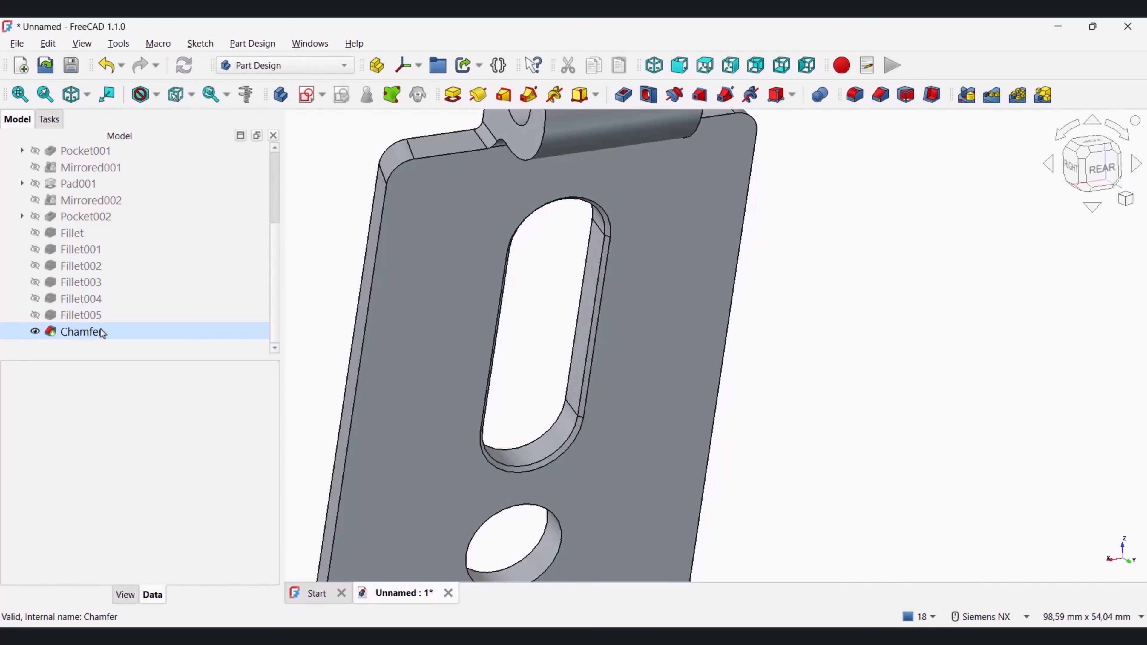
Step: Add the slot's opposite rim and both rims of the round hole to the 0.5 mm chamfer
double_click(90, 330)
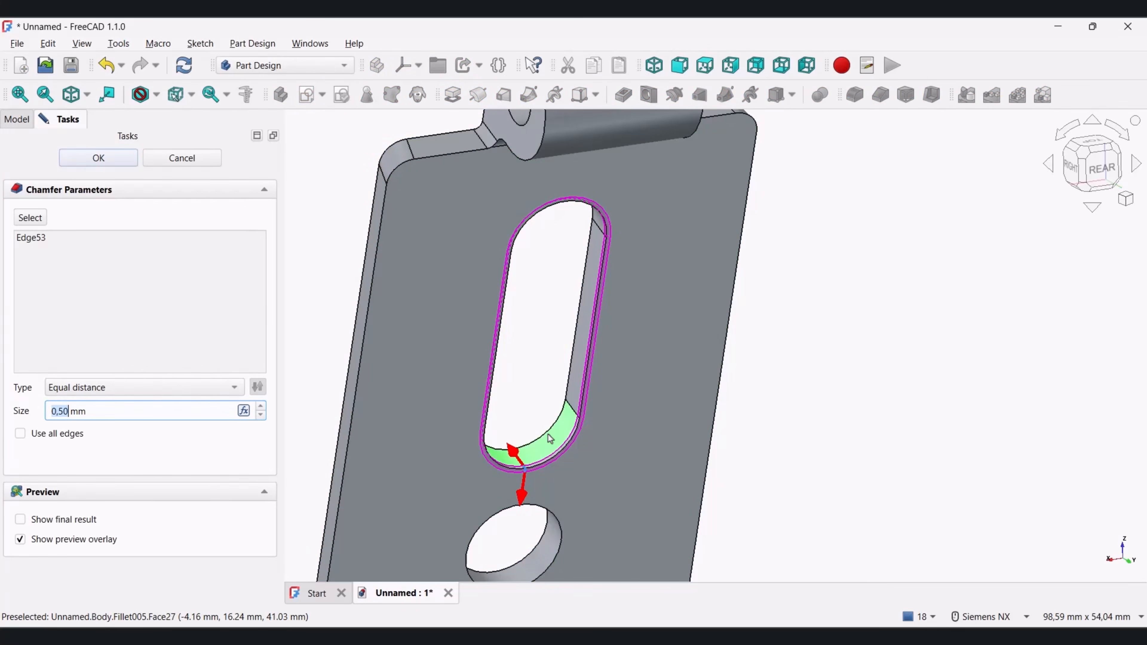
click(32, 219)
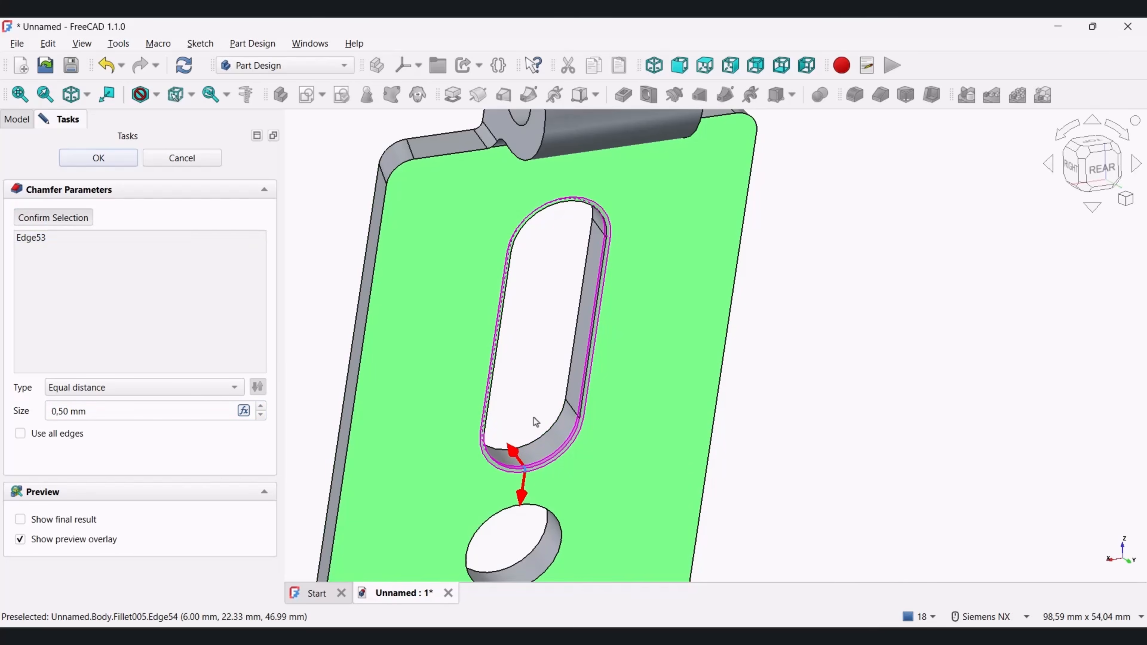
click(549, 427)
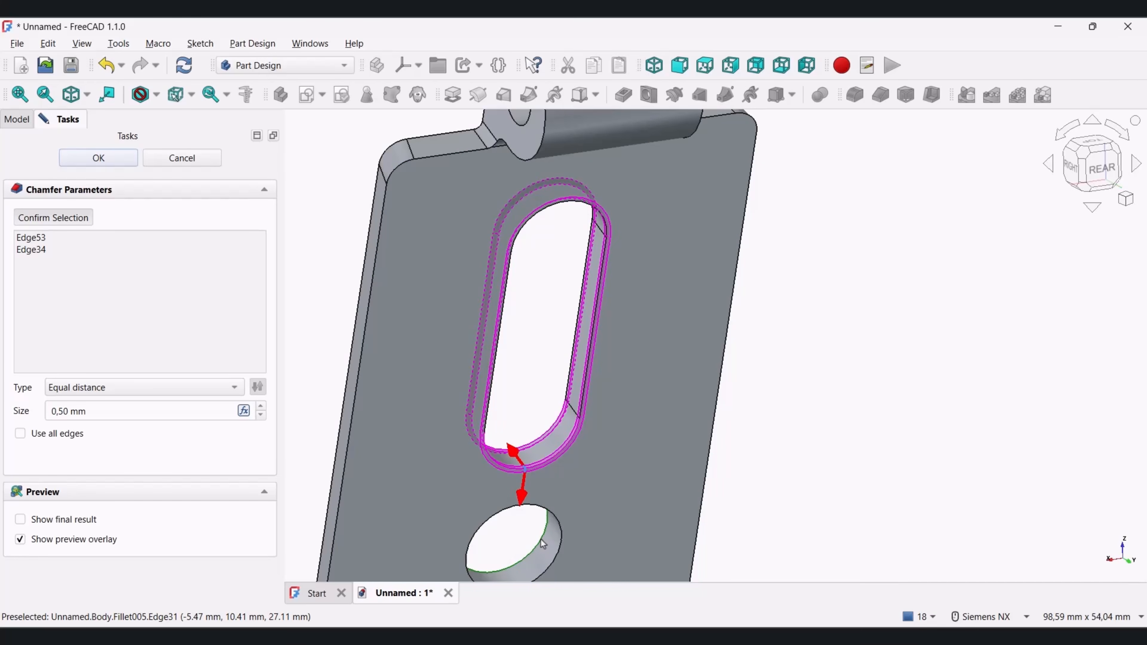
click(543, 545)
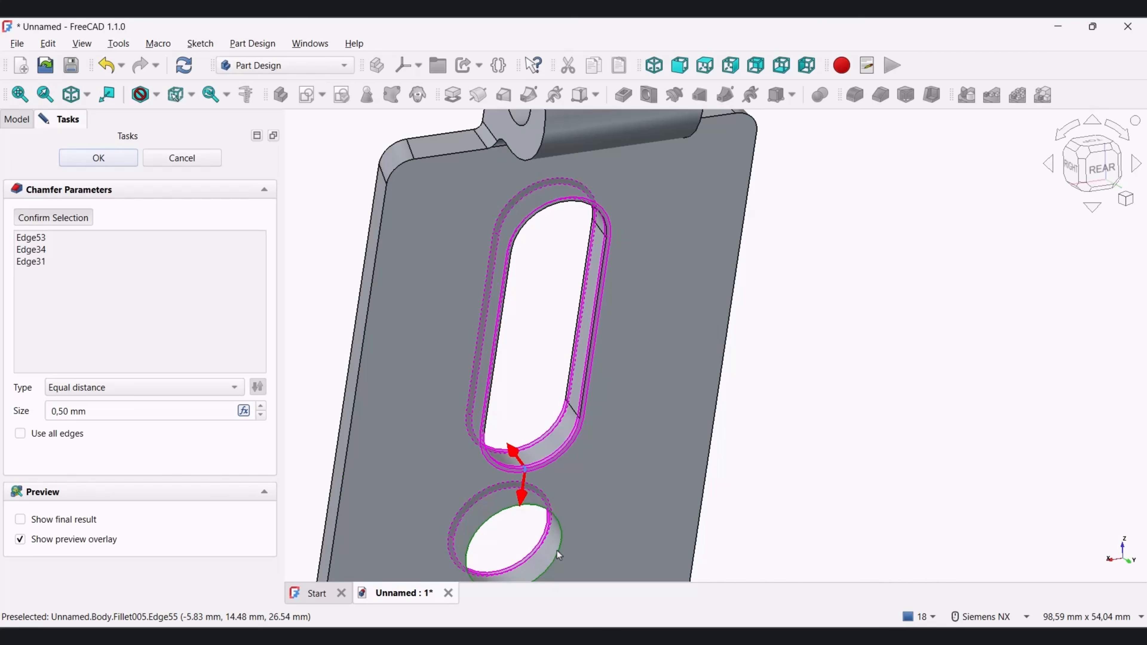
click(116, 159)
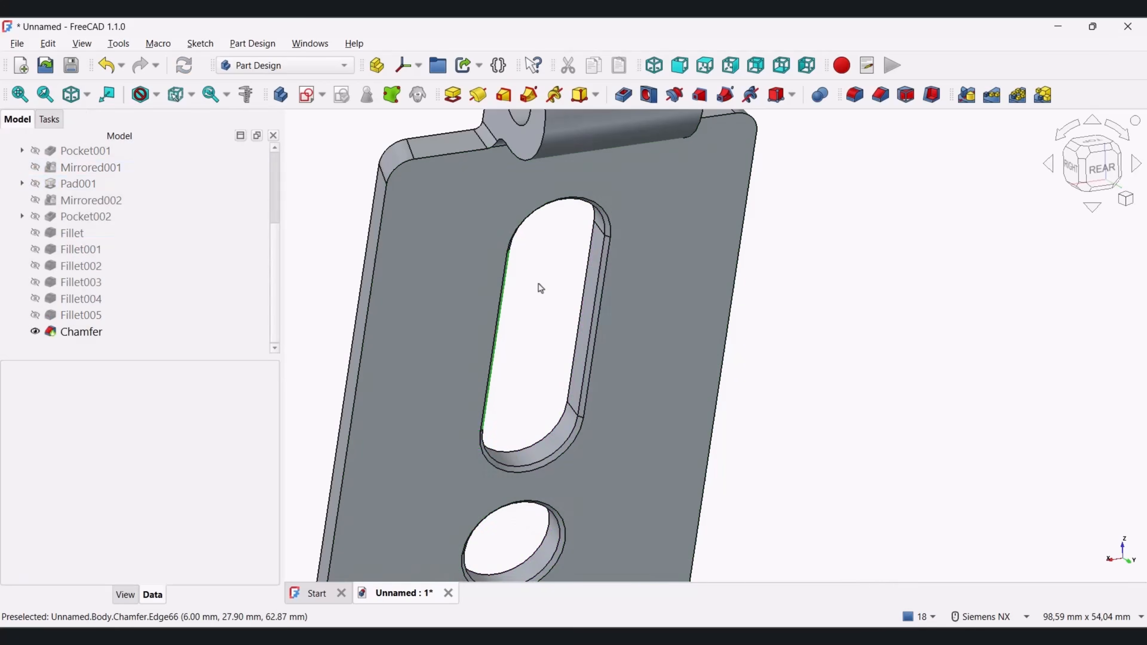
Step: Create a second body and label the finished stand body STAND BASE
scroll(541, 288, down, 5)
middle_drag(570, 283, 596, 291)
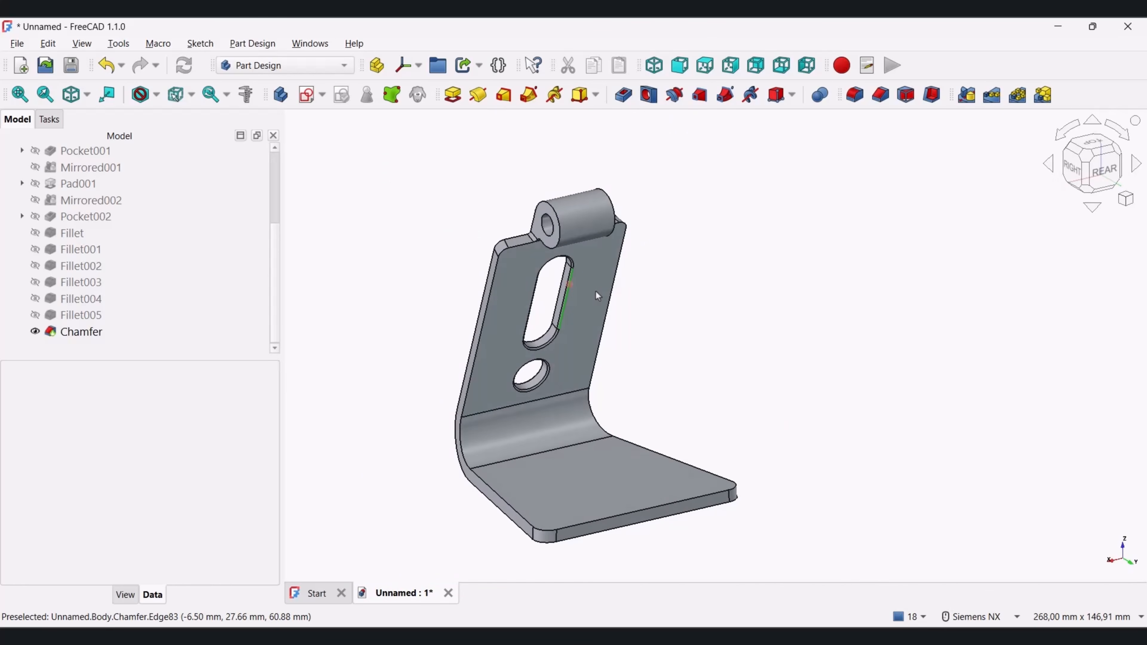
mouse_move(617, 367)
middle_down()
mouse_move(743, 336)
mouse_move(936, 368)
mouse_move(619, 350)
middle_up()
scroll(16, 159, up, 3)
click(13, 167)
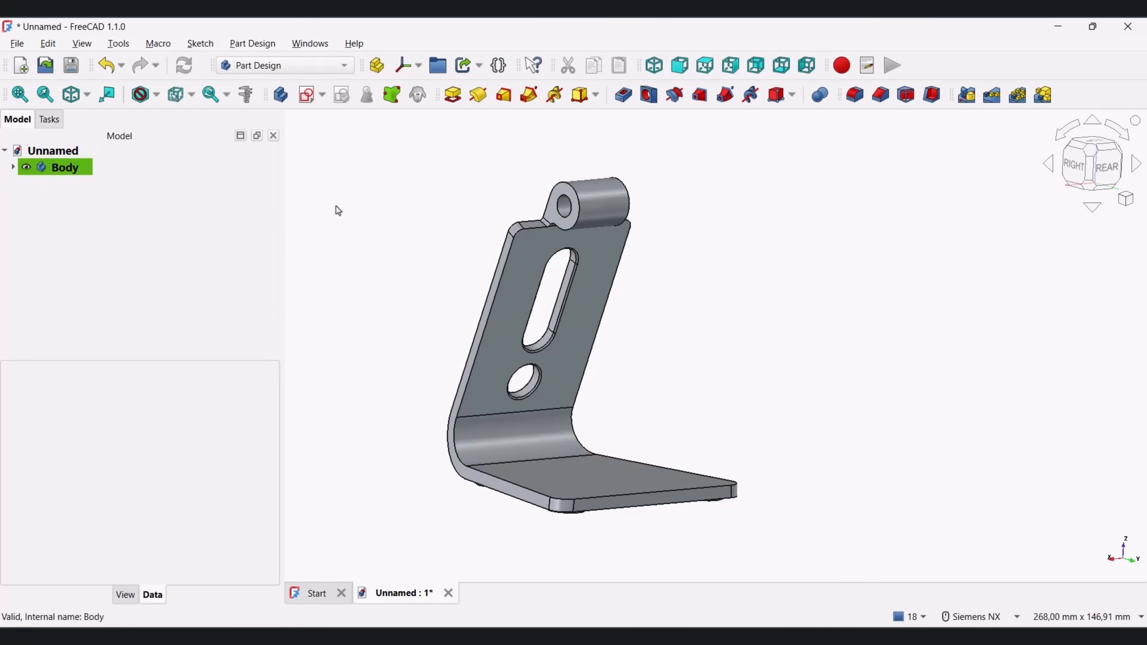
click(280, 95)
click(68, 168)
click(117, 447)
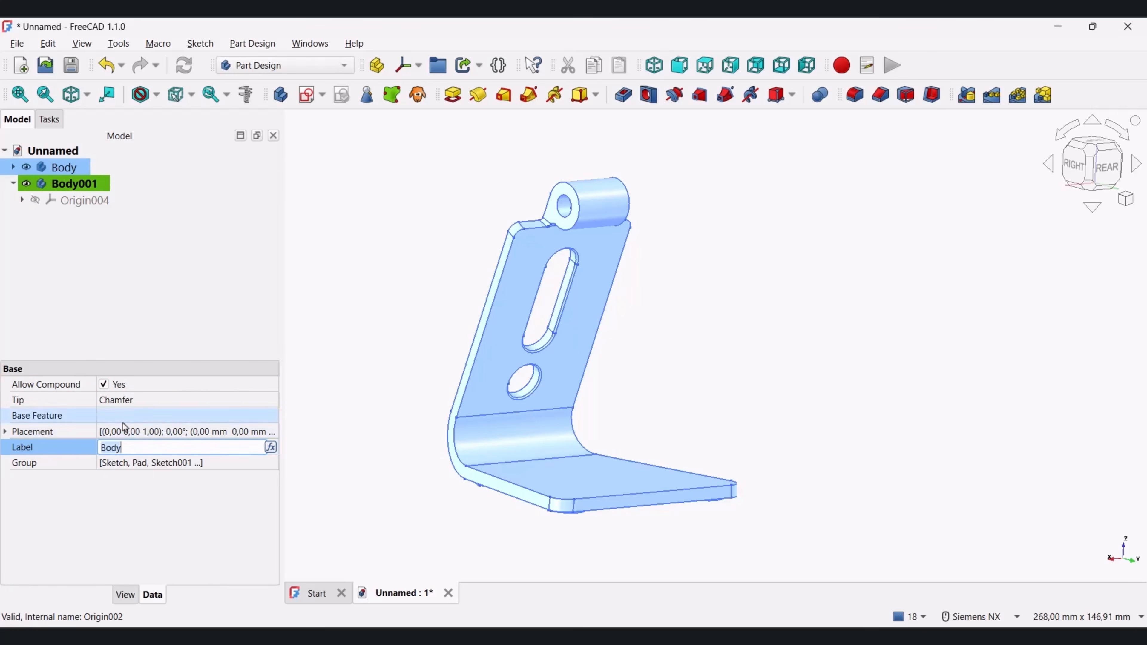
text(STAND BASE)
key(Return)
Step: Label the new body HOLDER and start a sketch on its YZ plane
click(84, 202)
click(81, 184)
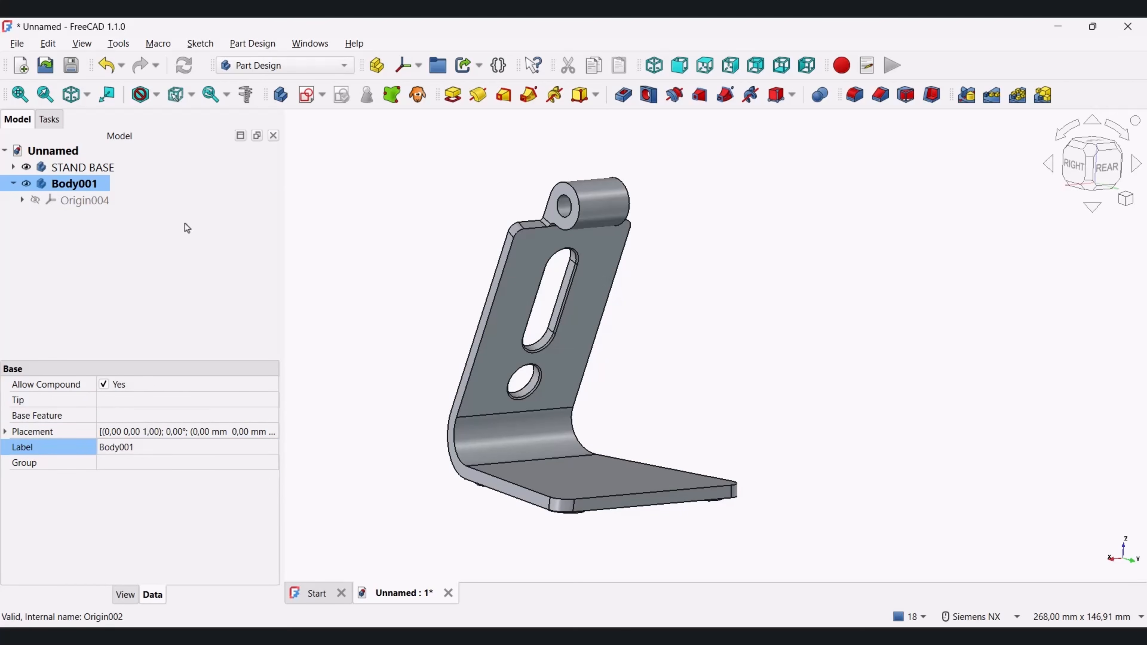
click(140, 445)
text(HOLDER)
key(Return)
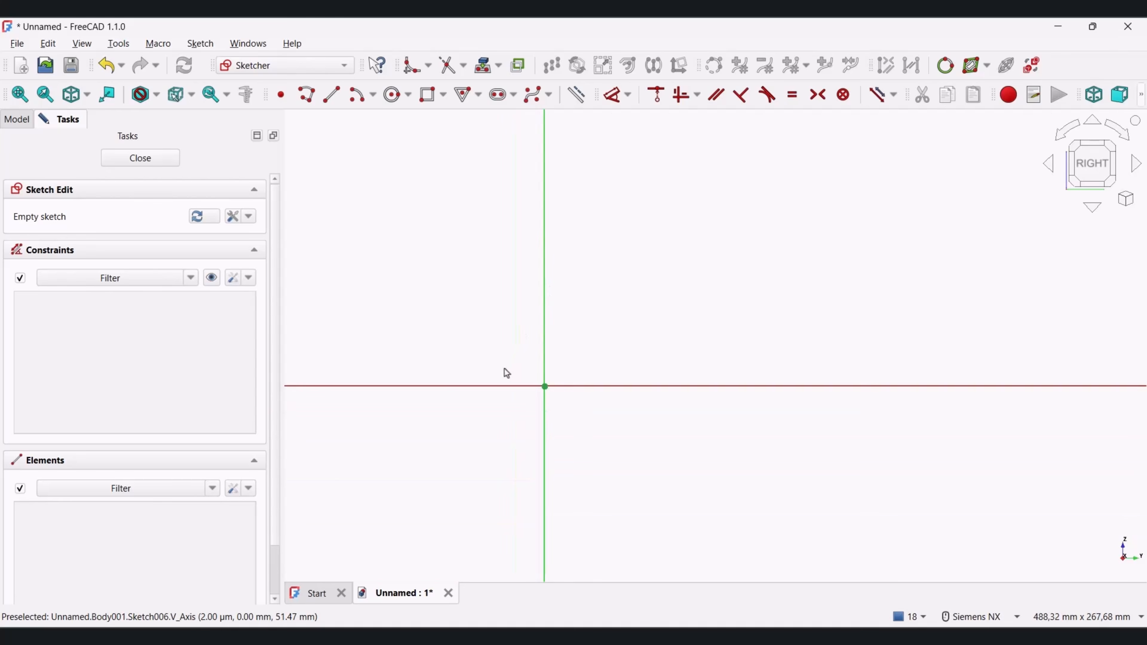
Step: Consult the holder plate drawing, then draw a 7 mm diameter circle and constrain its centre to the sketch origin
key(alt+Tab)
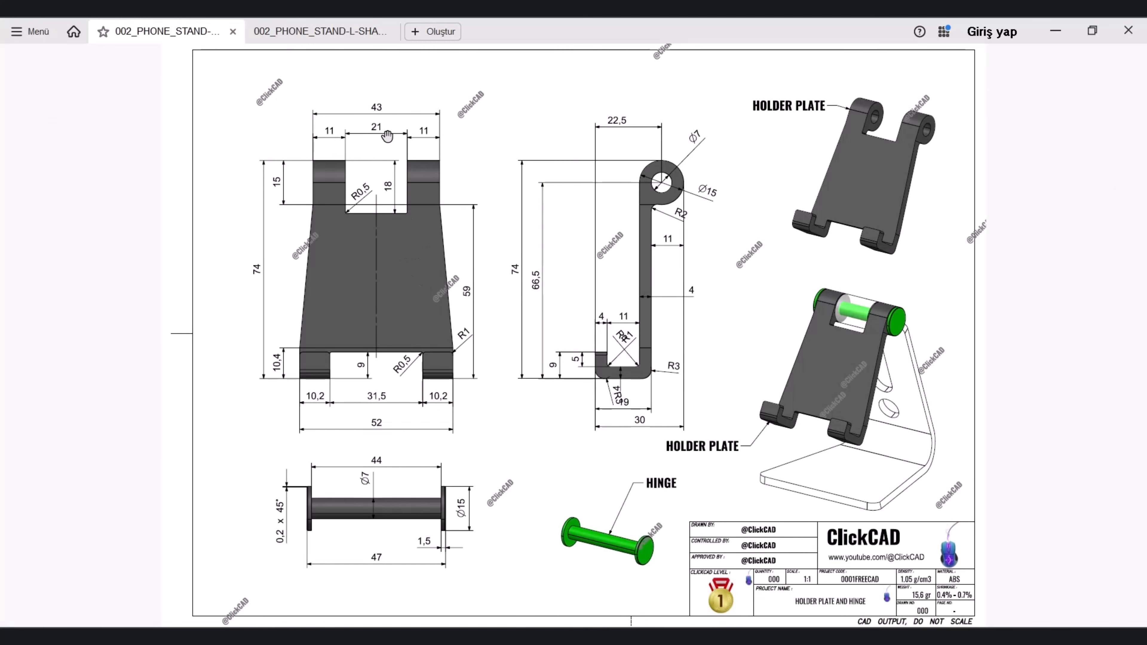
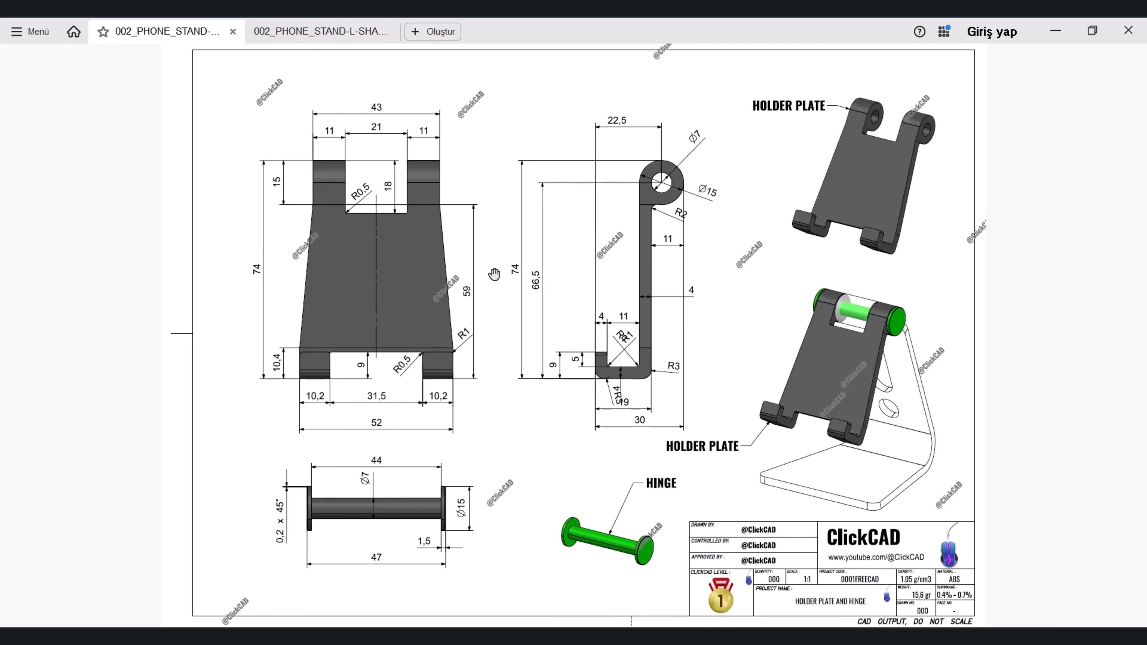
key(alt+Tab)
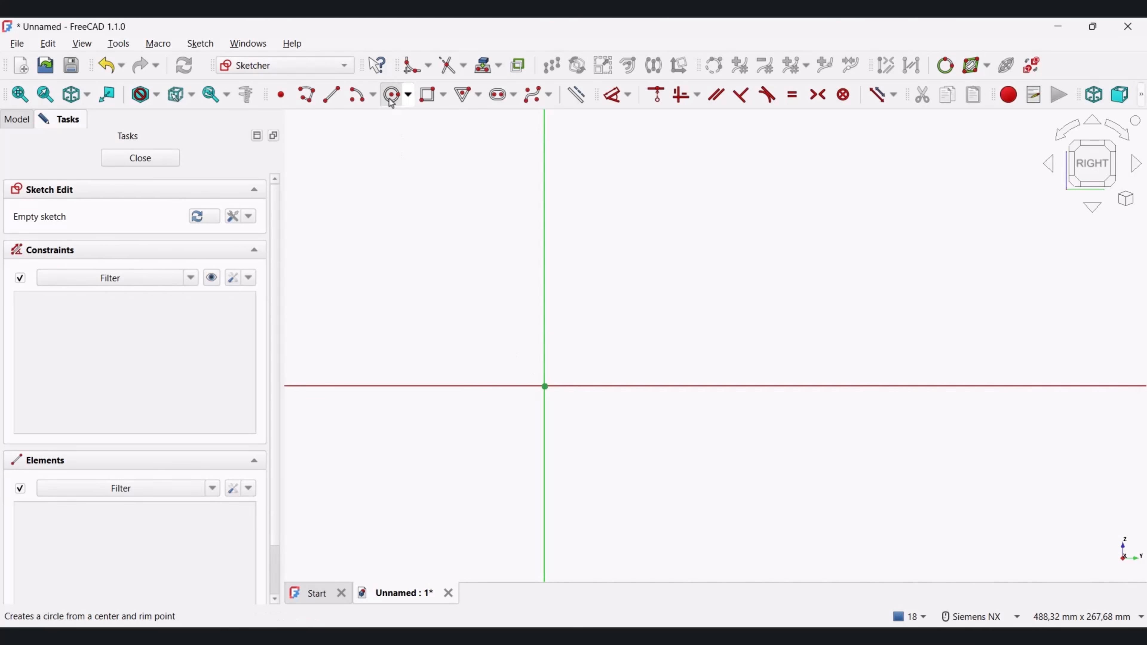
click(393, 95)
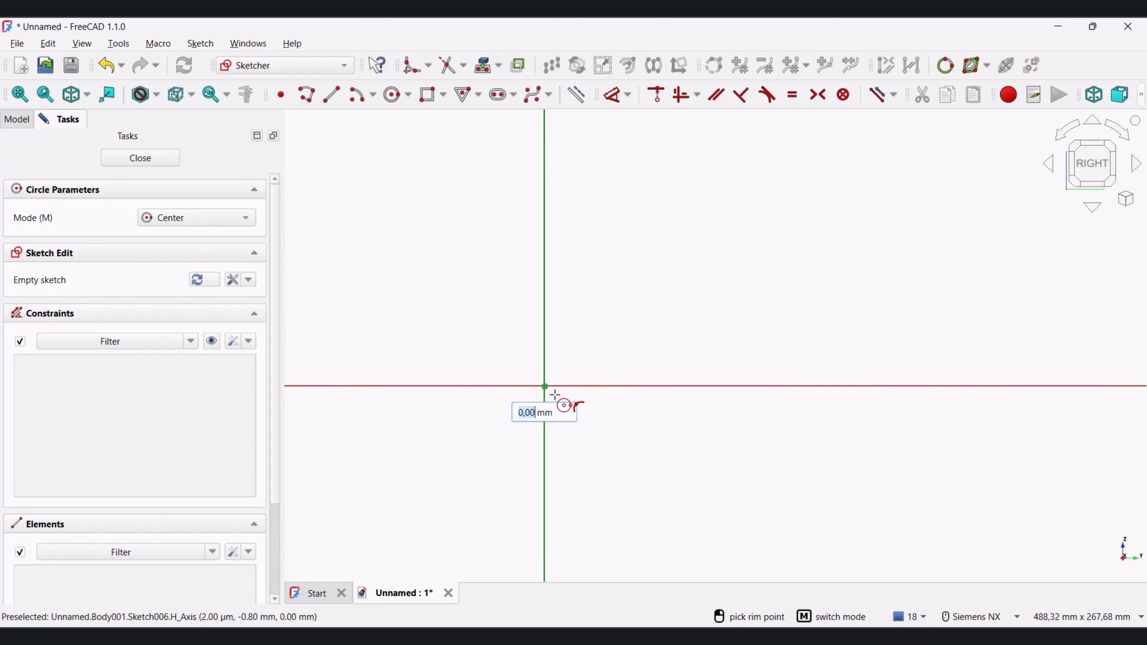
scroll(600, 260, up, 10)
click(598, 260)
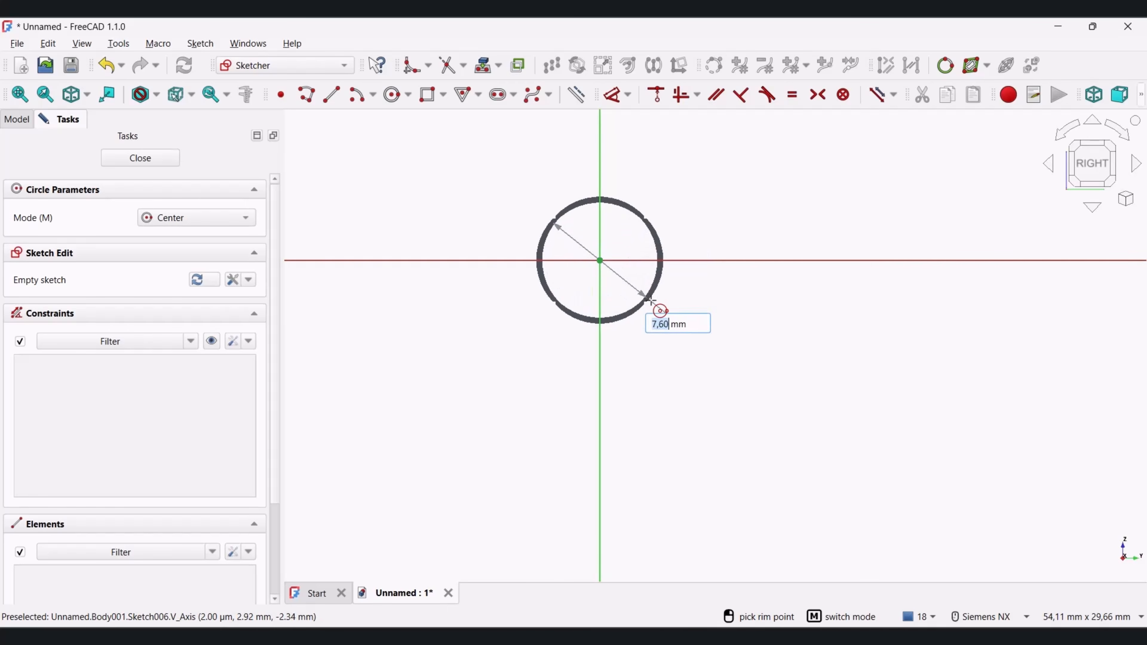
text(7)
key(Return)
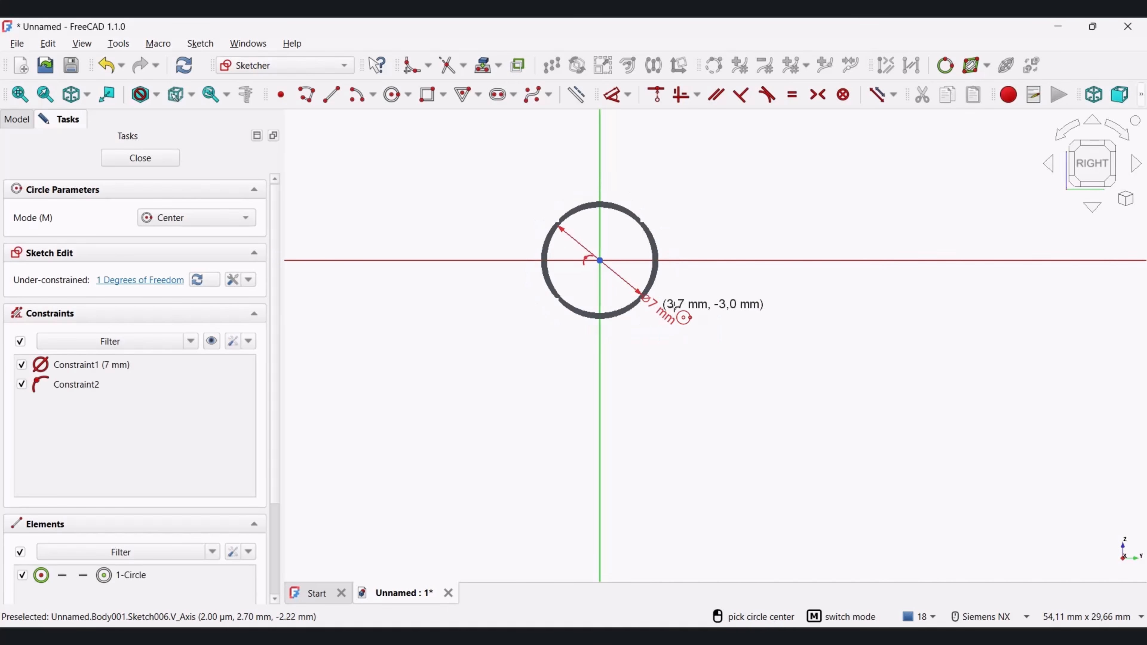
key(Escape)
mouse_move(603, 263)
mouse_down()
mouse_move(596, 217)
mouse_move(620, 234)
mouse_up()
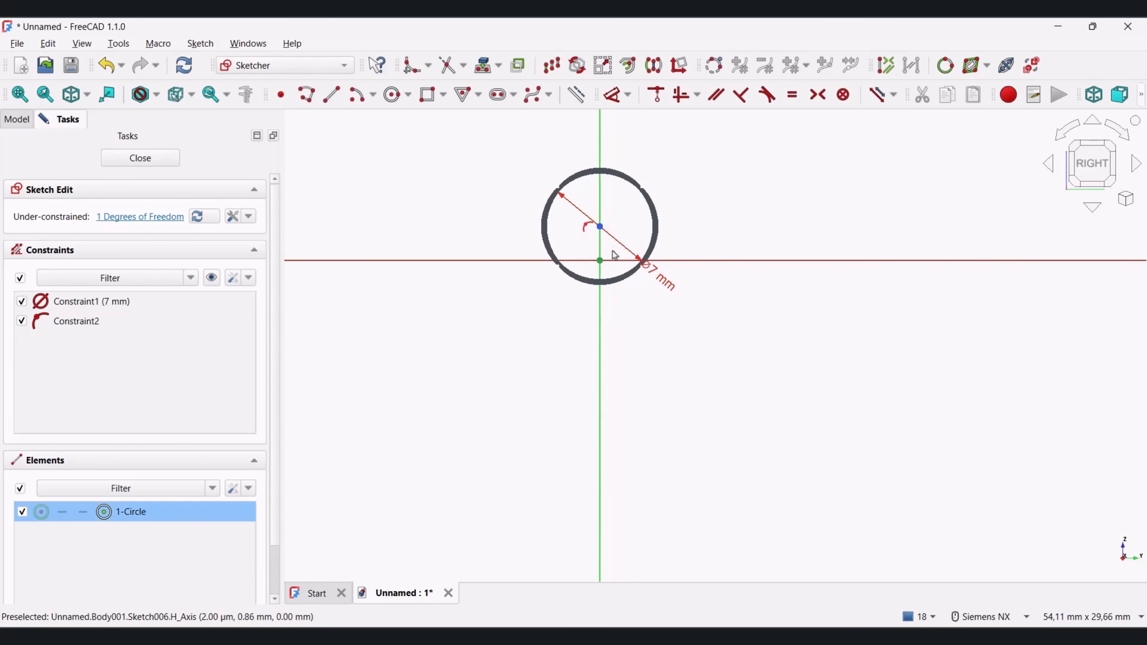
click(600, 260)
click(657, 95)
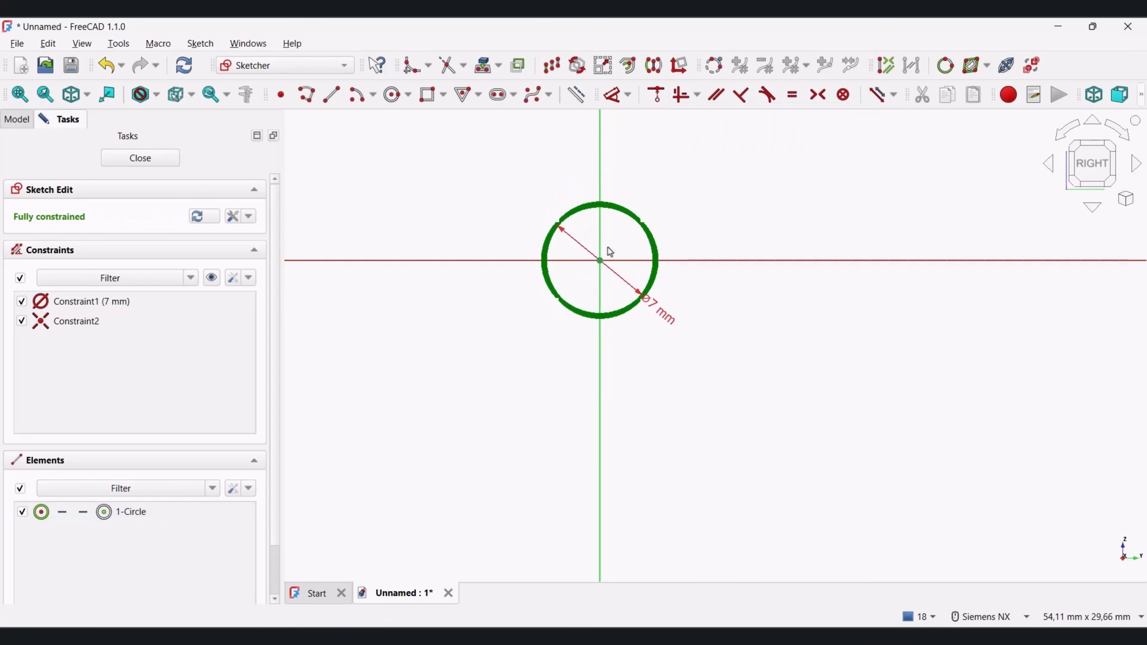
Step: Draw a 15 mm diameter circle and make its centre coincident with the origin, concentric with the 7 mm circle
click(392, 94)
click(716, 261)
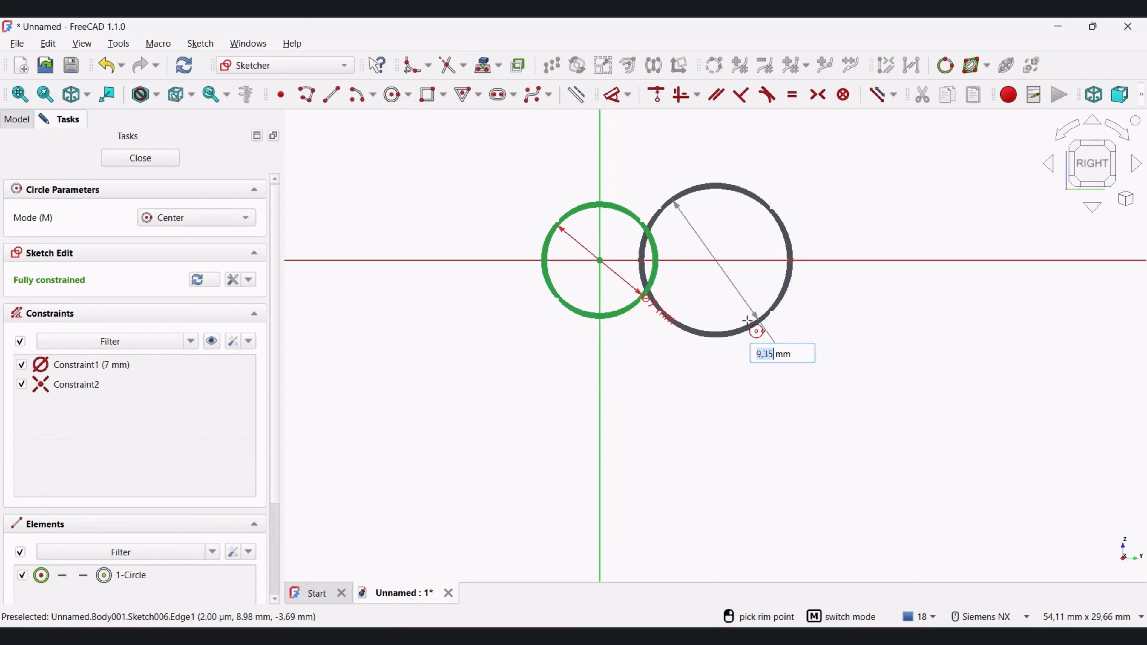
text(1)
text(5)
key(Return)
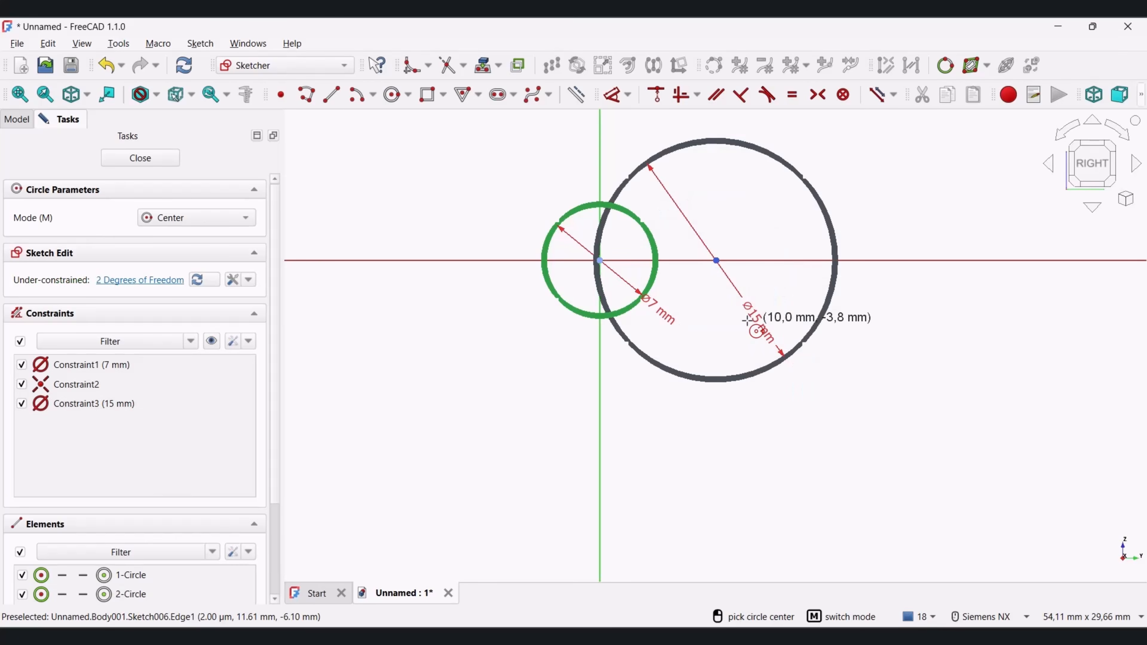
key(Escape)
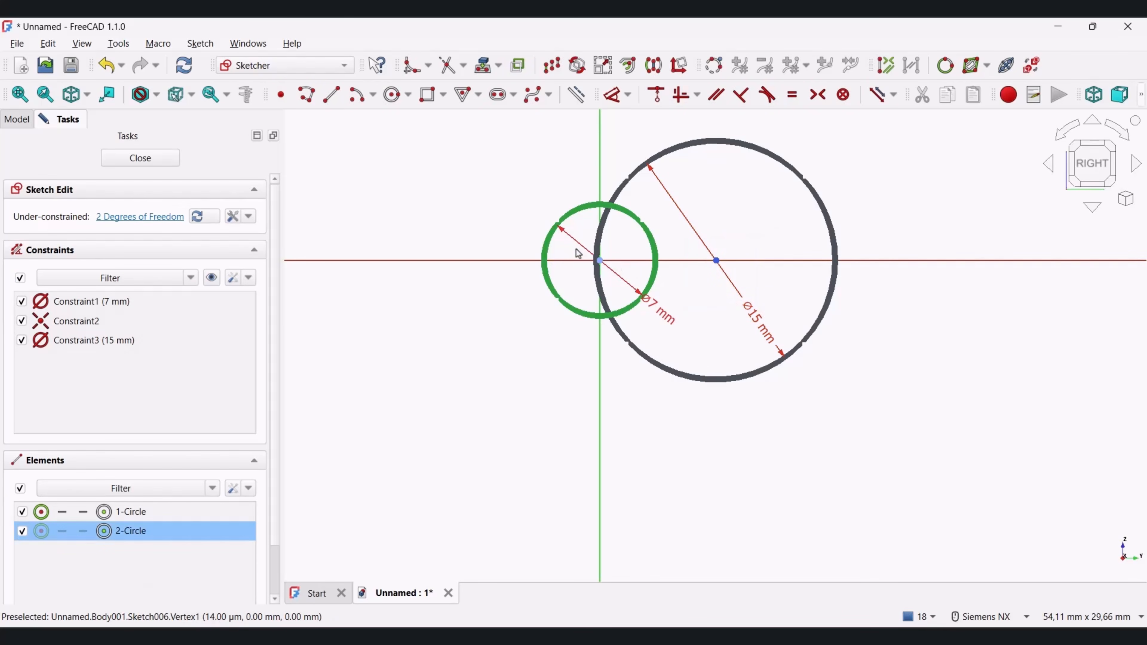
drag(576, 248, 631, 277)
click(655, 94)
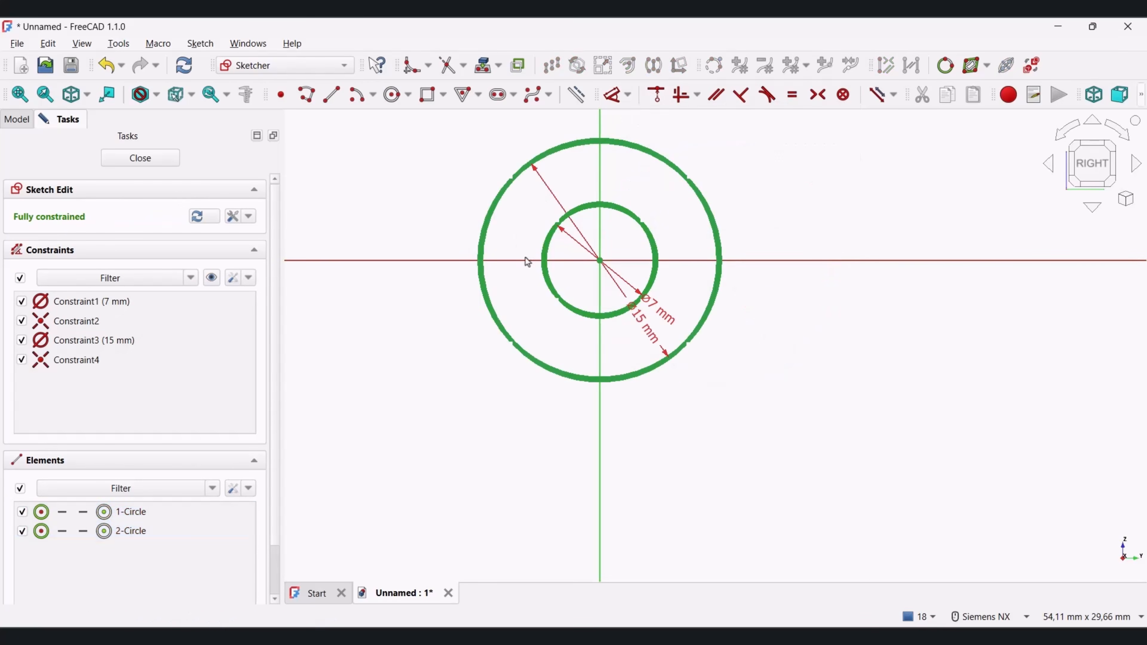
Step: Start a polyline beside the circles: long vertical line down, floor about 10 mm outward, lip about 7.4 mm up, and lip top about 10 mm outward
scroll(528, 261, down, 5)
key(g)
key(l)
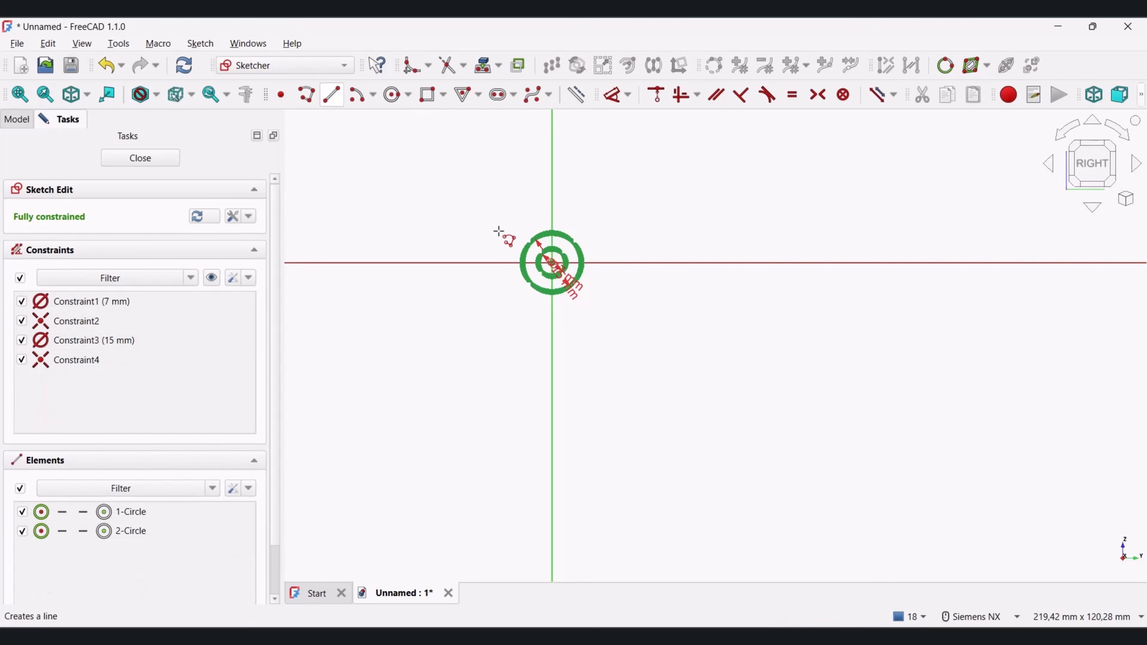
click(513, 248)
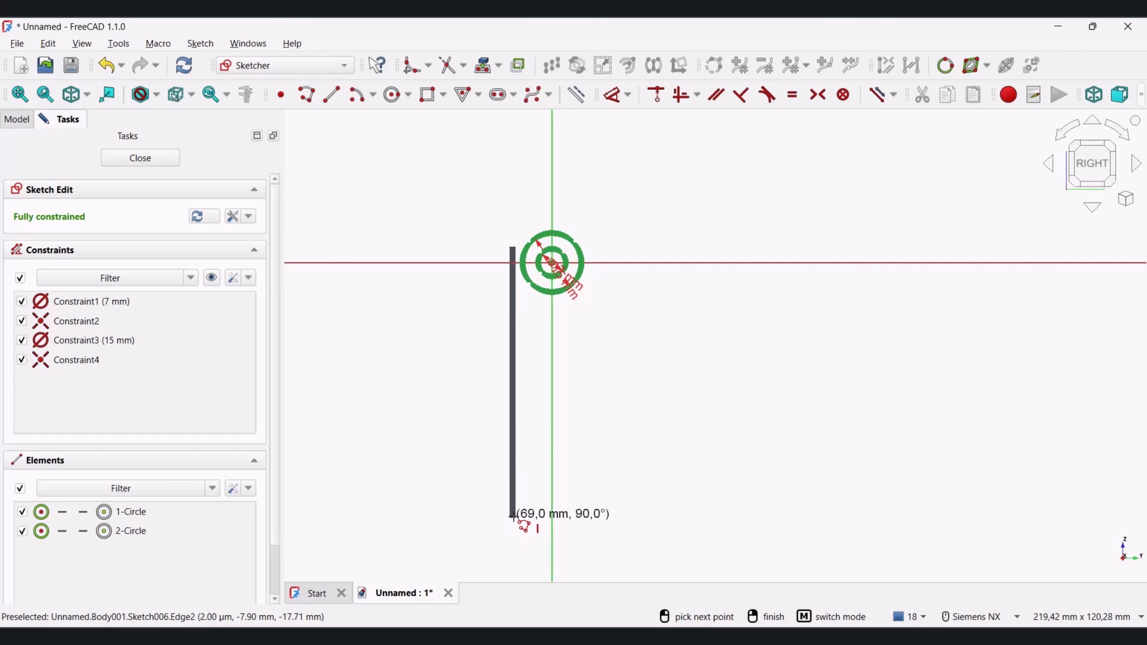
click(513, 509)
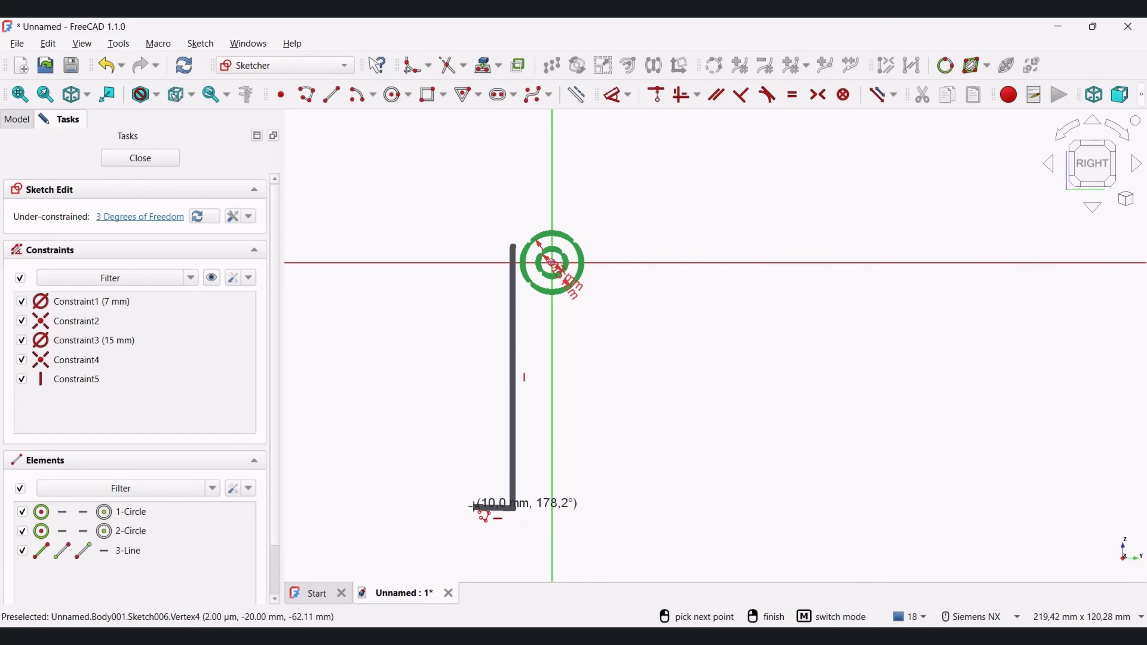
click(472, 510)
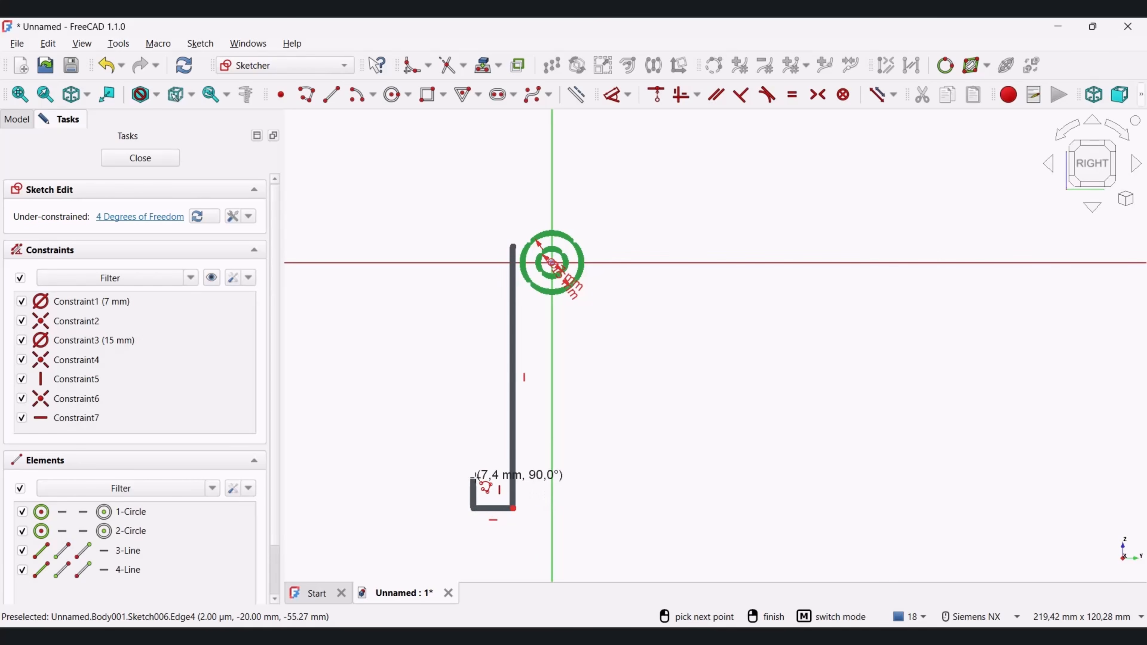
click(473, 479)
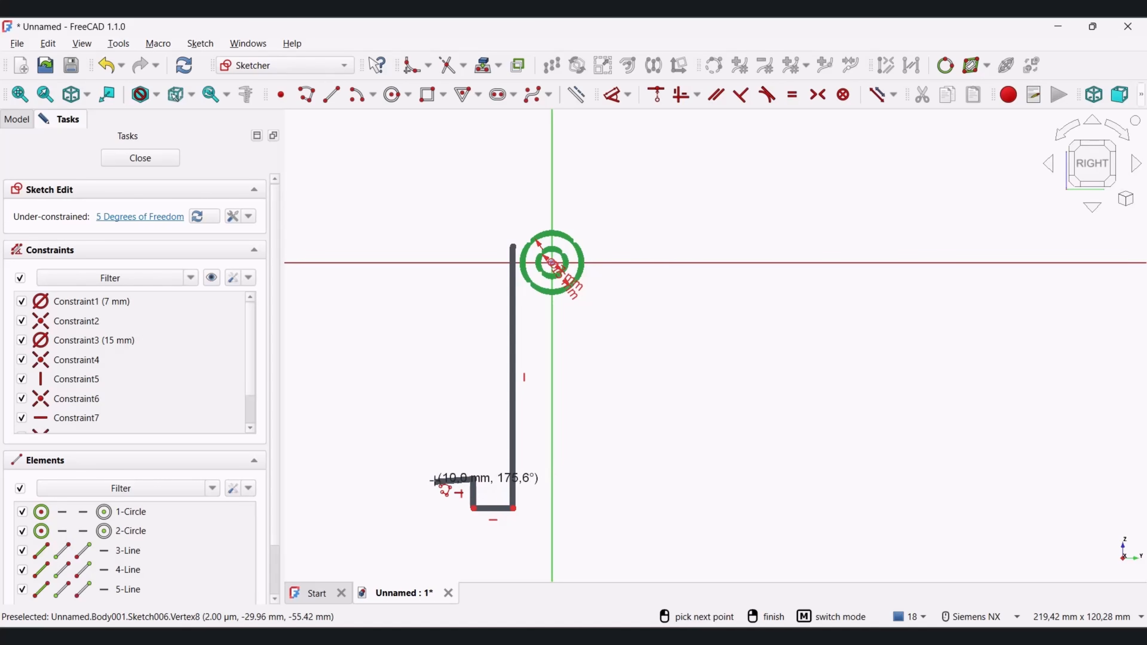
click(434, 479)
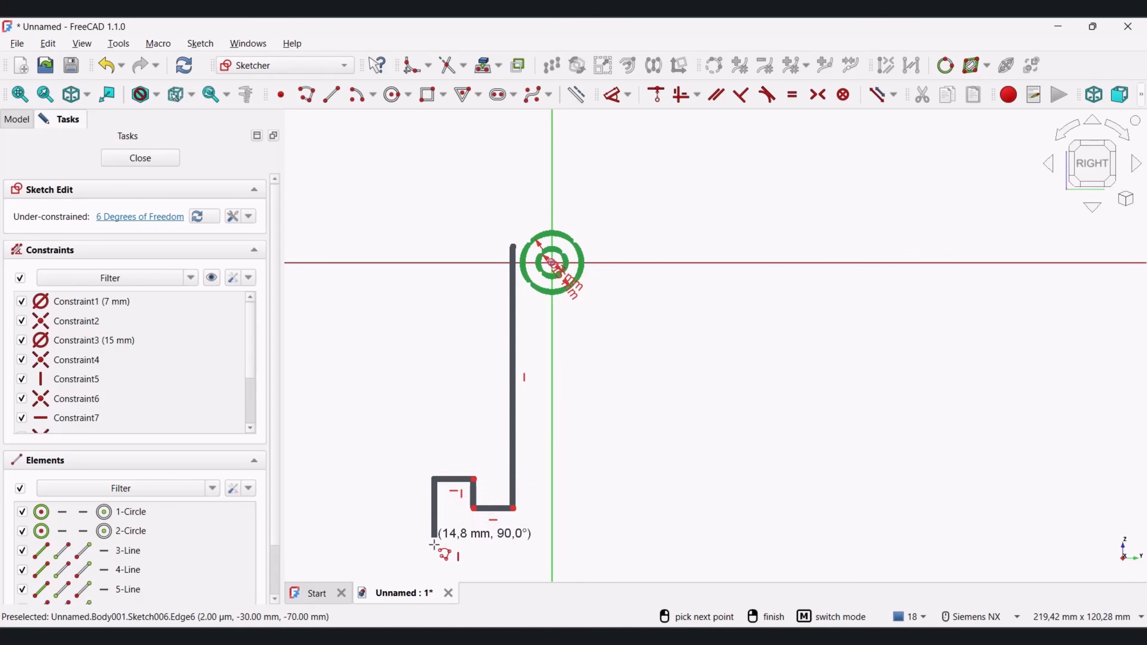
Step: Continue the polyline with the lip's outer edge about 15 mm down, the bottom edge, and a long vertical line ending below the circles
scroll(434, 544, up, 3)
click(429, 530)
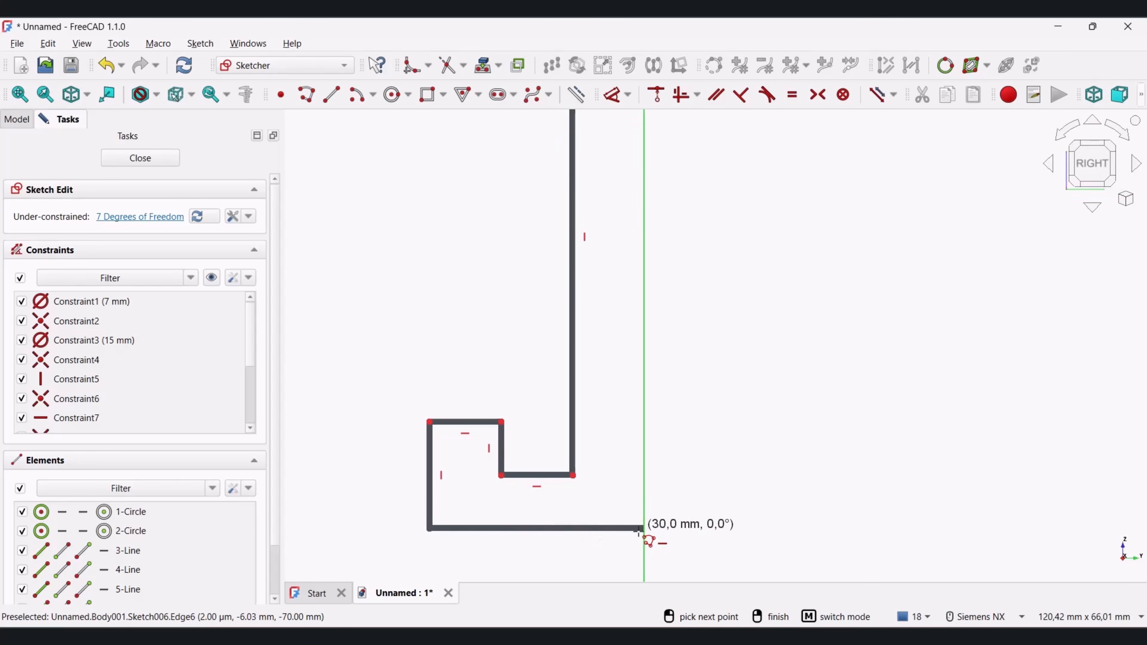
scroll(640, 530, up, 2)
scroll(641, 530, down, 5)
scroll(632, 529, up, 1)
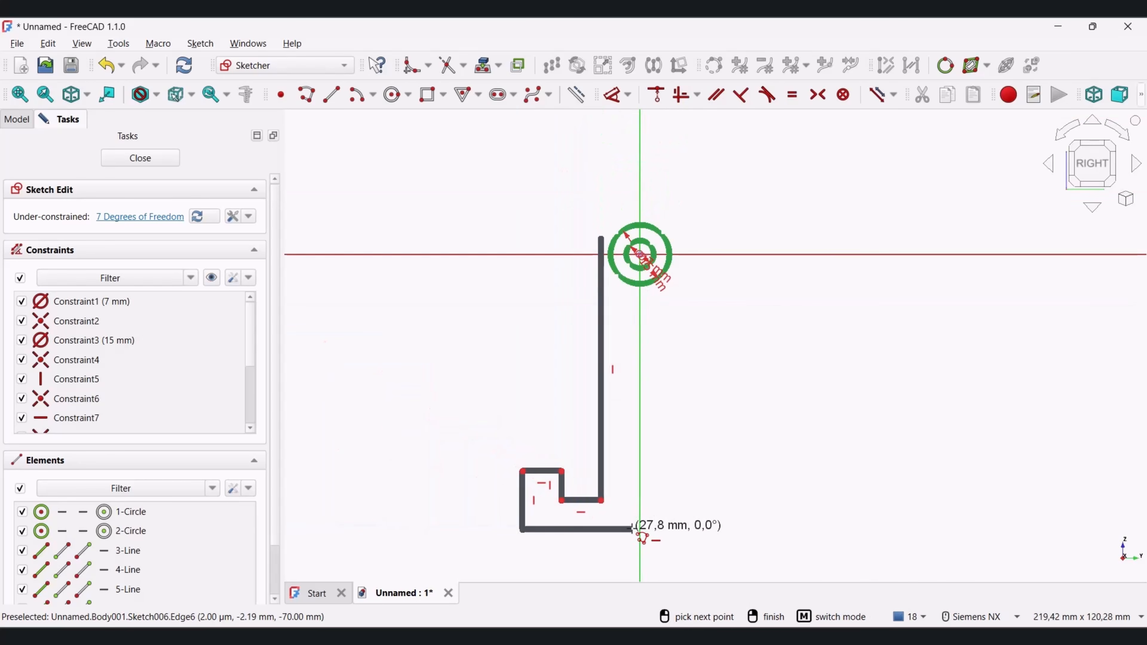
scroll(632, 529, up, 2)
click(665, 528)
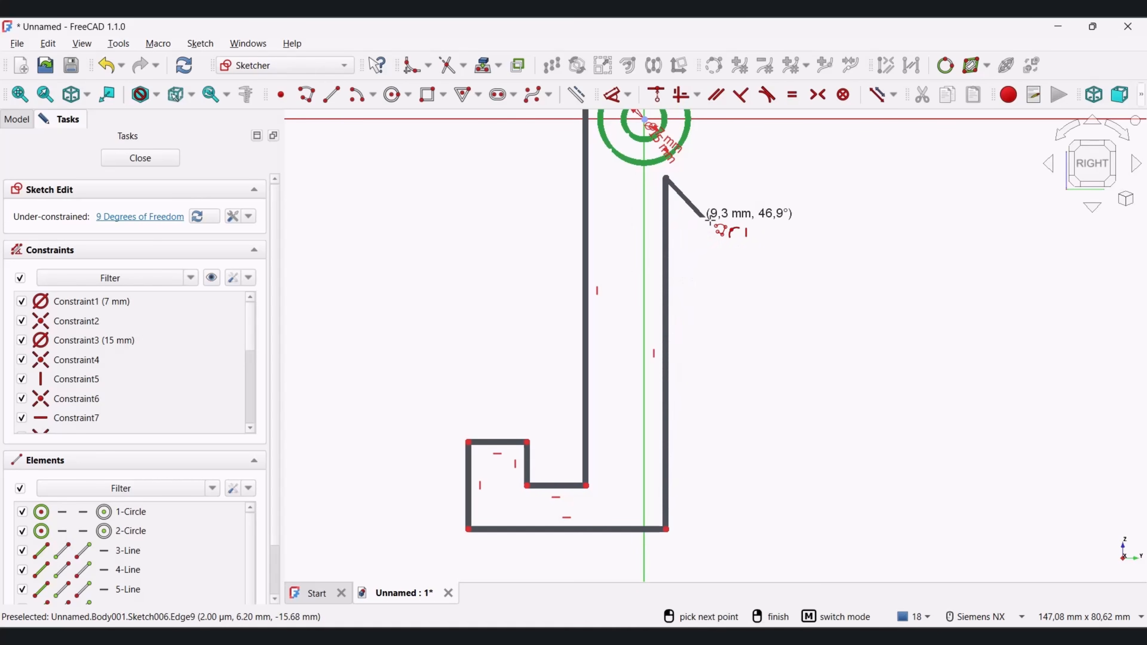
right_click(705, 218)
shift+middle_drag(571, 156, 483, 280)
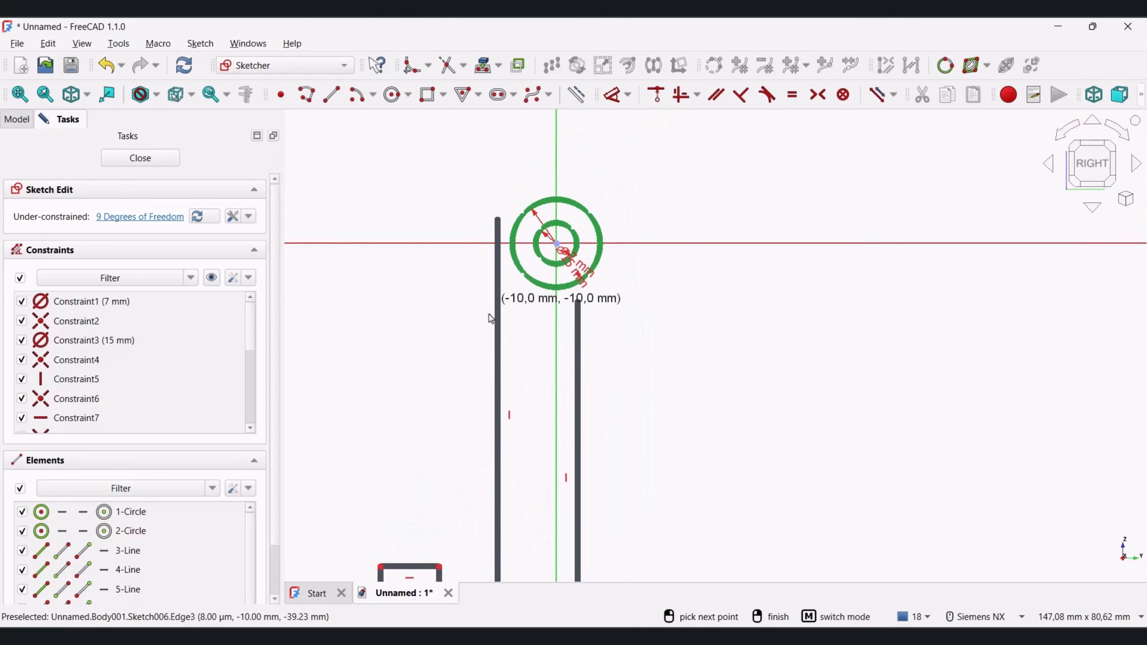
key(Escape)
Step: Make the long inner vertical line tangent to the 15 mm circle and attach its upper endpoint to that circle
scroll(509, 254, up, 5)
drag(558, 285, 415, 258)
click(767, 94)
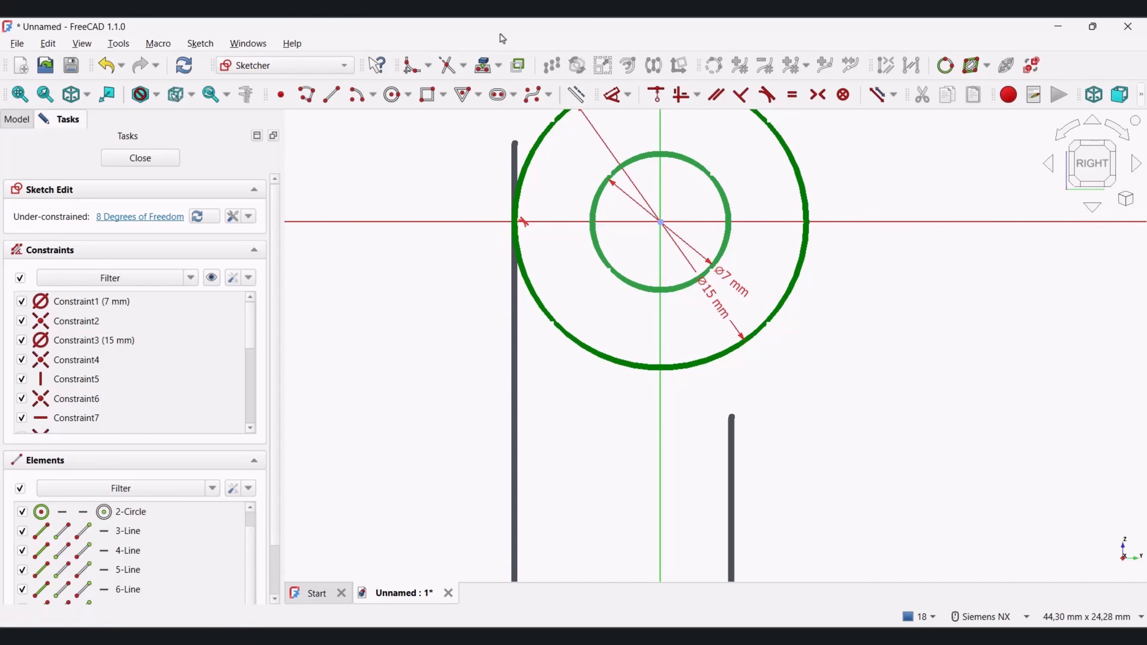
click(448, 66)
click(515, 153)
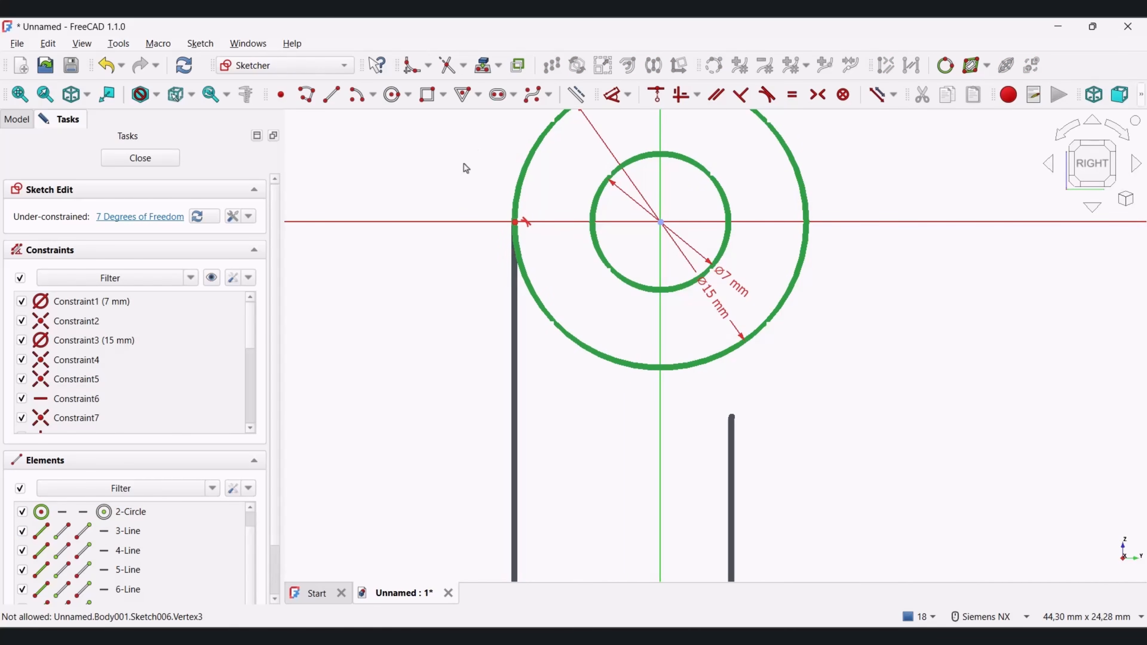
Step: Constrain the upper endpoint of the other long vertical line to lie on the 15 mm circle
scroll(475, 176, down, 4)
scroll(569, 277, up, 4)
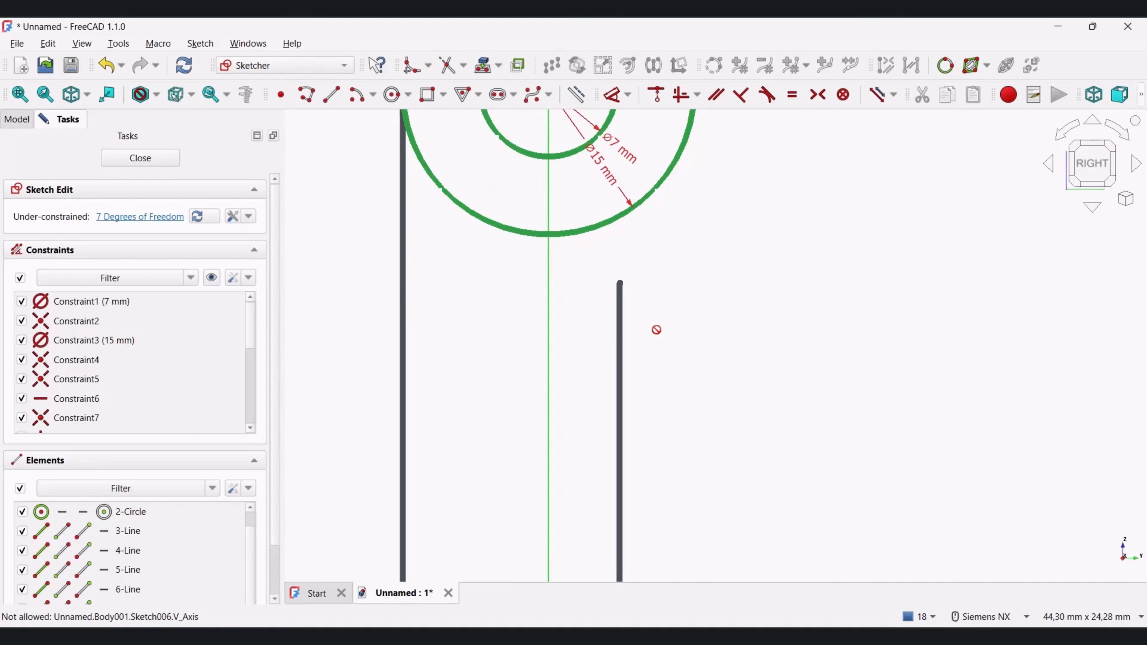
drag(625, 288, 604, 206)
click(448, 66)
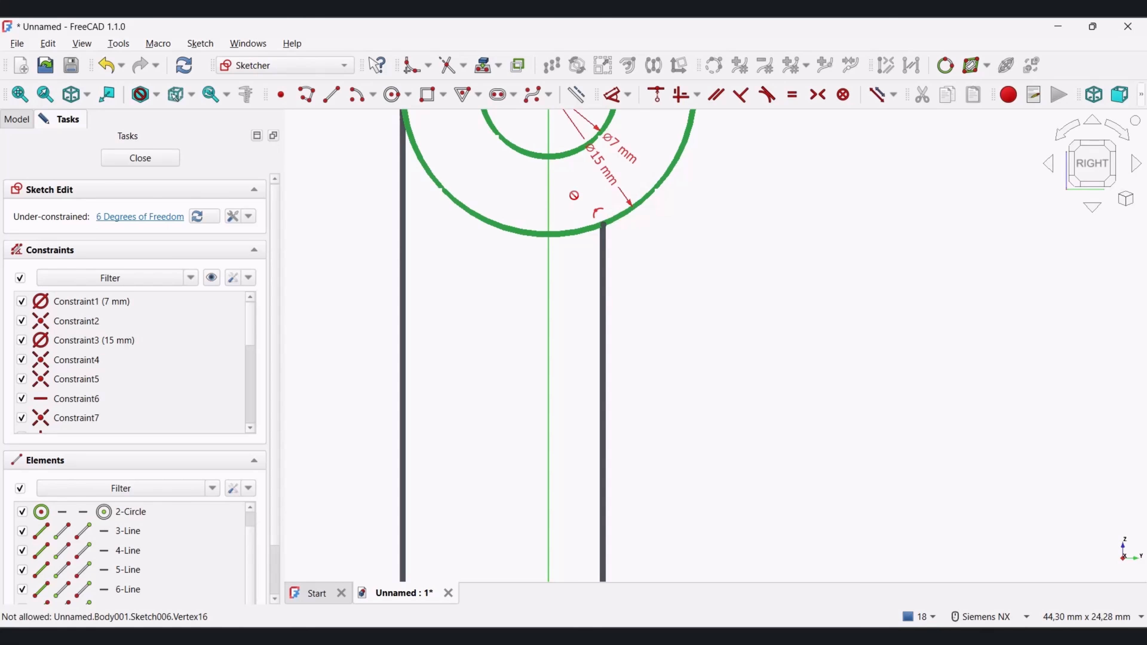
Step: Dimension the distance between the two long vertical lines at 4 mm
scroll(489, 239, down, 5)
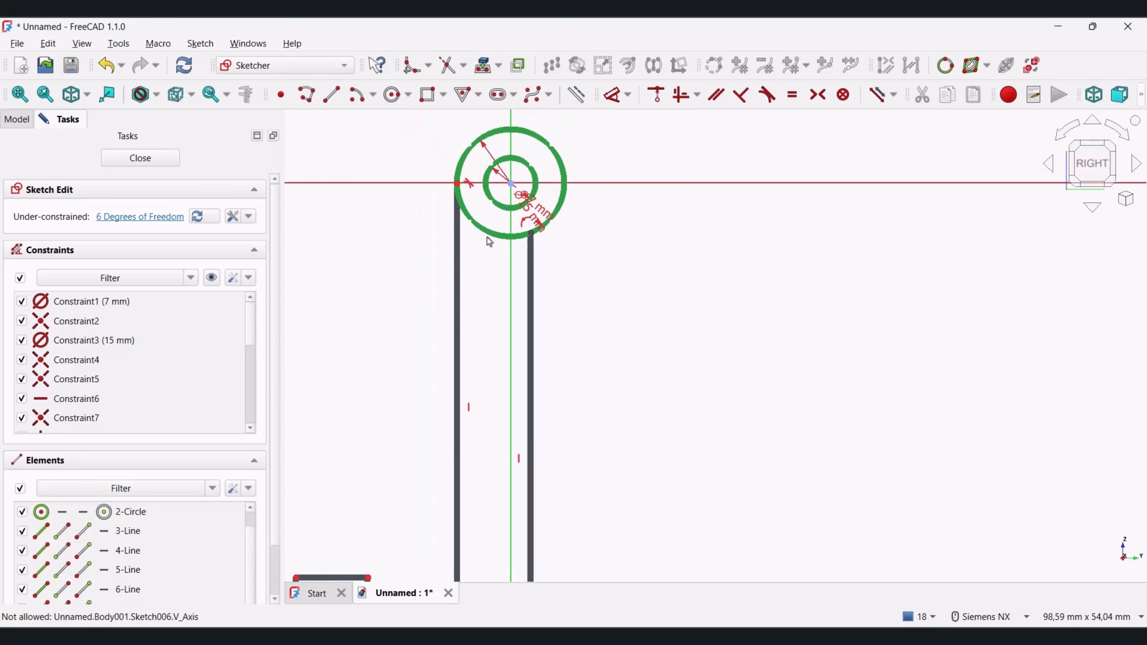
shift+middle_drag(494, 262, 464, 211)
mouse_move(424, 280)
mouse_down()
mouse_move(421, 268)
mouse_move(422, 284)
mouse_up()
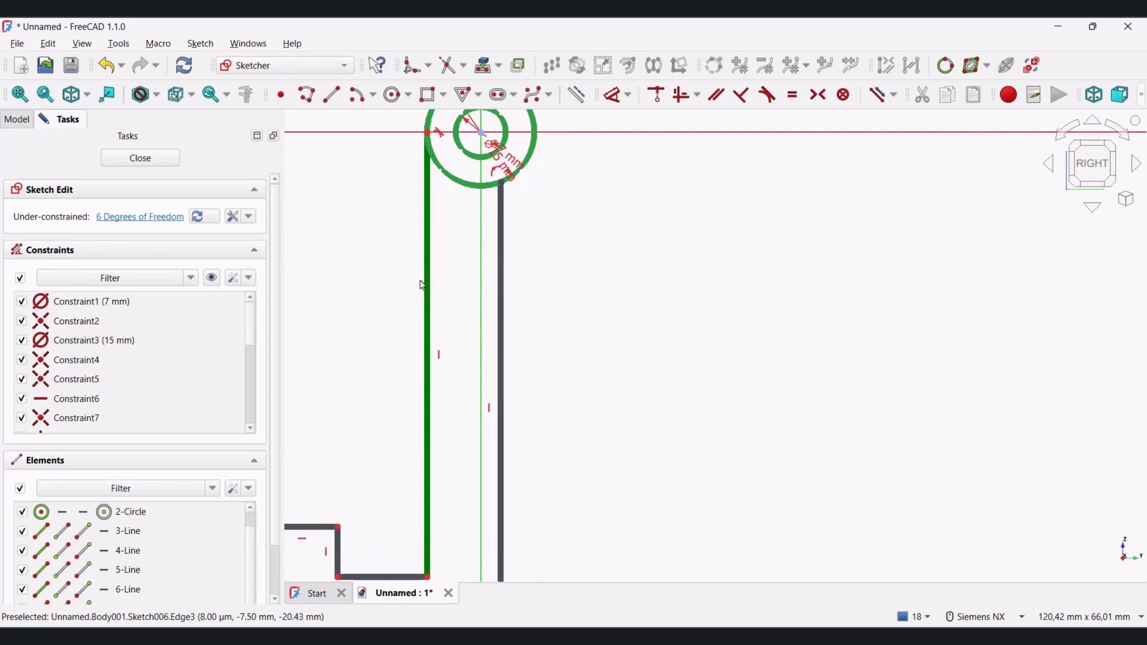
key(d)
click(433, 287)
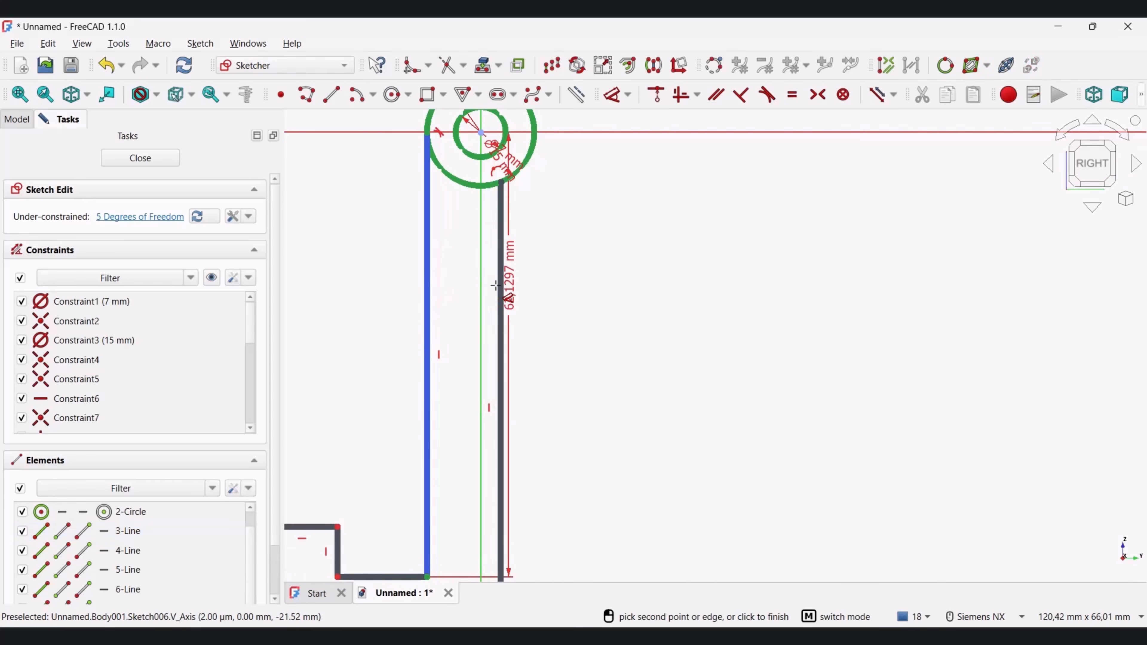
click(501, 285)
click(397, 282)
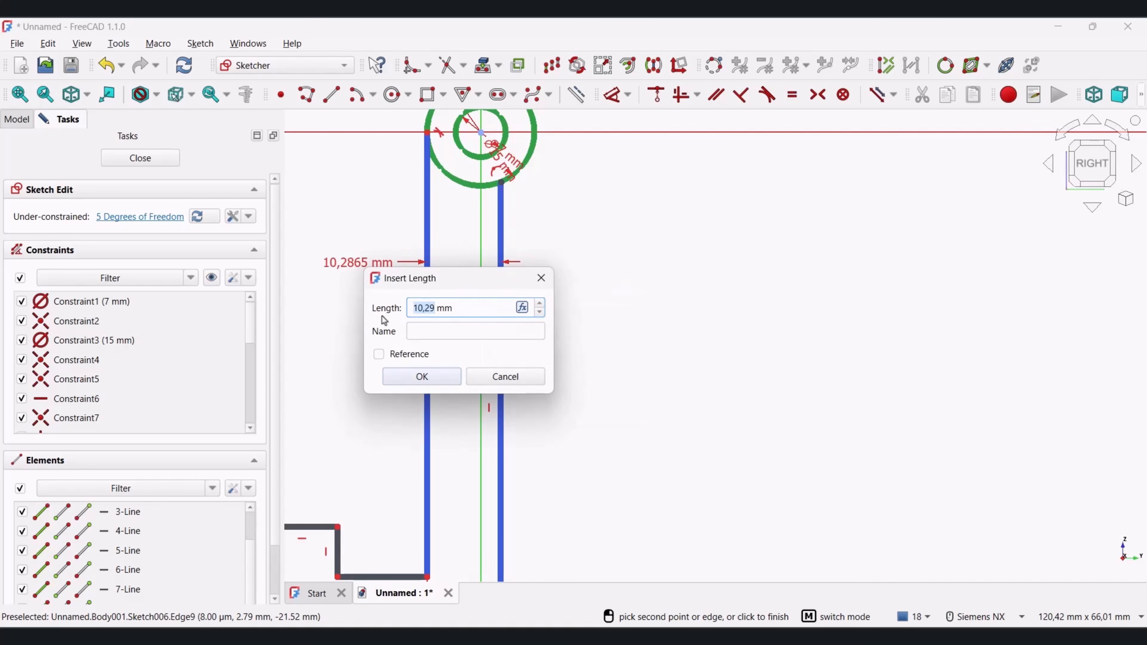
key(Return)
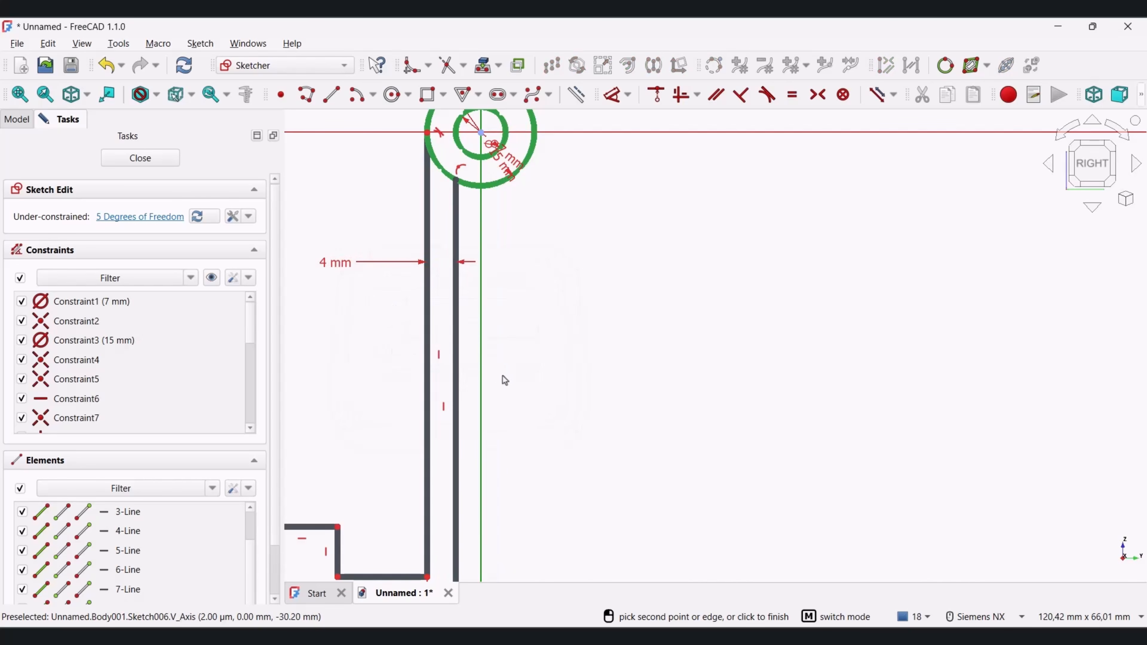
Step: Dimension the profile's bottom edge at 19 mm
shift+middle_drag(453, 525, 555, 370)
click(503, 478)
click(534, 520)
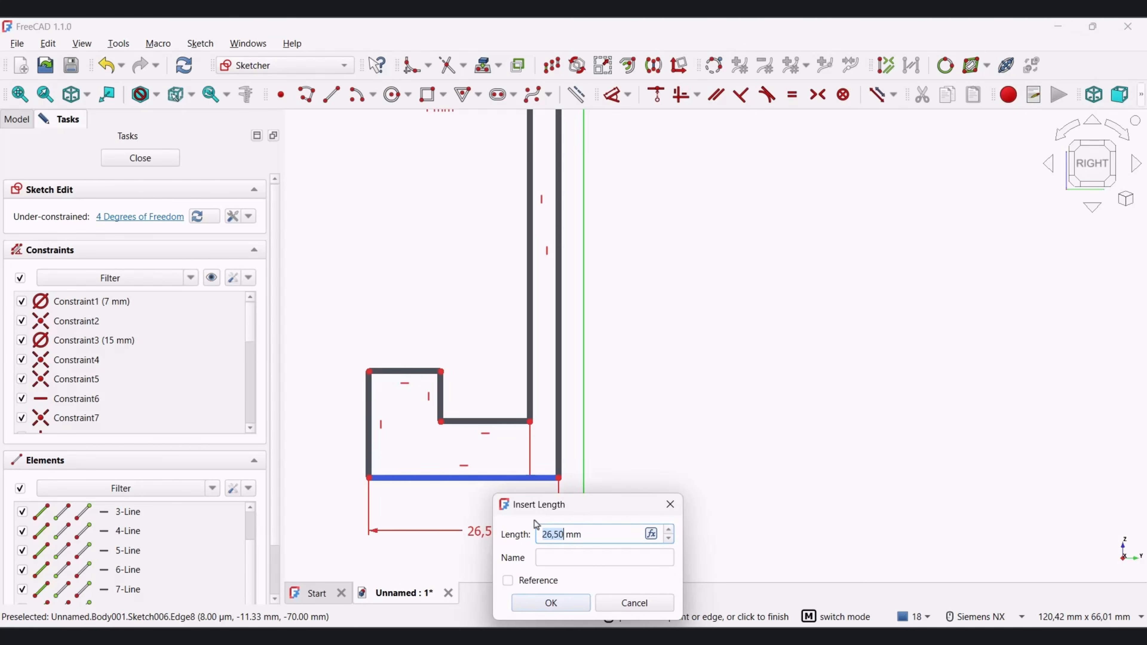
key(Return)
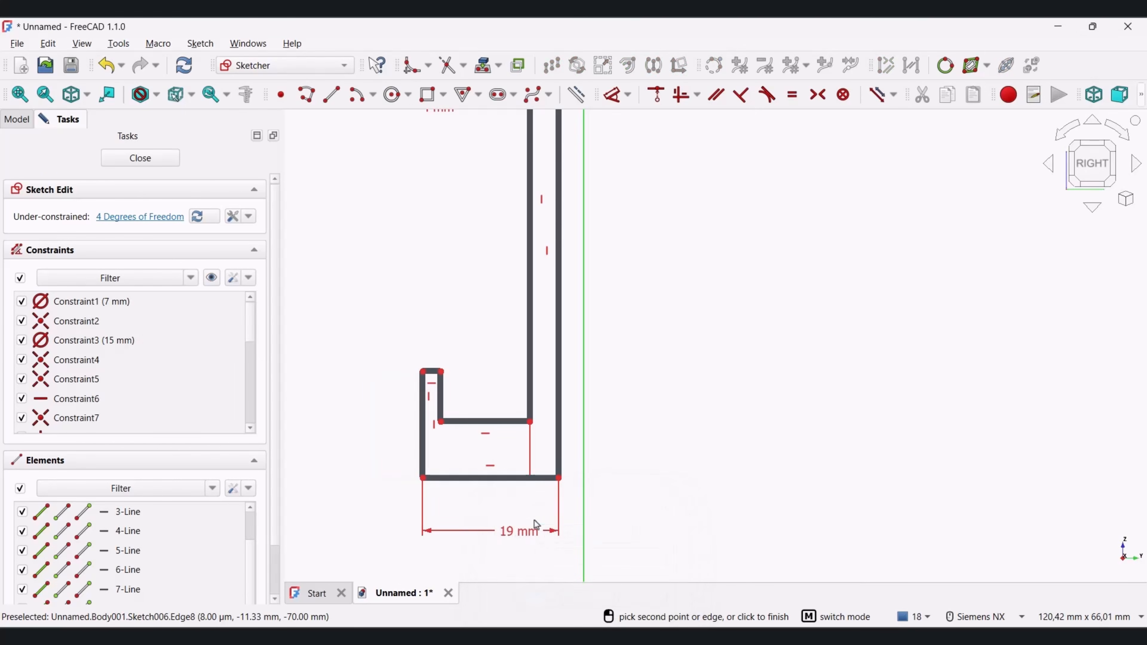
Step: Dimension the front lip's inner vertical edge at 5 mm
click(445, 399)
click(477, 406)
text(15)
key(Return)
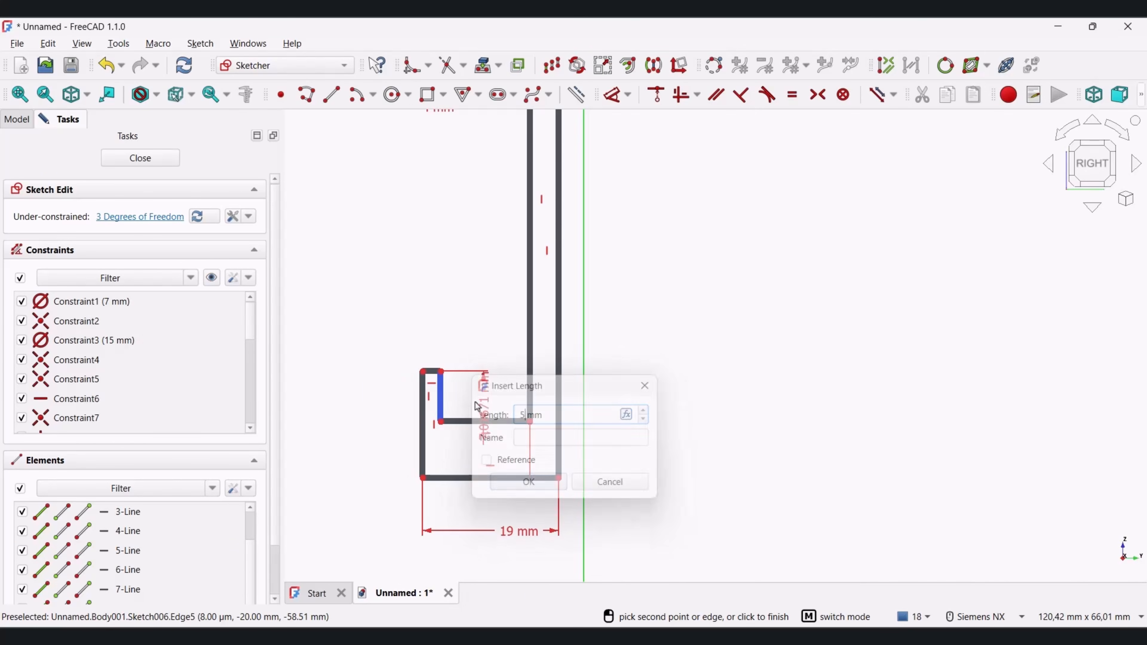
Step: Dimension the distance between the ledge's inner horizontal edge and the profile's bottom edge at 4 mm
click(507, 414)
click(497, 487)
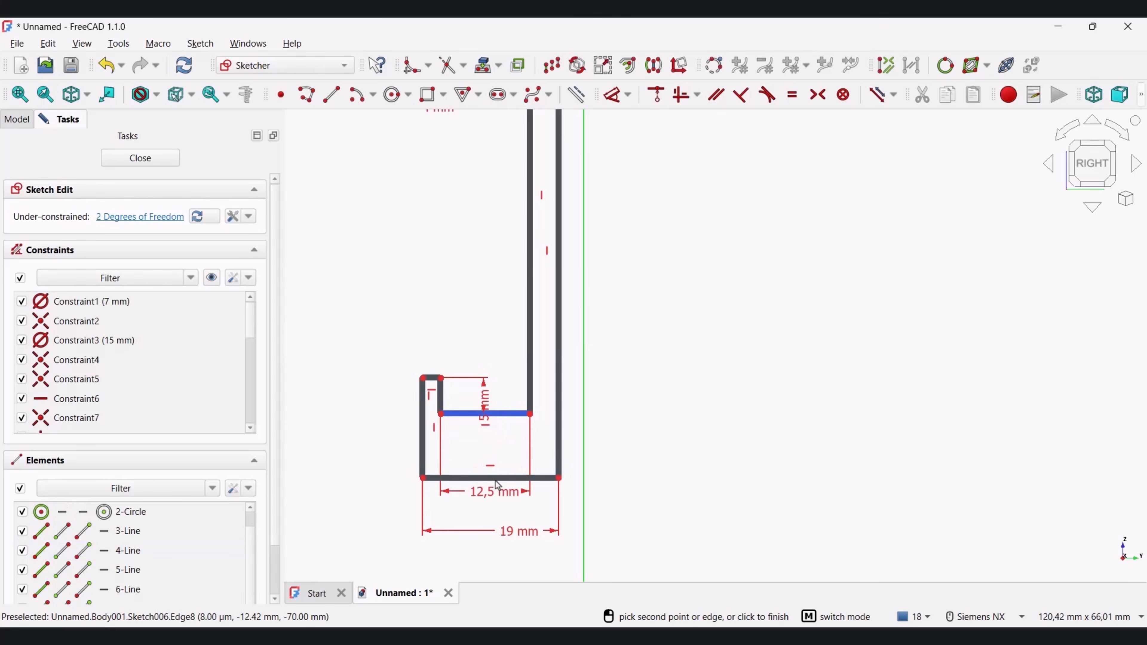
click(495, 480)
click(352, 447)
text(4)
key(Return)
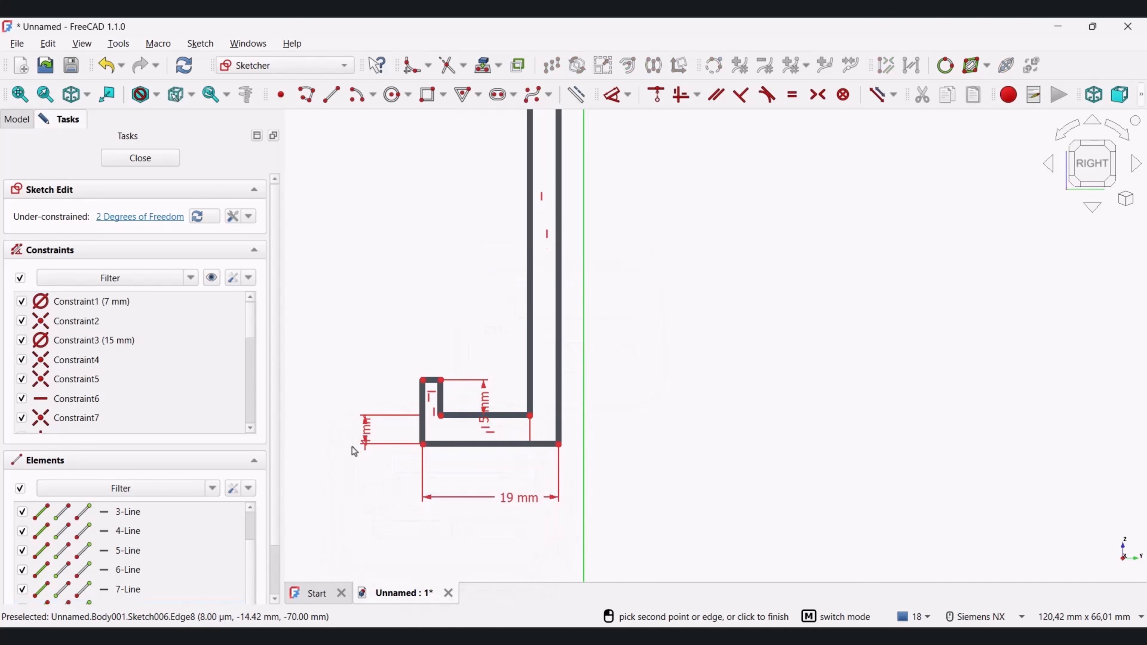
Step: Dimension the front lip's thickness between its two vertical edges at 4 mm
scroll(442, 395, up, 4)
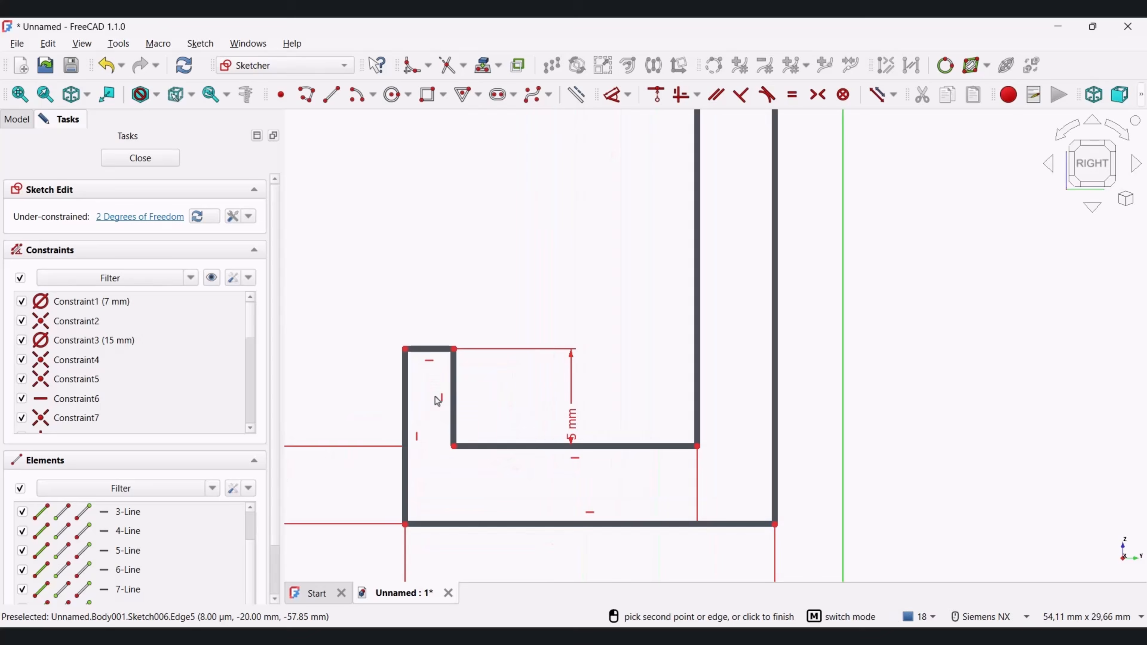
click(456, 394)
click(404, 385)
click(378, 304)
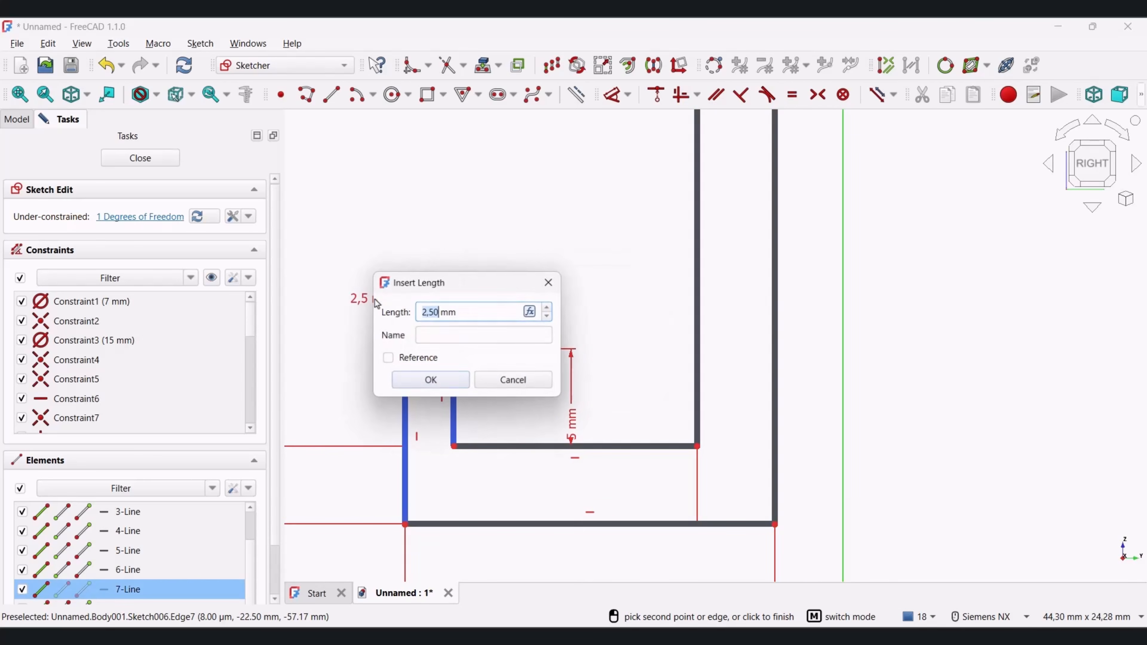
text(4)
key(Return)
scroll(549, 447, down, 3)
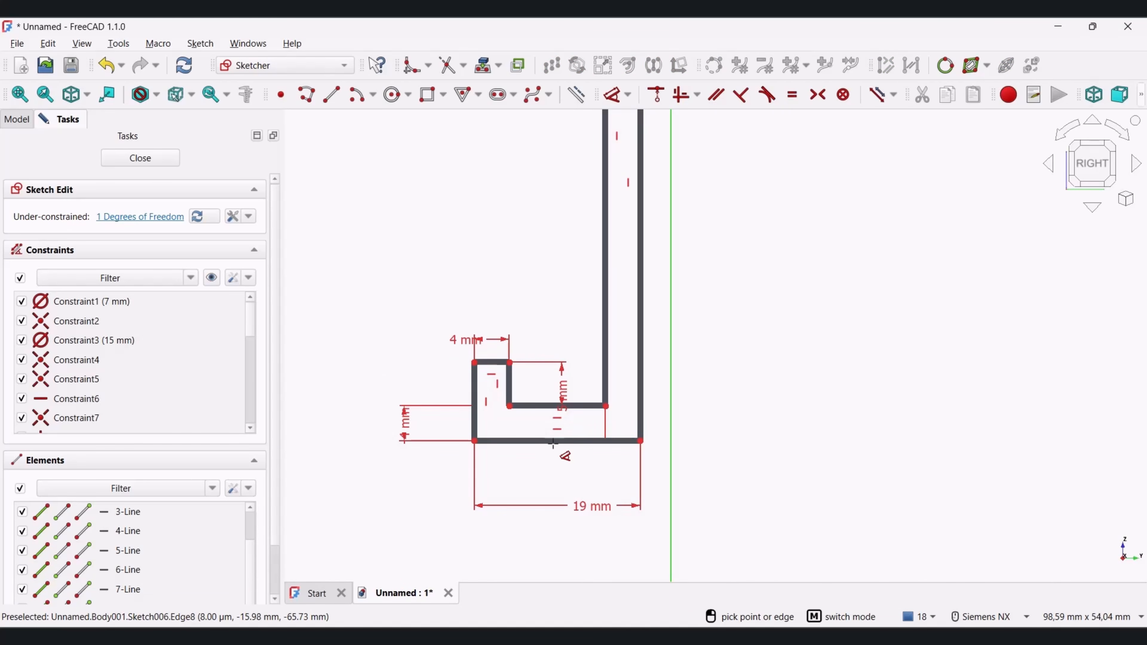
Step: Dimension the vertical distance from the profile's bottom edge to the sketch's horizontal axis at 66.5 mm
click(542, 440)
scroll(539, 460, up, 5)
scroll(545, 453, down, 8)
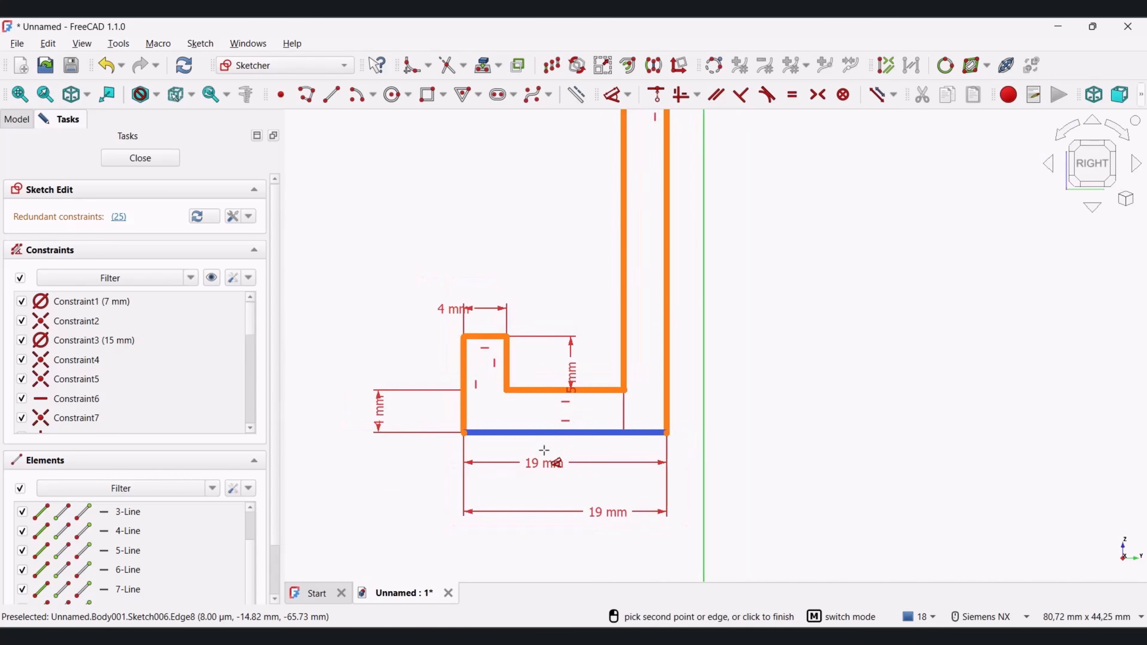
scroll(610, 132, up, 3)
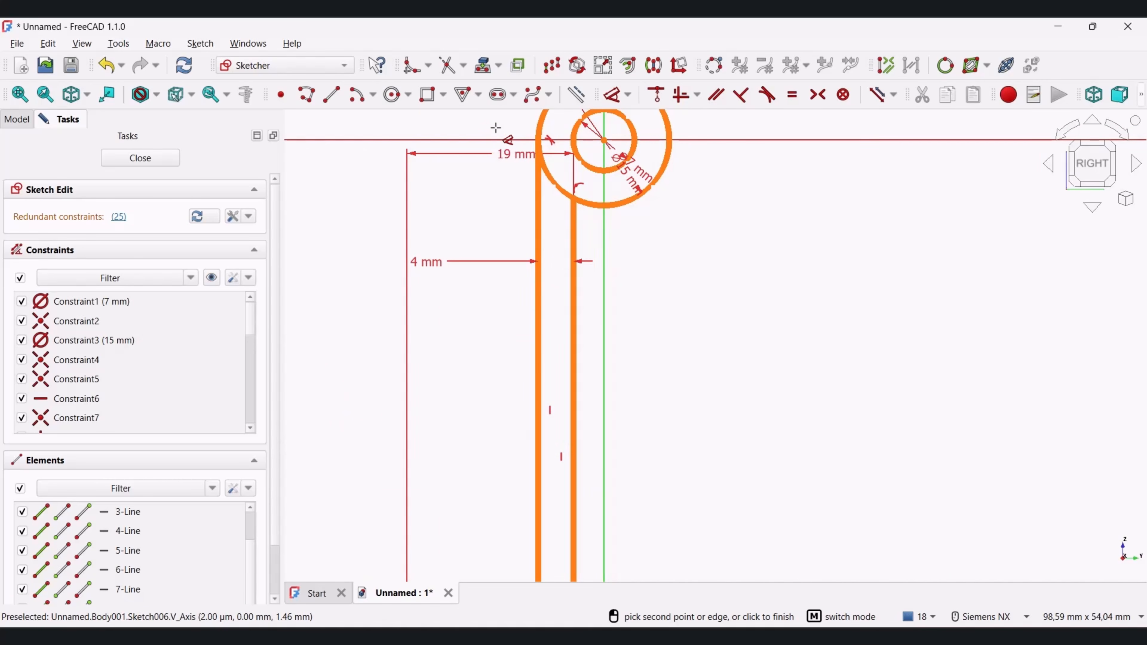
click(489, 140)
click(357, 335)
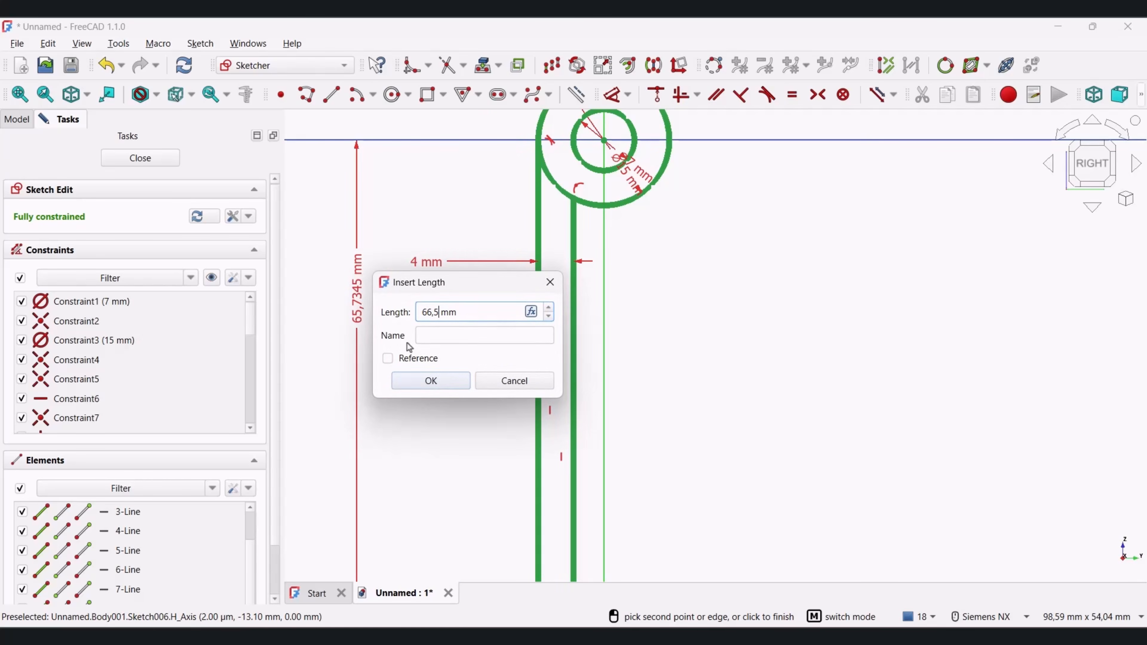
key(Return)
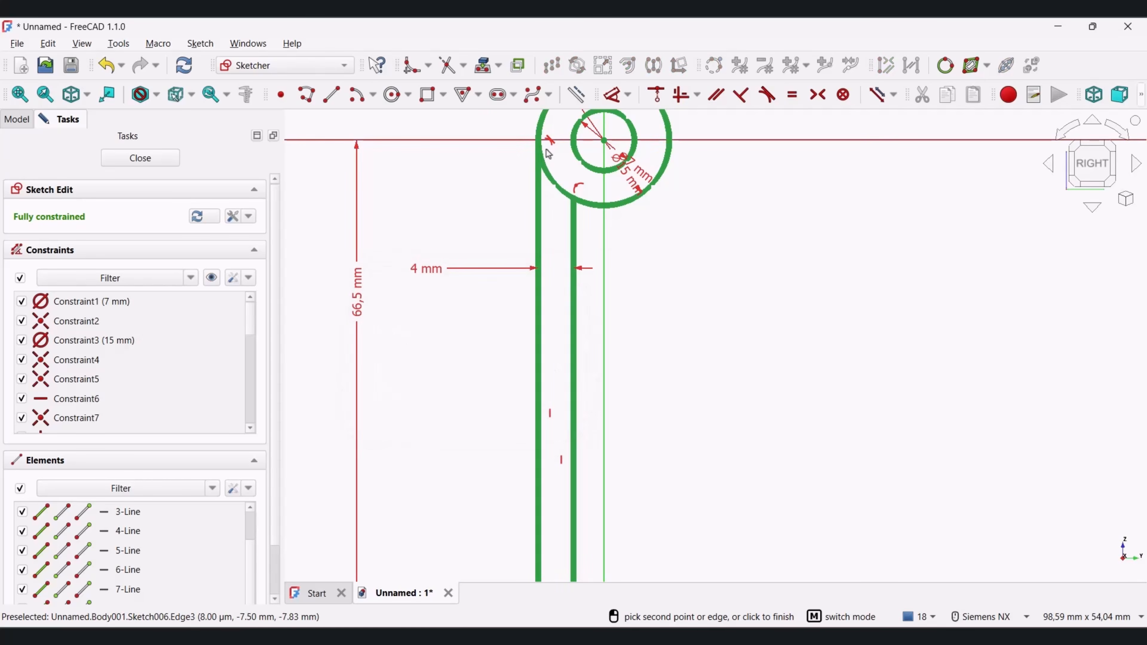
Step: Trim the outer circle's arc between the two long vertical lines and close the sketch
click(447, 66)
click(565, 199)
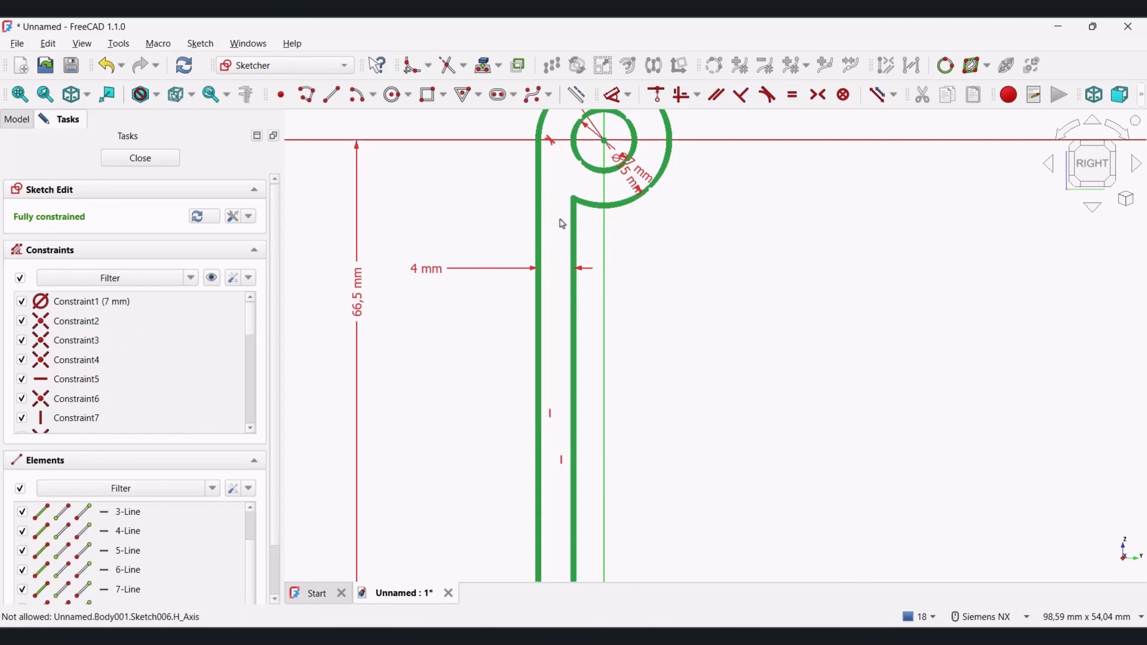
click(140, 158)
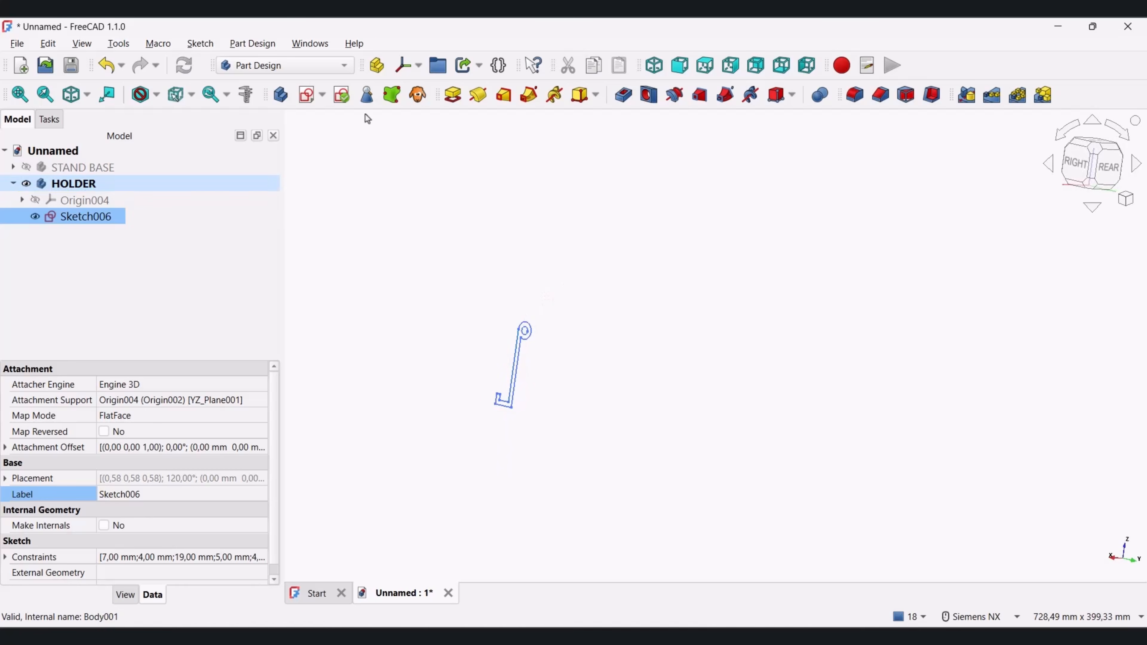
Step: Check the holder plate's overall width in the PDF drawing and pad the side profile symmetrically to 52 mm
click(452, 94)
key(alt+Tab)
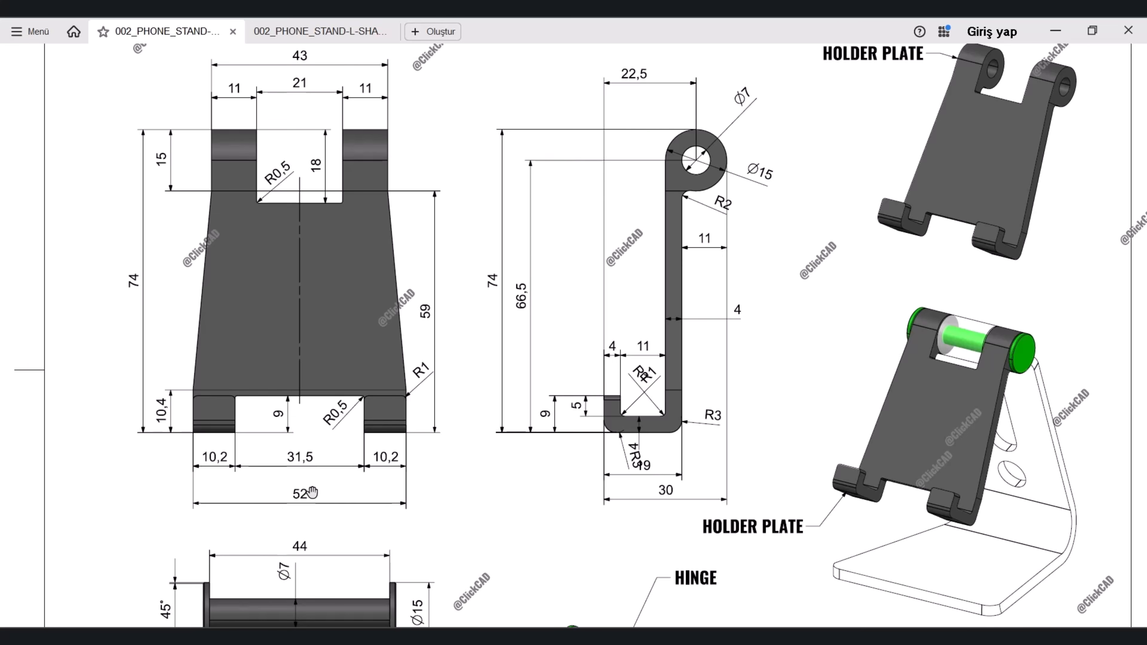
key(alt+Tab)
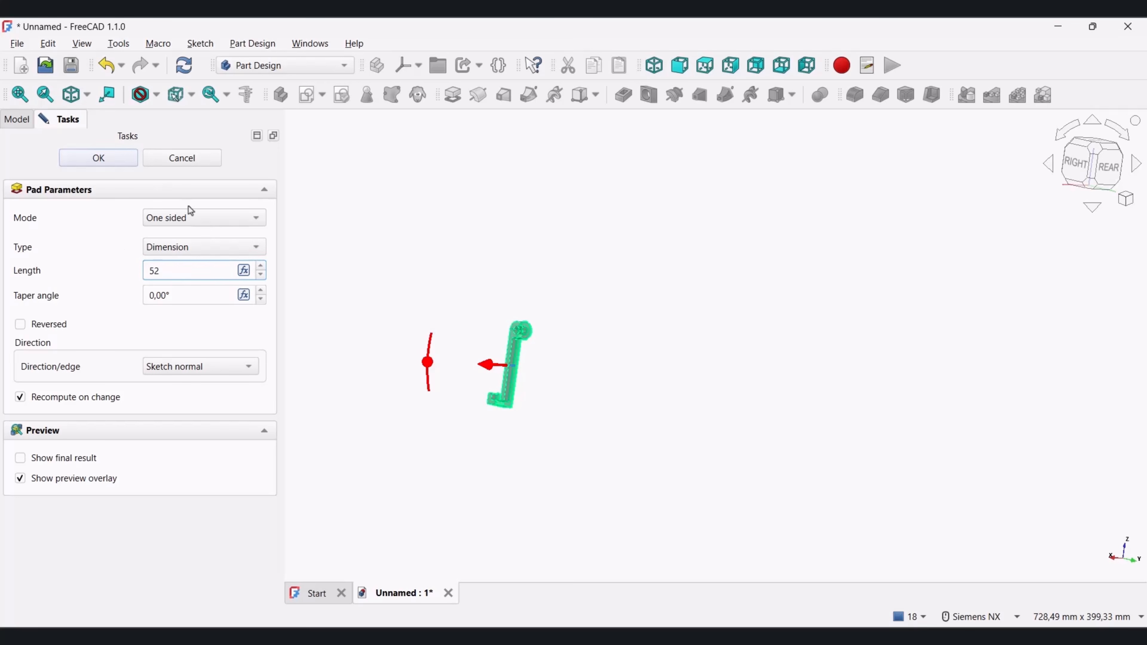
click(203, 219)
click(197, 256)
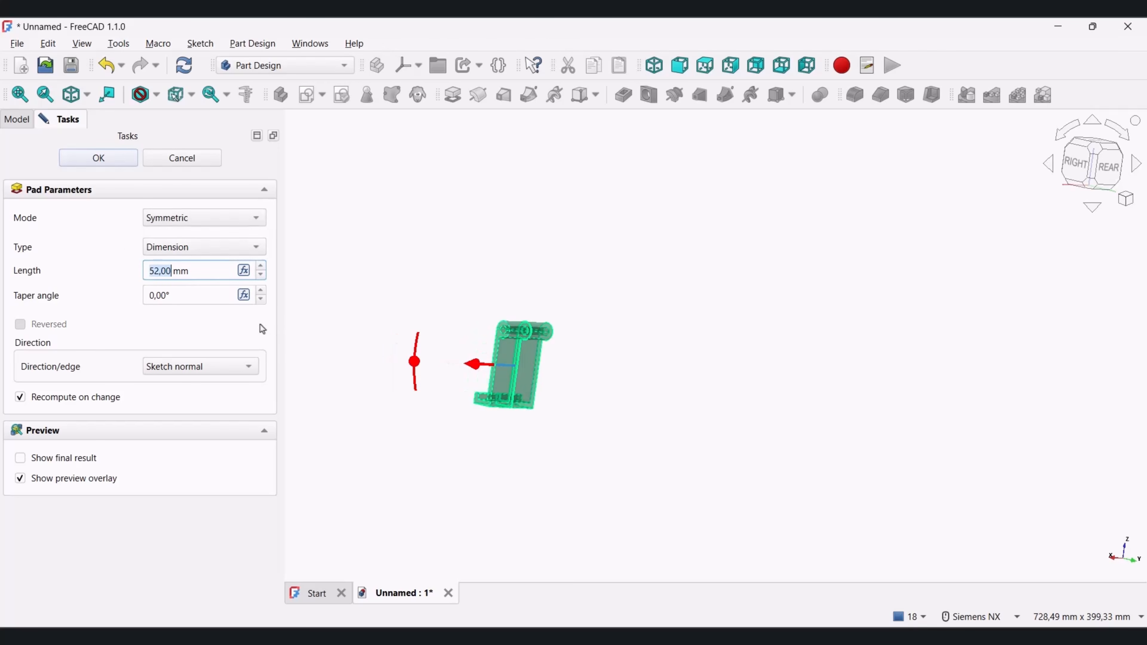
click(108, 164)
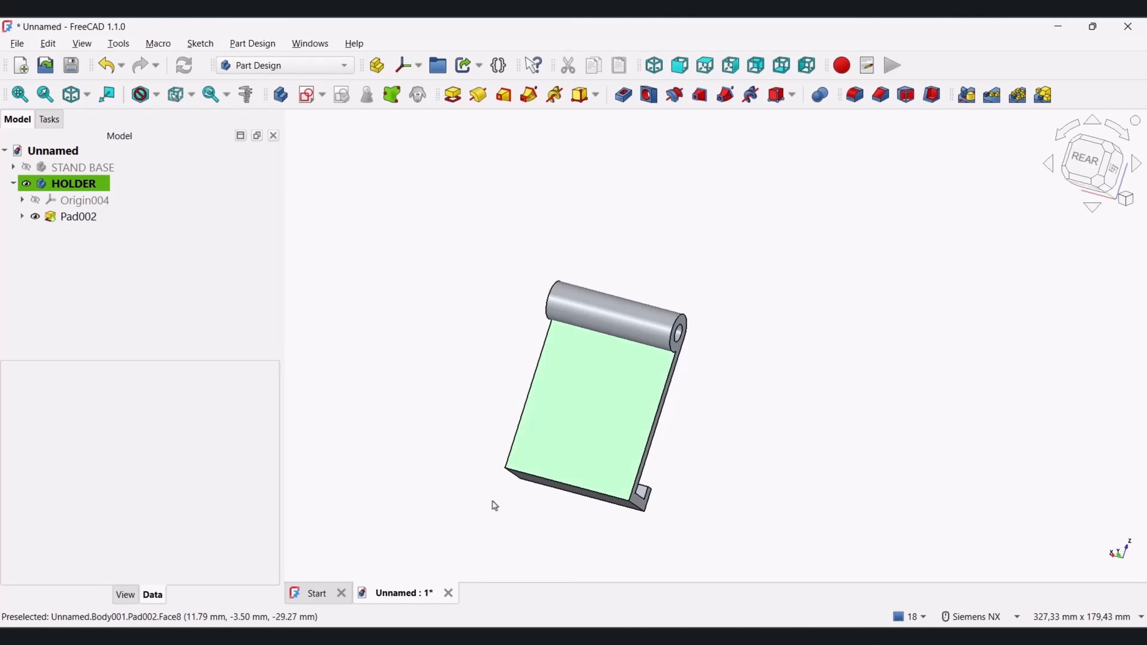
Step: Start a sketch on the plate's large rear face and draw a rectangle across the middle of the hinge cylinder
click(573, 364)
click(307, 94)
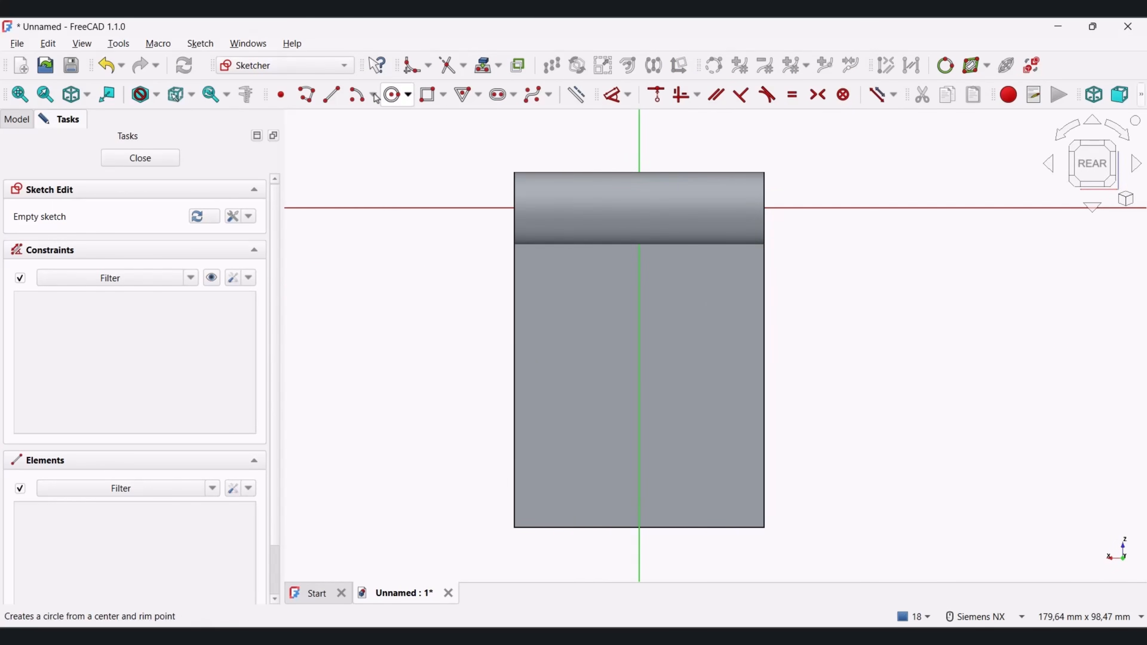
click(427, 94)
click(674, 141)
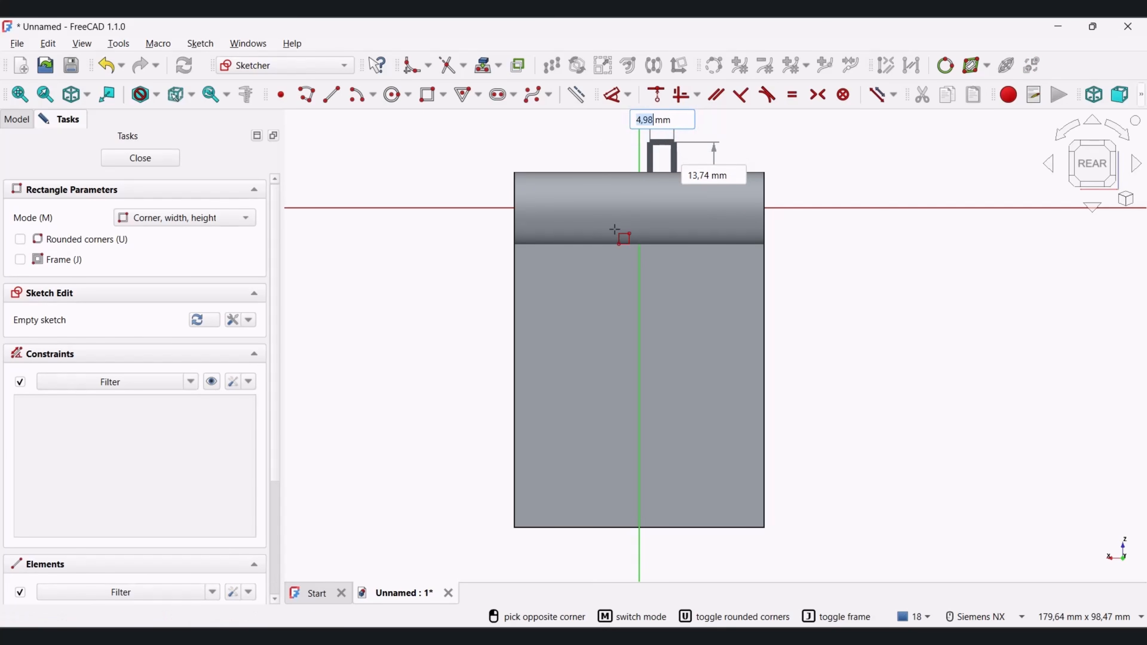
click(599, 280)
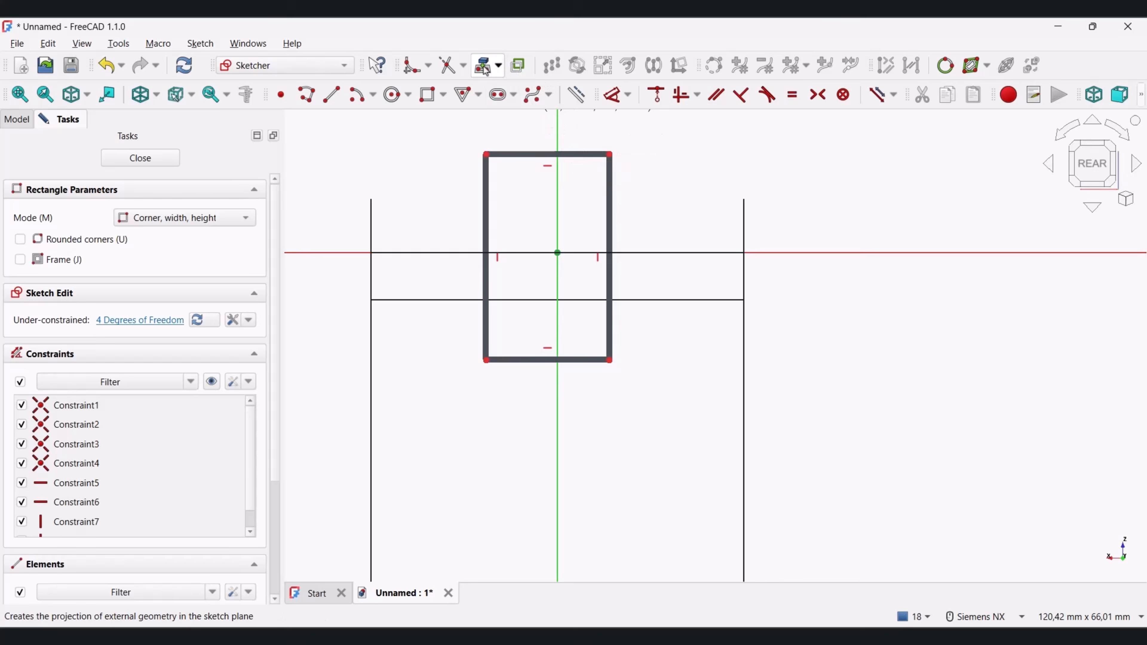
Step: Project the hinge cylinder's face into the sketch as external geometry with the model shaded, and return the display to wireframe
click(484, 67)
scroll(663, 210, down, 1)
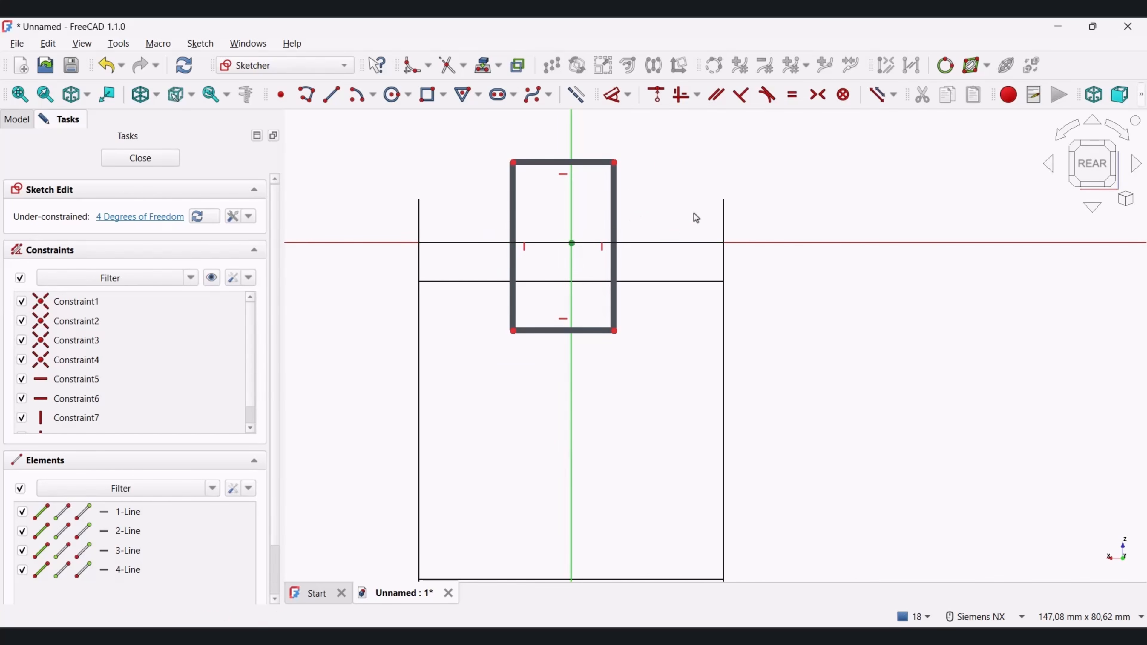
click(181, 94)
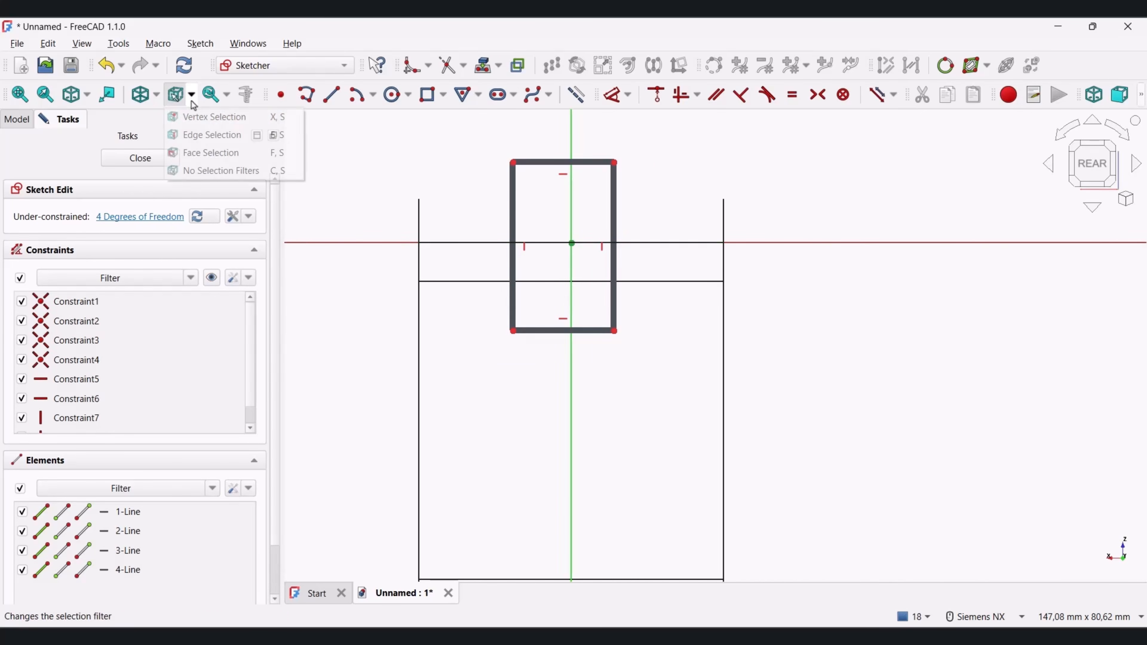
click(144, 94)
click(160, 118)
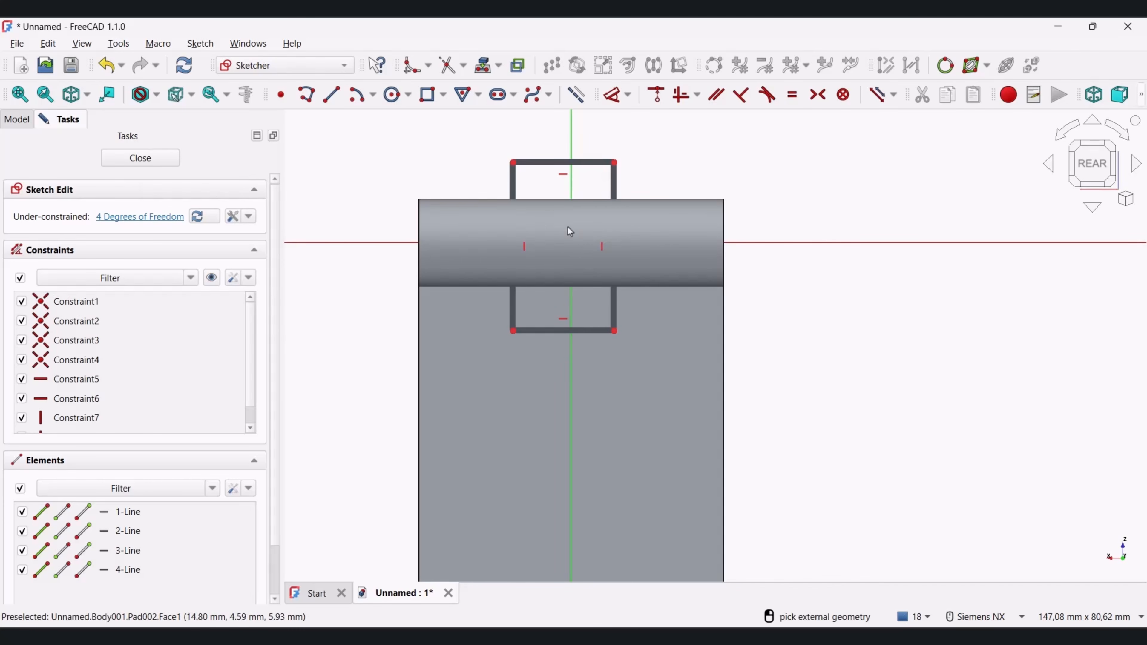
click(654, 231)
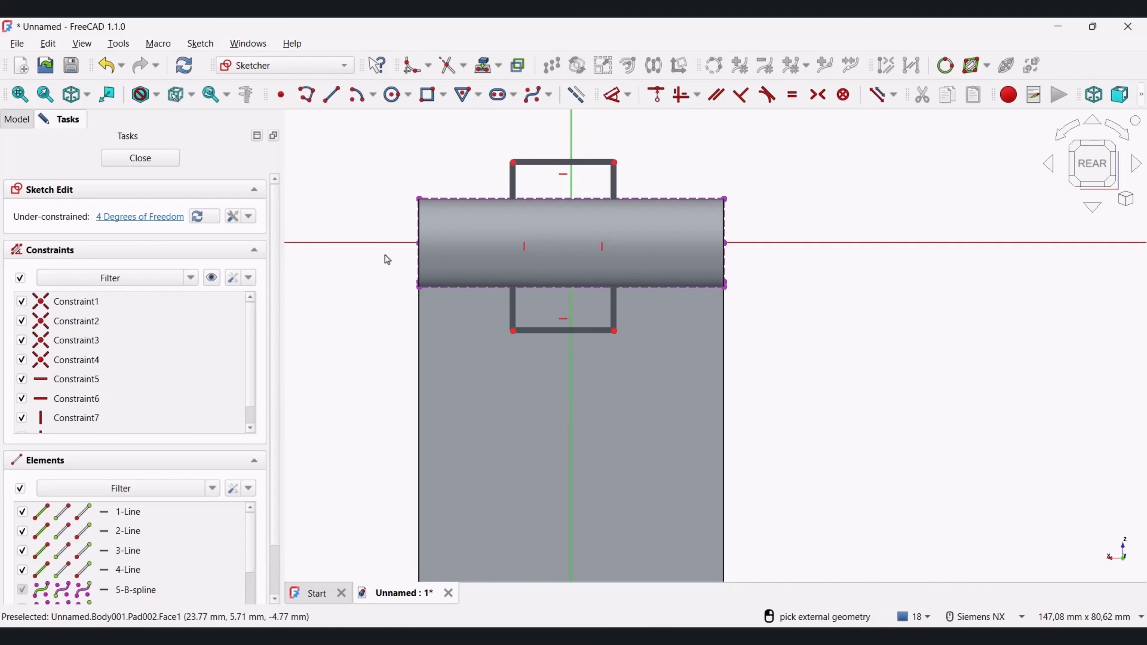
click(157, 97)
click(171, 154)
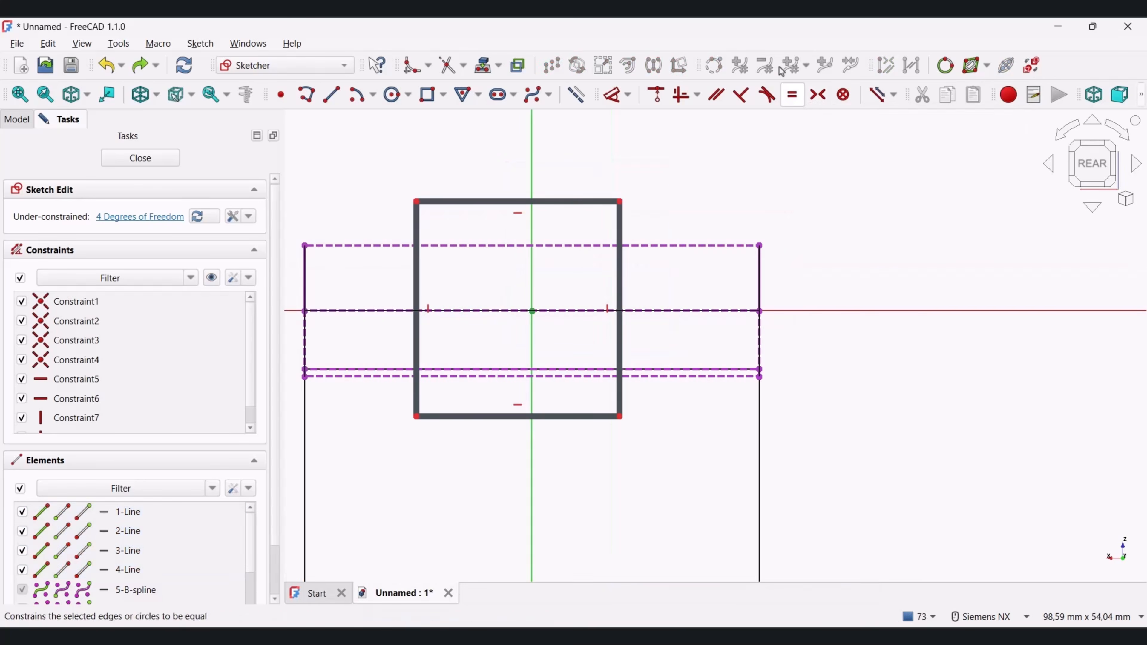
Step: Make the rectangle's diagonally opposite corners symmetric about the origin and widen the rectangle to about 27 mm
click(620, 203)
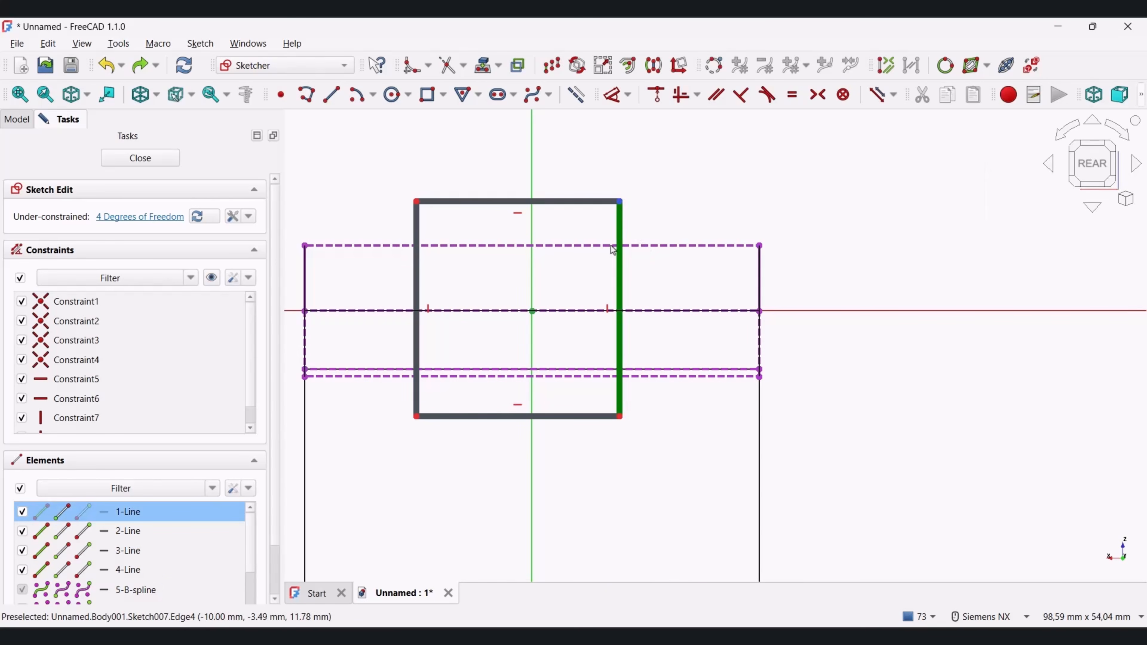
click(416, 416)
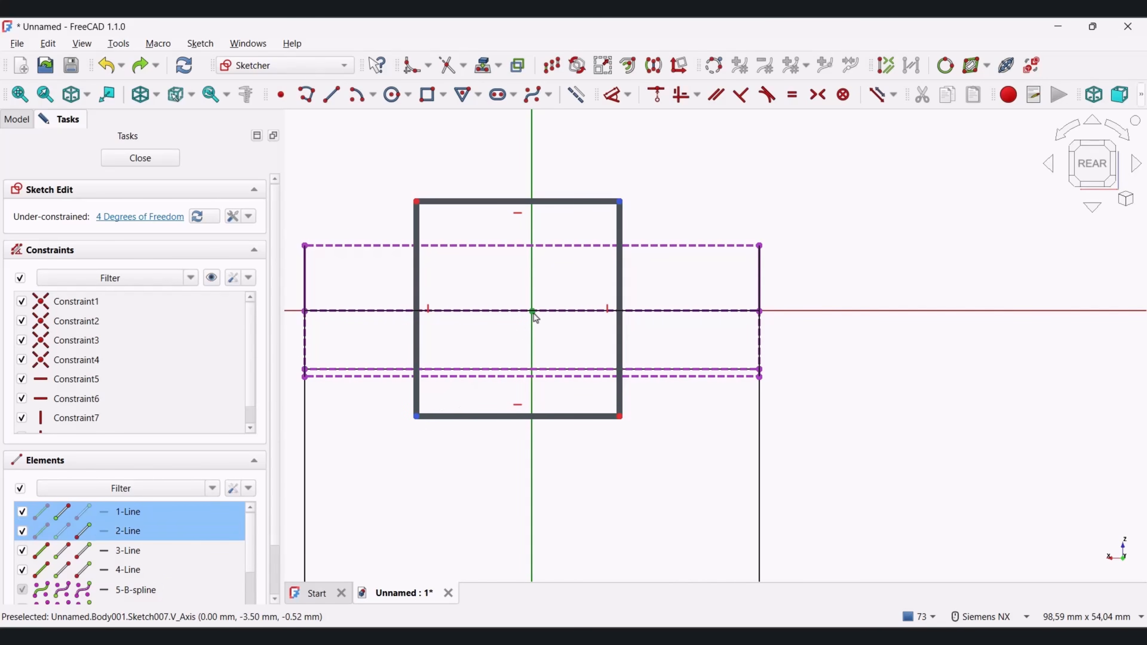
click(818, 95)
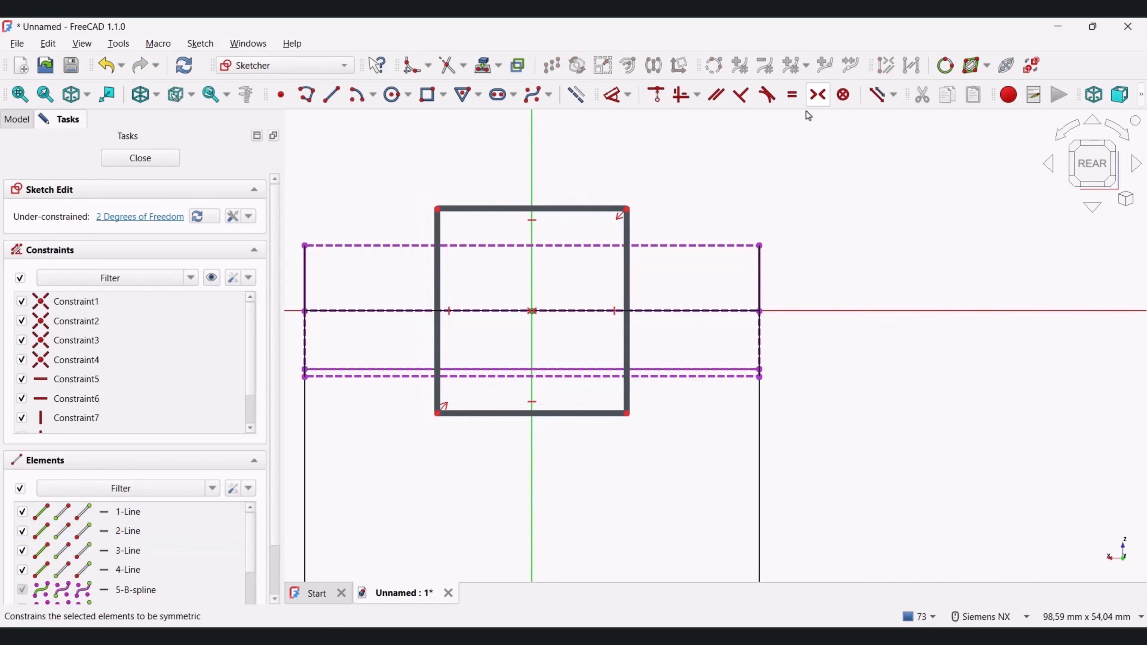
drag(626, 211, 652, 205)
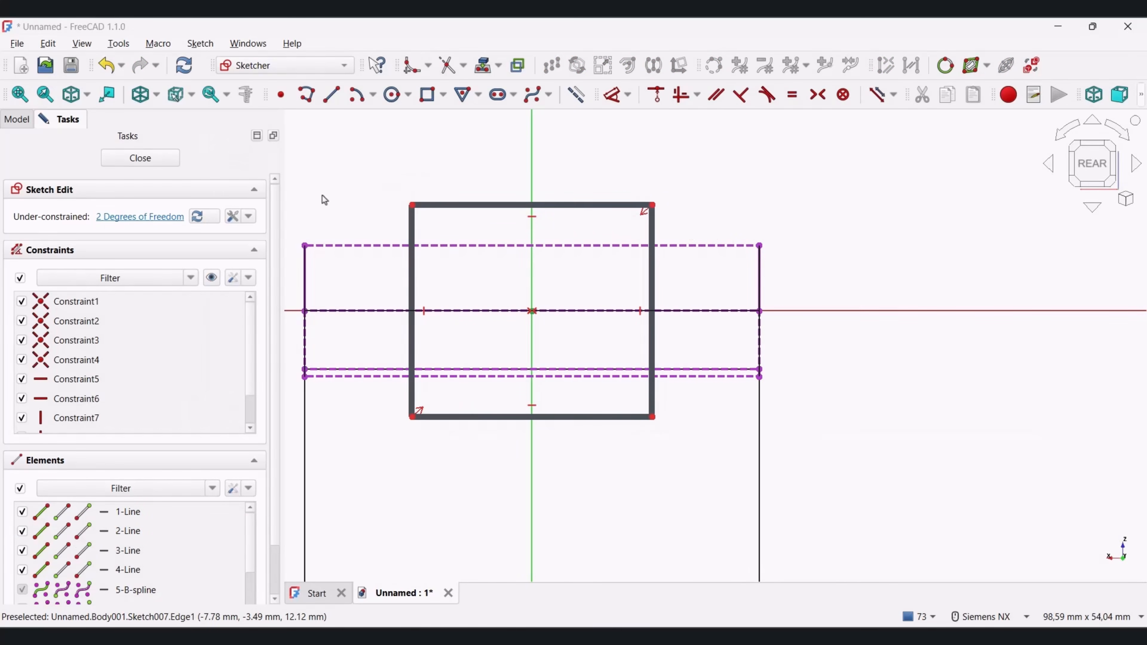
Step: Dimension the rectangle's upper edge at 21 mm
click(492, 204)
click(497, 183)
text(2)
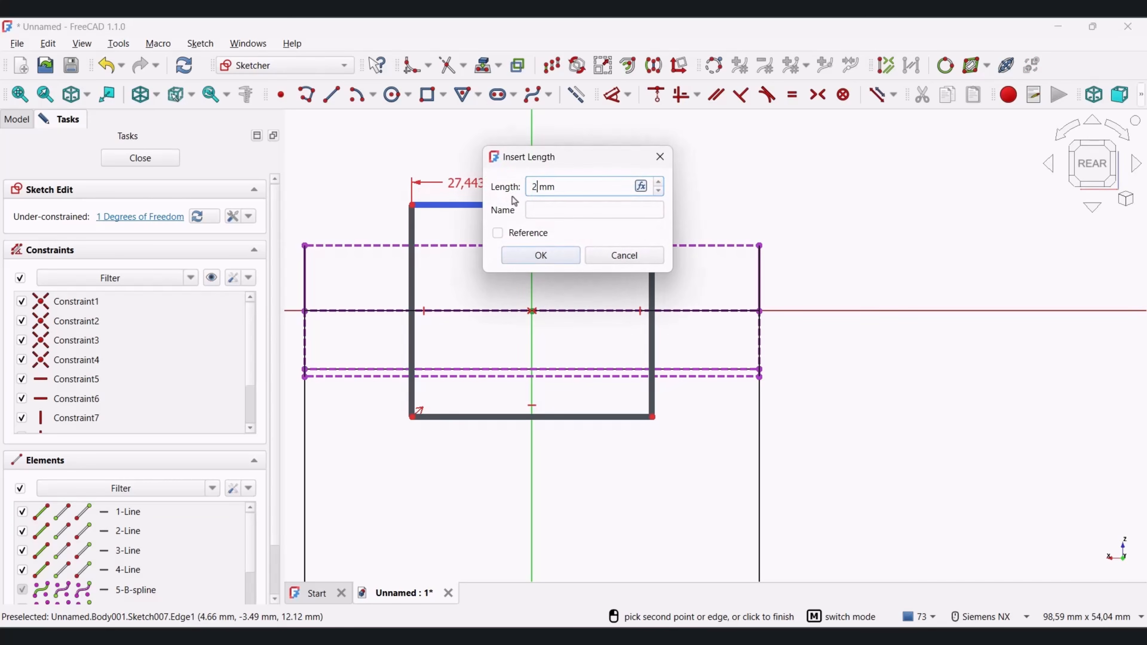
text(1)
key(Return)
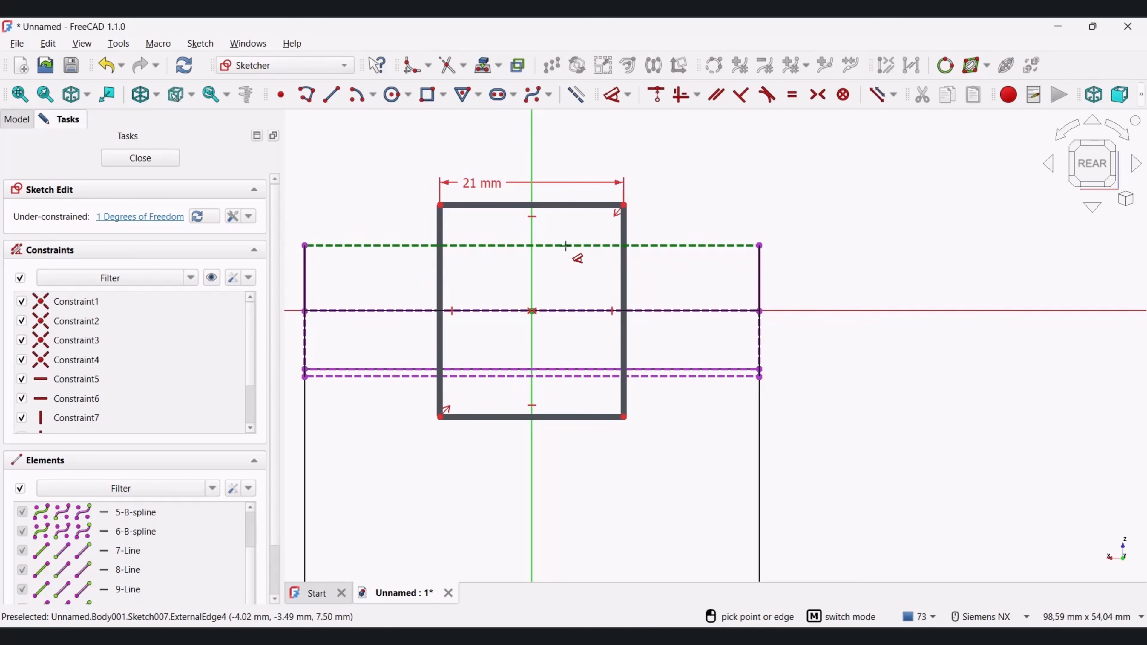
Step: Dimension the distance from the hinge's projected upper edge to the rectangle's lower edge at 18 mm
click(566, 245)
click(582, 417)
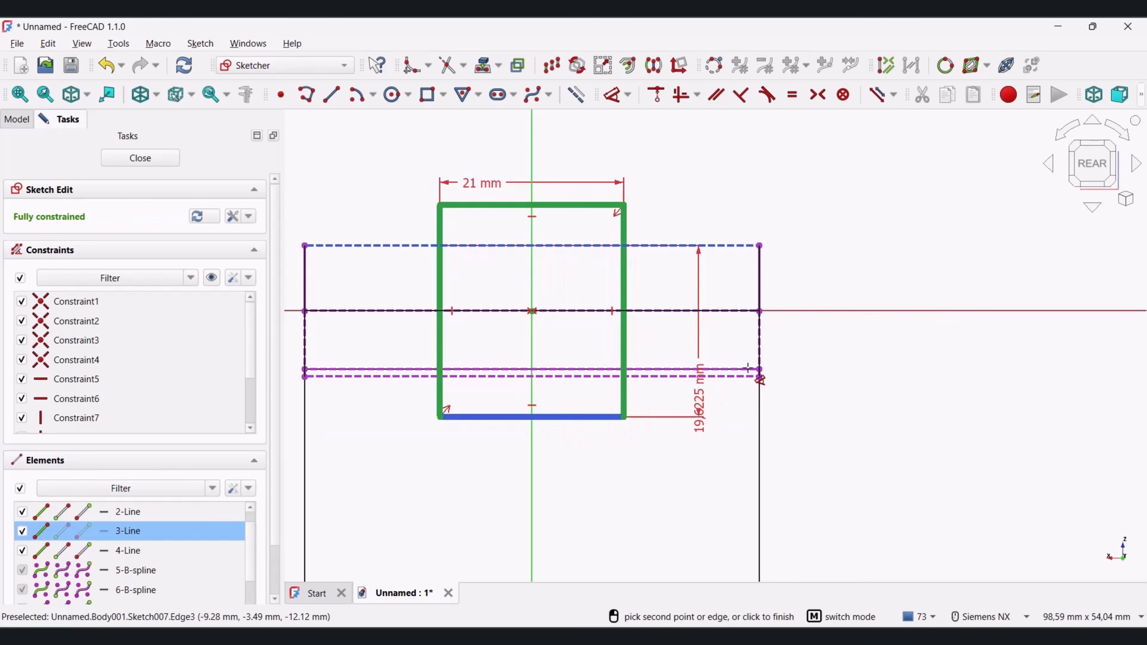
click(831, 338)
text(1)
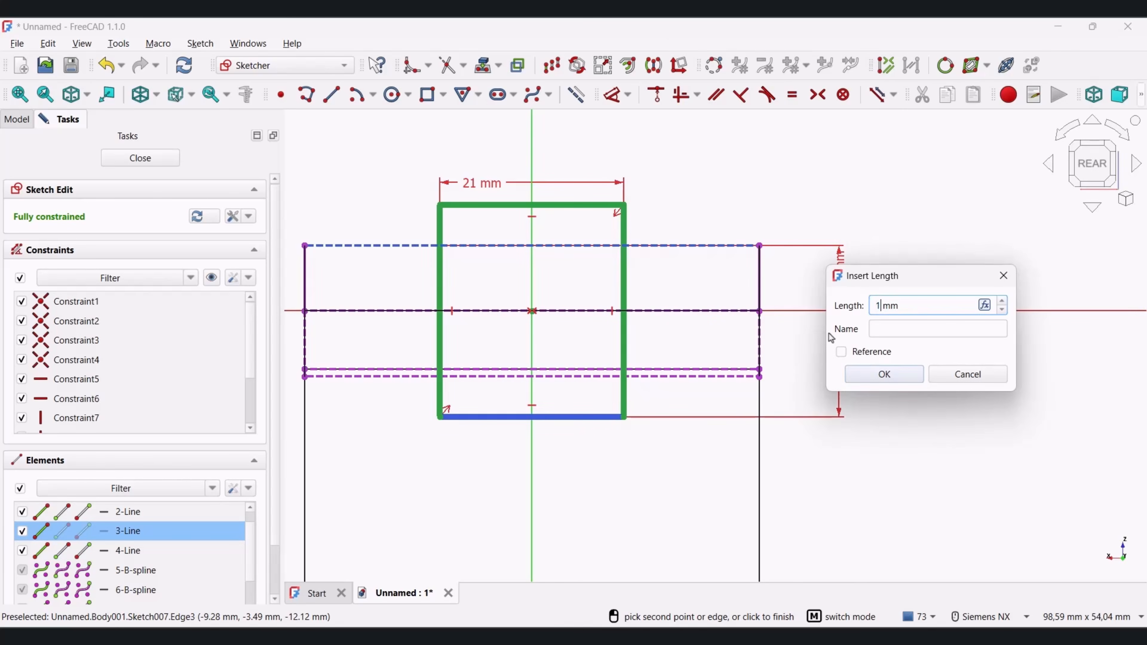
text(8)
key(Return)
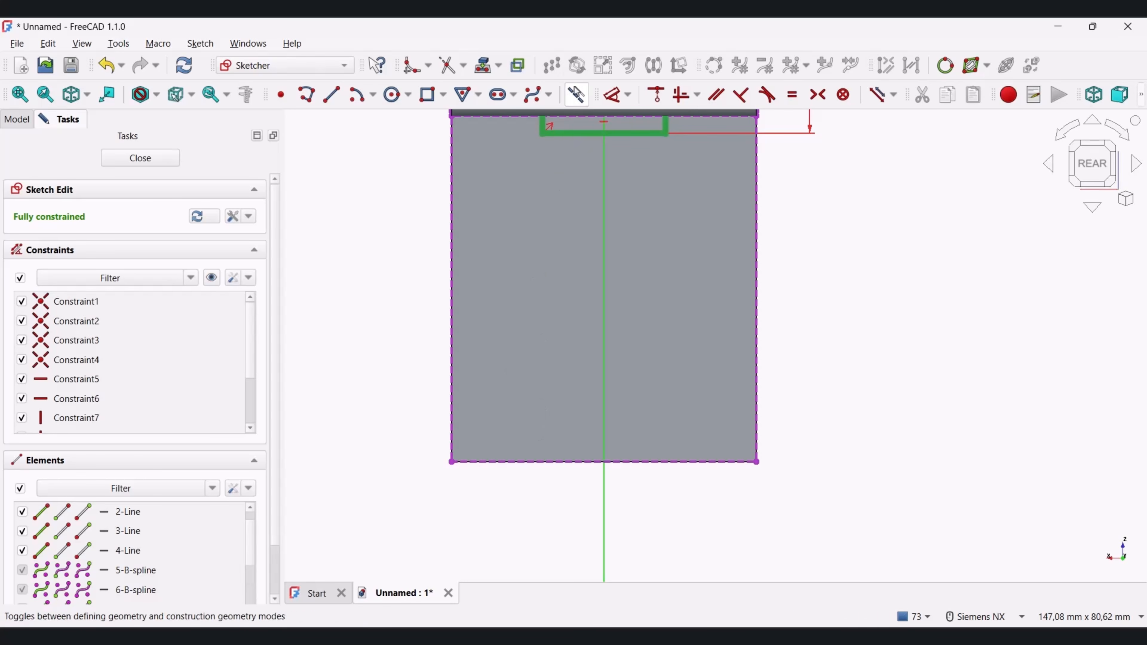
Step: Draw a second rectangle overlapping the middle of the plate's bottom edge and crossing the vertical axis
scroll(528, 286, up, 2)
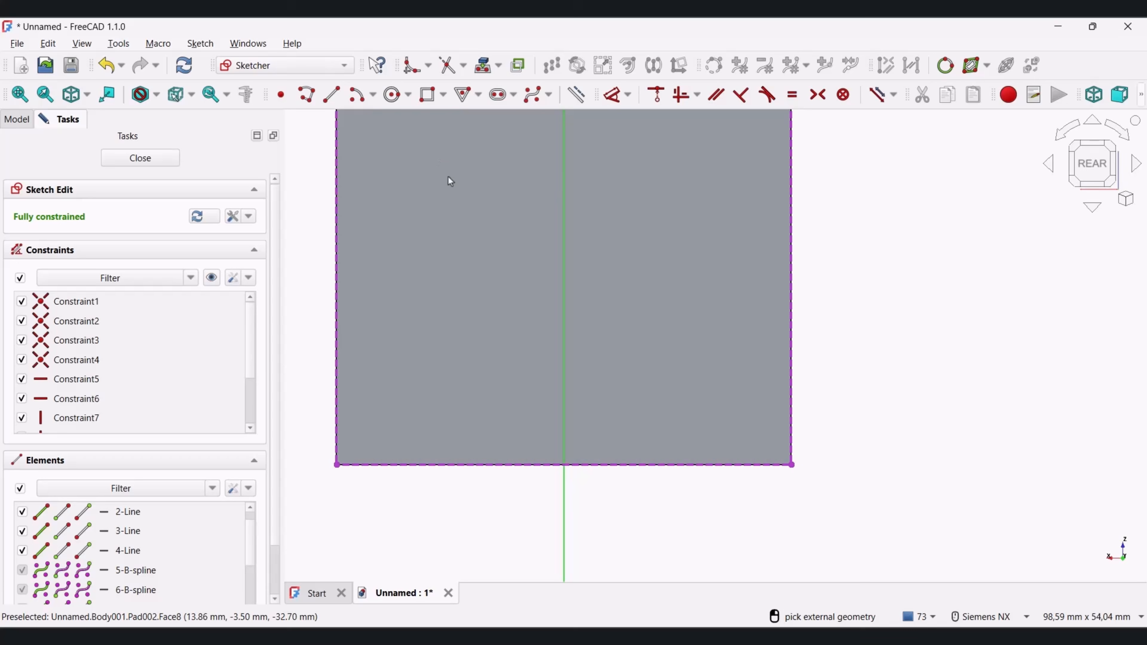
click(427, 94)
click(652, 496)
click(475, 372)
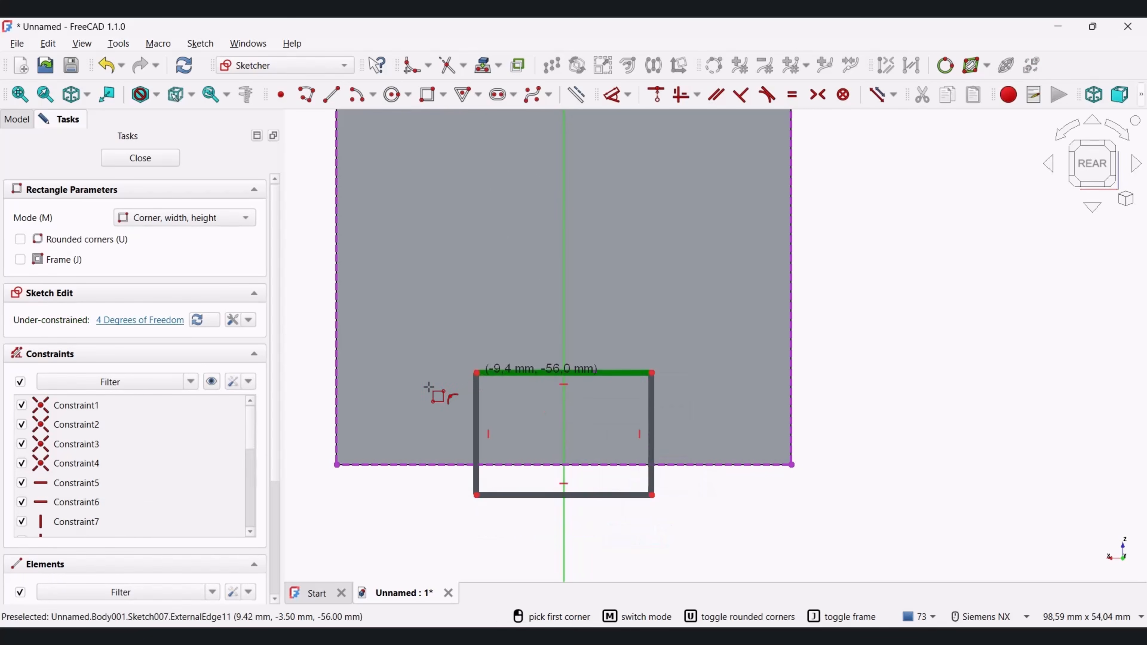
key(Escape)
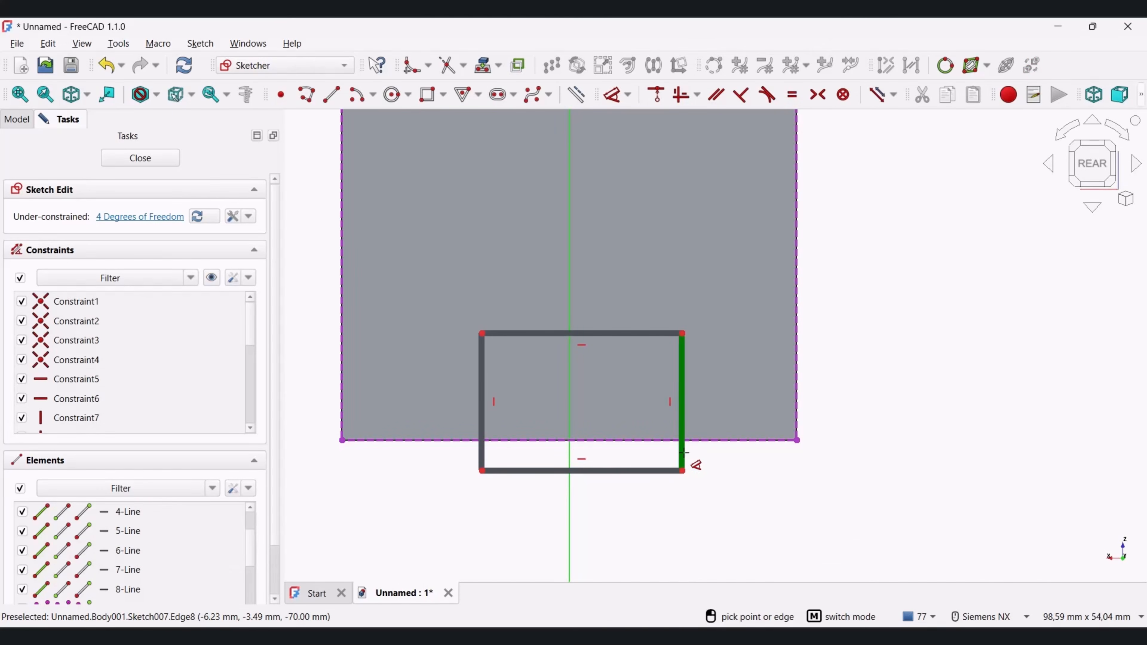
Step: Dimension the lower rectangle's side edge at 31.5/2 mm (15.75 mm) from the vertical axis
click(683, 453)
click(569, 456)
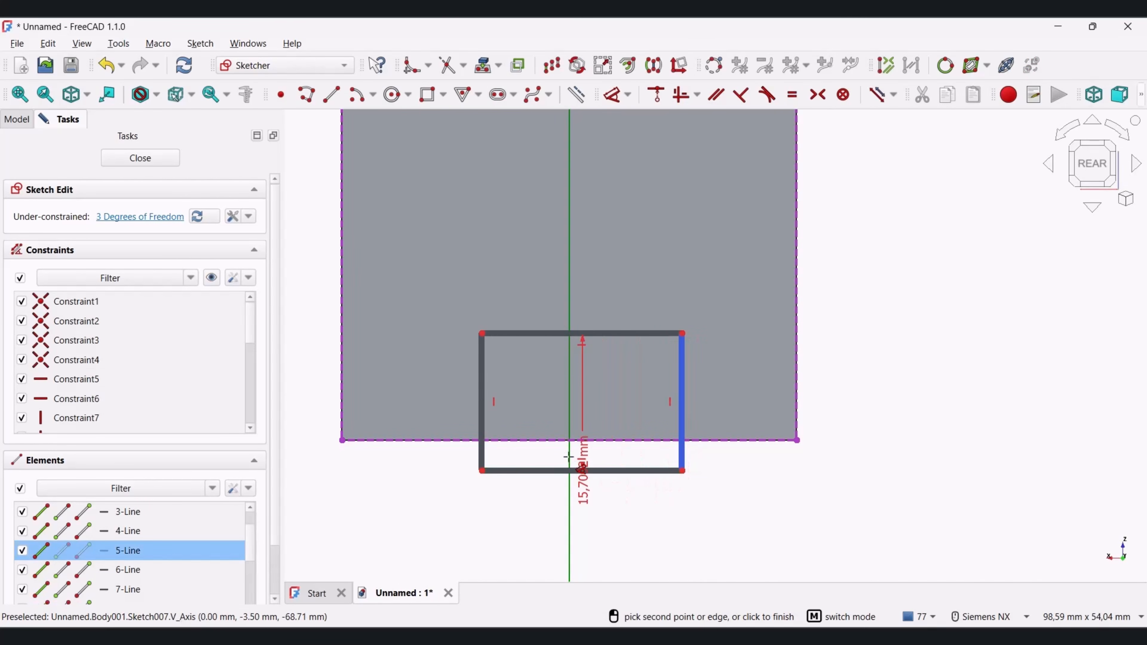
click(624, 515)
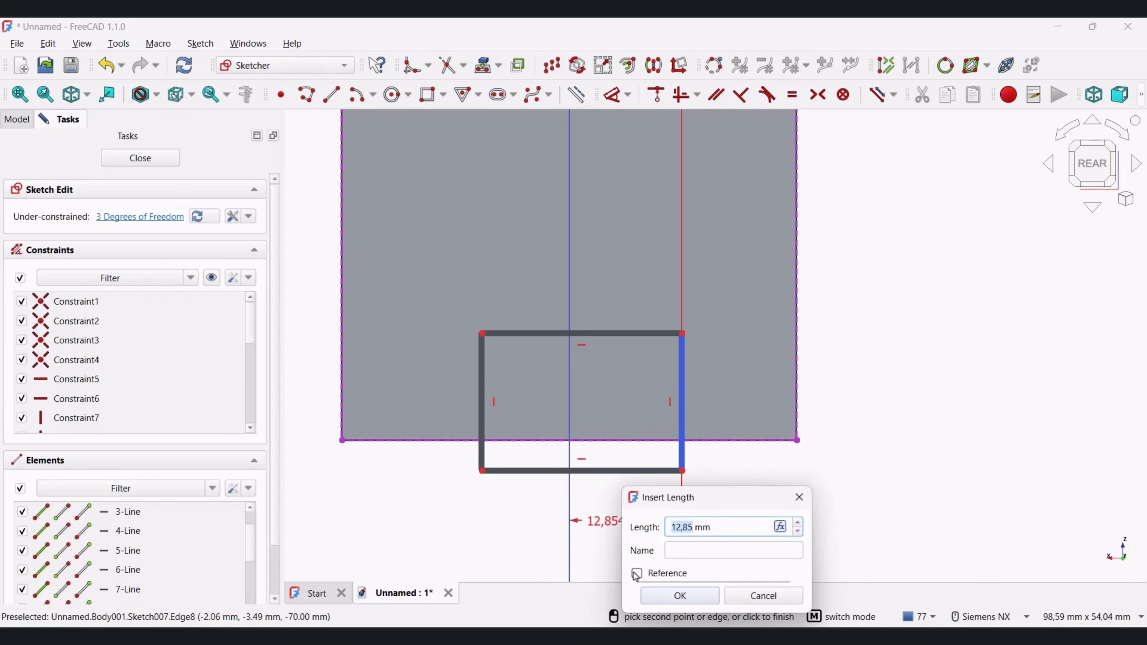
text(31)
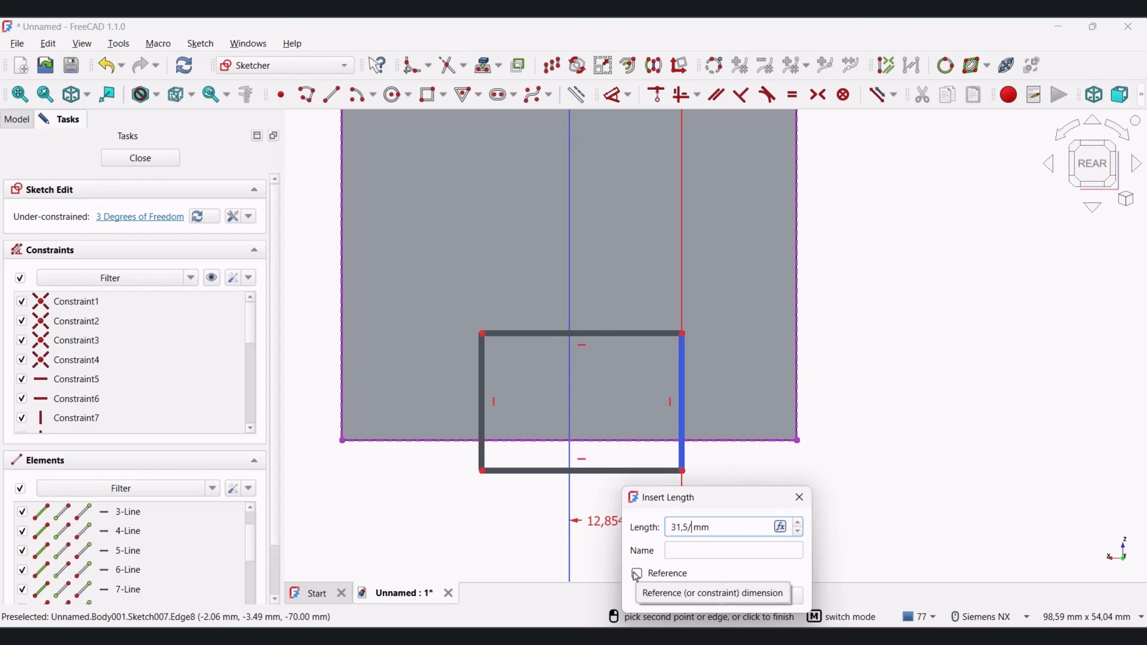
key(Return)
Step: Dimension the lower rectangle's bottom edge at 31.5 mm
click(644, 466)
click(606, 523)
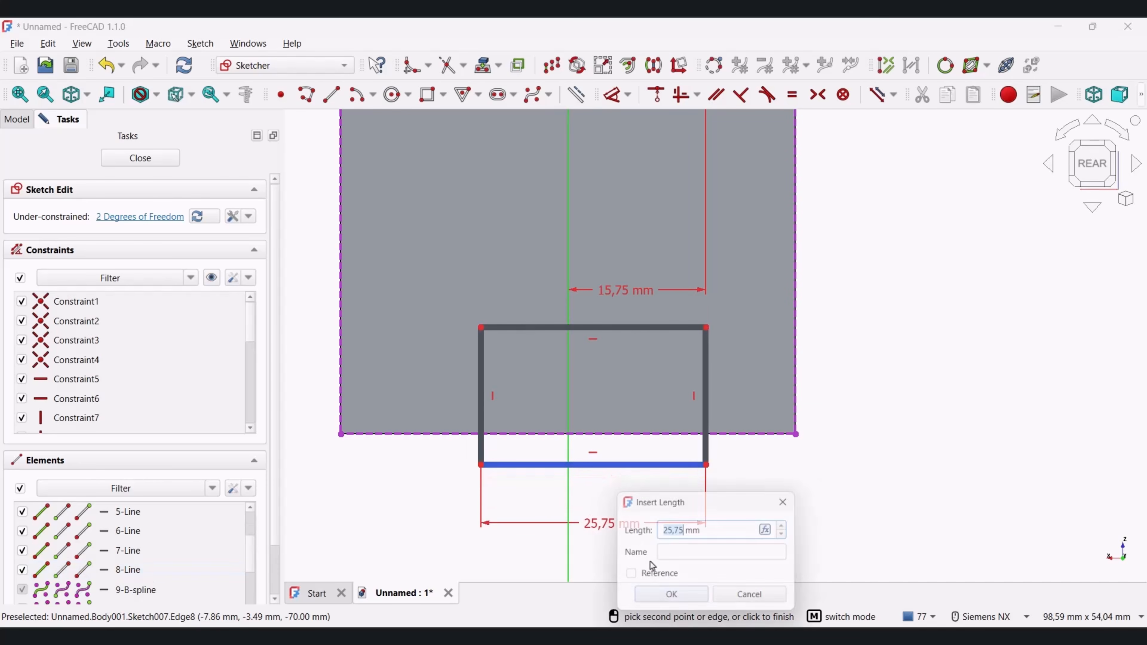
text(31,5)
key(Return)
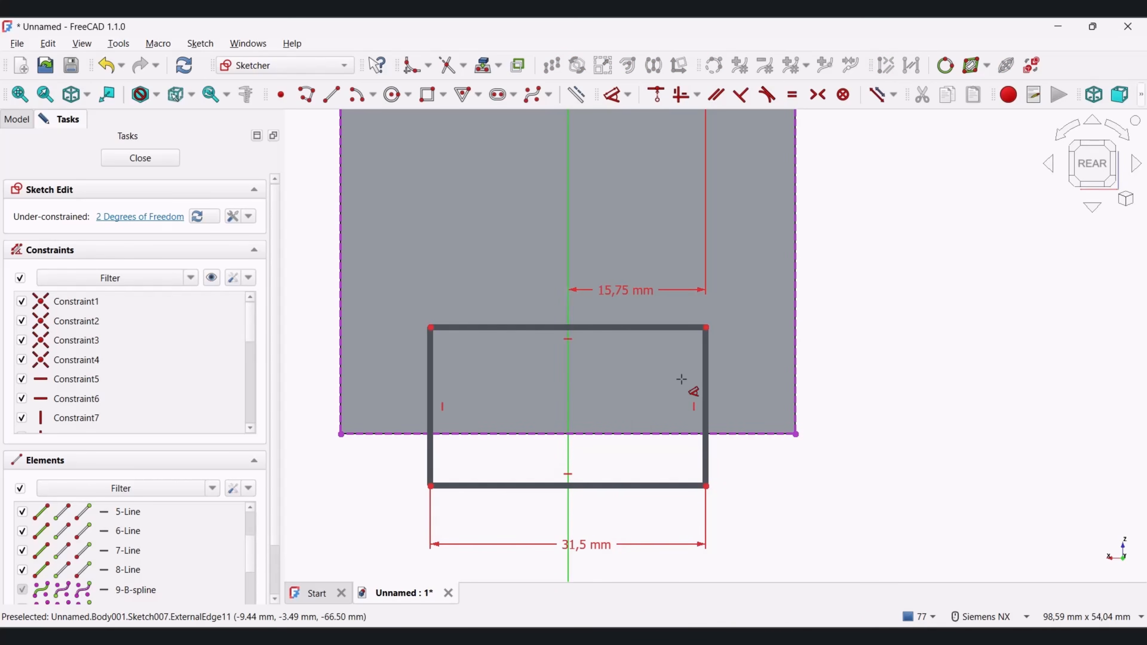
Step: Dimension the distance from the lower rectangle's upper corner to the plate's bottom edge at 9 mm
click(707, 328)
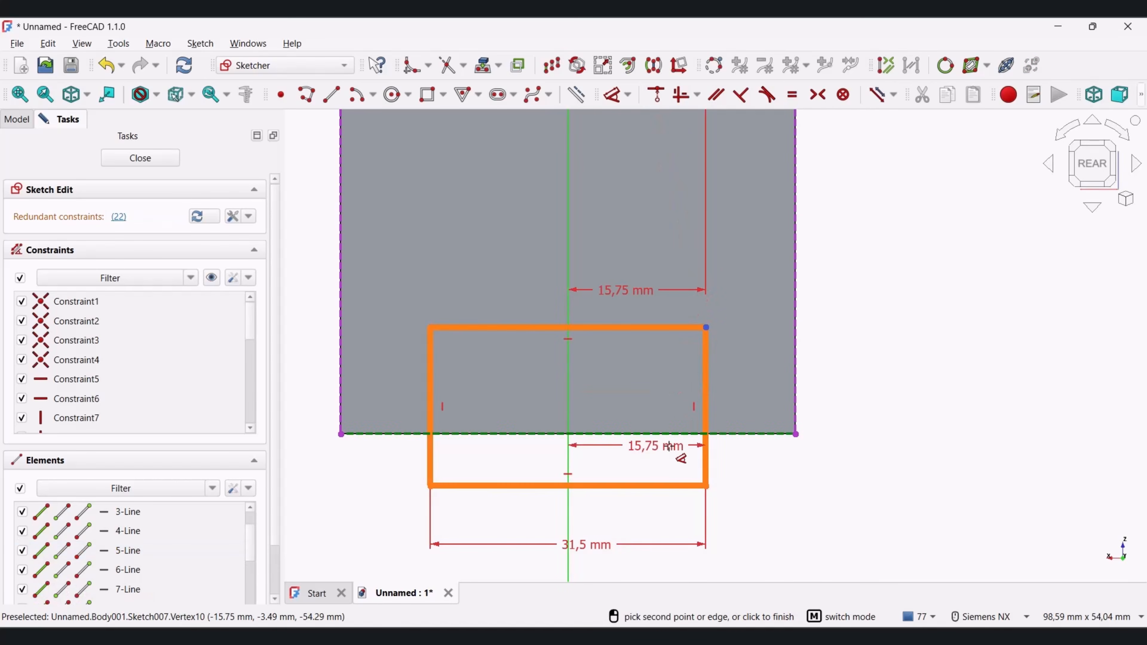
click(663, 432)
click(858, 389)
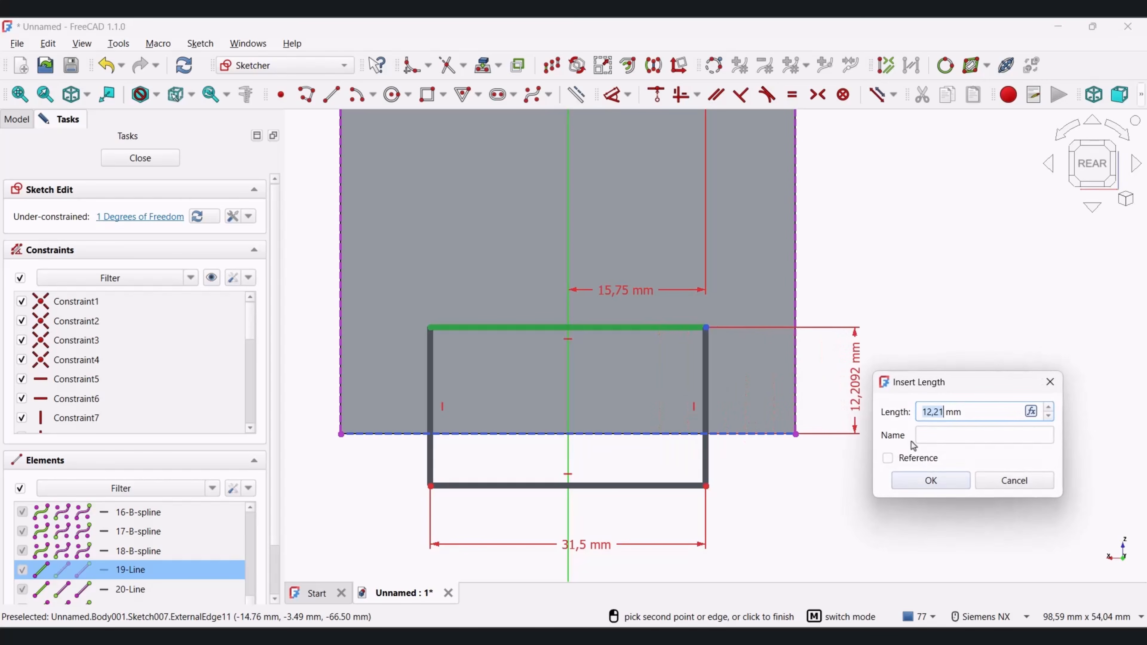
text(9)
key(Return)
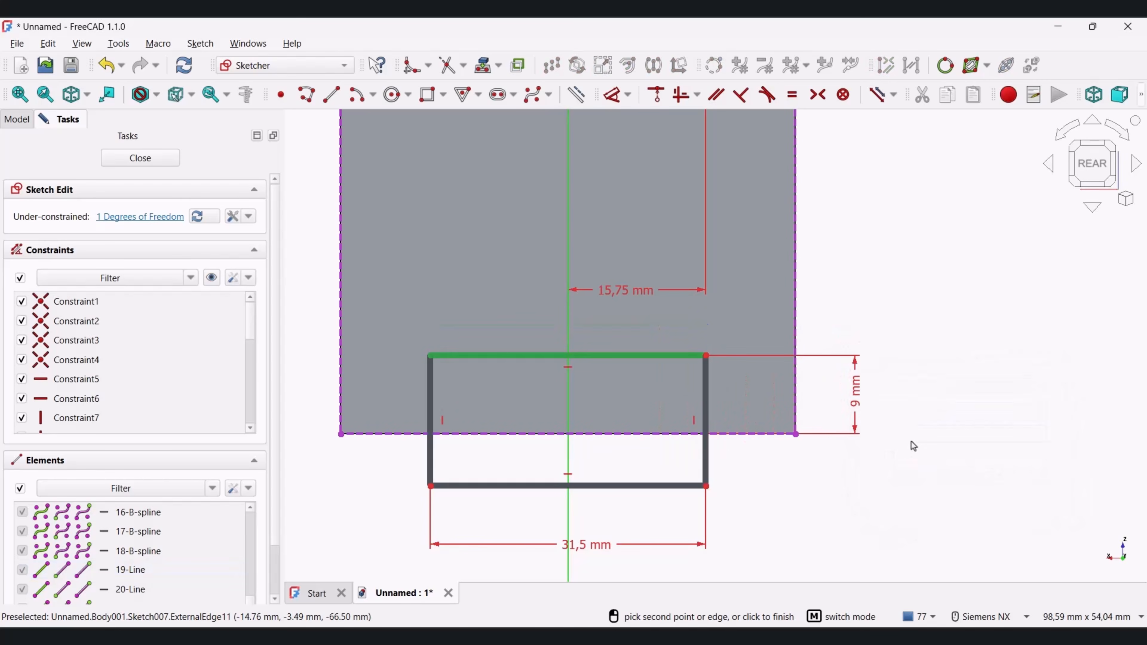
Step: Dimension the lower rectangle's vertical side at 15 mm
click(707, 473)
click(906, 475)
text(15)
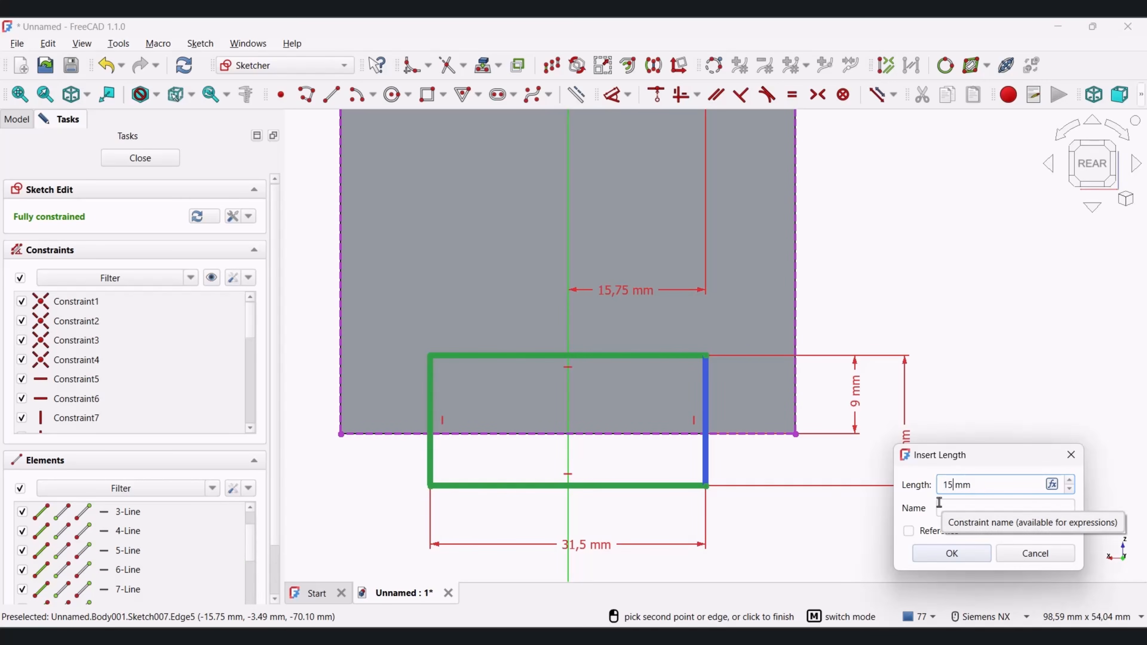
key(Return)
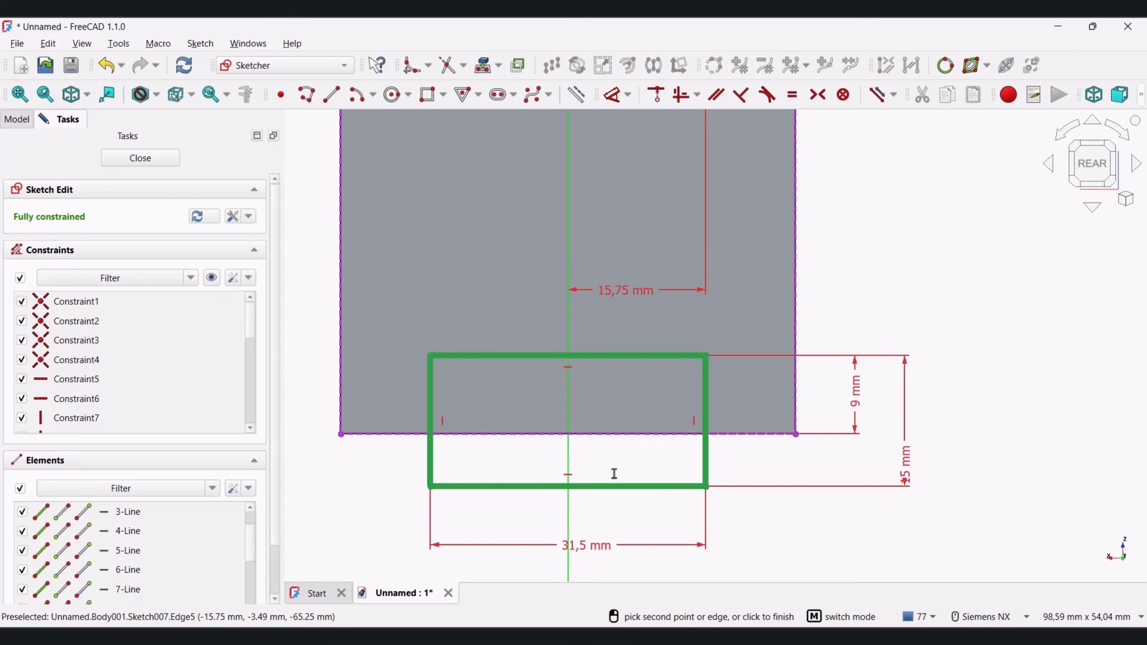
Step: Draw a closed five-sided polyline along the plate's side, its inner edge vertical for about 34 mm and slanting down onto the plate's edge
scroll(613, 461, up, 4)
scroll(613, 455, down, 5)
shift+middle_drag(564, 355, 589, 431)
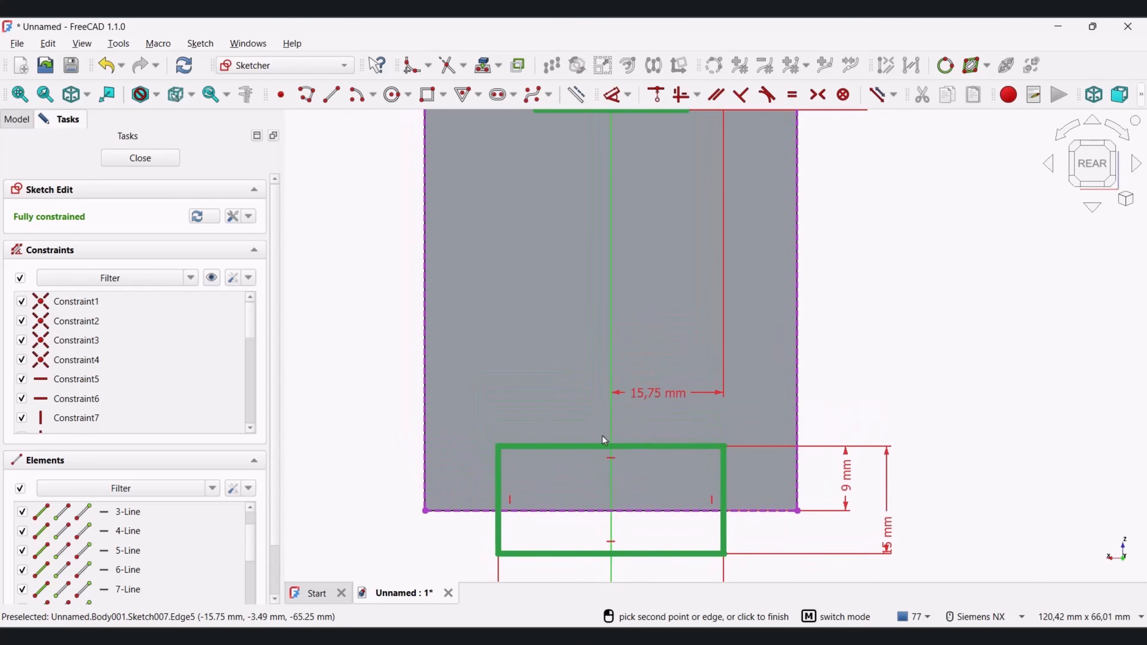
scroll(605, 441, down, 2)
click(306, 95)
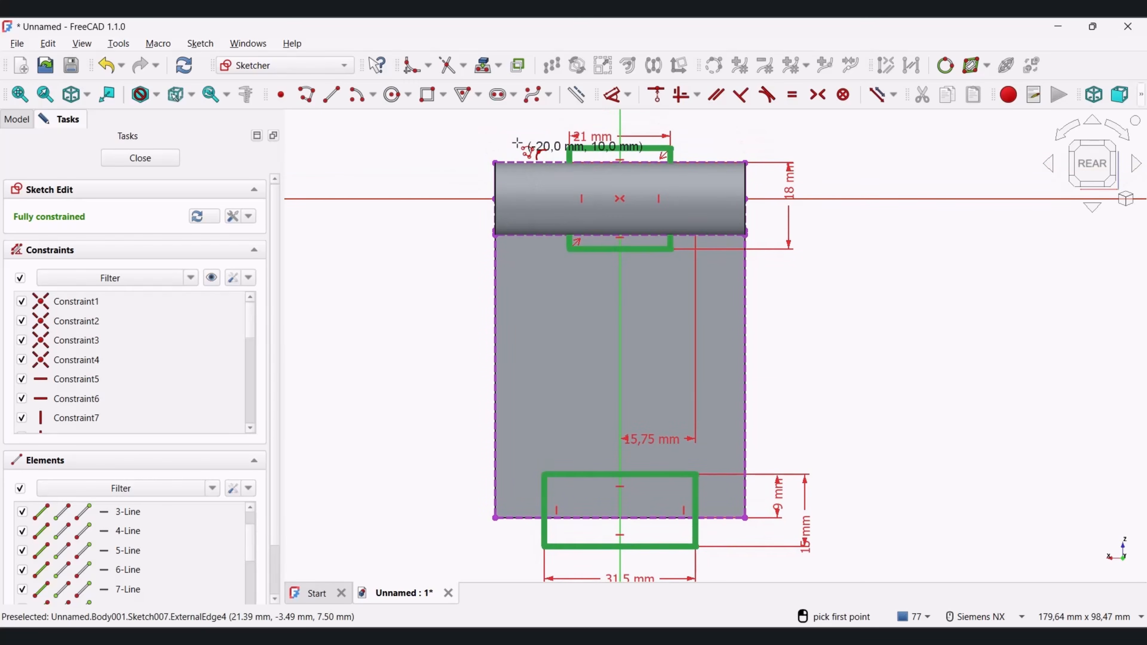
click(512, 152)
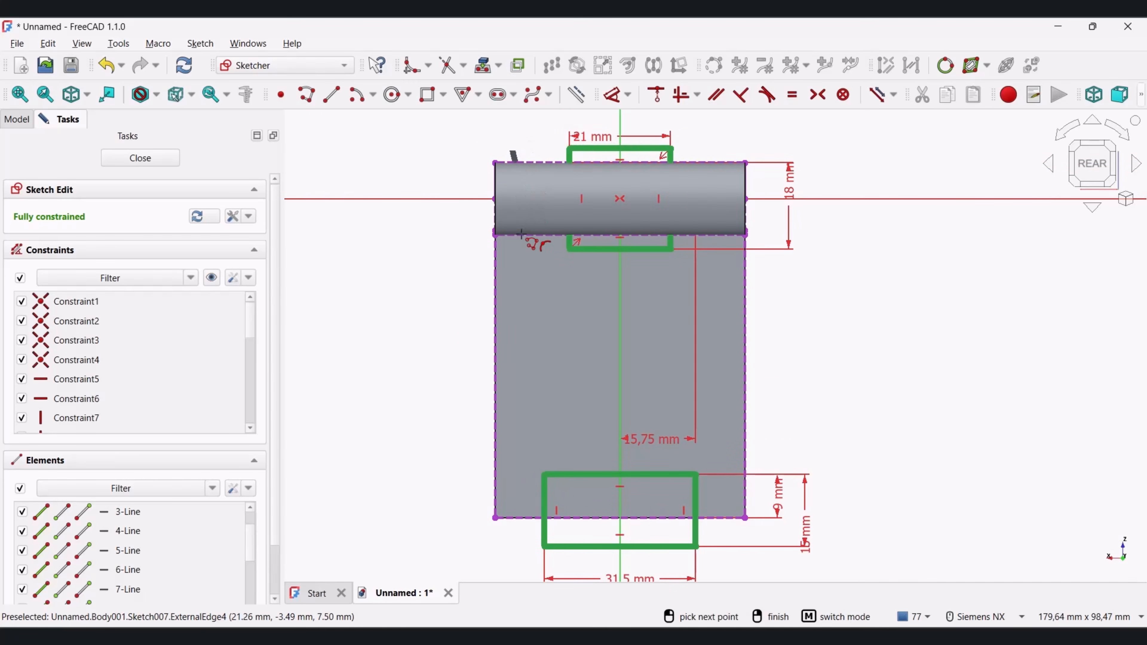
click(513, 295)
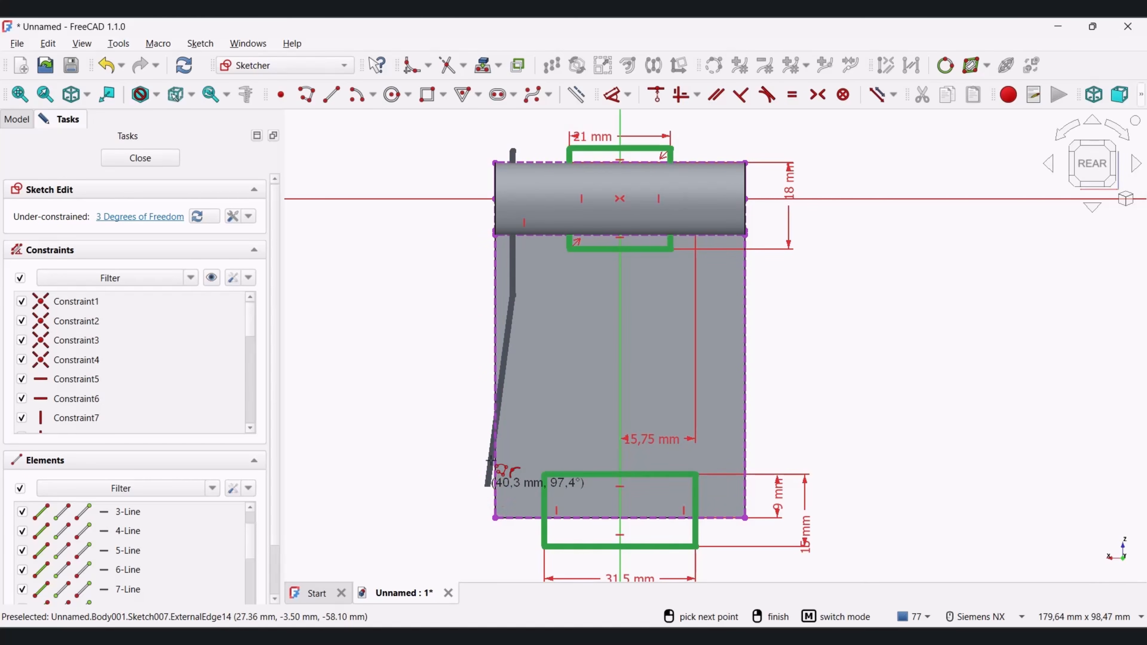
click(496, 449)
click(427, 450)
click(429, 133)
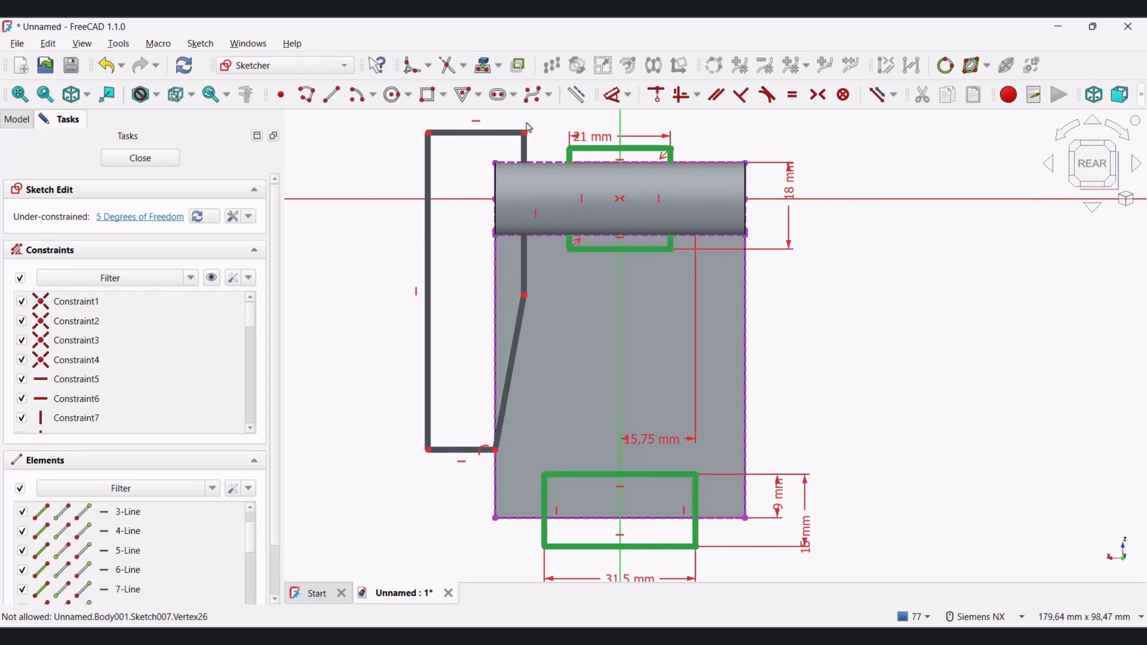
Step: Dimension the distance between the side profile's inner vertical edge and the upper rectangle's nearest side at 11 mm
scroll(546, 163, up, 1)
key(d)
click(519, 146)
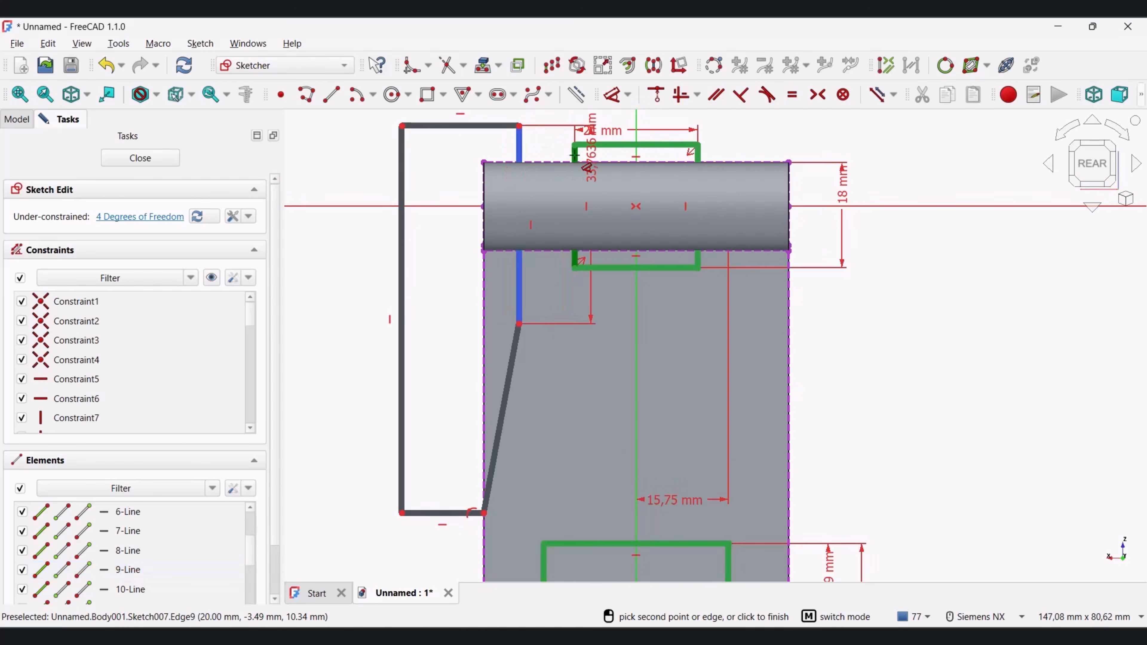
click(550, 149)
text(1mm)
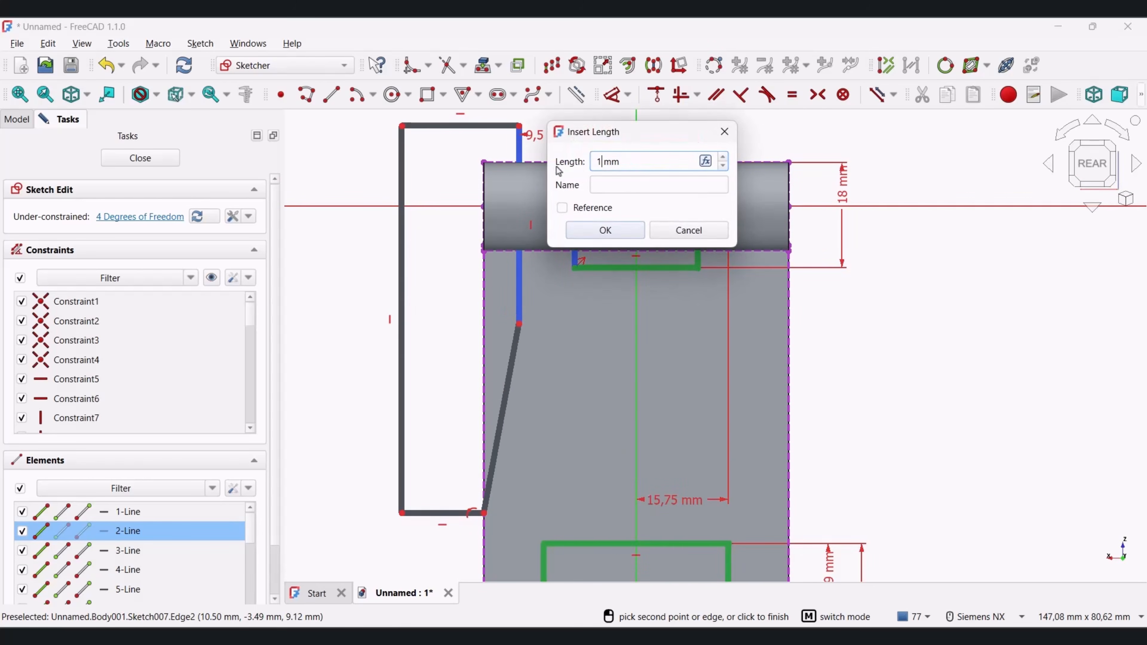
text(1)
key(Return)
Step: Dimension the vertical distance from the hinge's projected upper edge to the point where the side profile's slant begins at 15 mm
scroll(501, 176, up, 3)
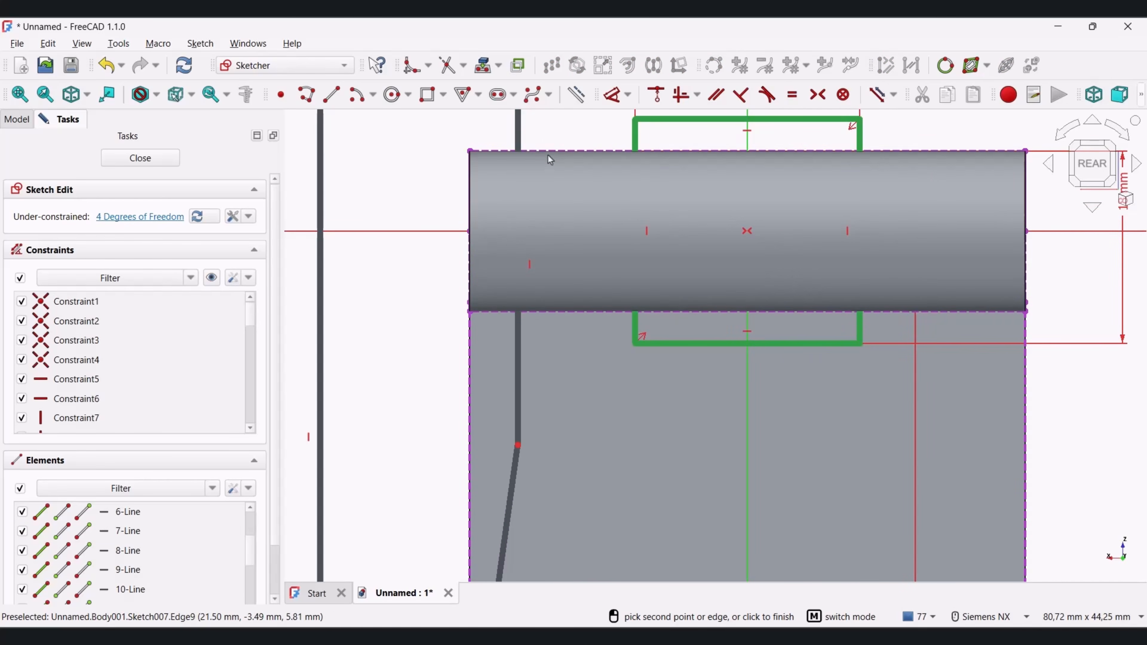
click(546, 152)
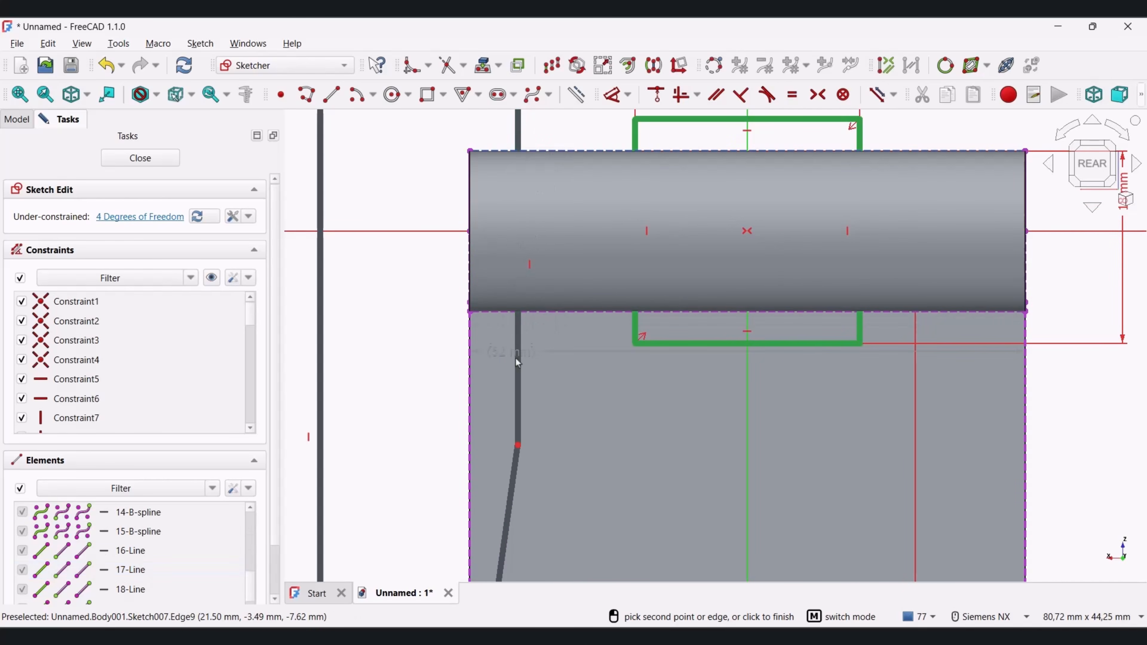
click(520, 449)
click(392, 298)
text(15)
key(Return)
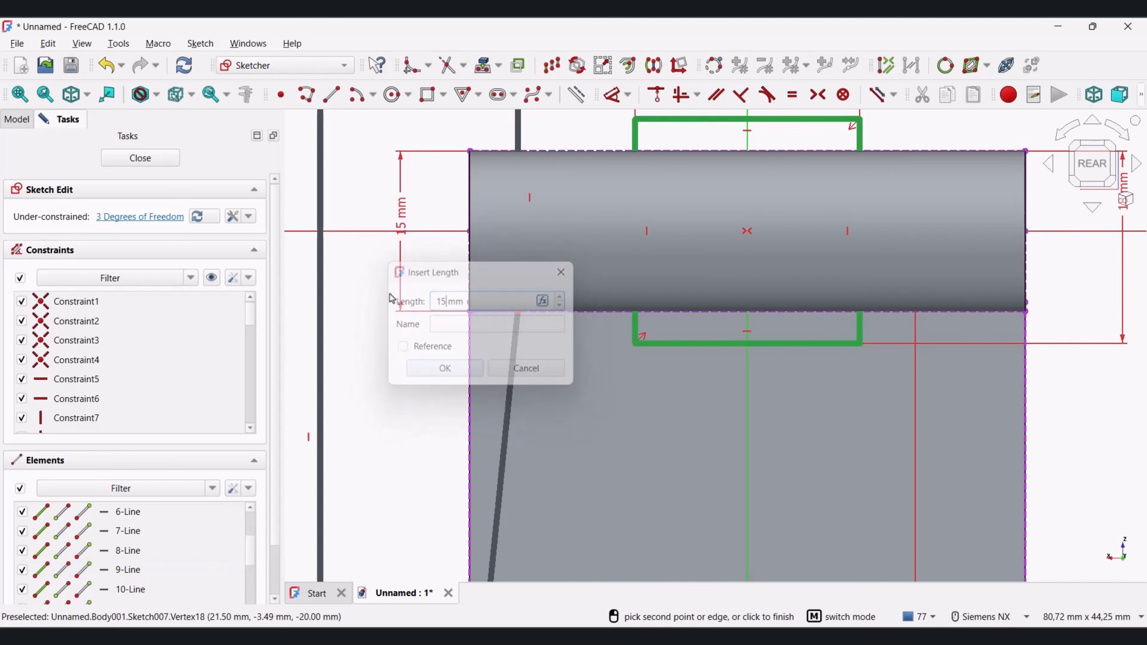
Step: Dimension the vertical distance from the slanted edge's lower end to the plate's bottom edge at 10.4 mm
shift+middle_drag(475, 471, 489, 206)
scroll(490, 217, down, 2)
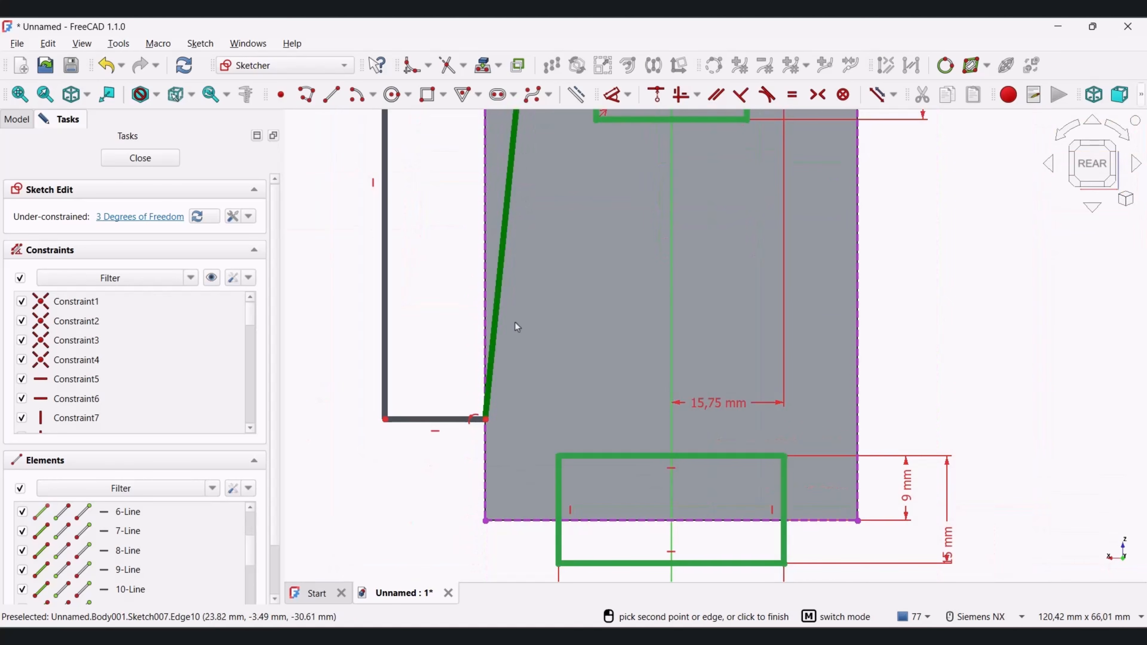
shift+middle_drag(500, 453, 503, 347)
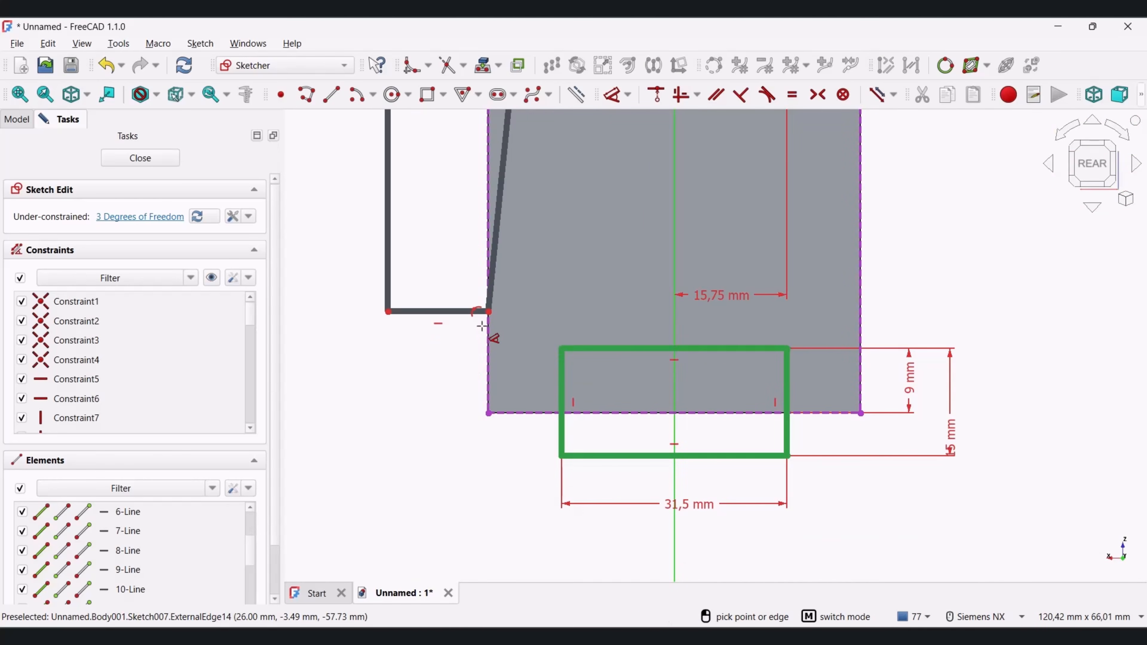
click(489, 311)
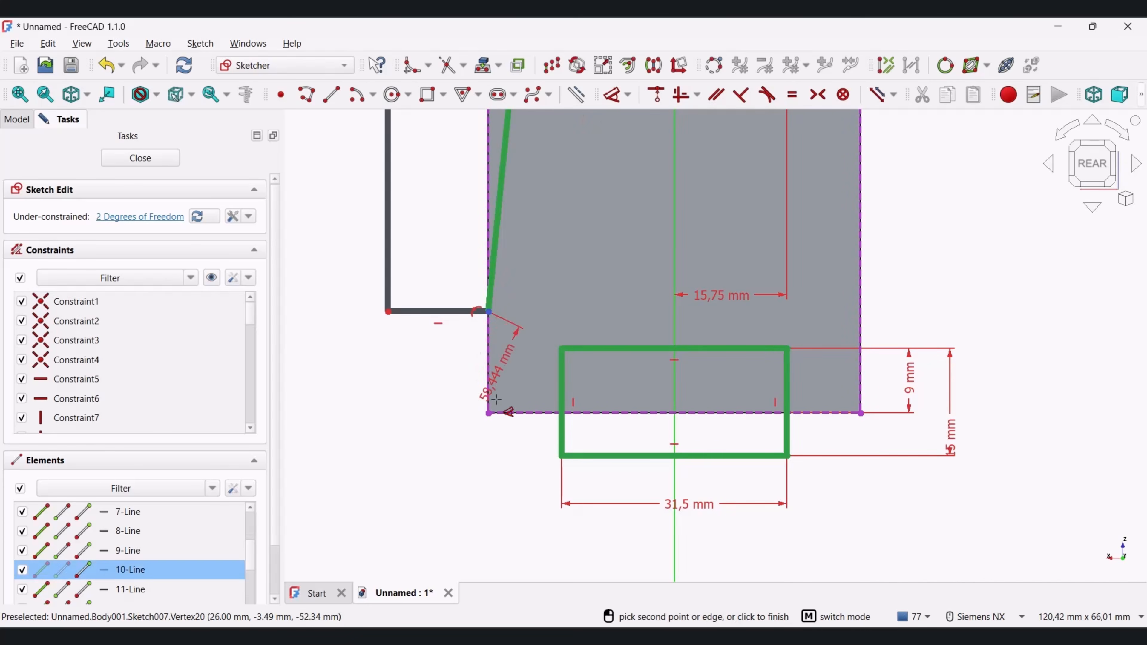
click(518, 413)
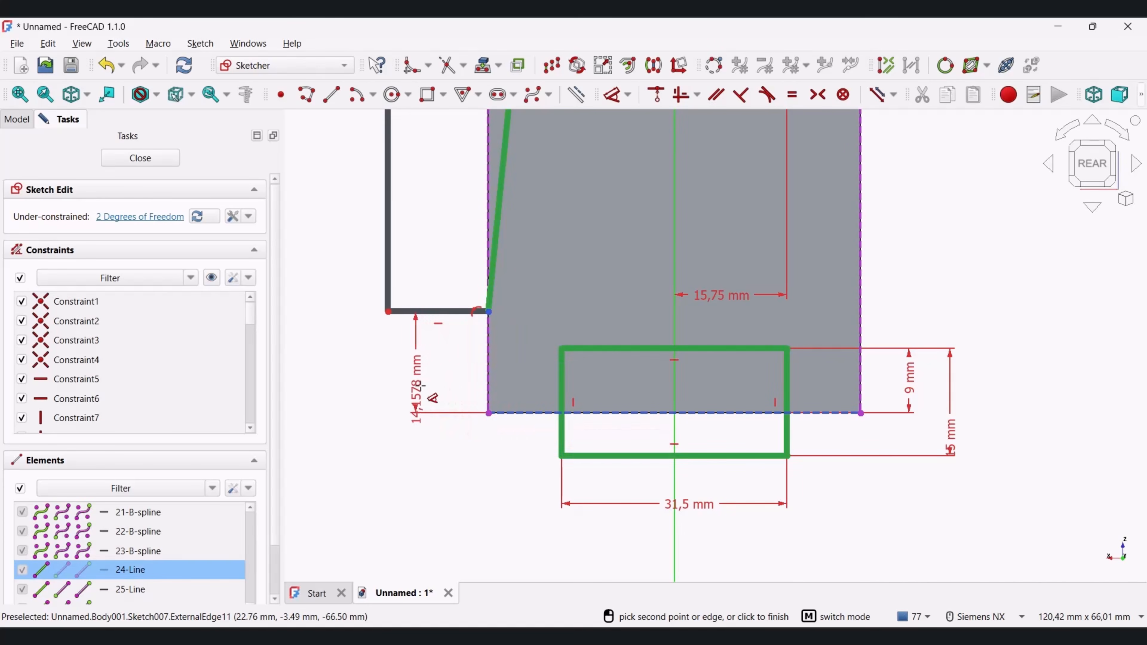
click(409, 411)
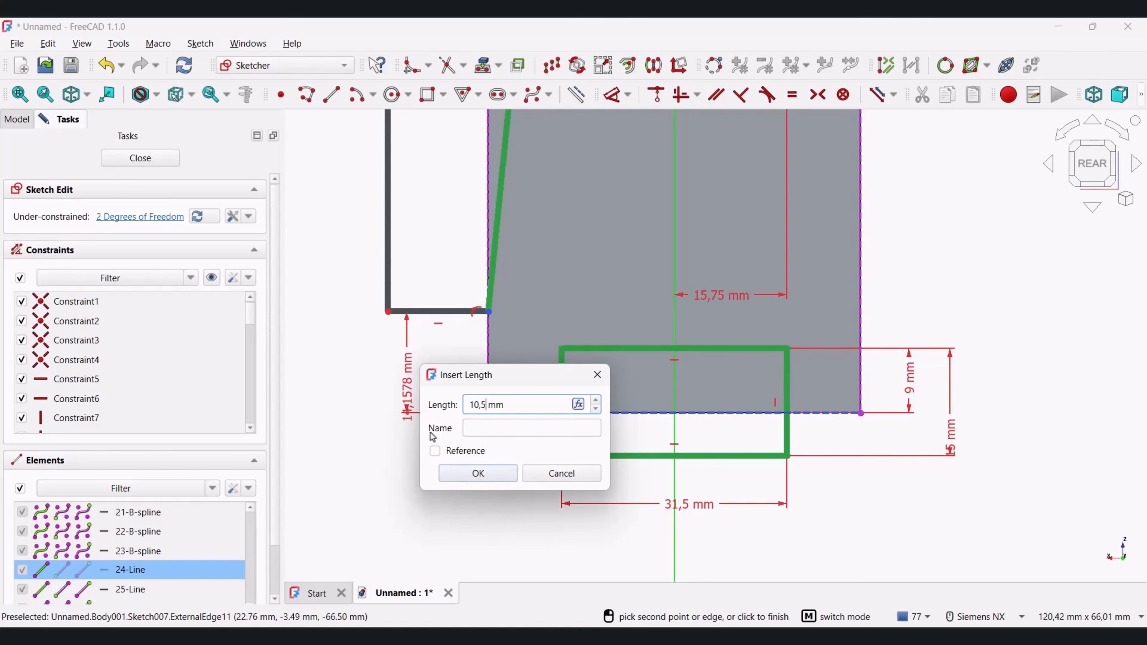
key(Return)
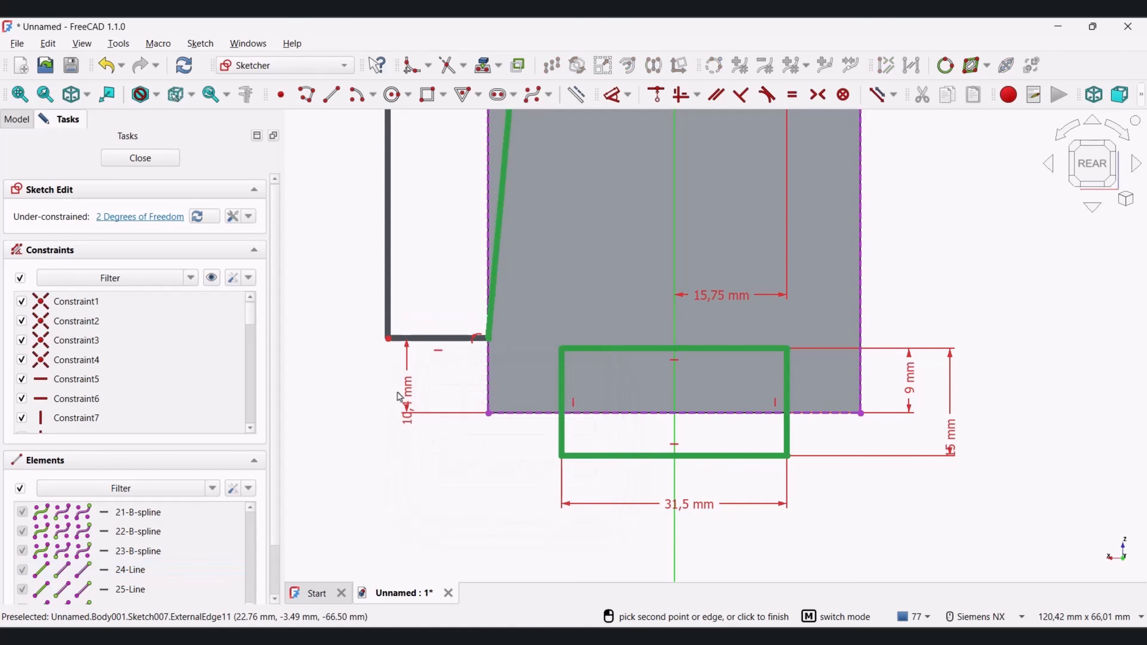
Step: Dimension the side profile's lower horizontal edge at 14 mm
click(429, 341)
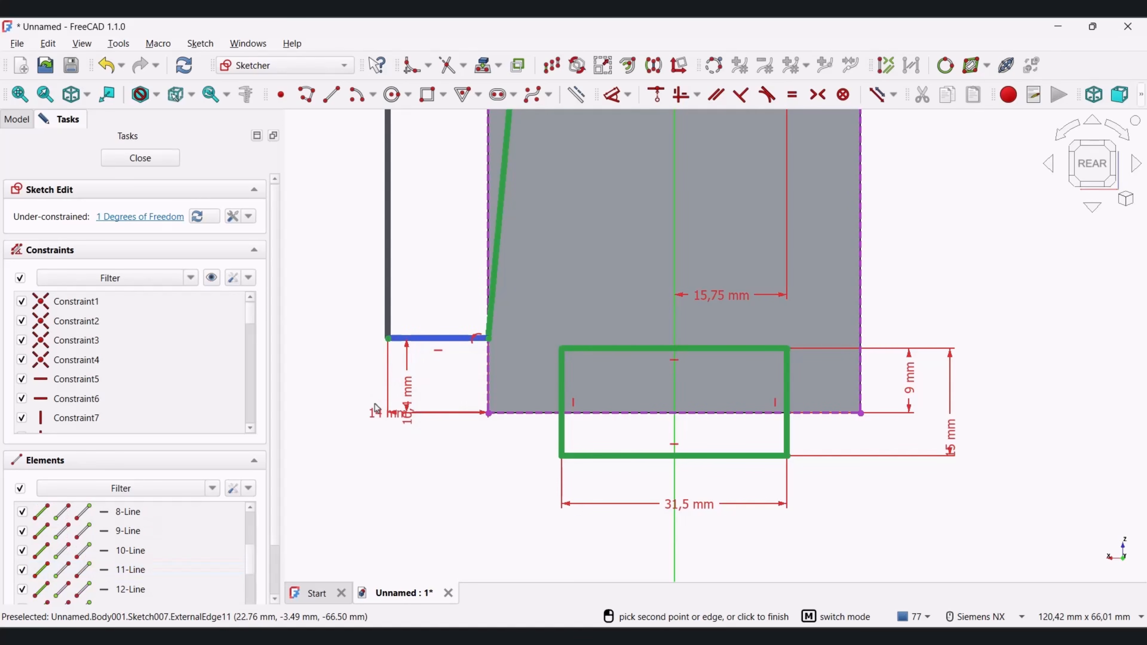
click(356, 388)
click(416, 470)
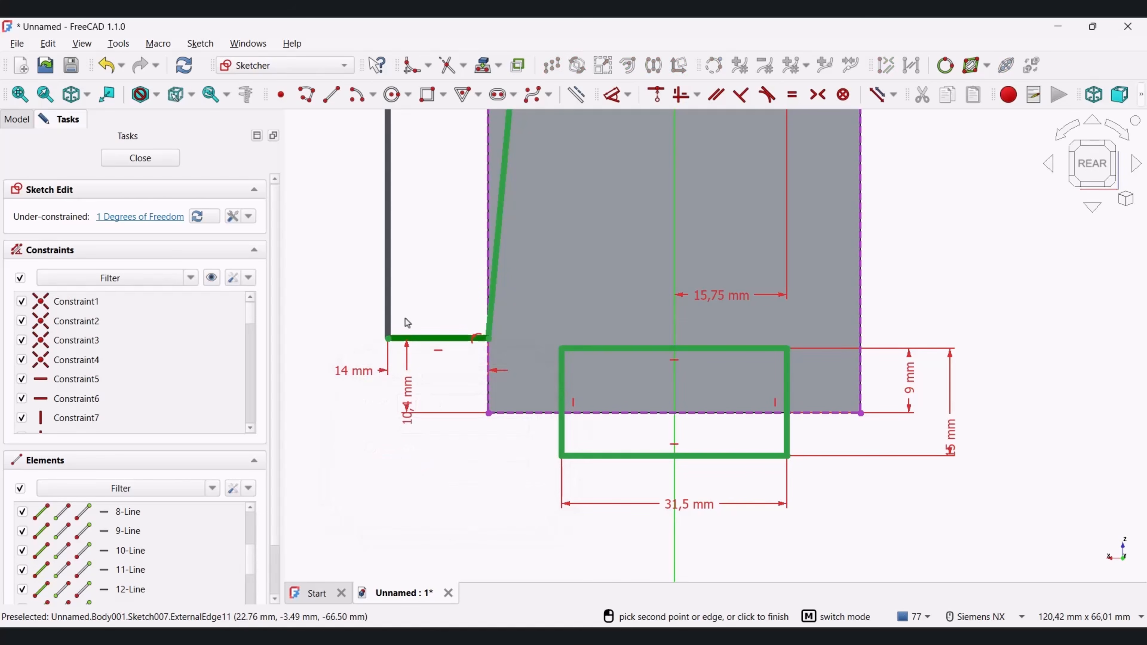
Step: Raise the side profile's upper outer corner further above the hinge and dimension the outer vertical edge at 76.1 mm
shift+middle_drag(398, 255, 394, 458)
scroll(394, 466, up, 2)
scroll(384, 419, down, 5)
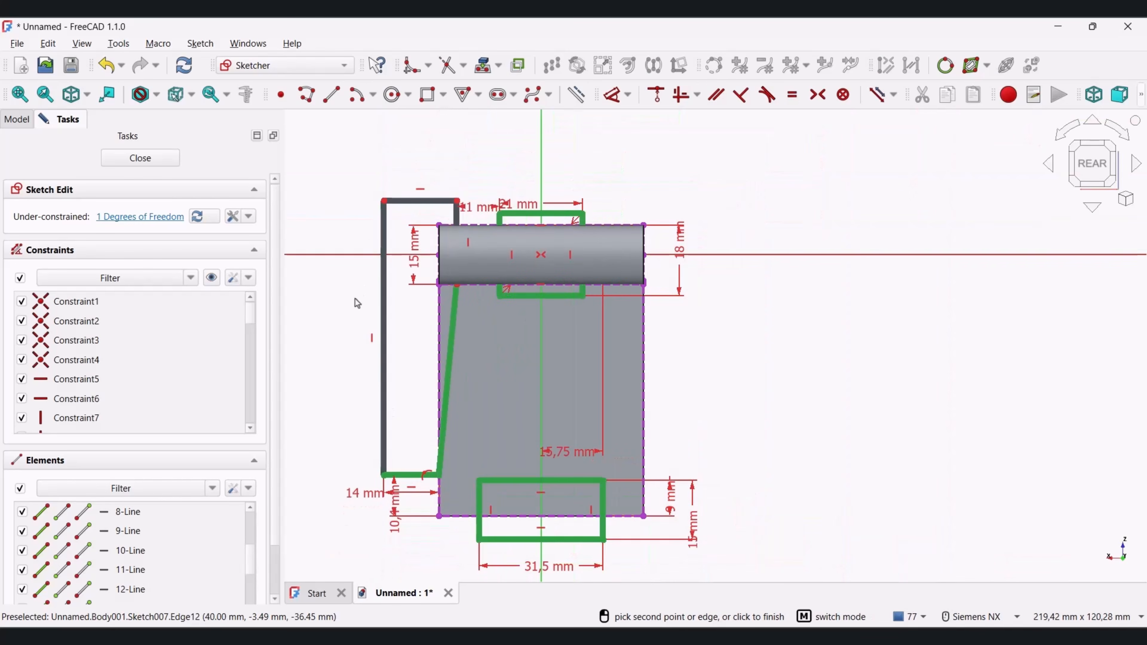
key(Escape)
drag(387, 205, 384, 176)
key(d)
click(383, 213)
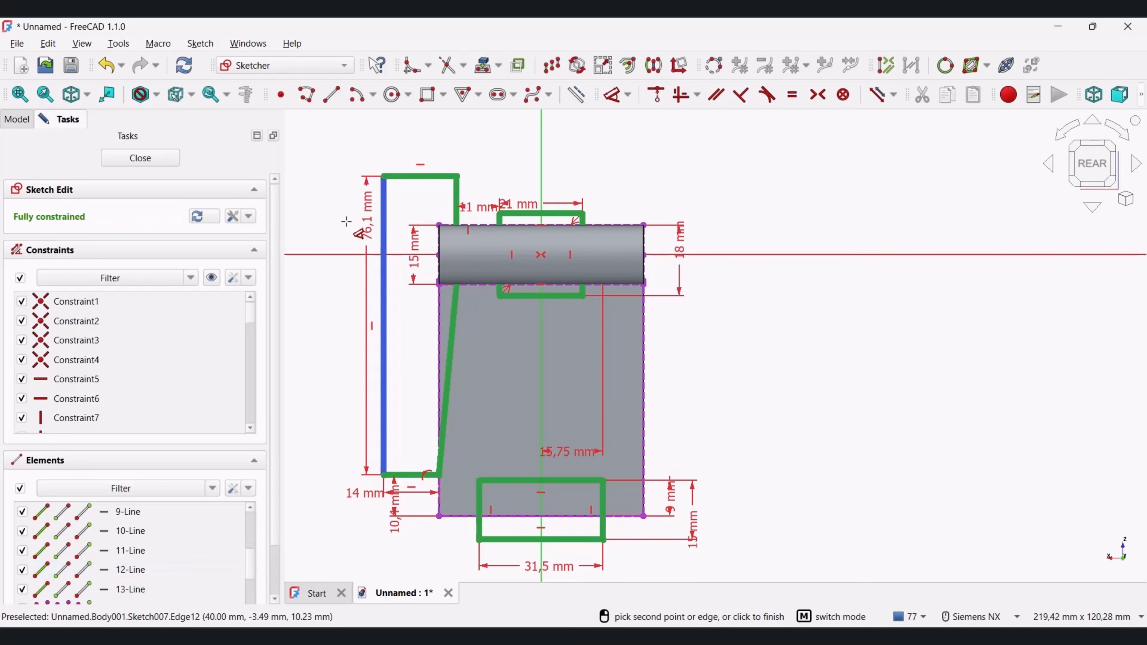
click(358, 267)
click(421, 324)
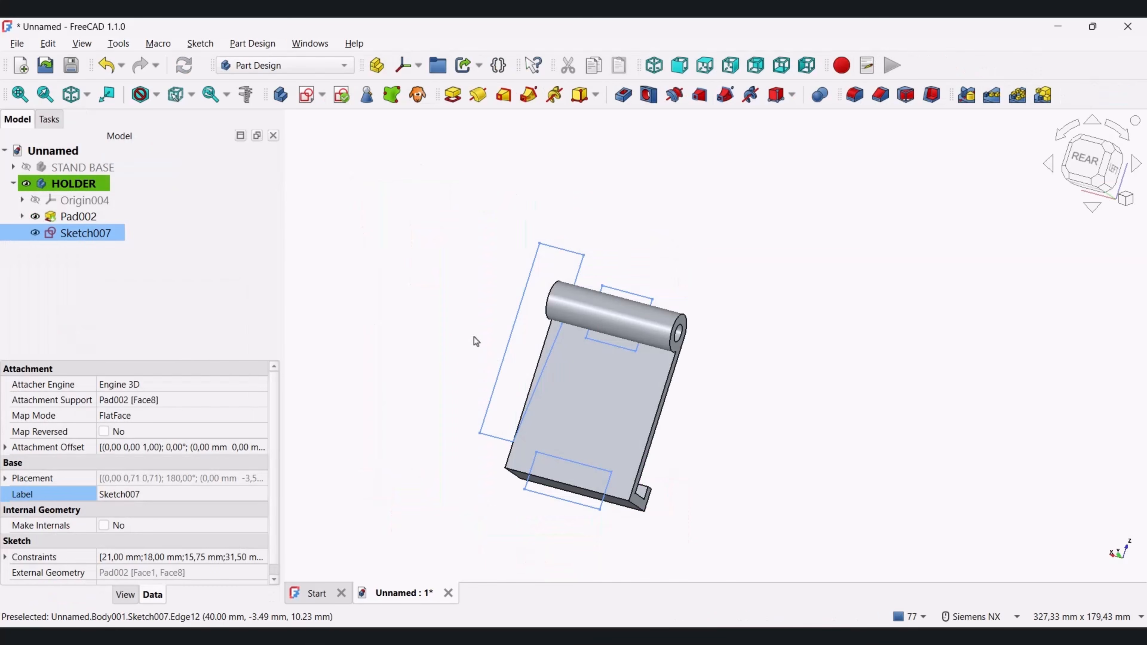
Step: Pocket the three sketched profiles through the holder in Symmetric mode with a length of 119 mm
click(623, 95)
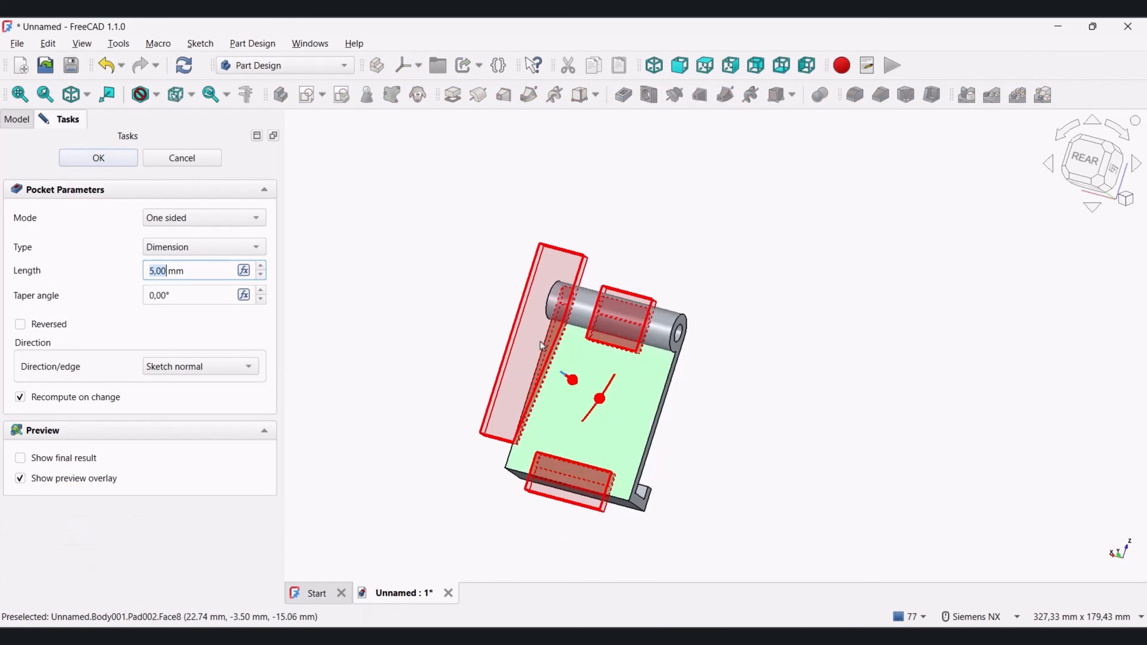
middle_drag(515, 334, 451, 349)
click(178, 218)
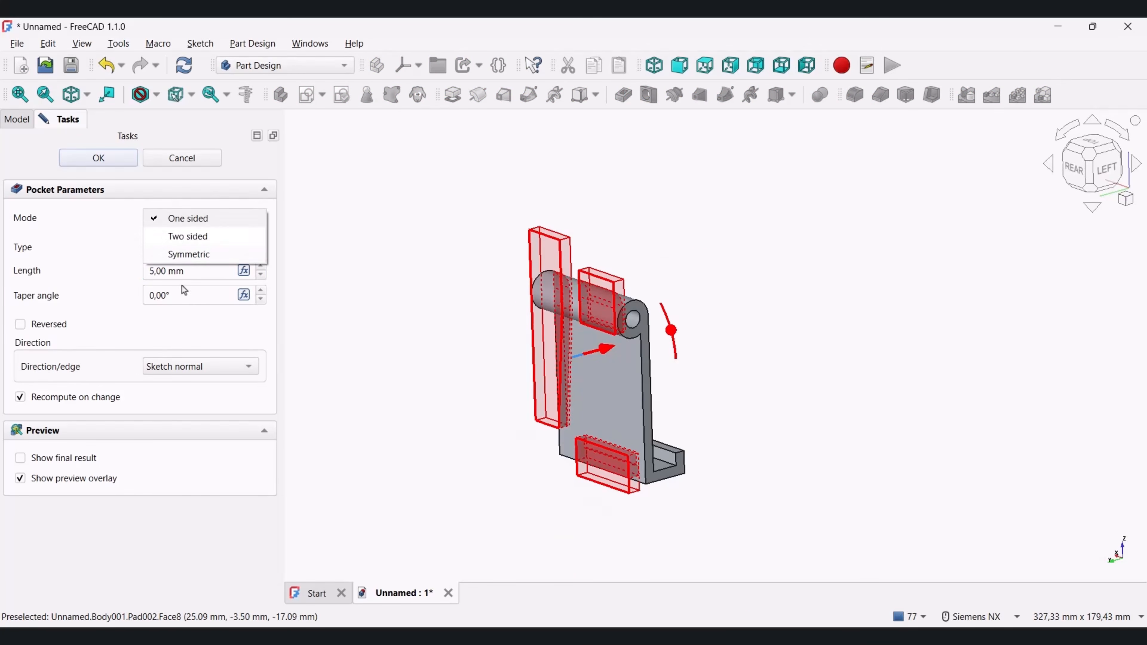
click(189, 254)
drag(604, 348, 722, 318)
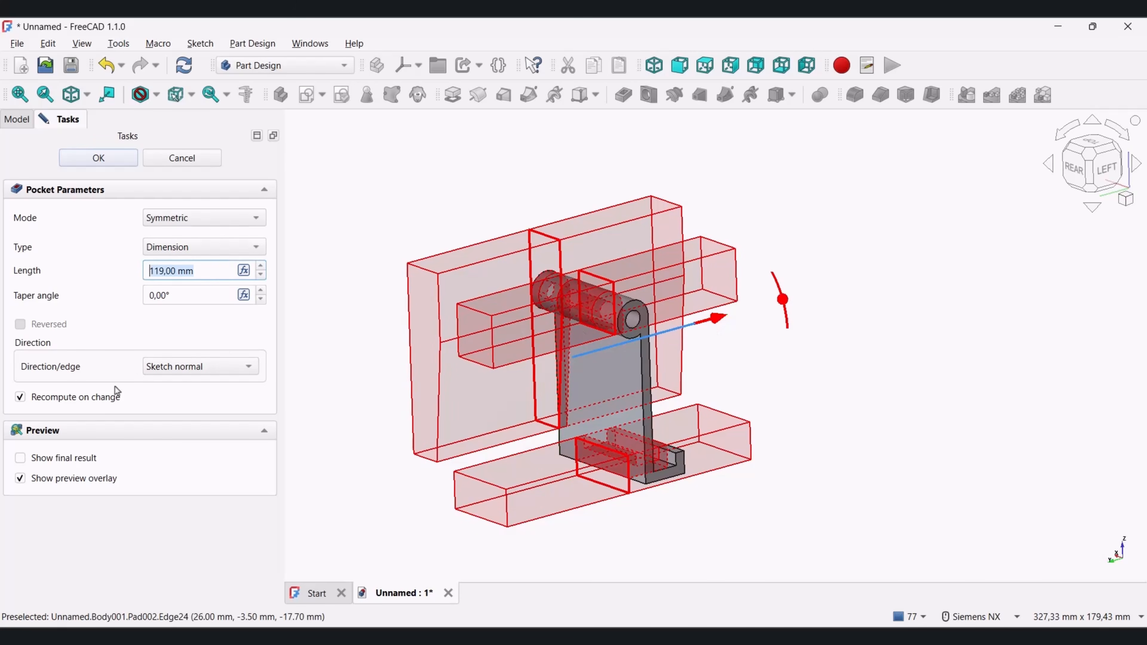
click(102, 162)
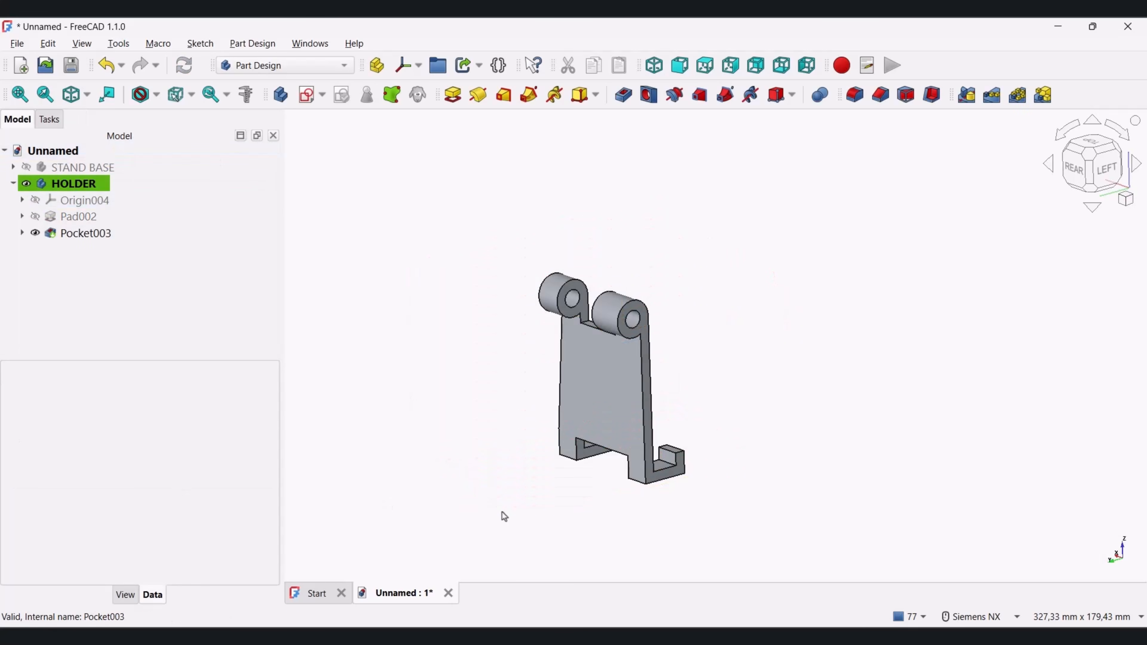
Step: Mirror the holder's last pocket about the sketch's vertical axis to cut the same taper on the opposite side
key(4)
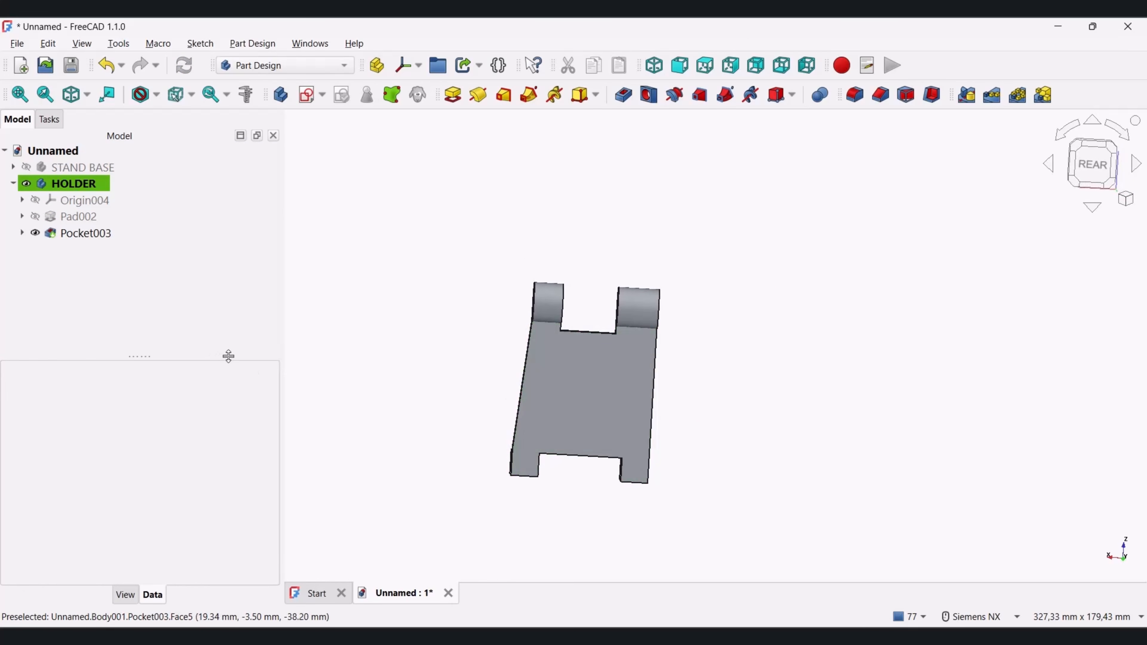
click(88, 238)
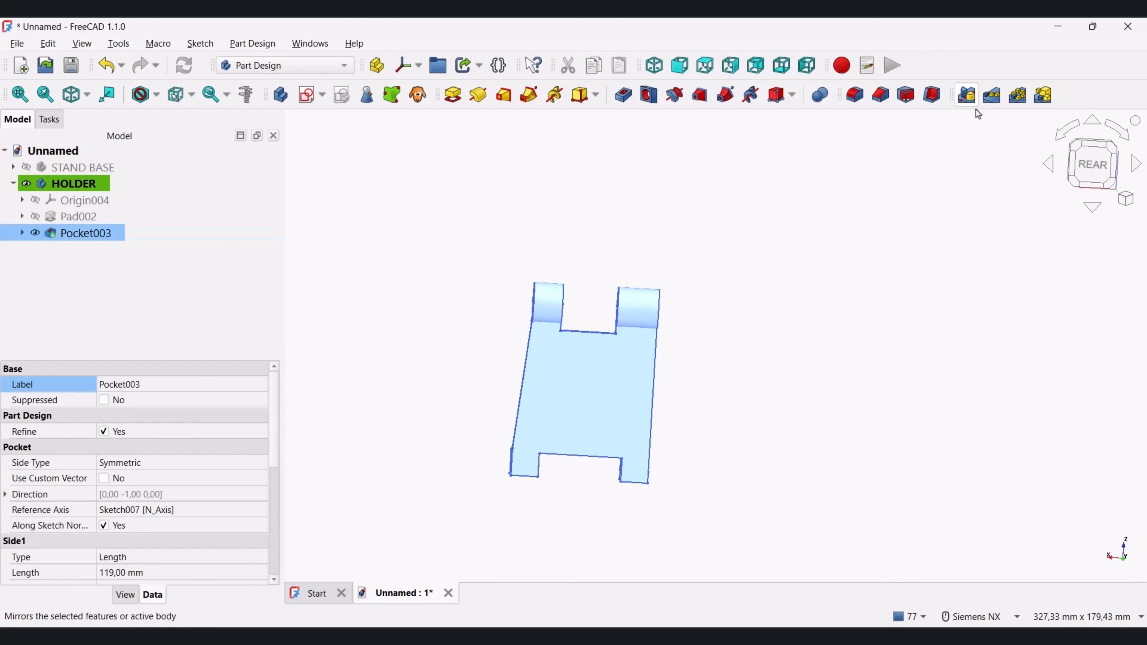
click(967, 95)
click(97, 156)
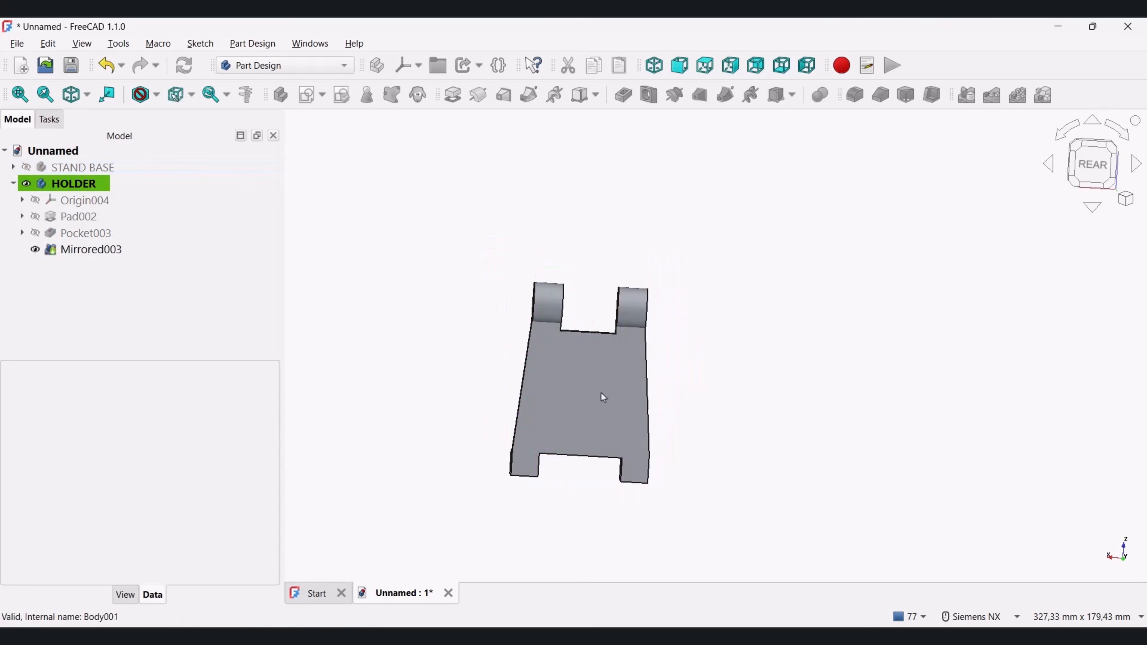
Step: Fillet the edge where one hinge barrel meets the holder plate's rear face with a 2 mm radius
middle_drag(604, 397, 681, 169)
scroll(580, 239, up, 3)
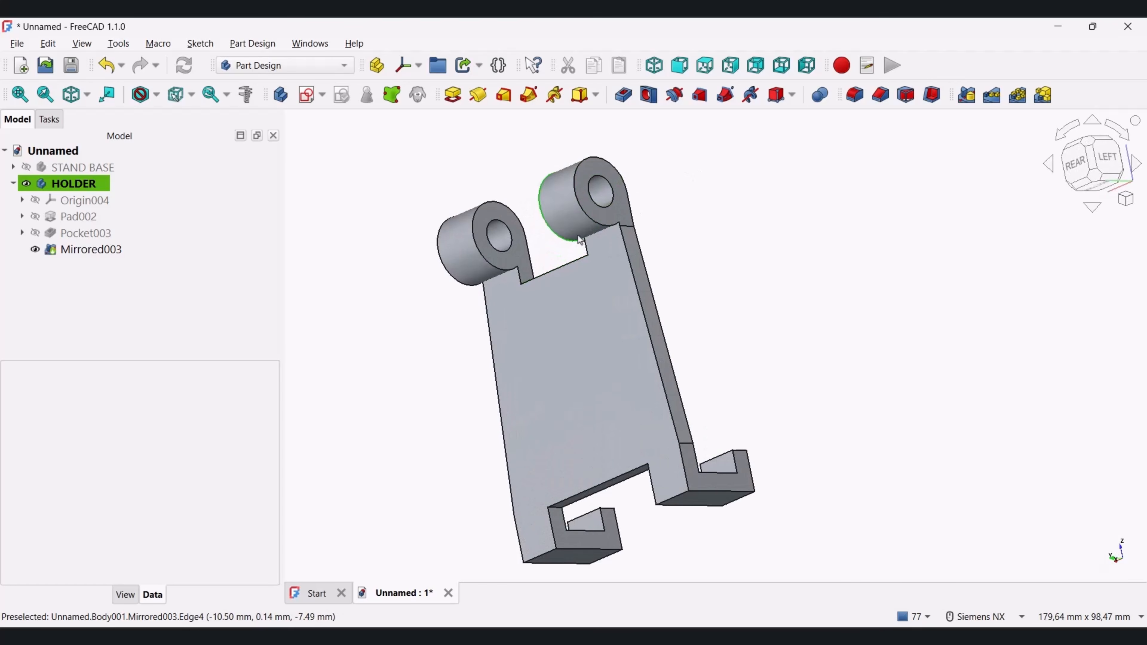
scroll(580, 239, up, 5)
middle_drag(605, 224, 592, 194)
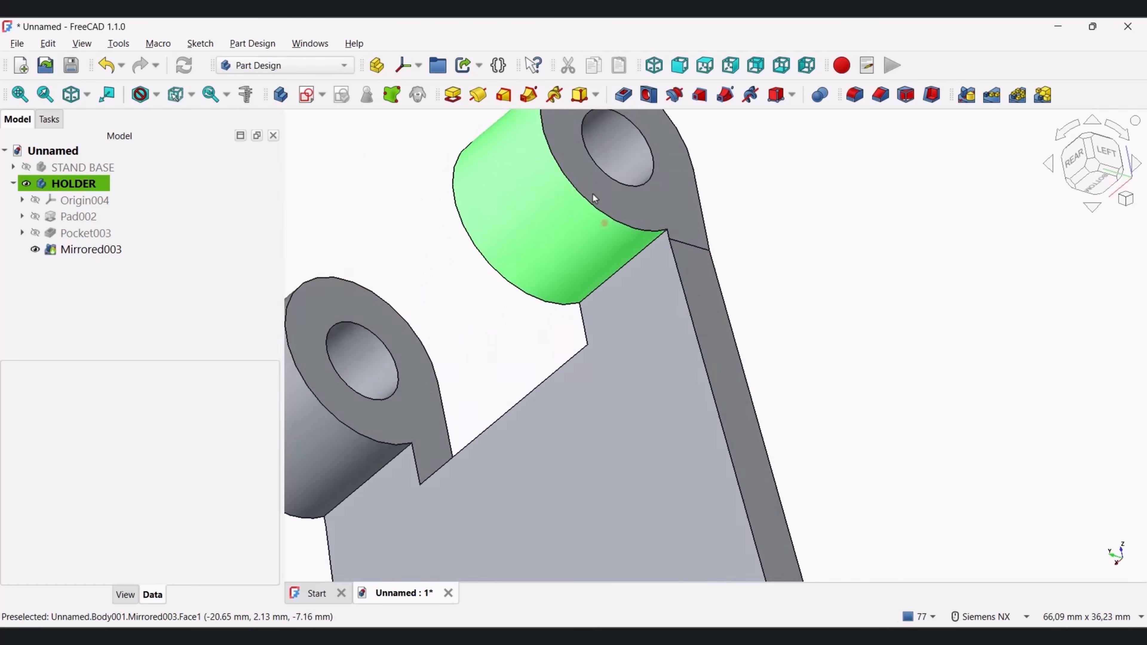
click(610, 280)
click(396, 461)
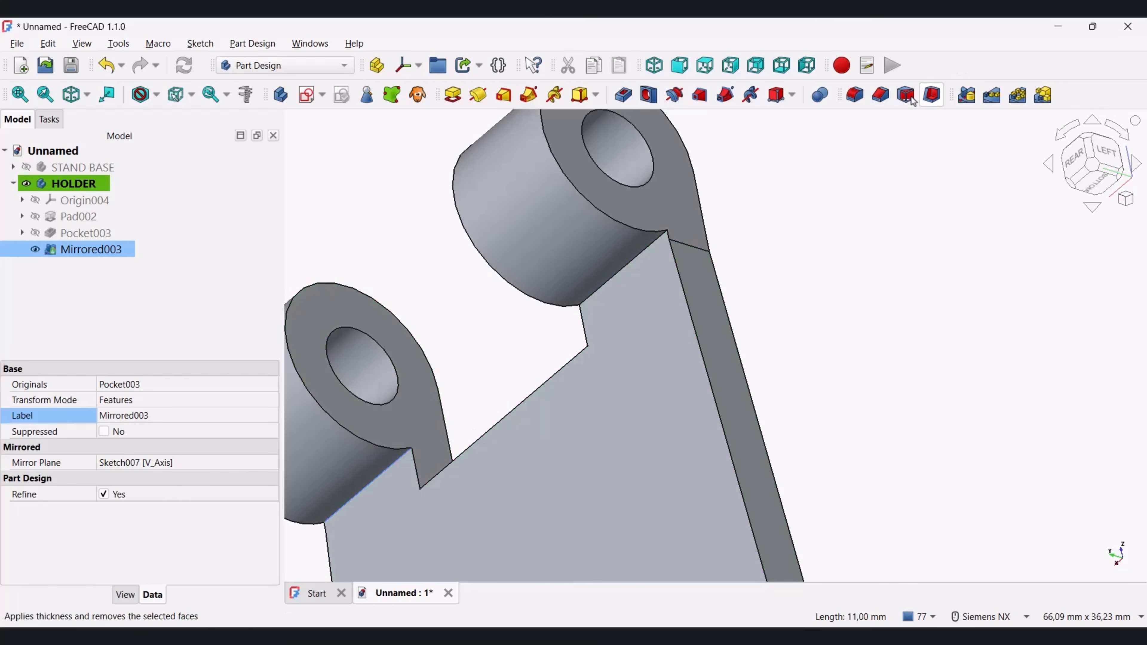
click(855, 96)
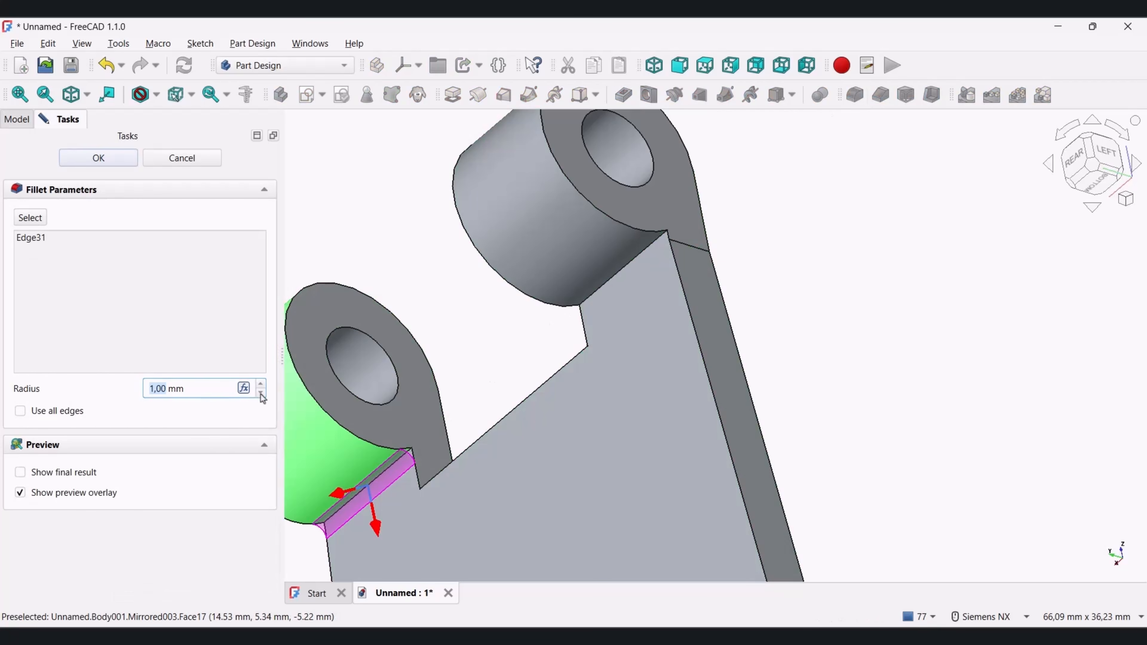
key(Return)
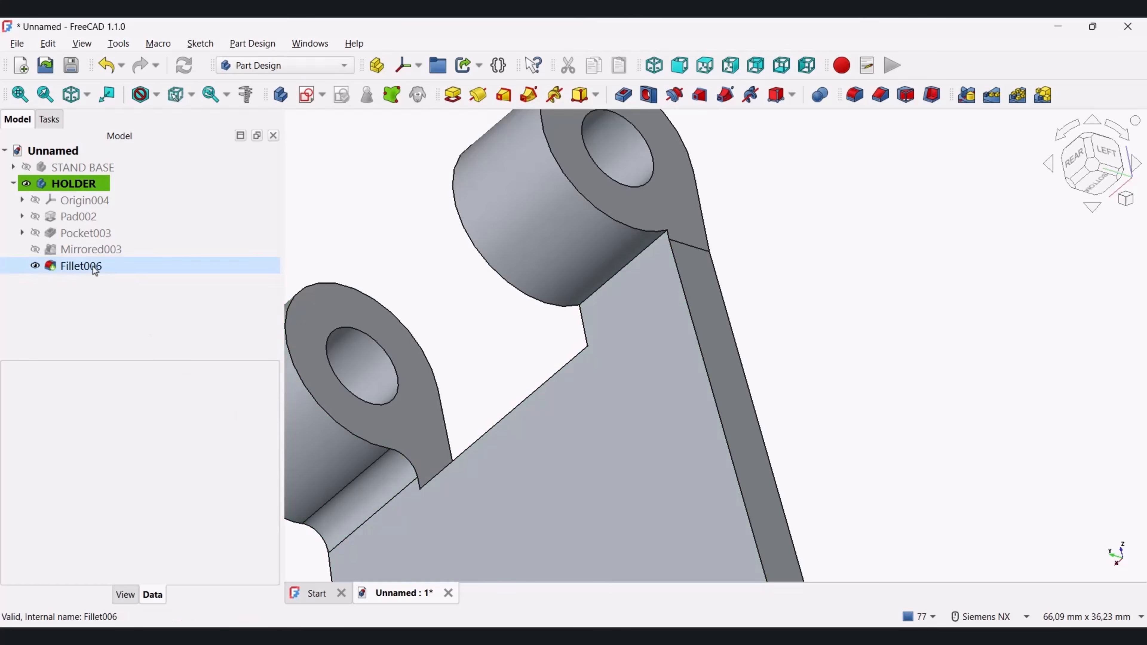
Step: Add the matching edge under the other hinge barrel to the existing 2 mm fillet
double_click(80, 266)
click(40, 219)
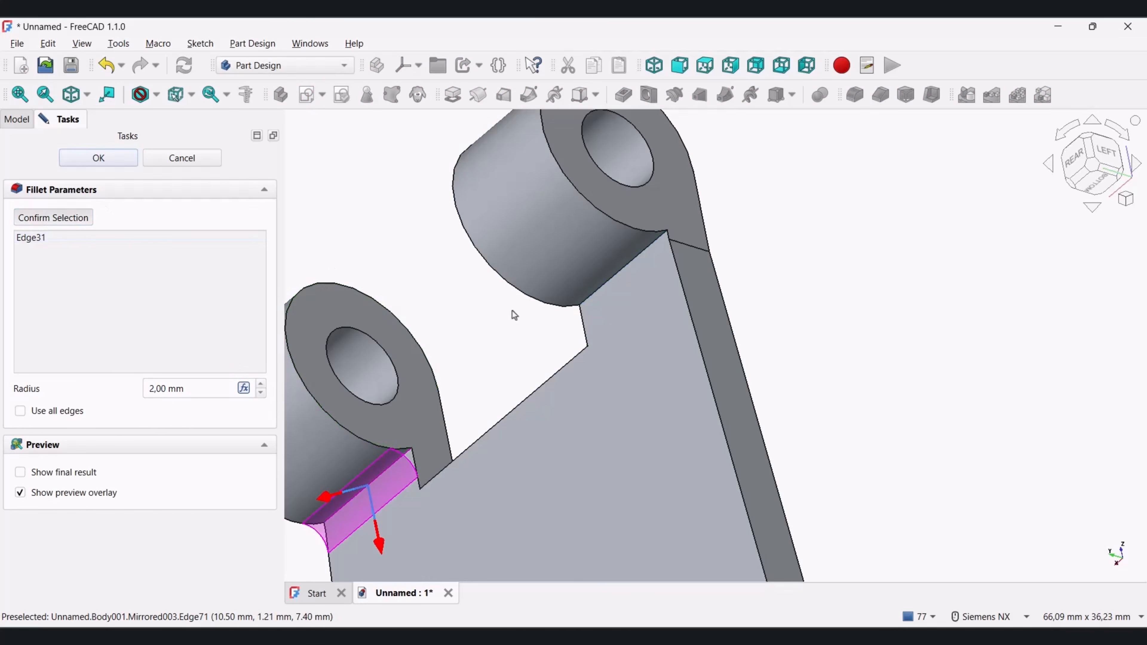
click(605, 284)
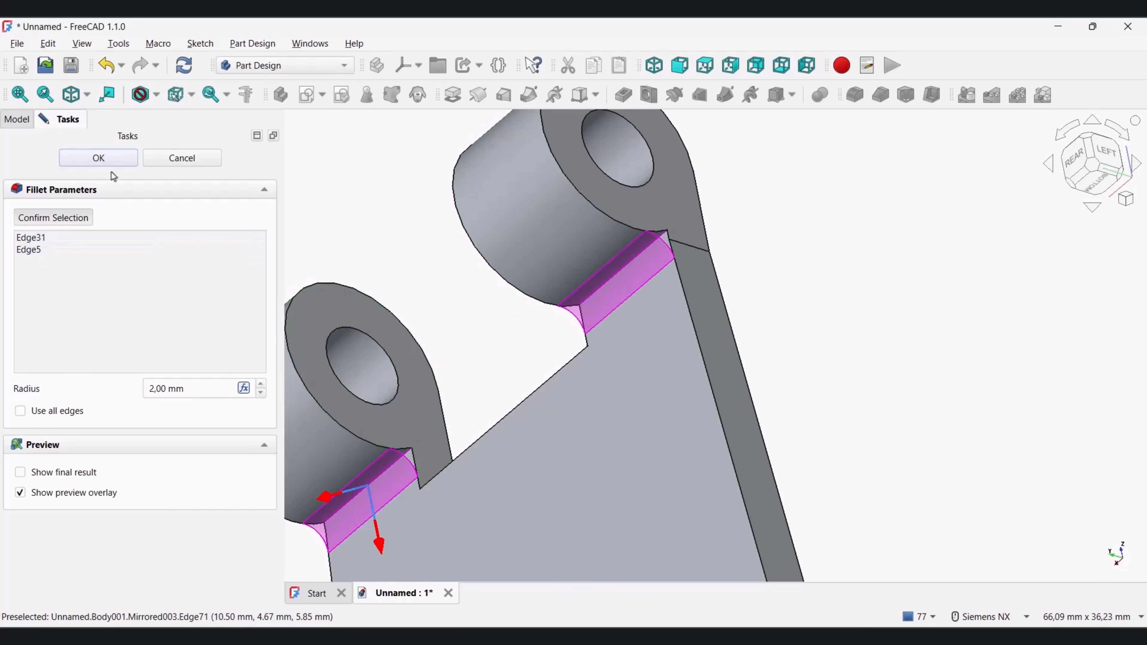
click(111, 159)
Step: Fillet the two inner corners of the notch between the hinge barrels with a 0.5 mm radius
scroll(626, 248, down, 8)
middle_drag(625, 288, 597, 171)
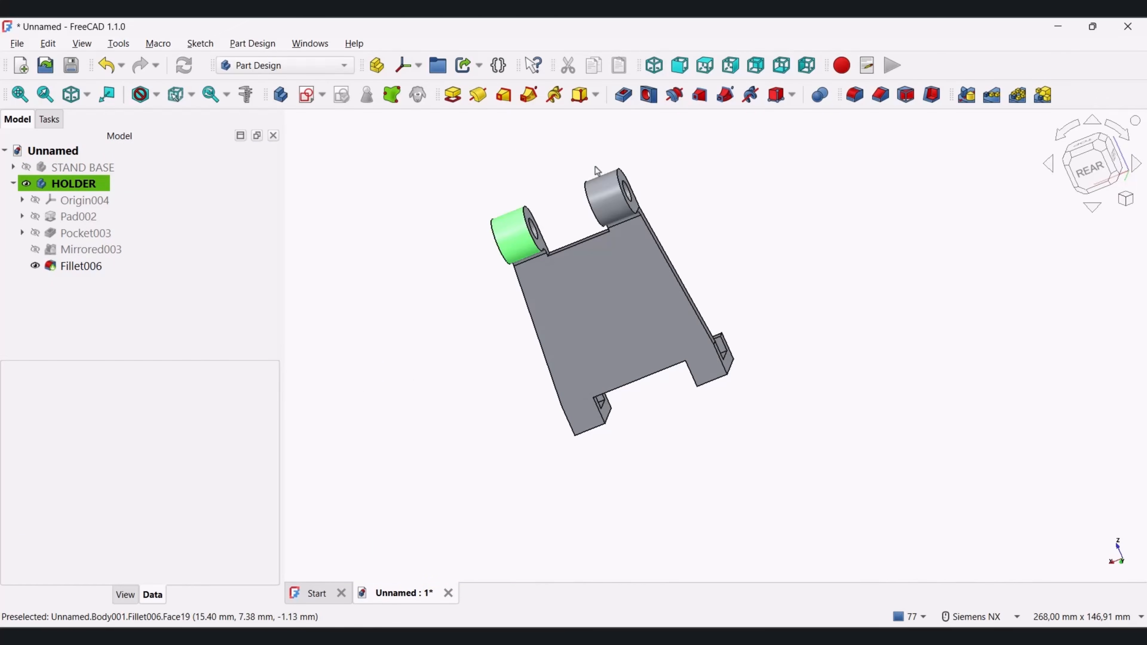
click(857, 96)
scroll(512, 235, down, 2)
scroll(523, 261, up, 10)
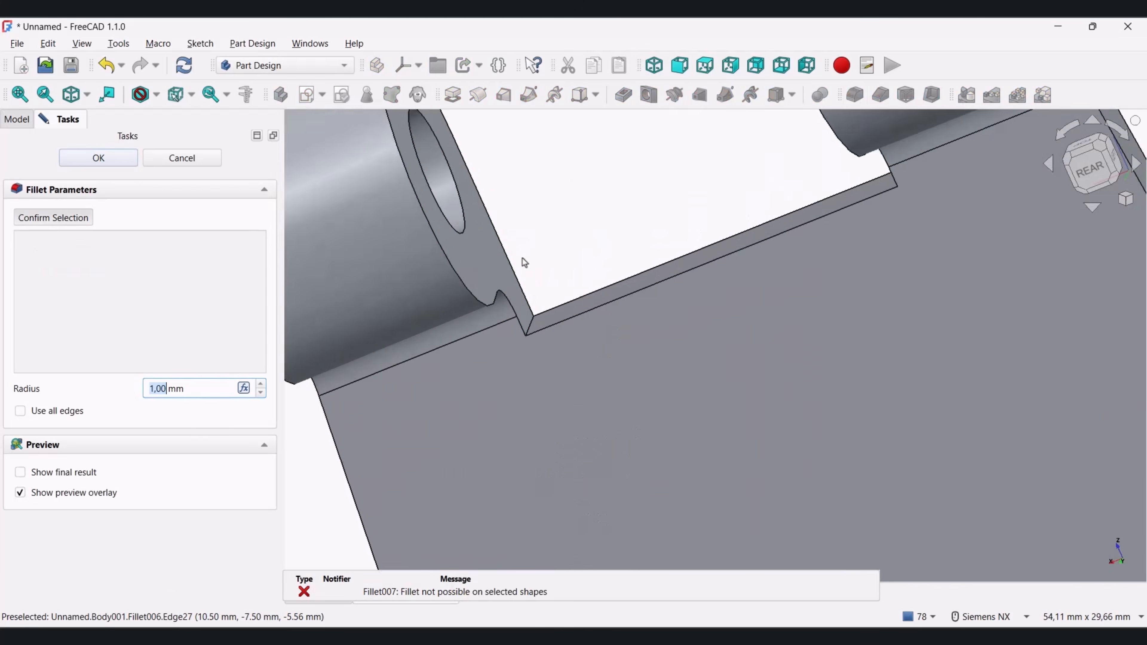
click(535, 357)
scroll(643, 308, down, 5)
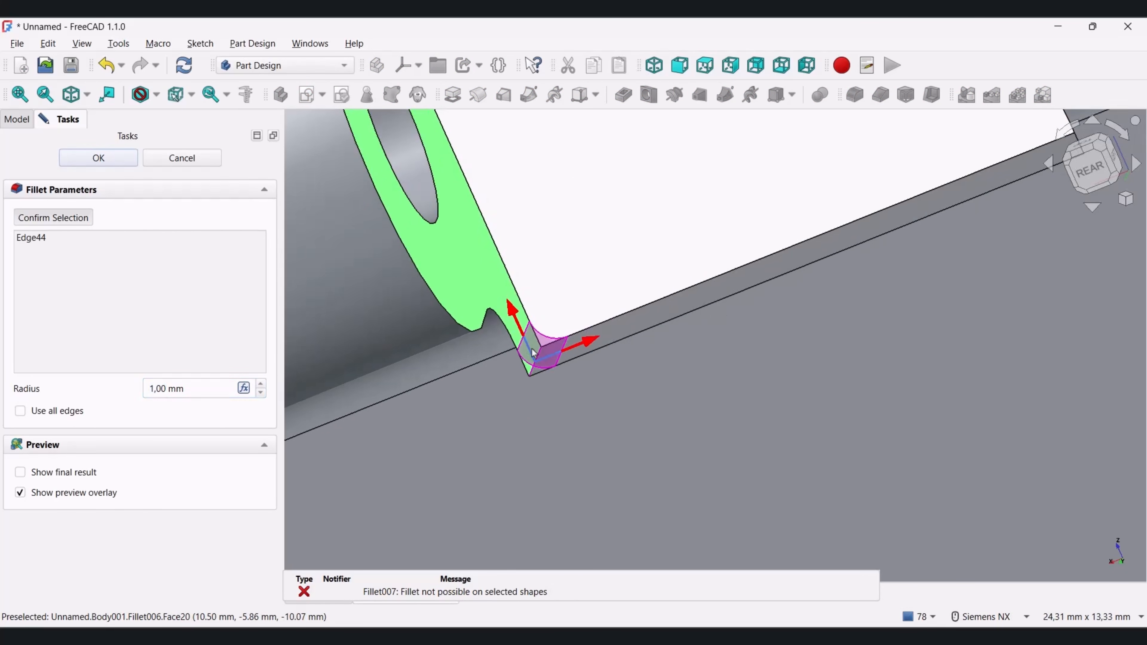
middle_drag(643, 304, 744, 282)
click(746, 271)
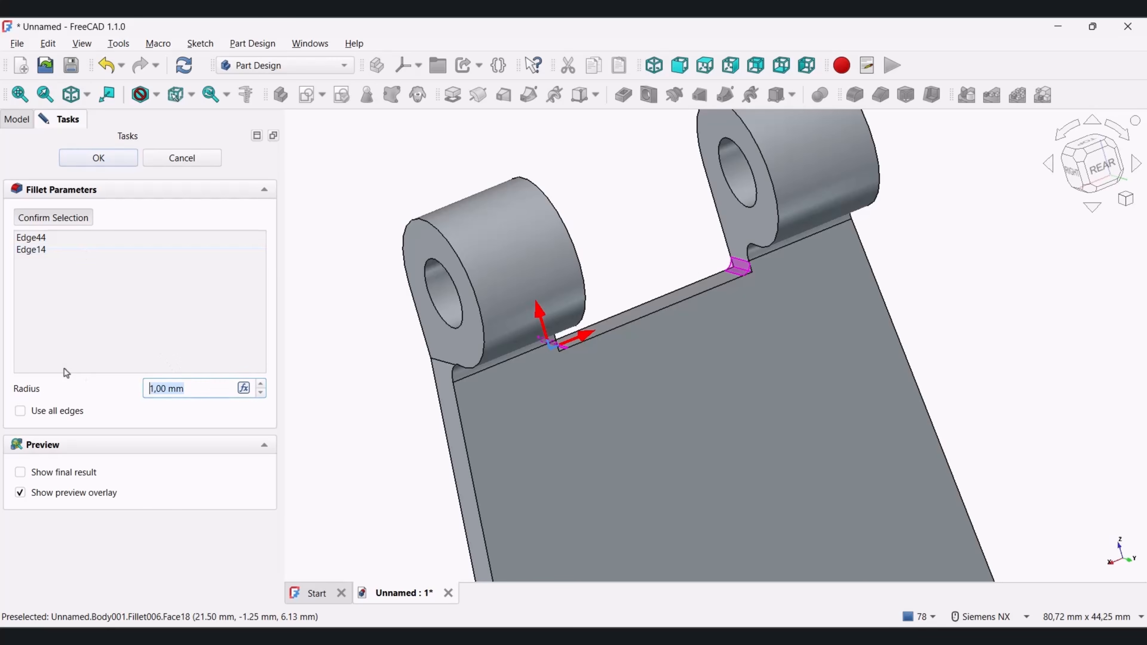
text(0,5)
key(Return)
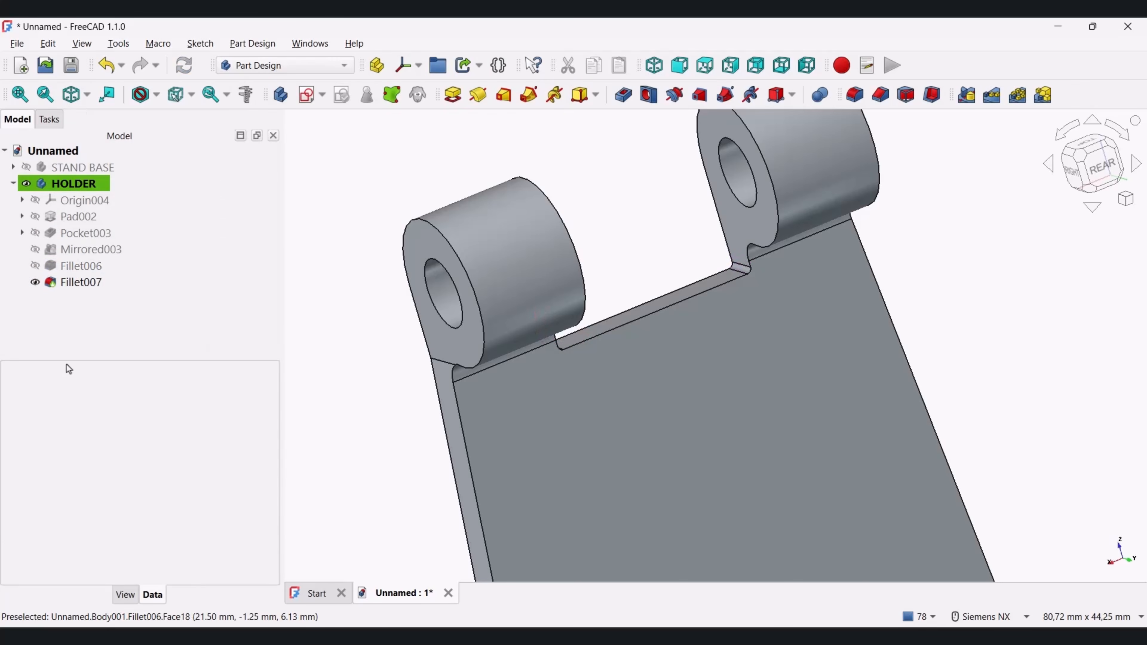
Step: Add the two inner corner edges of the plate's bottom notch to the existing 0.5 mm fillet
double_click(79, 285)
scroll(636, 375, down, 6)
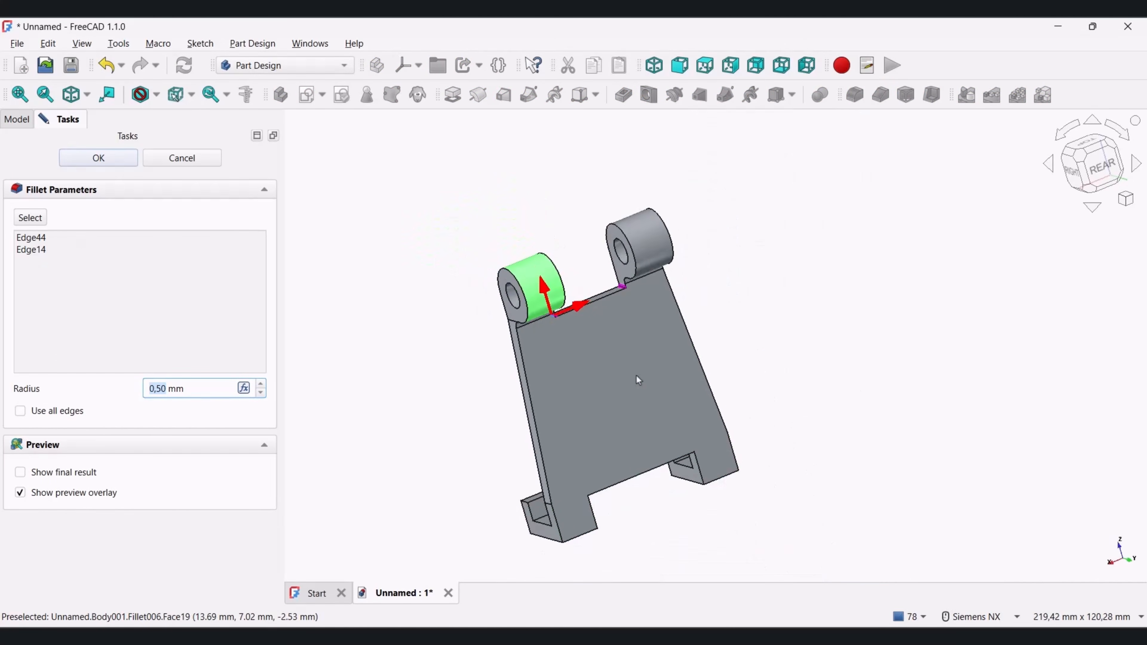
scroll(649, 332, up, 2)
scroll(647, 327, up, 3)
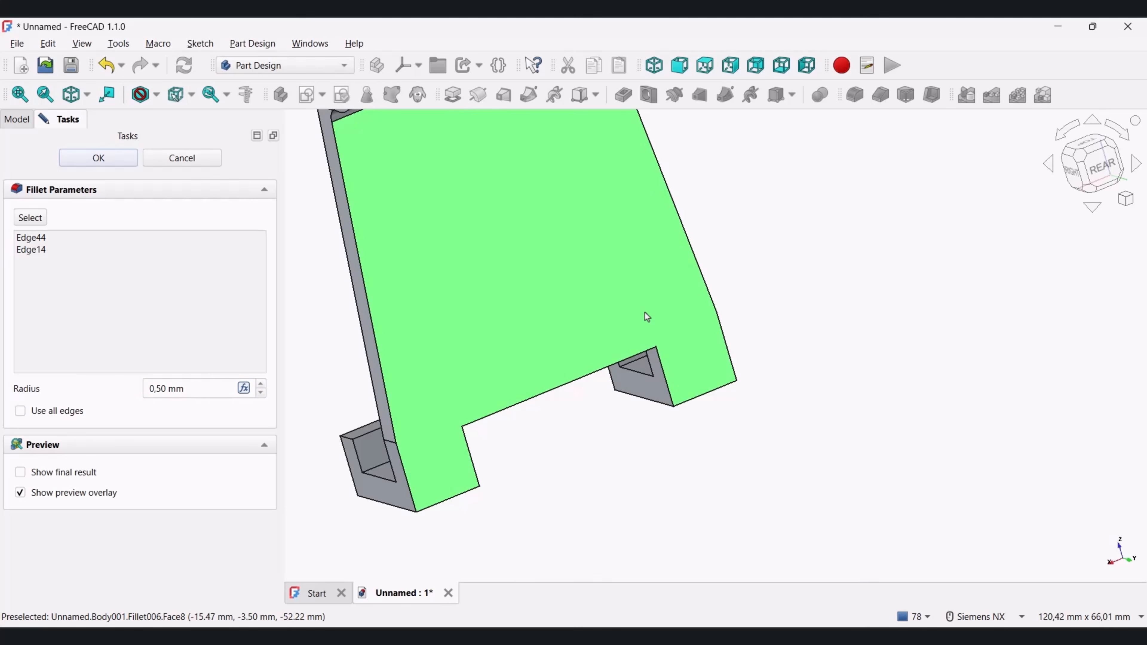
middle_drag(644, 312, 641, 346)
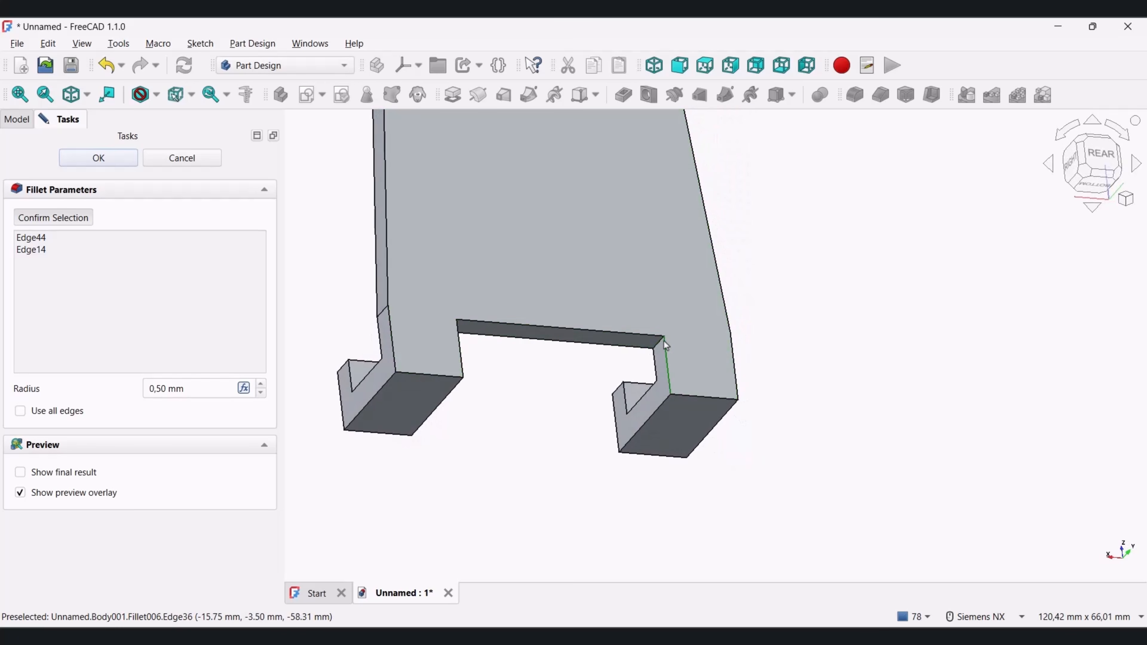
click(562, 328)
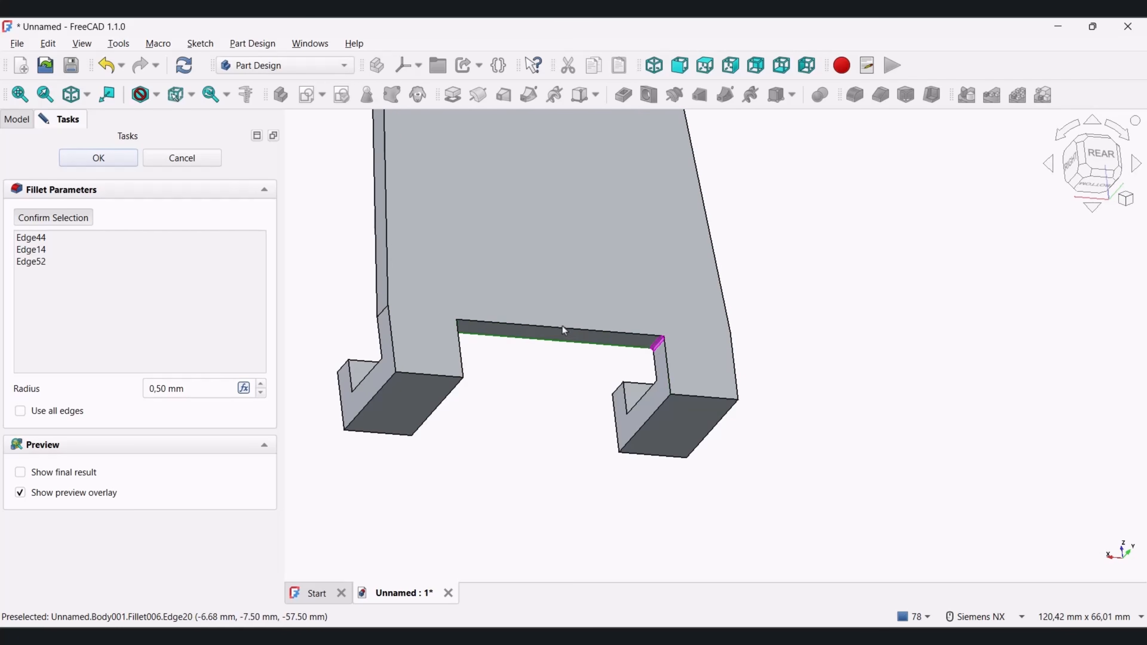
middle_drag(562, 327, 455, 326)
scroll(465, 334, up, 5)
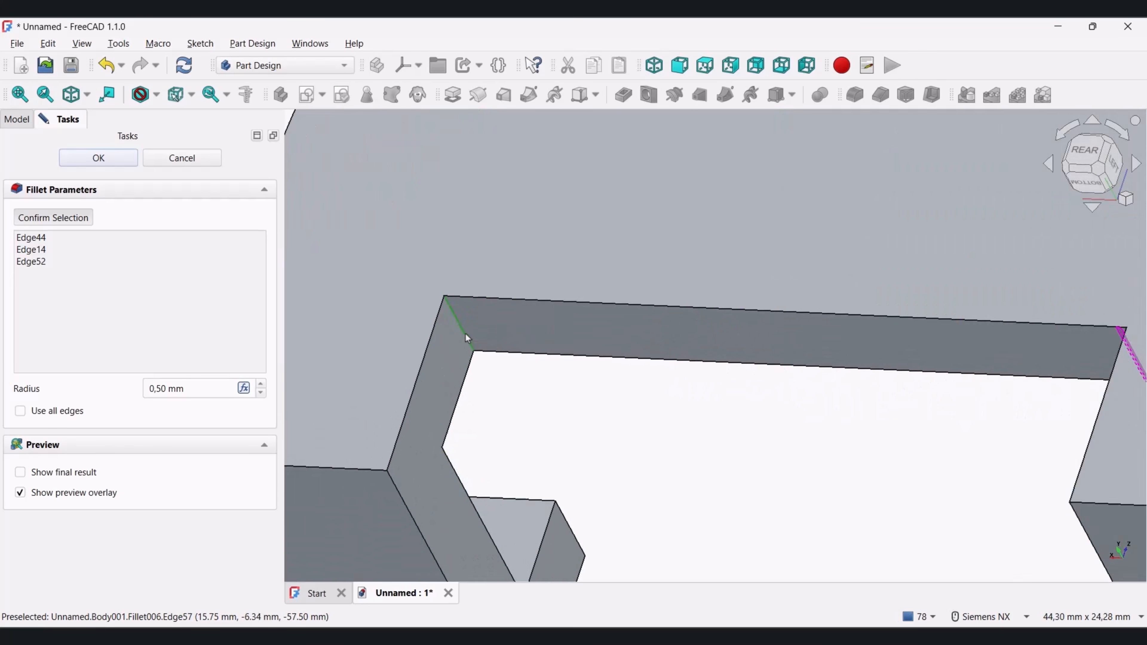
click(455, 315)
click(99, 157)
Step: Start a 1 mm fillet on the two upper side corners of one hook's front lip
scroll(505, 377, down, 10)
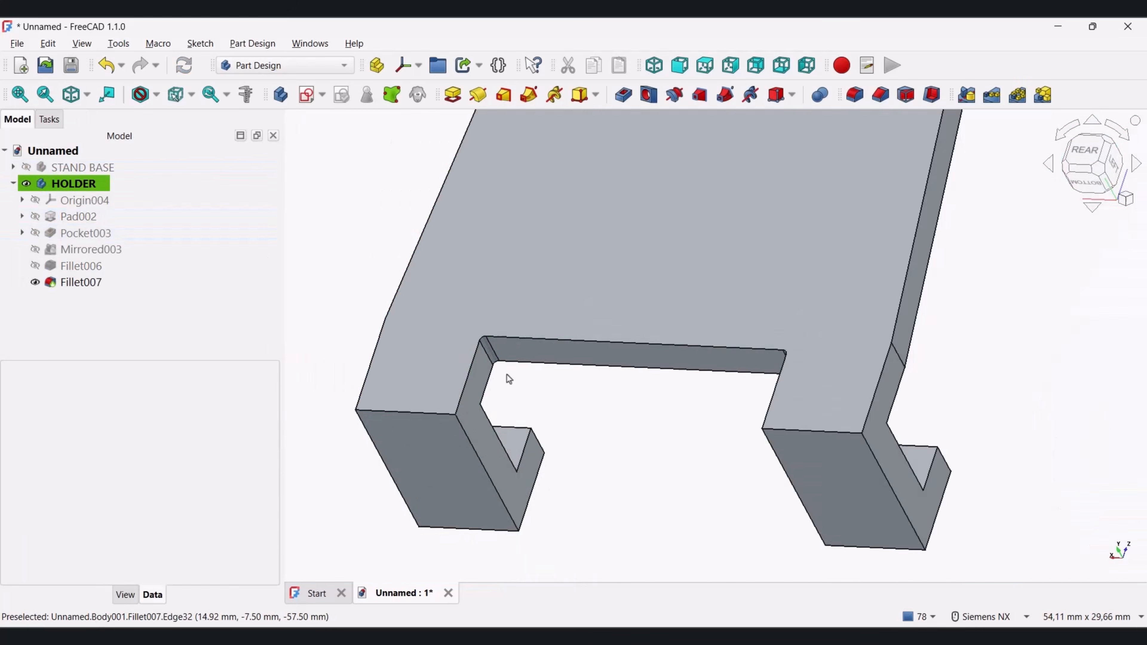
middle_drag(591, 353, 468, 394)
key(1)
key(alt)
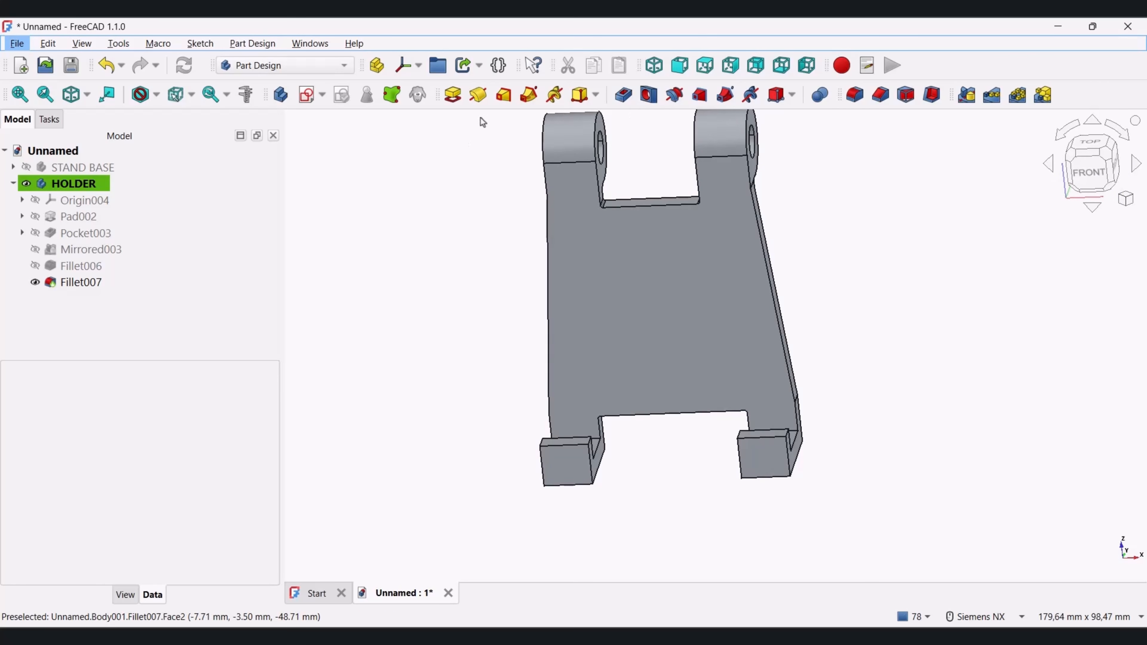
click(861, 97)
scroll(786, 436, up, 10)
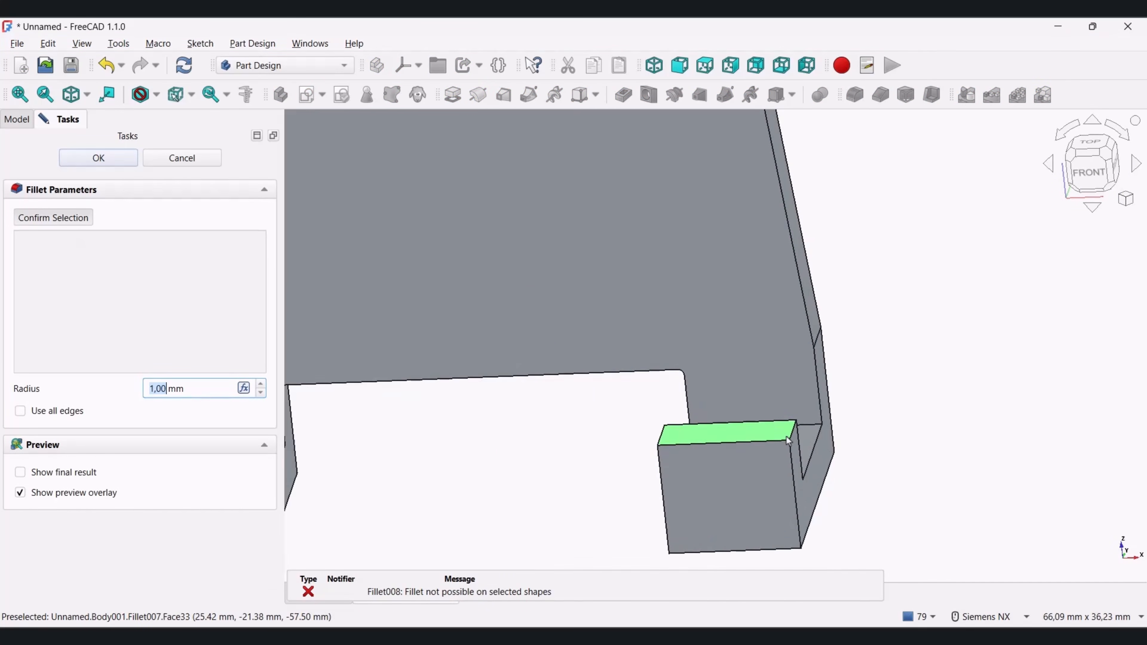
click(797, 436)
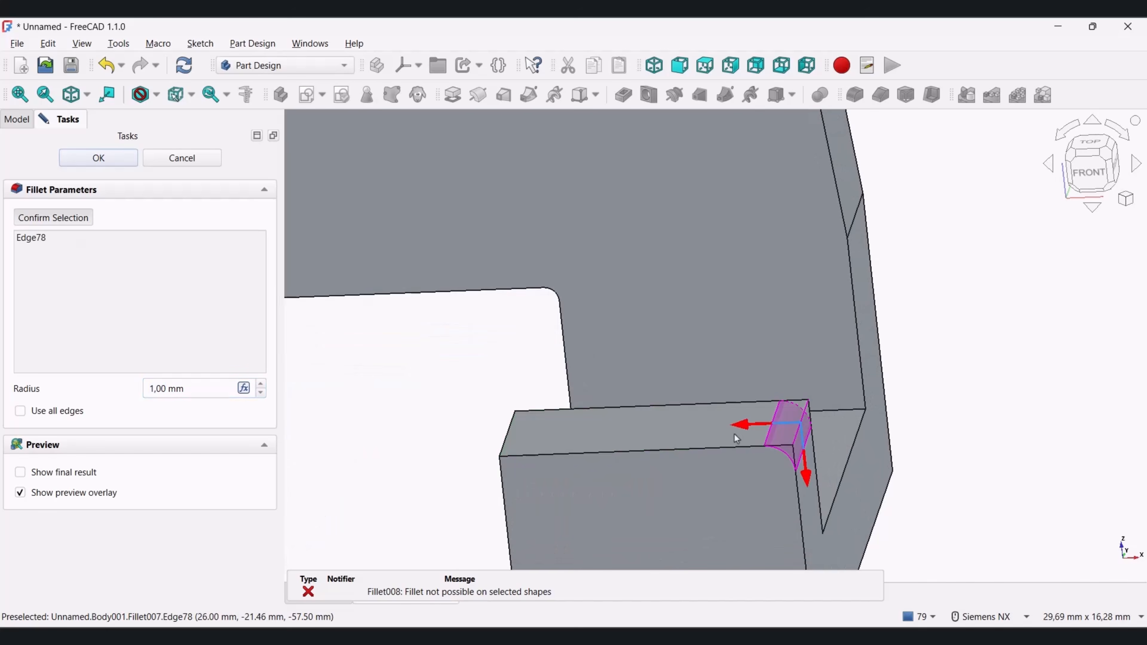
click(511, 441)
Step: Include the two upper side corners of the other hook's front lip in the 1 mm fillet and complete it
scroll(638, 409, up, 4)
scroll(632, 405, down, 10)
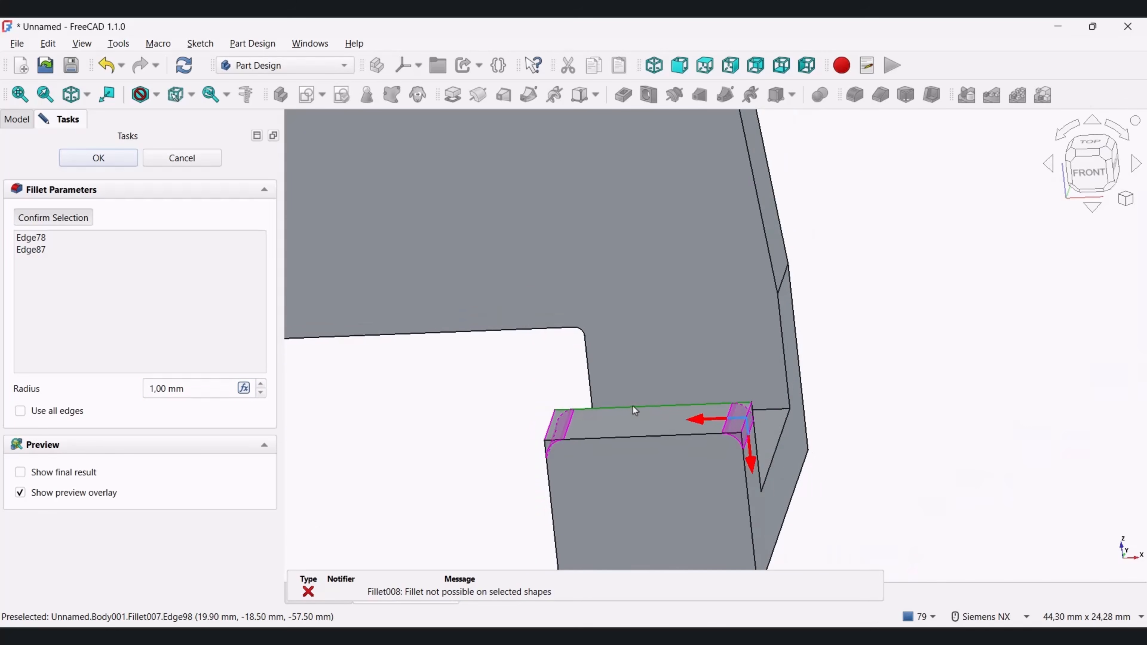
scroll(653, 393, up, 8)
click(664, 328)
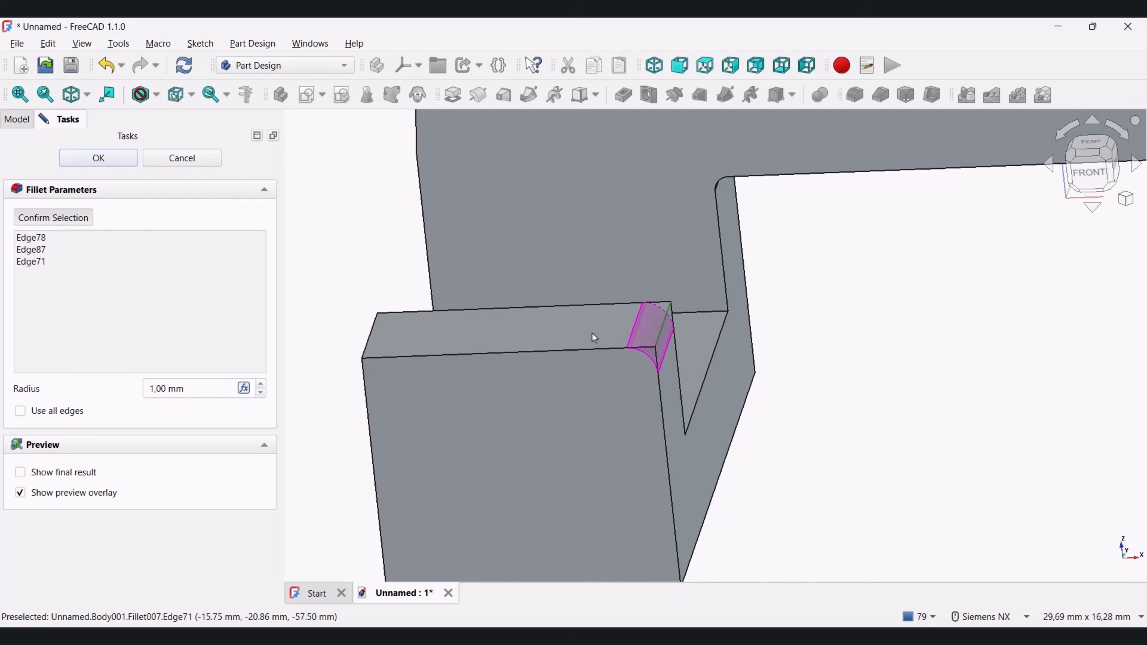
click(370, 330)
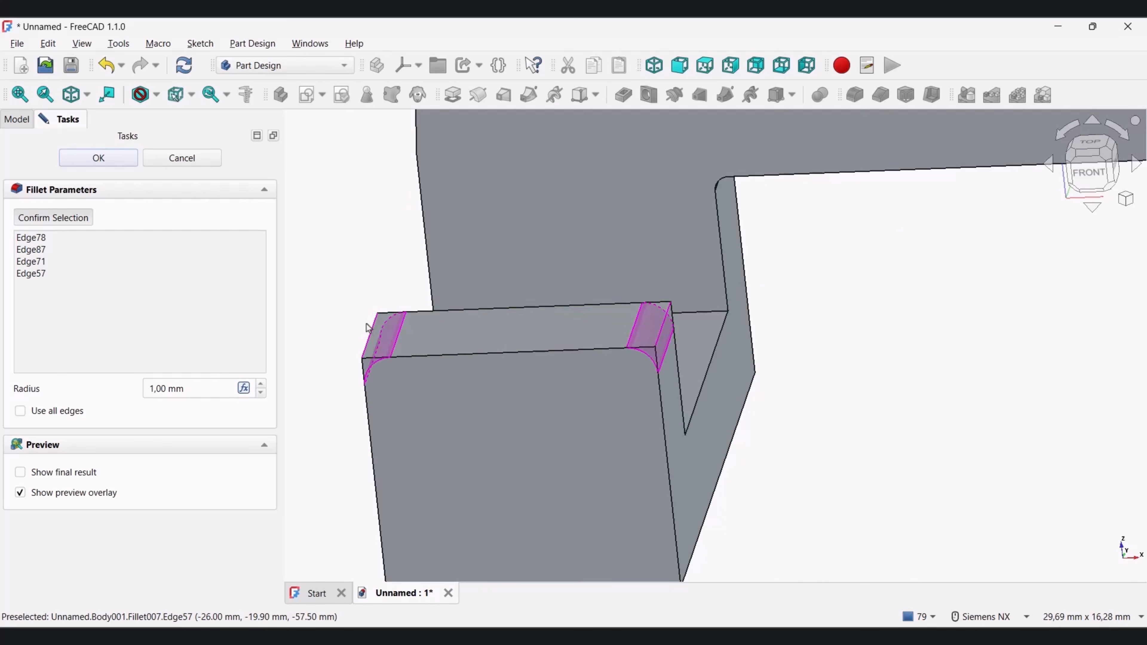
click(121, 160)
Step: Start another fillet on the holder and switch the draw style to Wireframe to expose the hooks' hidden inner edges
scroll(446, 303, down, 3)
middle_drag(447, 305, 415, 319)
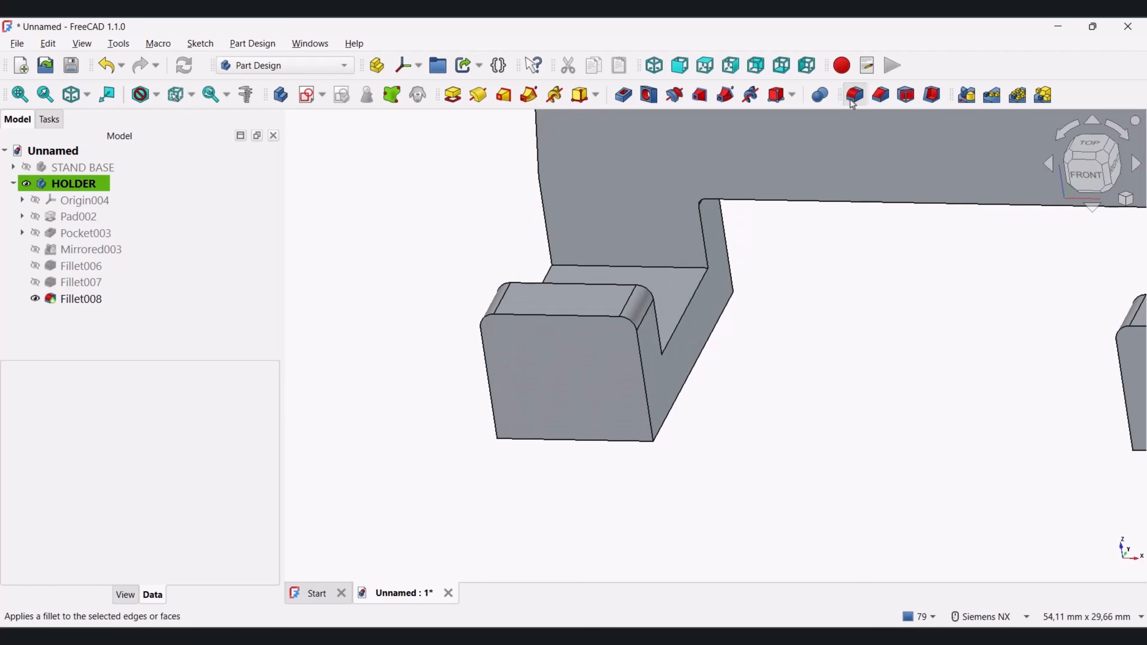
click(854, 95)
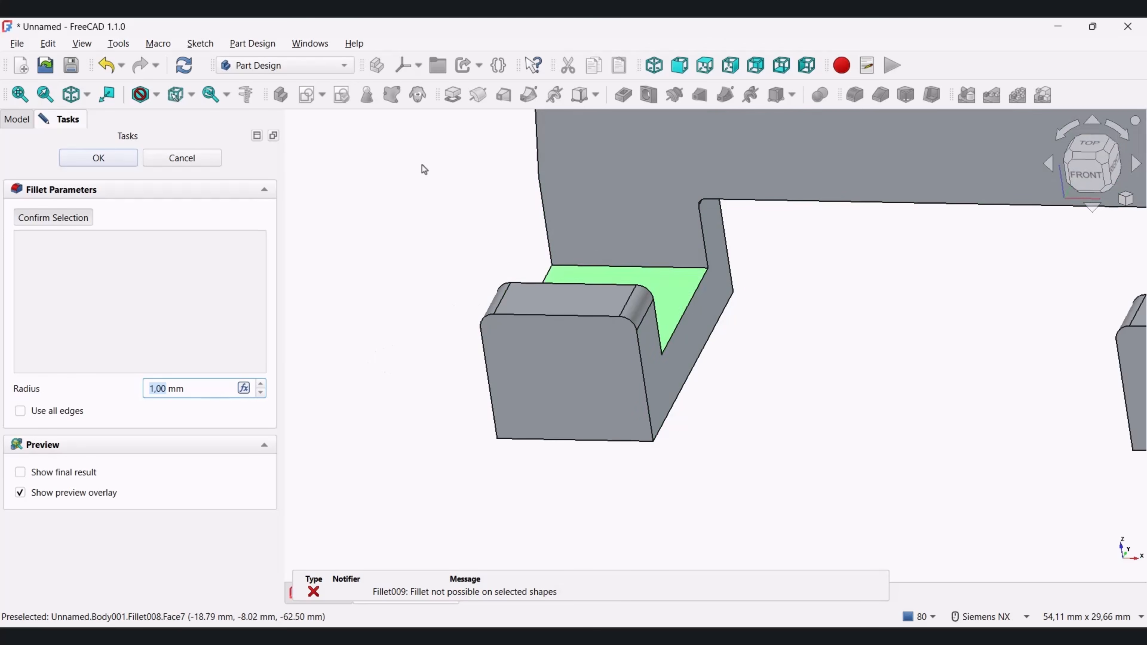
click(156, 95)
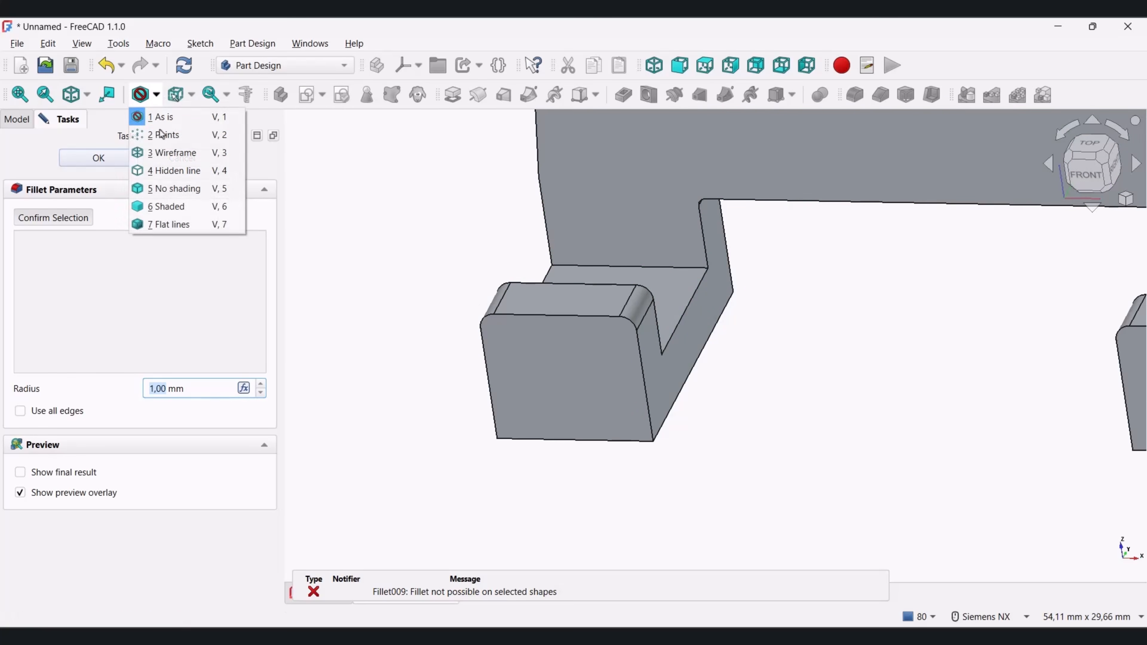
click(174, 151)
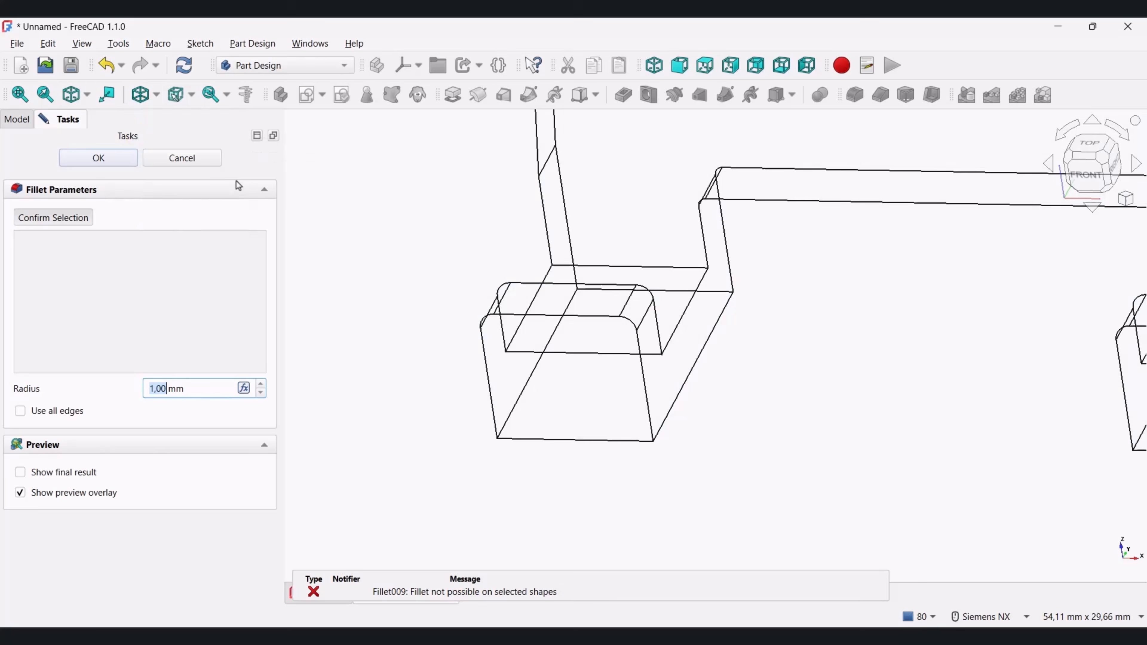
Step: Fillet the front and rear inner floor edges of both hooks with a 1 mm radius
click(595, 357)
click(674, 274)
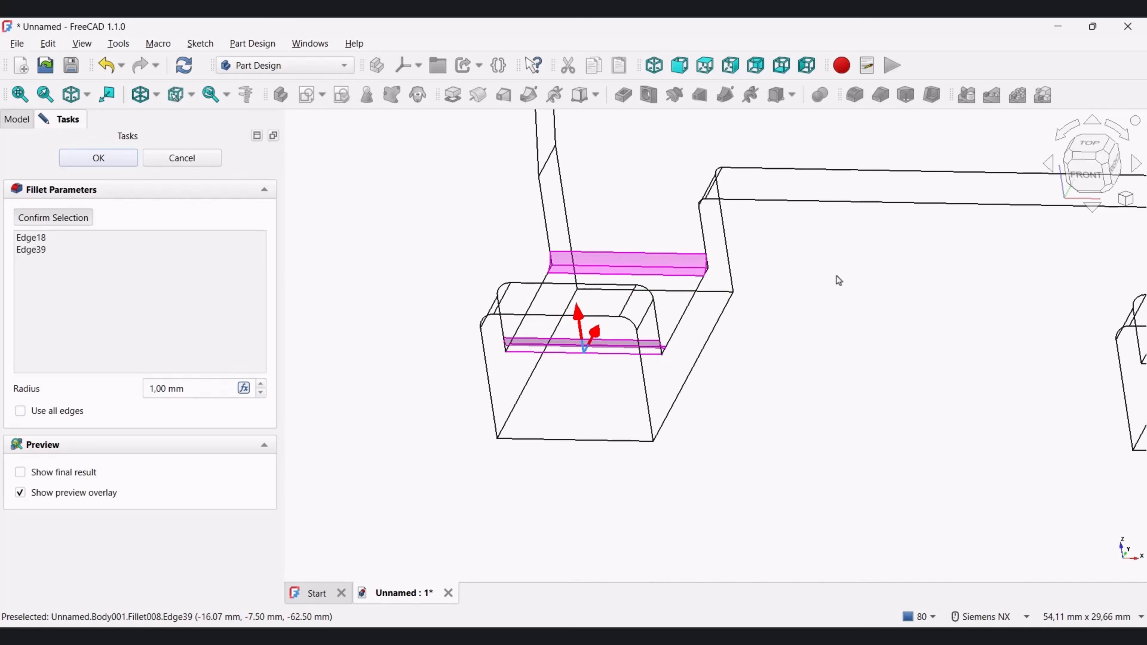
shift+middle_drag(592, 370, 814, 423)
click(829, 406)
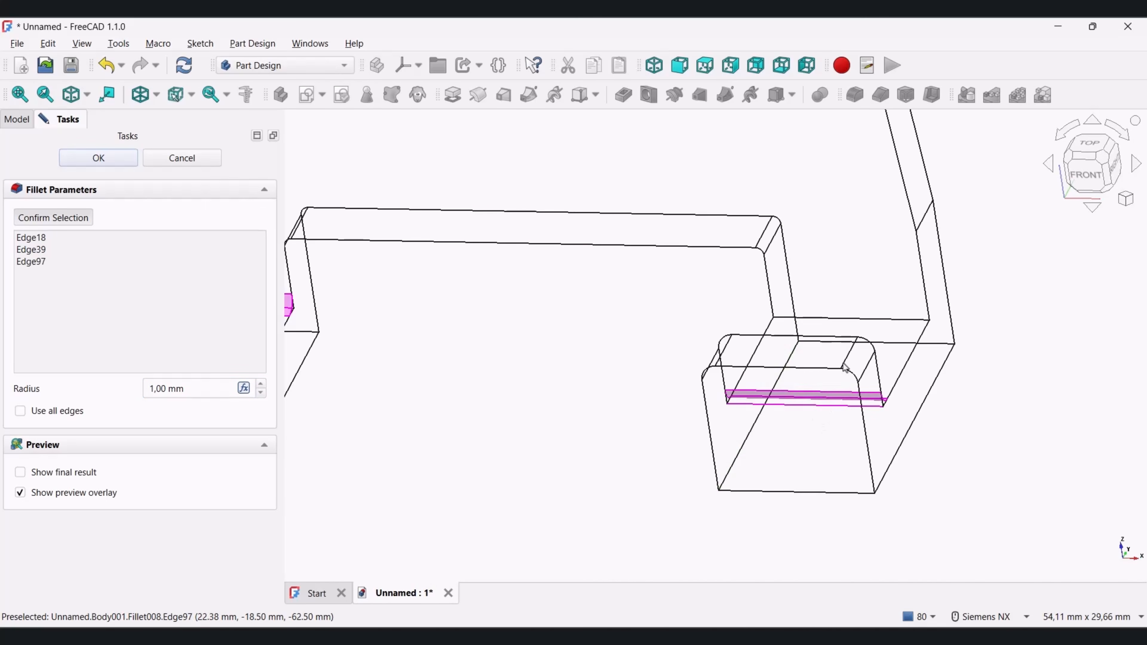
click(846, 320)
click(99, 158)
Step: Finish the fillet on the hooks' inner floor edges and restore the draw style to As is
scroll(797, 399, down, 5)
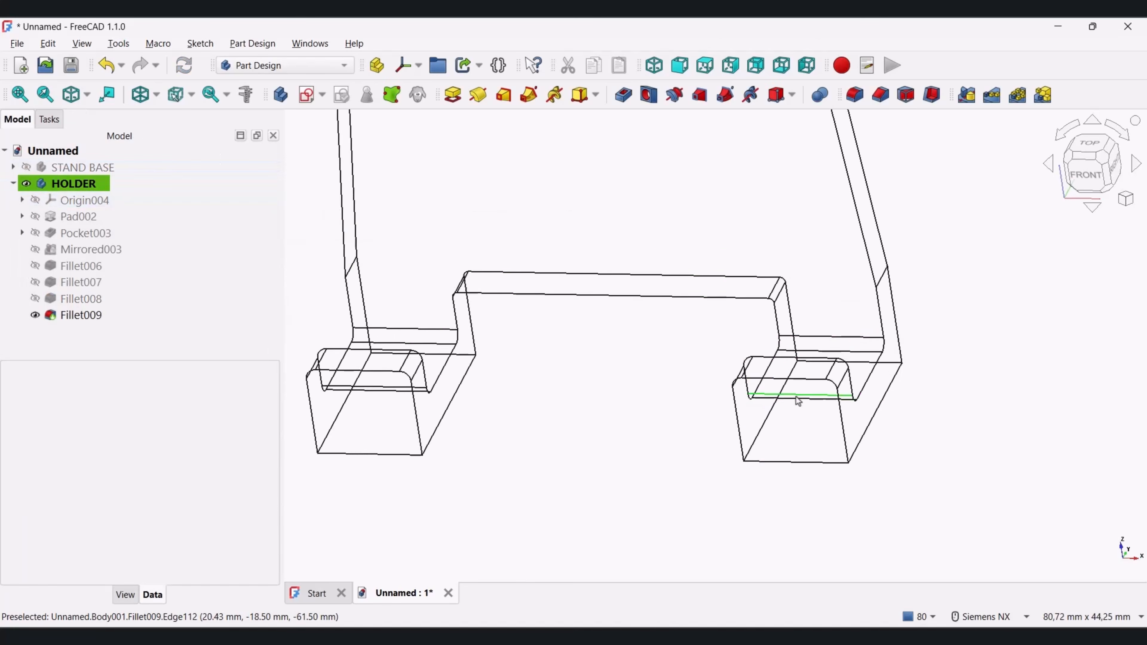
double_click(71, 183)
click(156, 94)
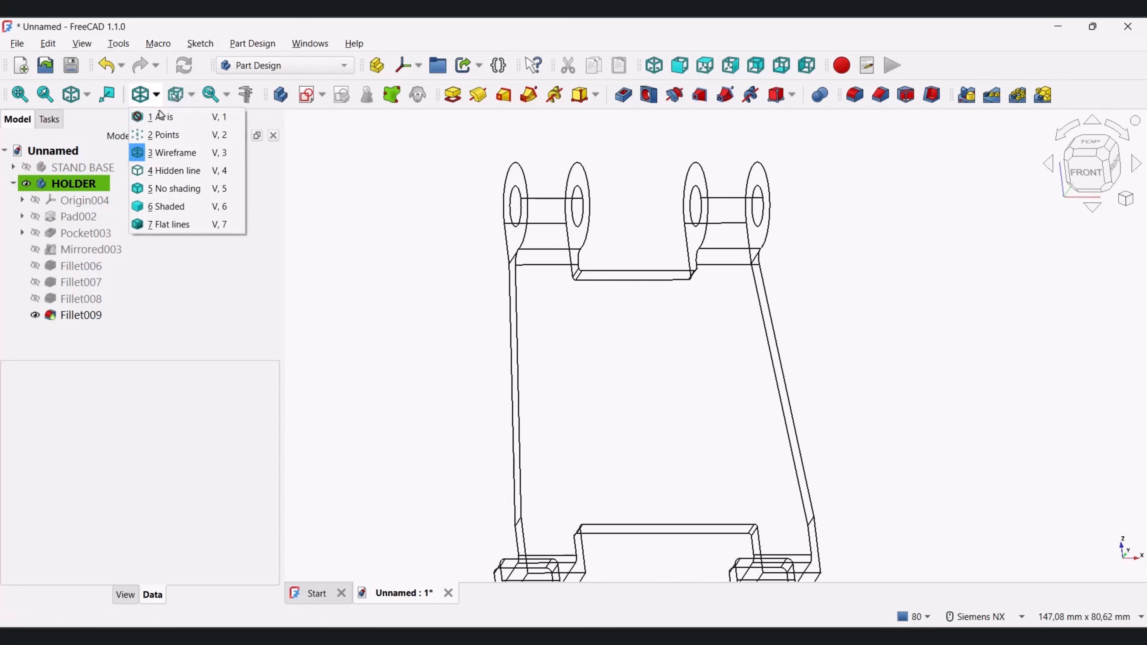
click(163, 116)
middle_drag(535, 266, 786, 291)
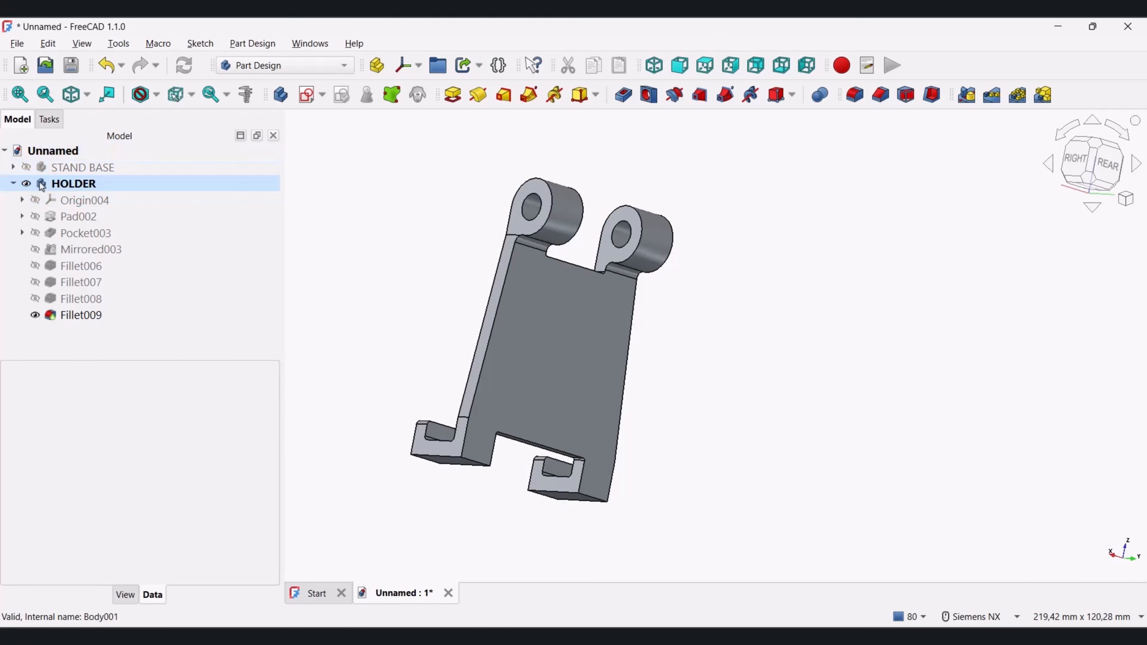
Step: Hide the finished HOLDER body and create a new body for the hinge
click(13, 185)
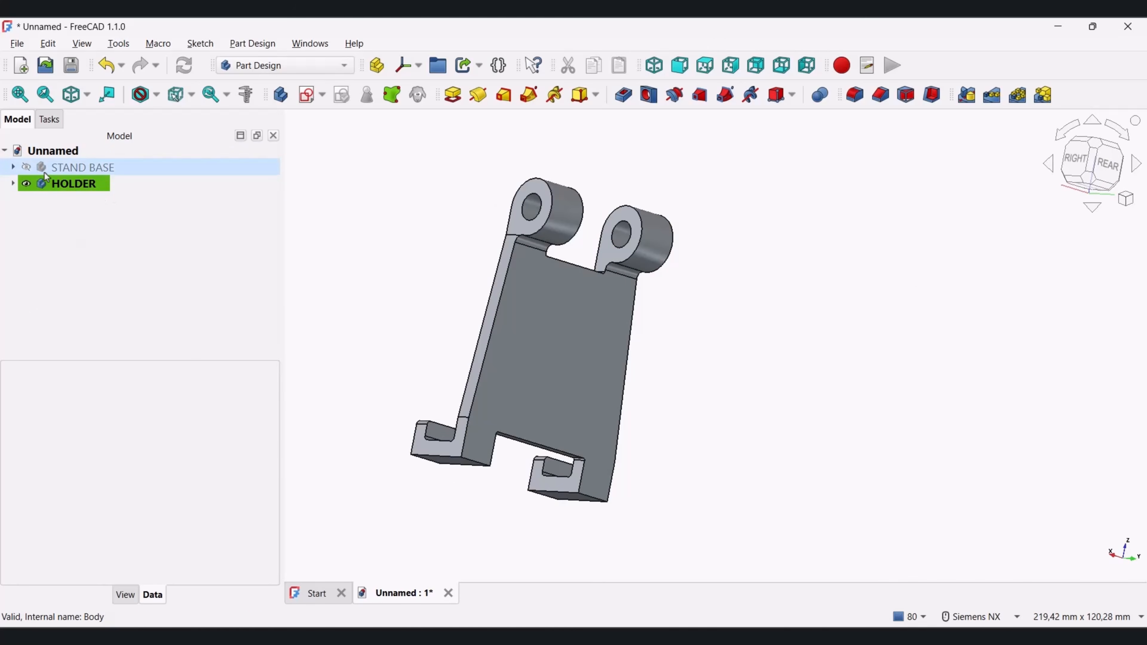
click(25, 183)
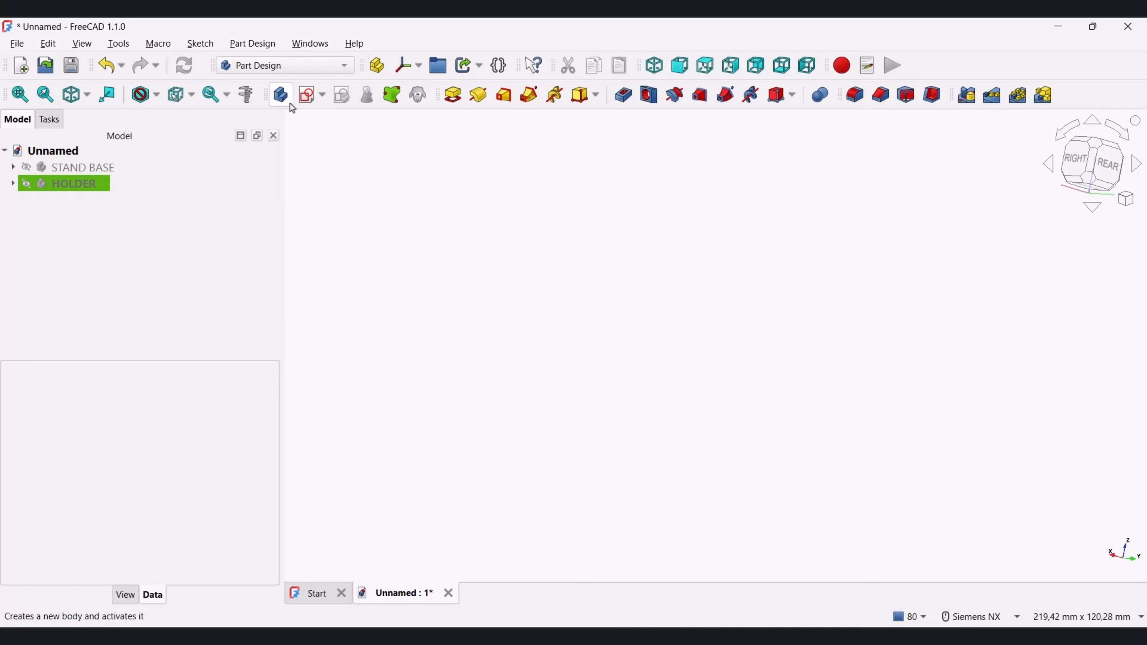
click(281, 97)
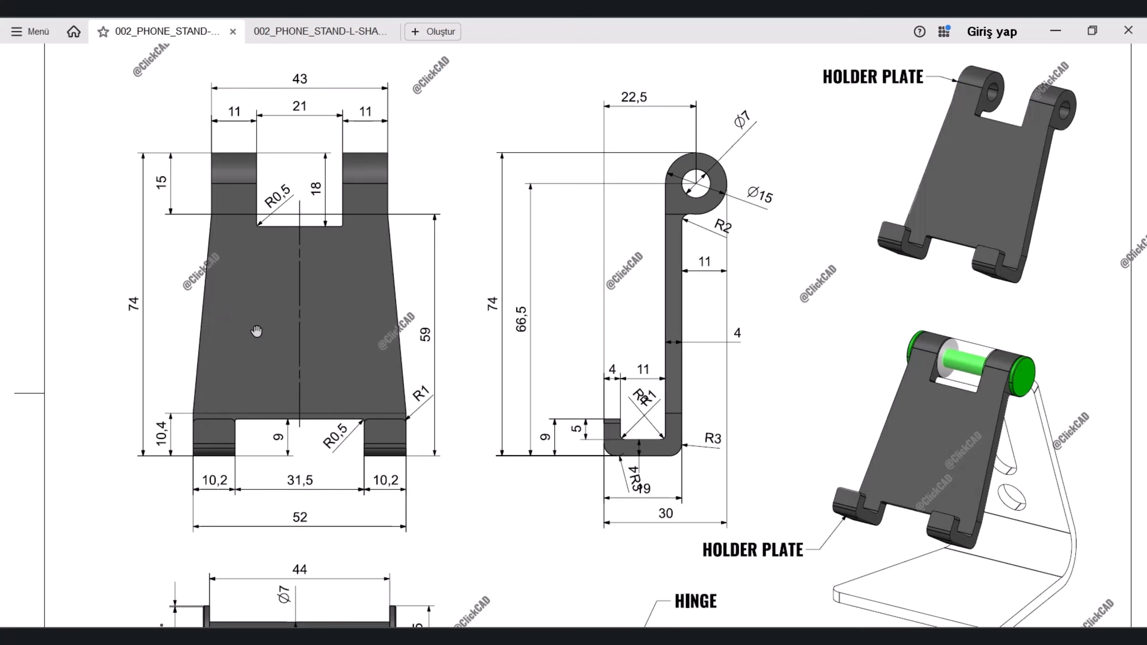
Step: On the YZ plane, draw a stepped polyline from the vertical axis to the origin, about 67 mm long and 33 mm high at the far end
scroll(395, 402, down, 5)
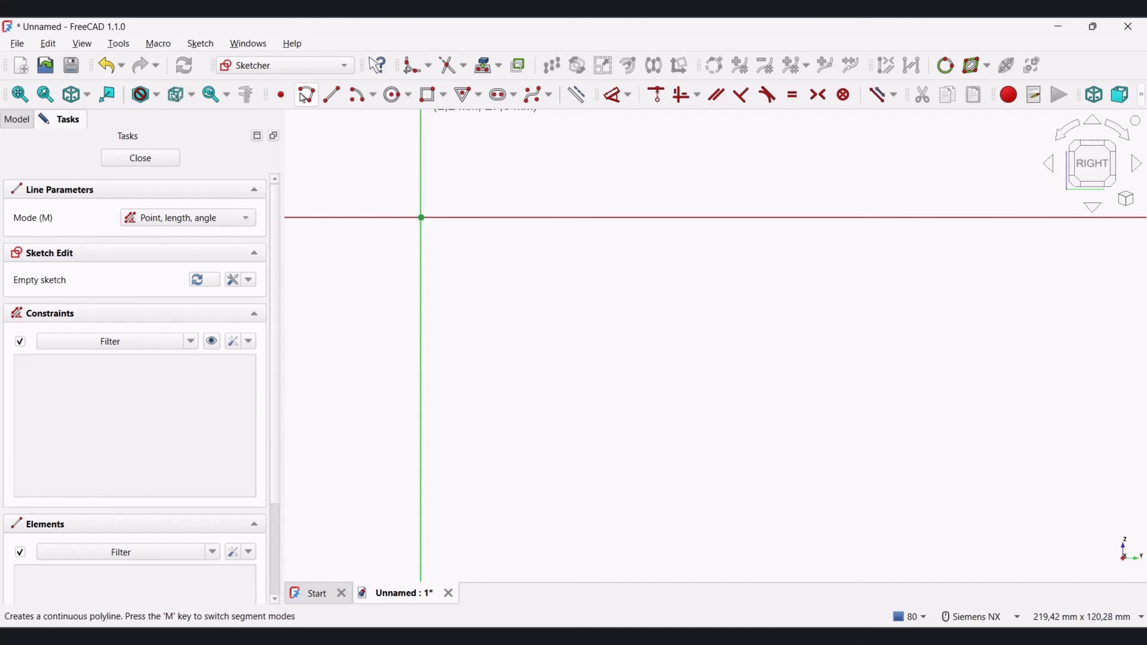
click(306, 94)
scroll(460, 210, up, 1)
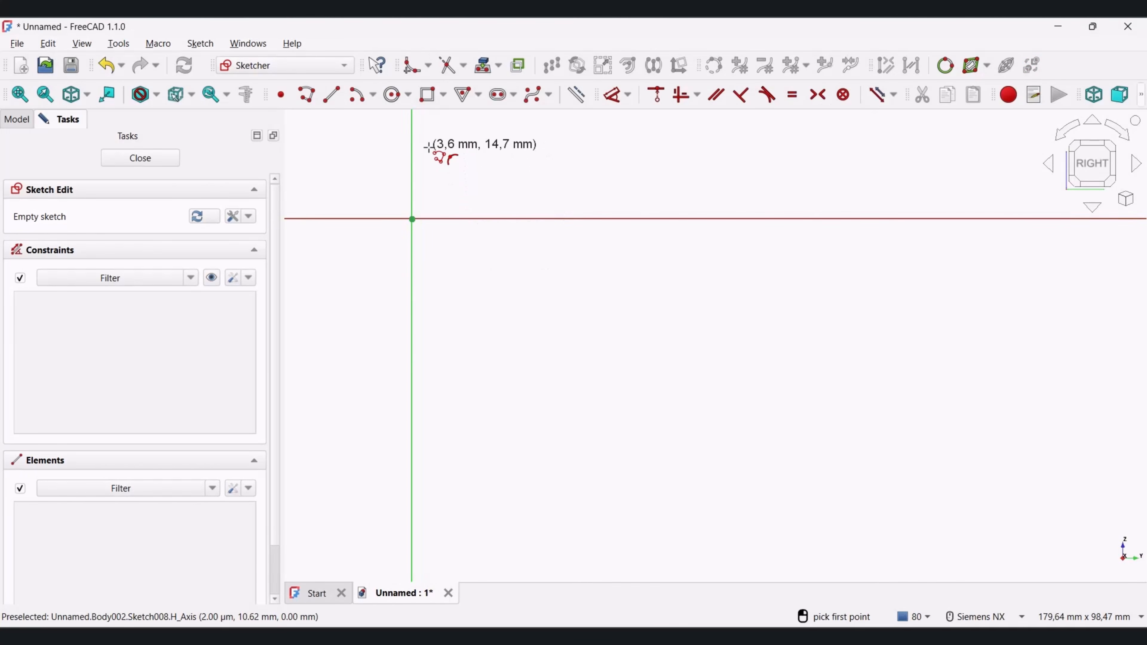
scroll(430, 149, up, 1)
shift+middle_drag(428, 148, 471, 277)
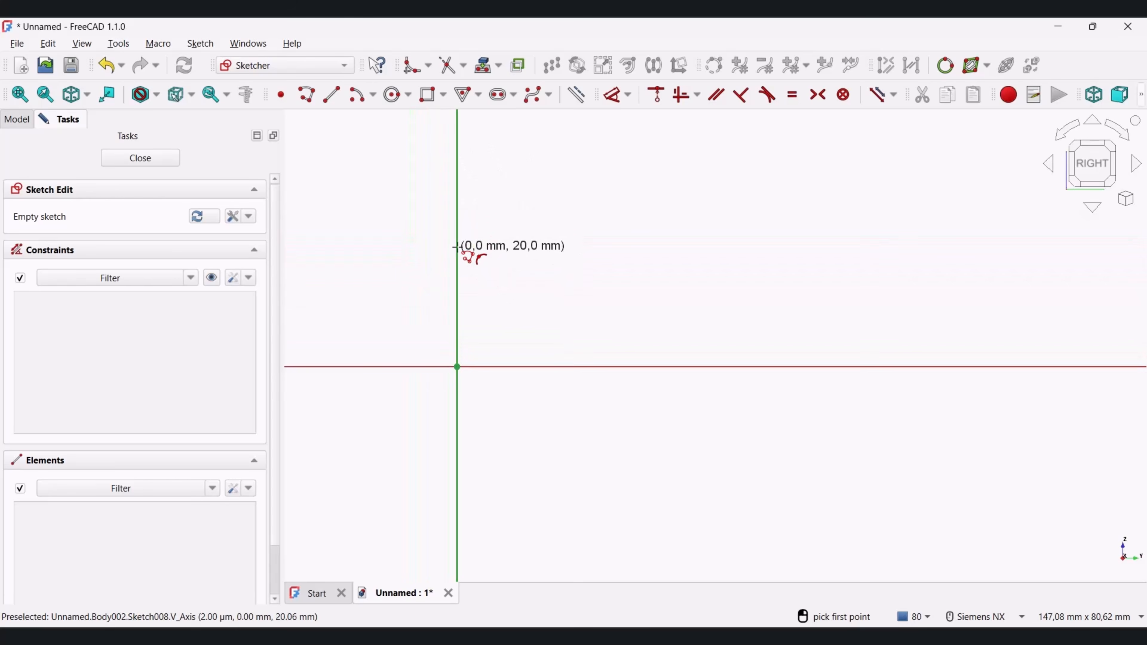
click(456, 246)
click(751, 249)
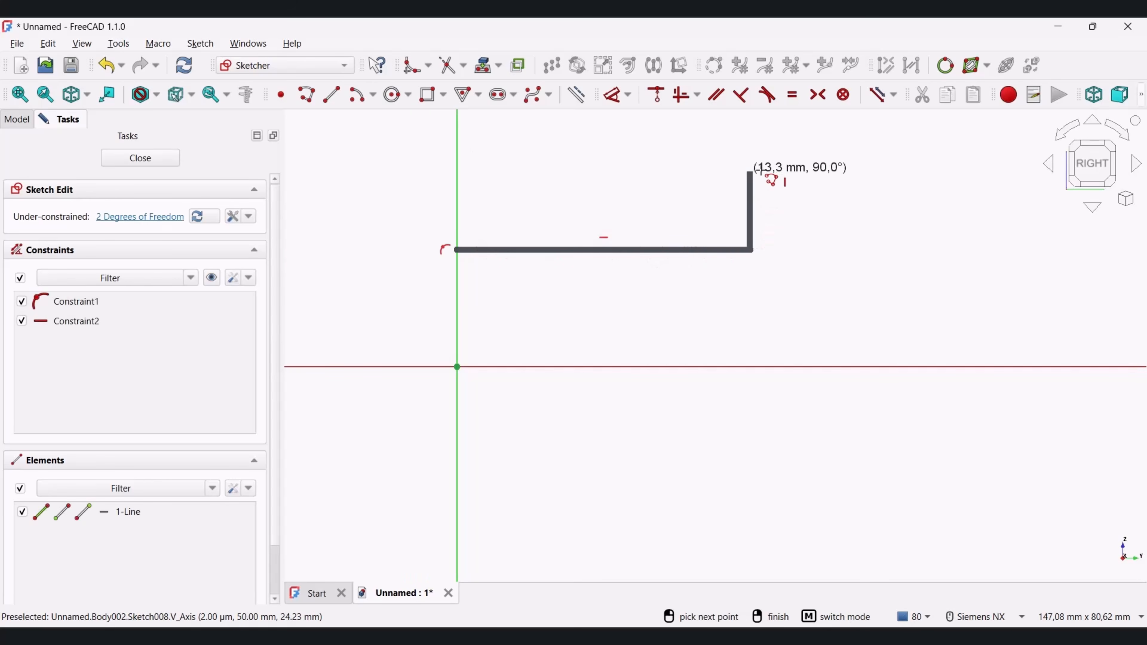
click(761, 170)
click(850, 171)
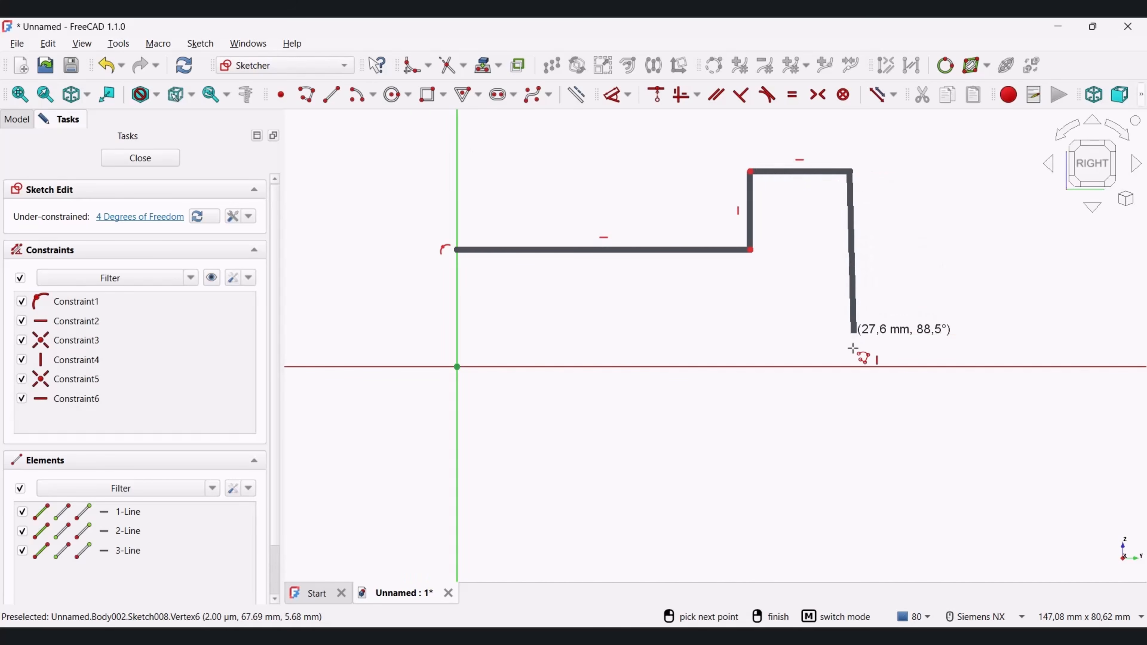
click(848, 375)
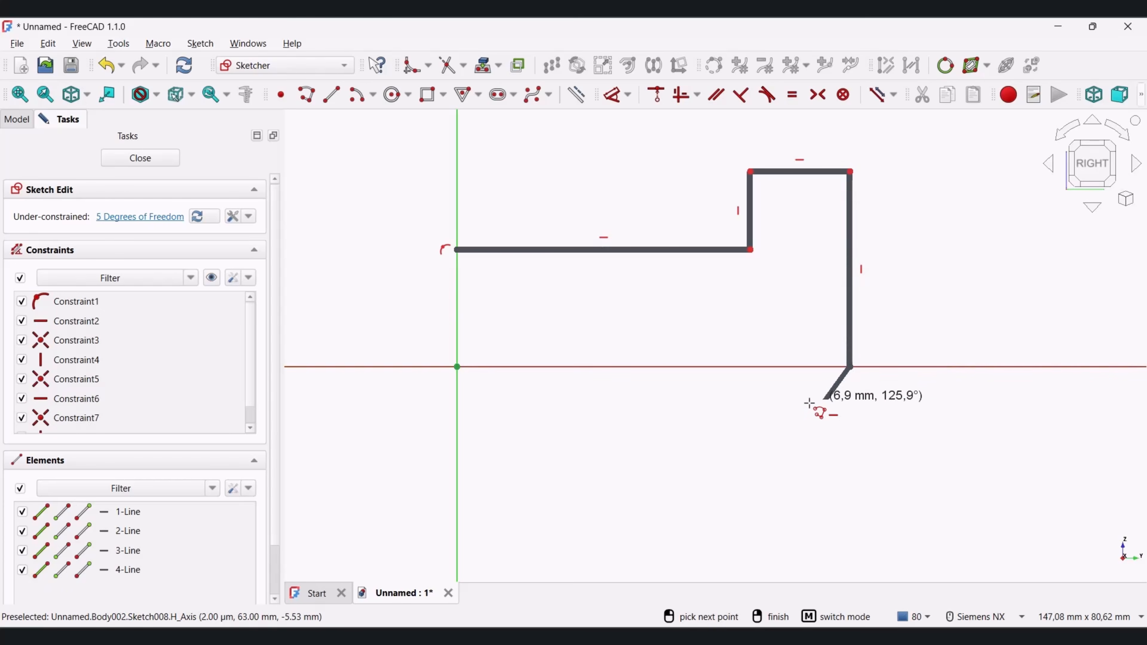
click(457, 367)
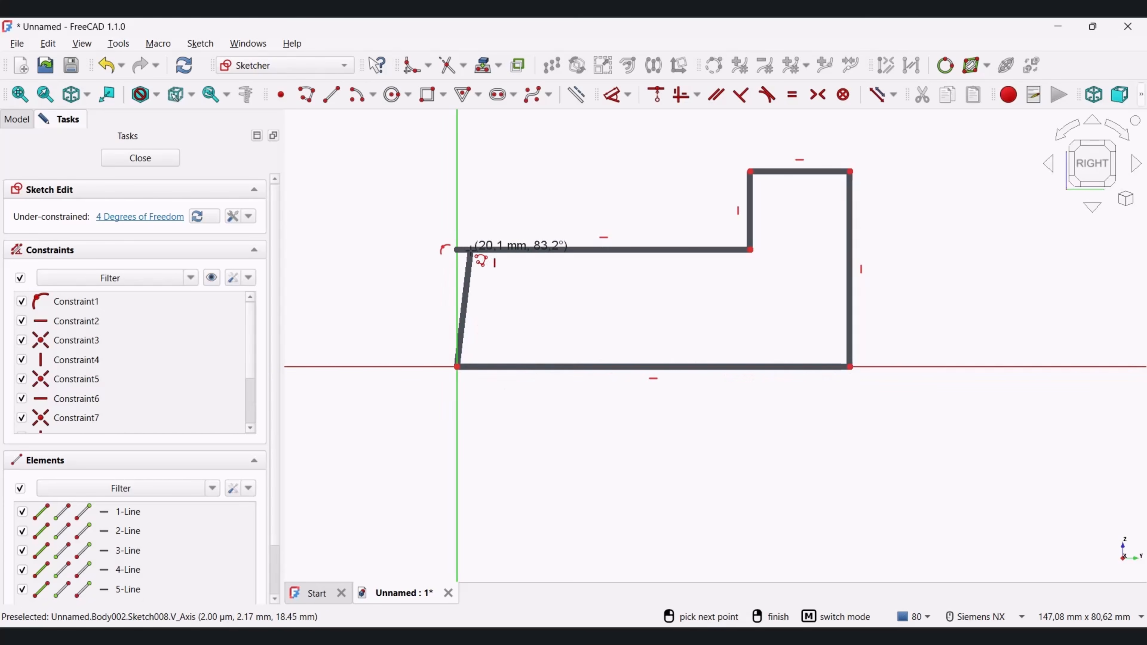
Step: Close the stepped profile along the vertical axis and trim the line's overshoot above the lower step
click(464, 230)
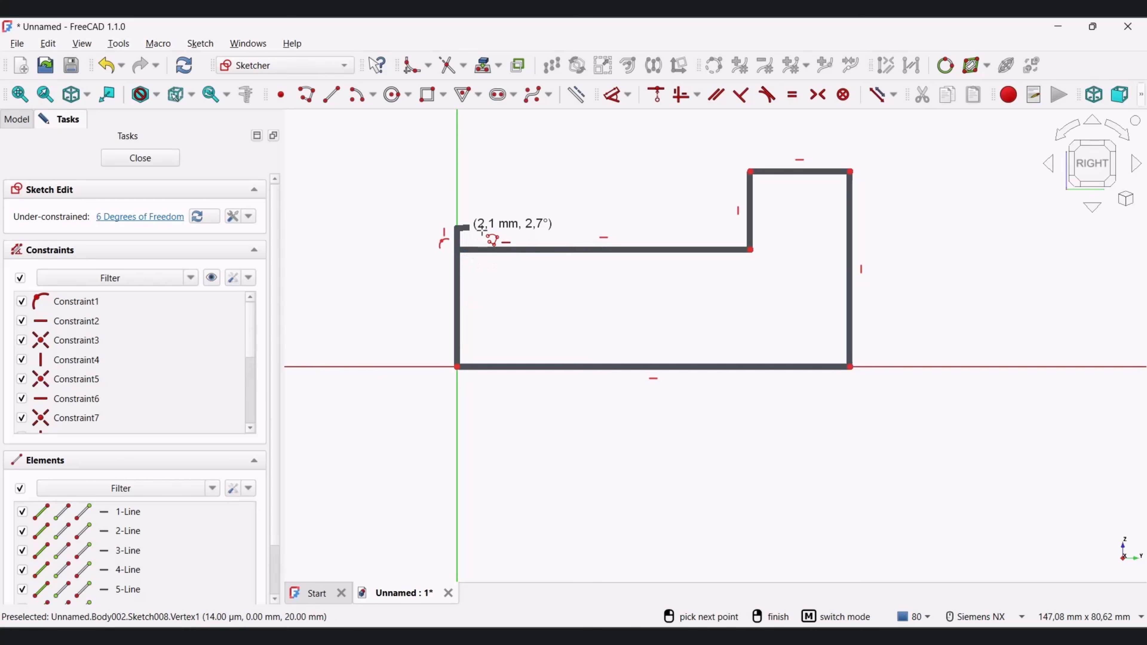
right_click(477, 229)
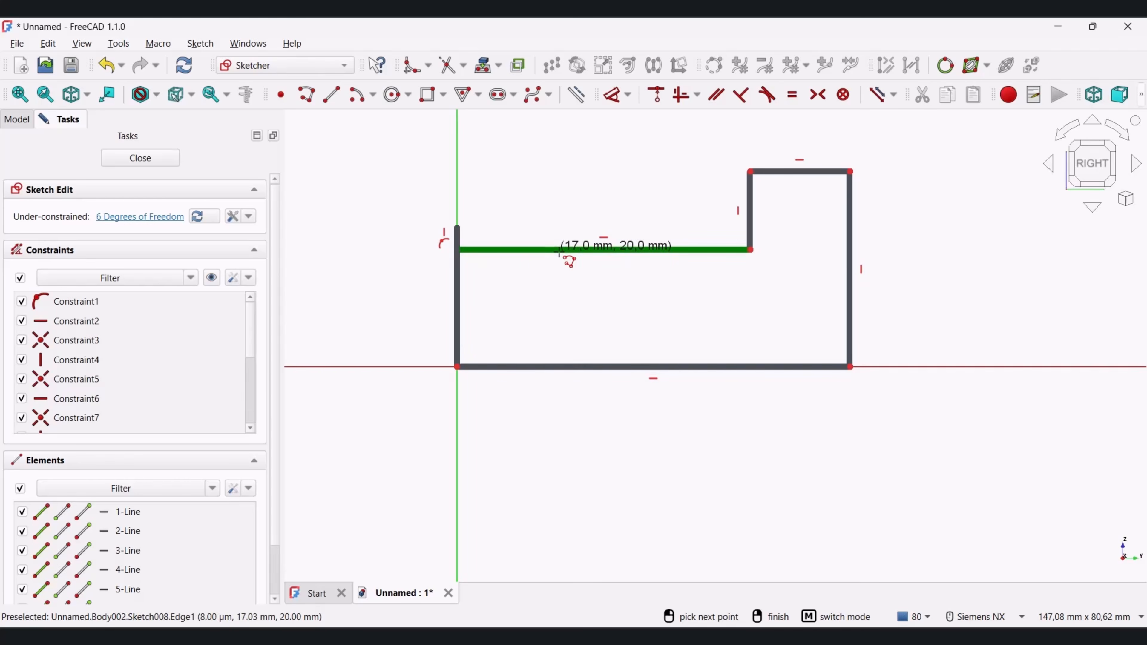
click(447, 65)
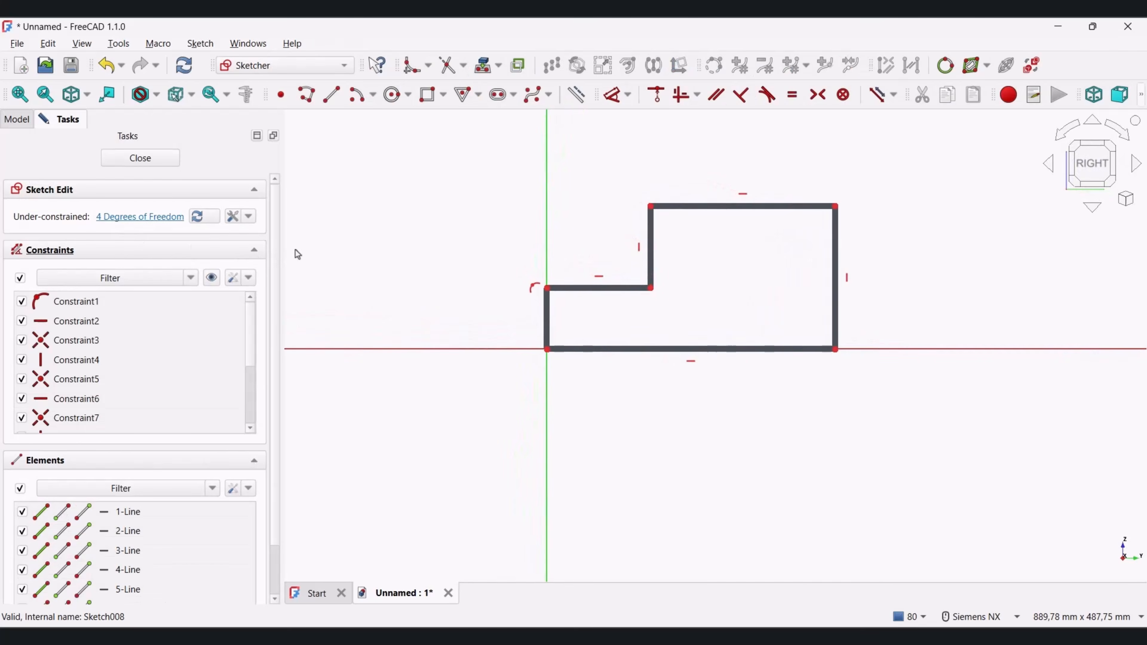
Step: Dimension the lower step's upper edge to 22 mm and the raised end's upper edge to 1.5 mm
key(d)
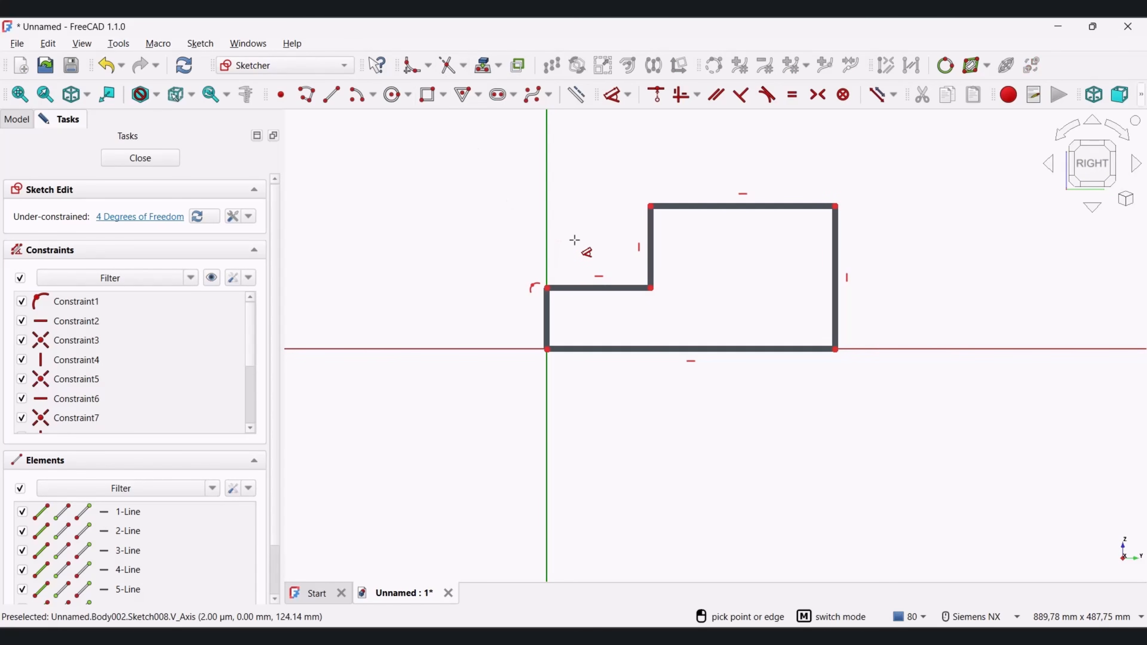
click(586, 289)
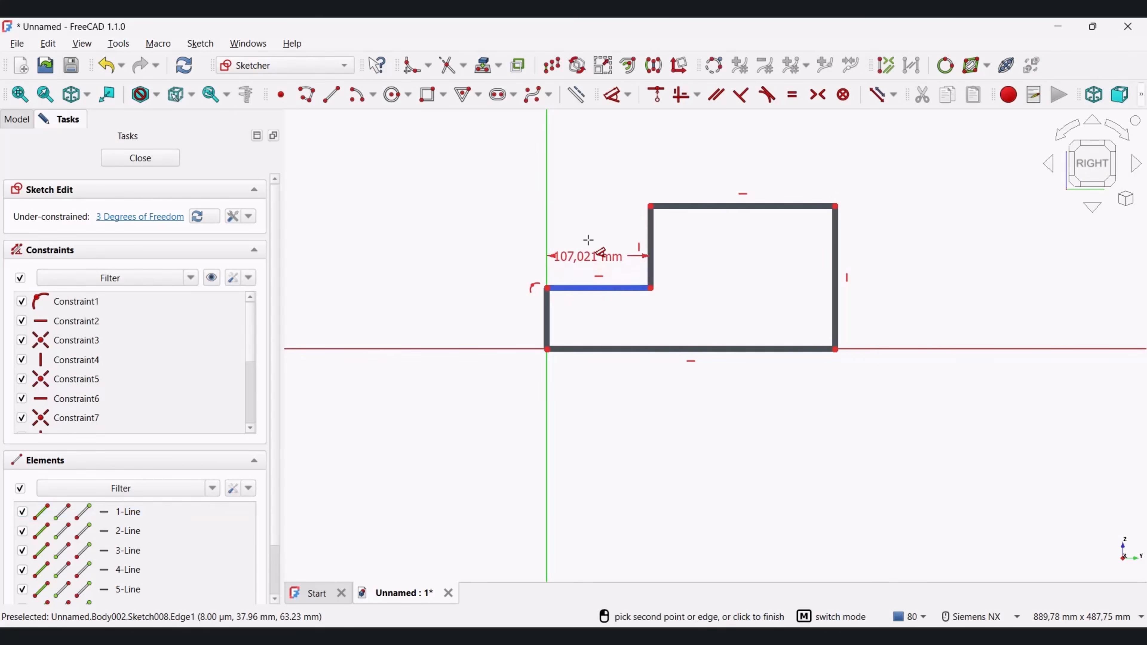
click(596, 283)
key(Return)
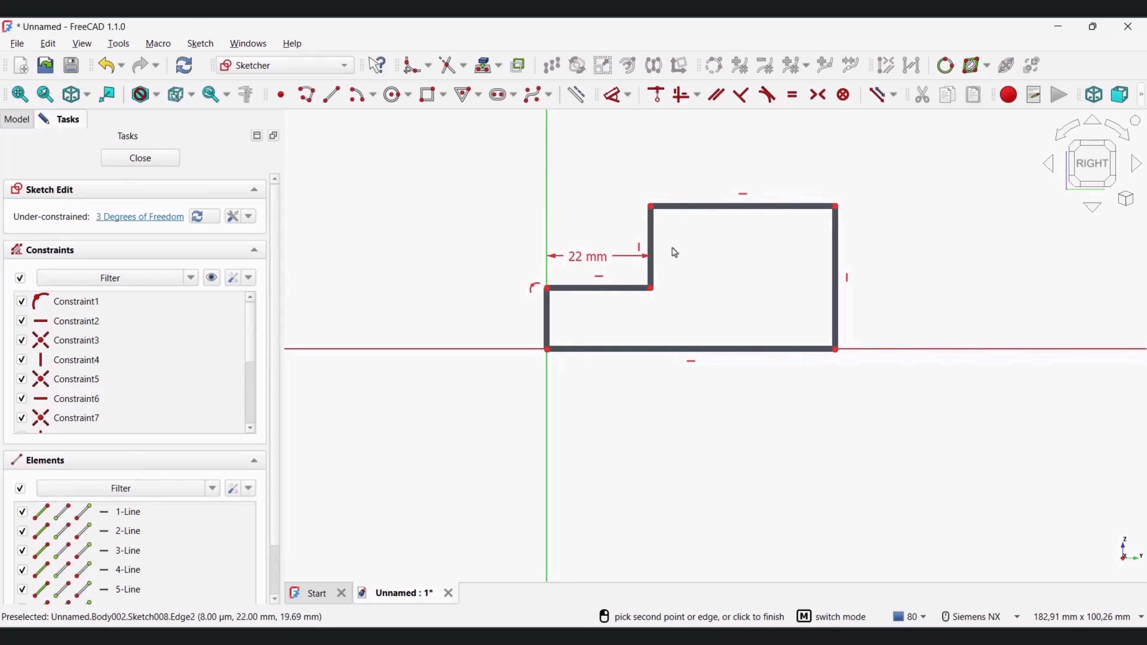
click(715, 205)
click(707, 181)
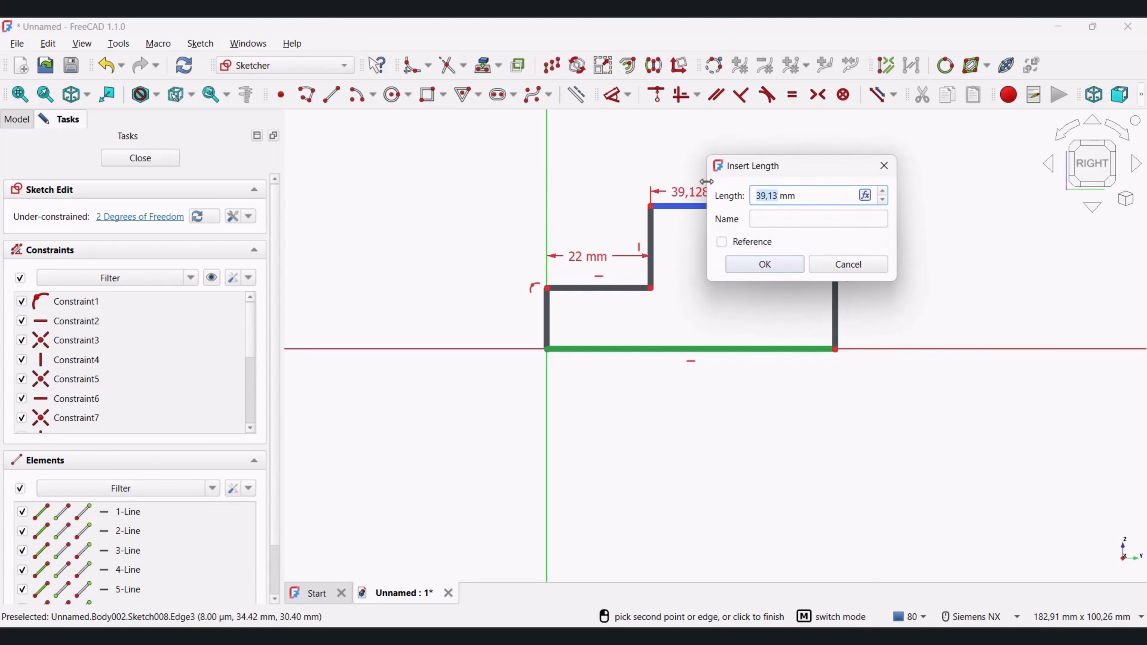
text(1,5)
key(Return)
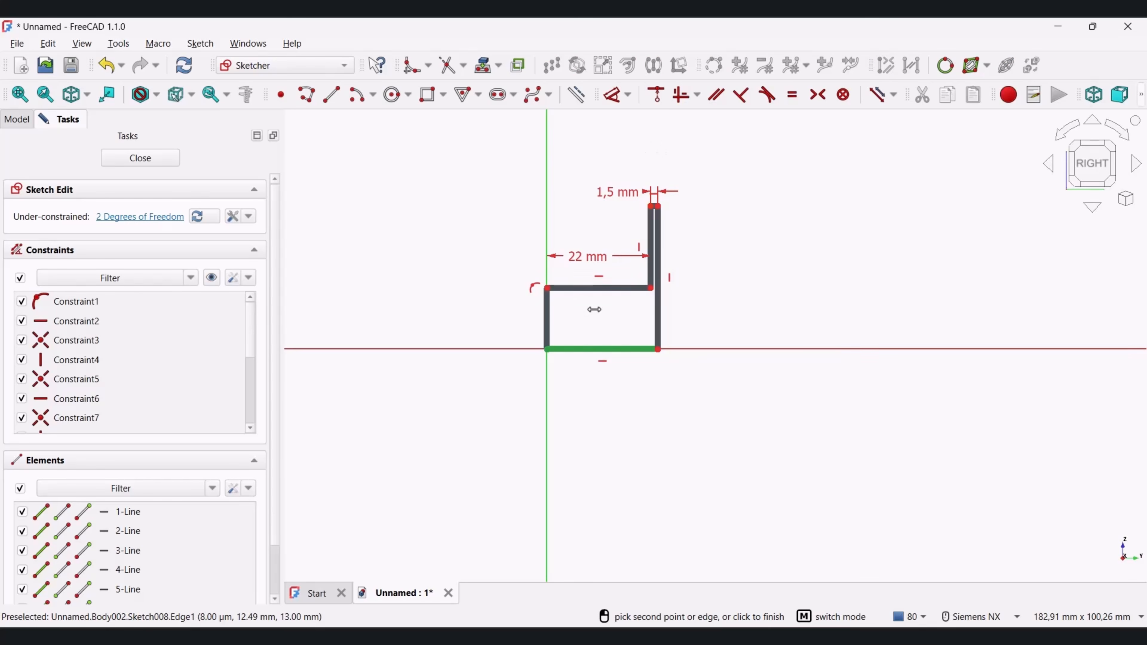
Step: Dimension the distance between the lower step's upper edge and the profile's base line to 3.5 mm
scroll(595, 310, up, 3)
click(572, 268)
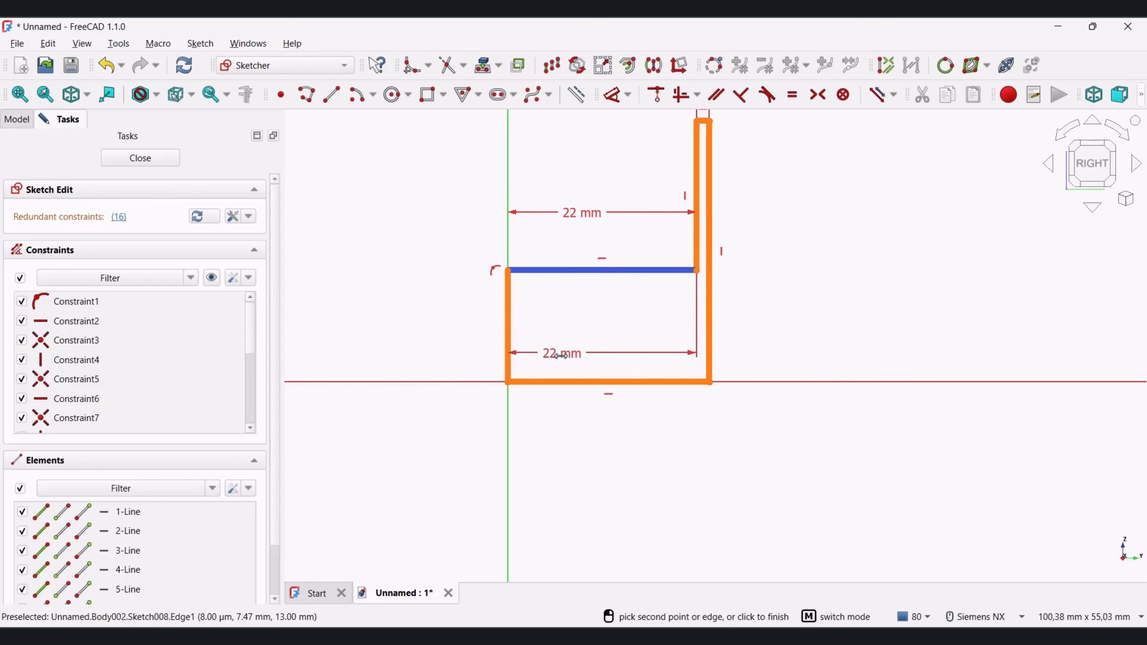
click(557, 381)
click(422, 345)
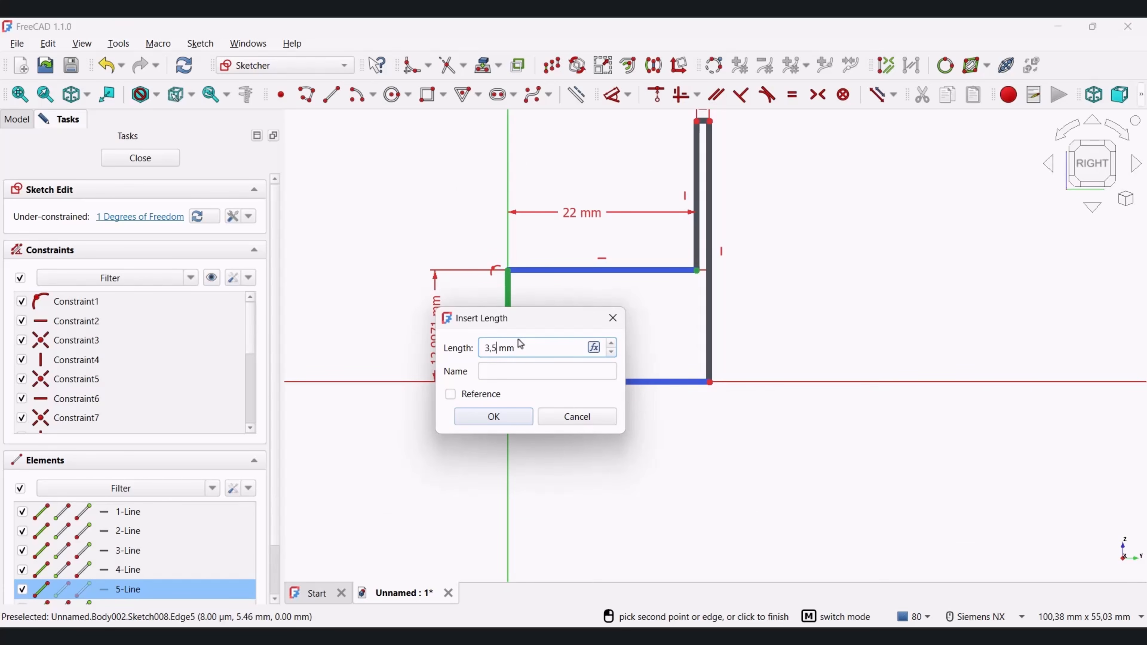
key(Return)
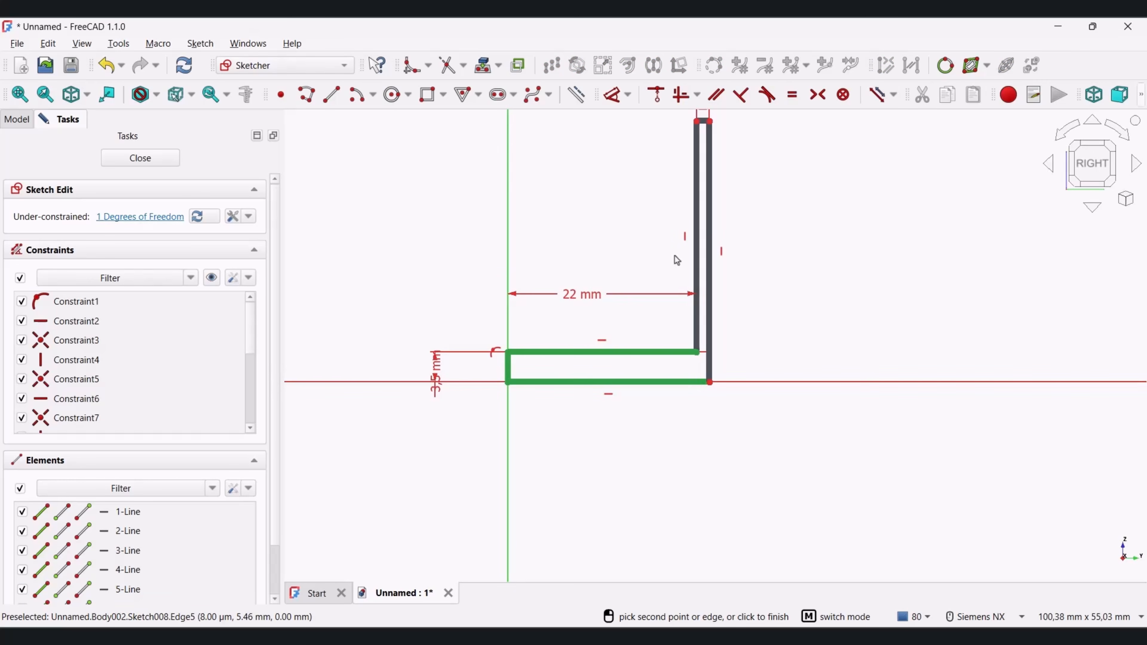
Step: Set the raised end's height above the horizontal axis to 7.5 mm, check the drawing and close the sketch
click(704, 123)
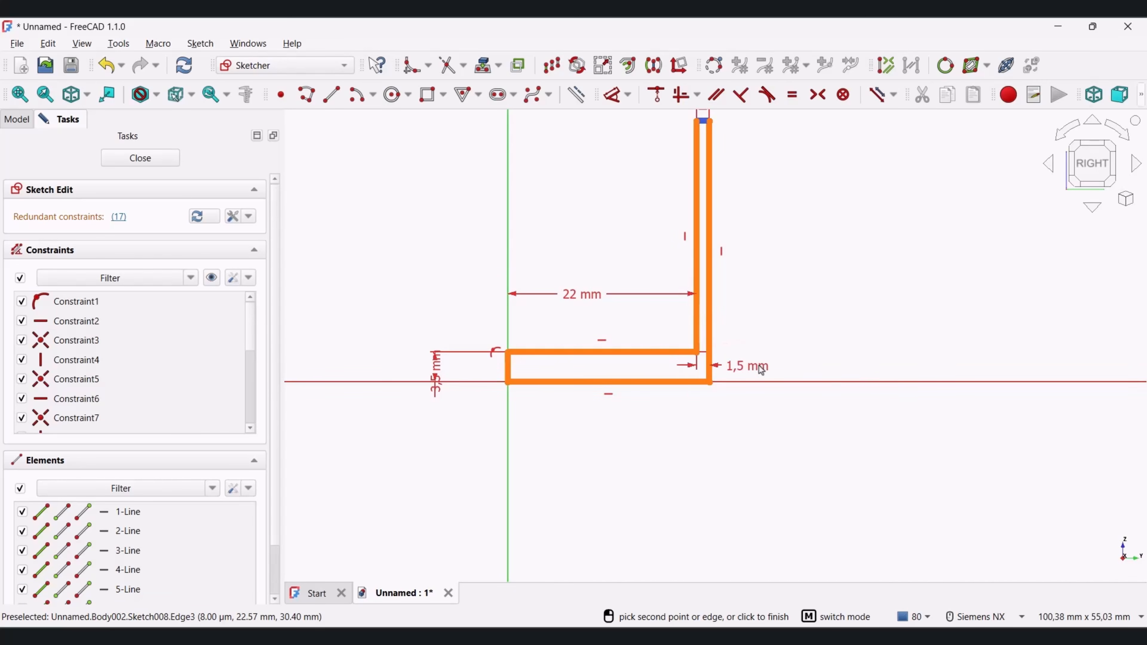
click(768, 382)
click(845, 373)
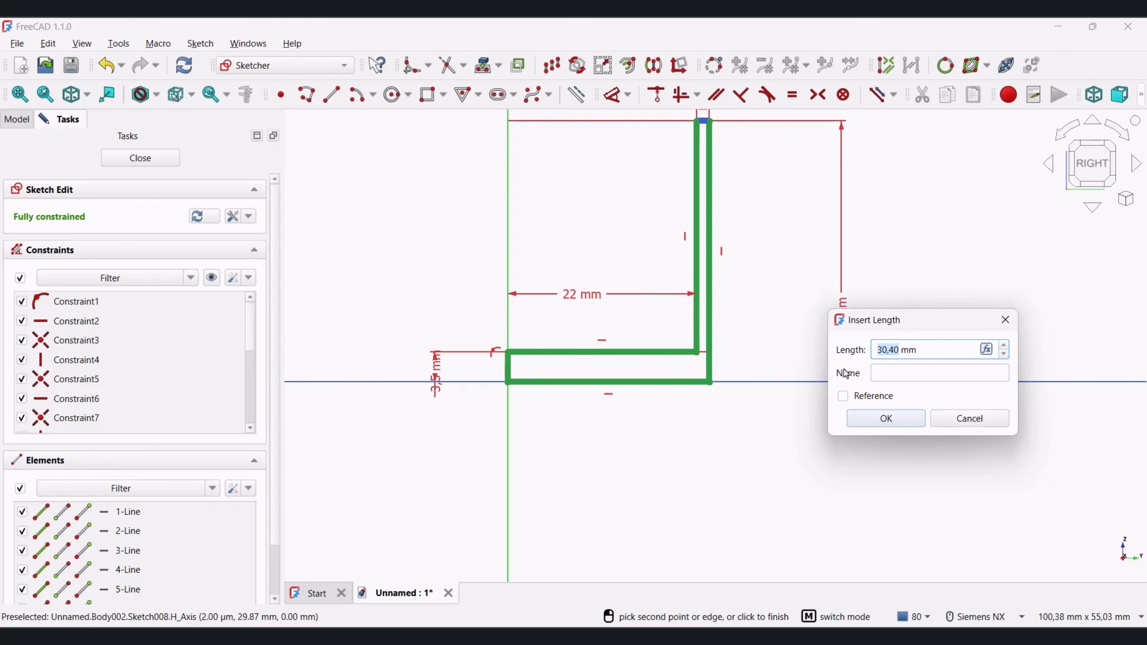
key(Return)
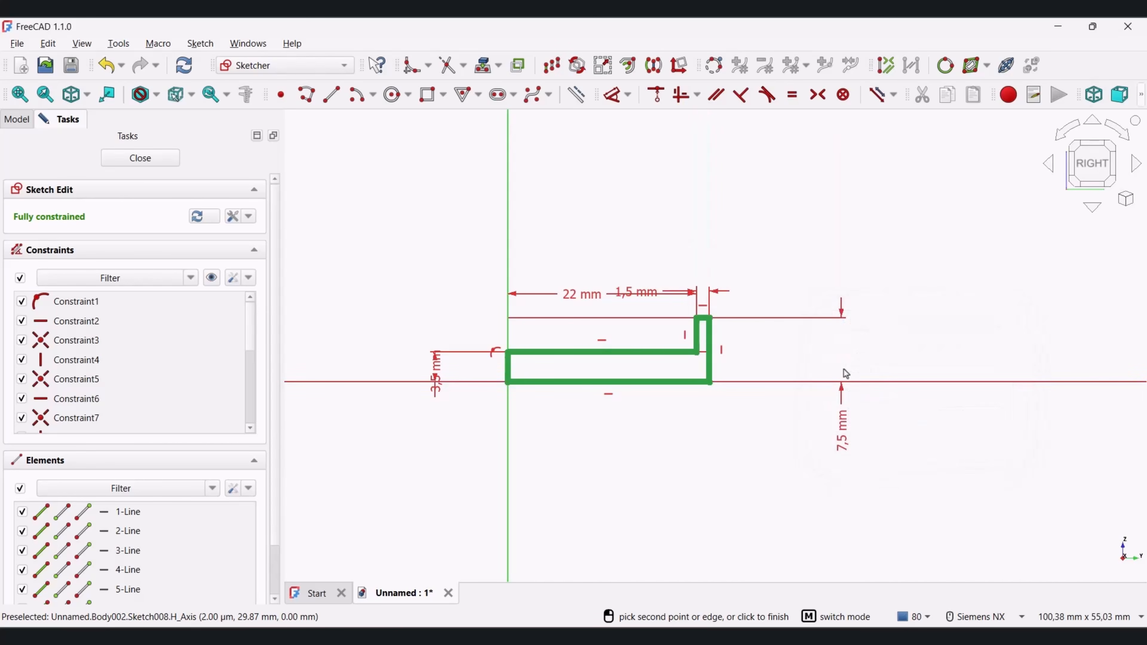
scroll(623, 337, up, 3)
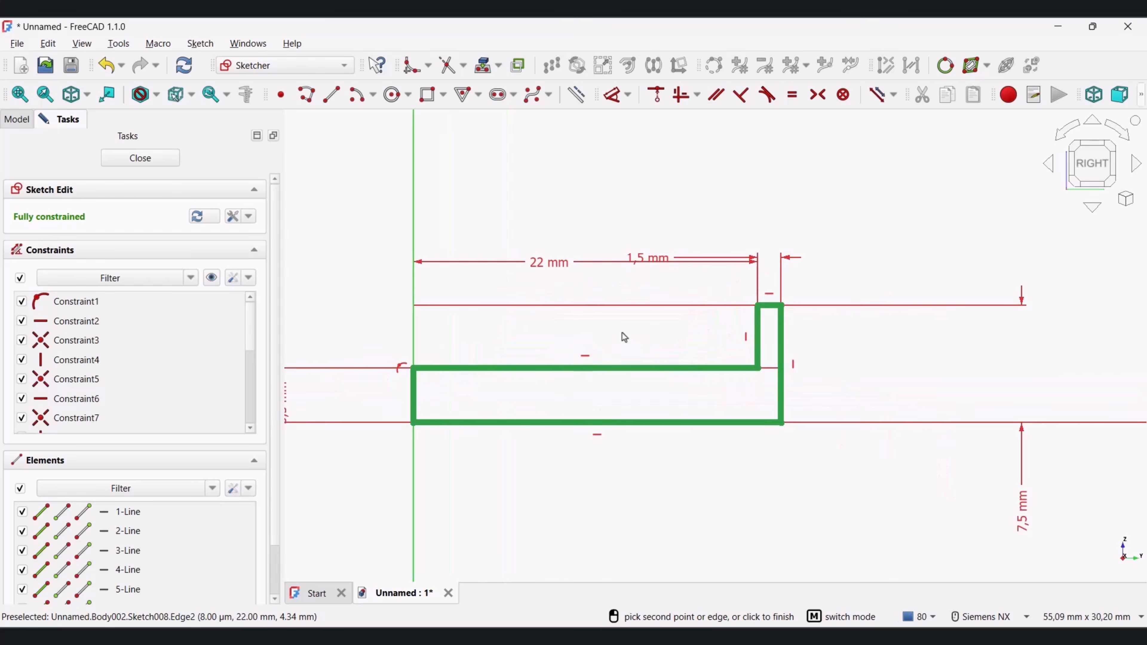
key(alt+Tab)
key(alt+Tab)
click(127, 158)
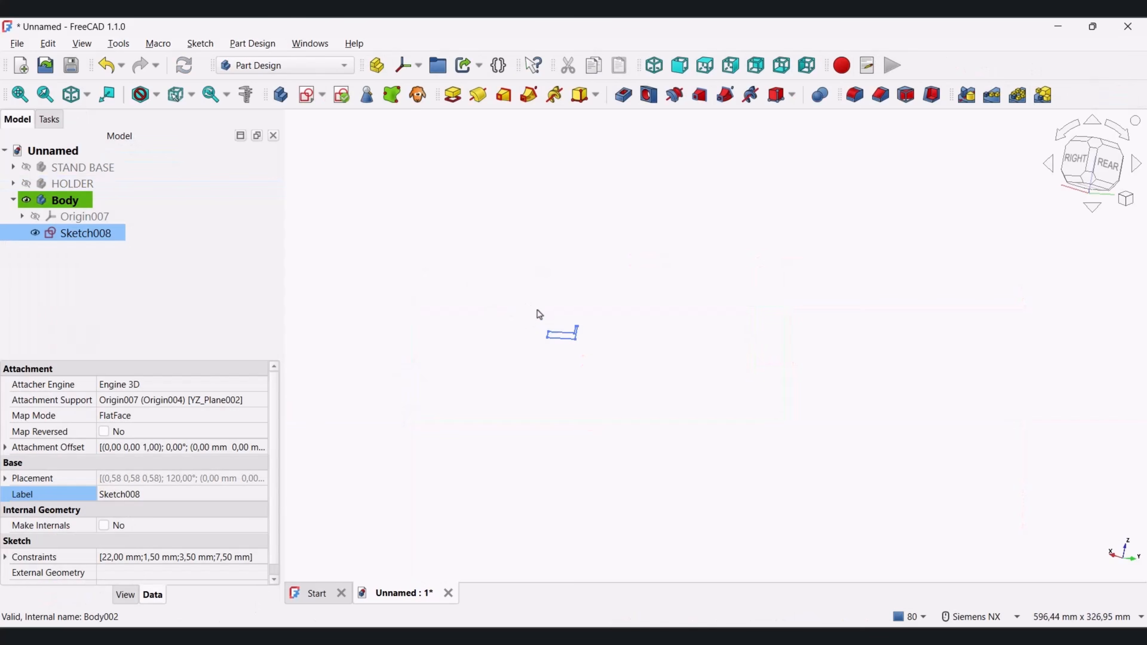
Step: Revolve the stepped profile 360° around the Base Y-axis to form the headed hinge pin
scroll(542, 316, up, 4)
click(478, 95)
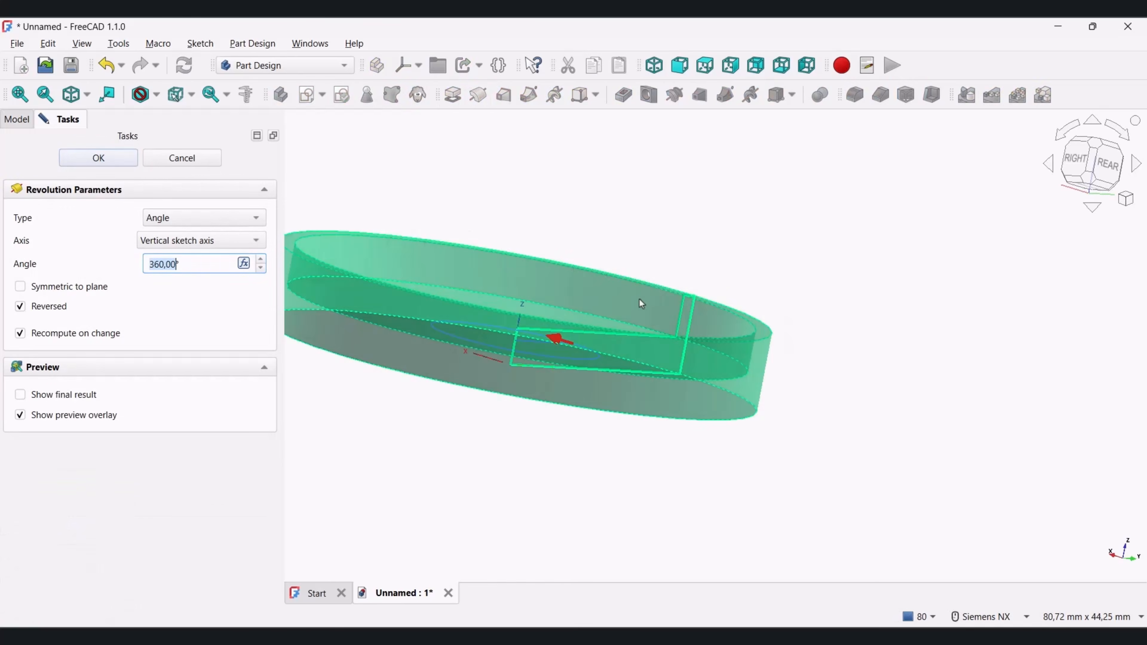
scroll(511, 338, down, 2)
shift+middle_drag(494, 269, 553, 262)
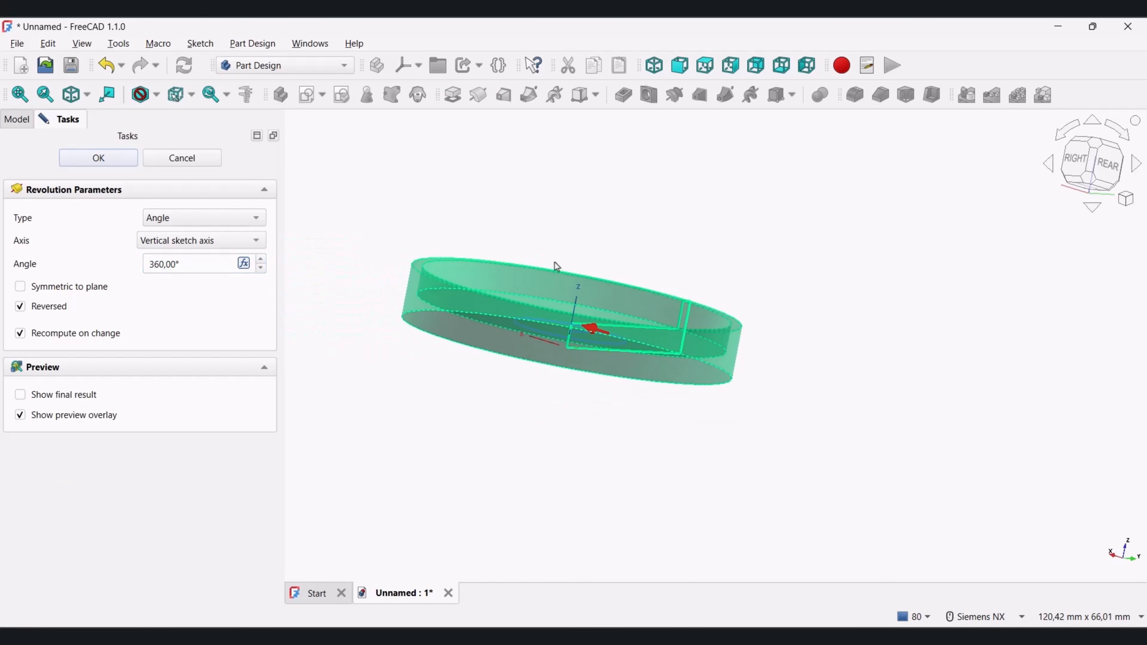
middle_drag(554, 262, 587, 298)
scroll(596, 294, up, 1)
click(214, 245)
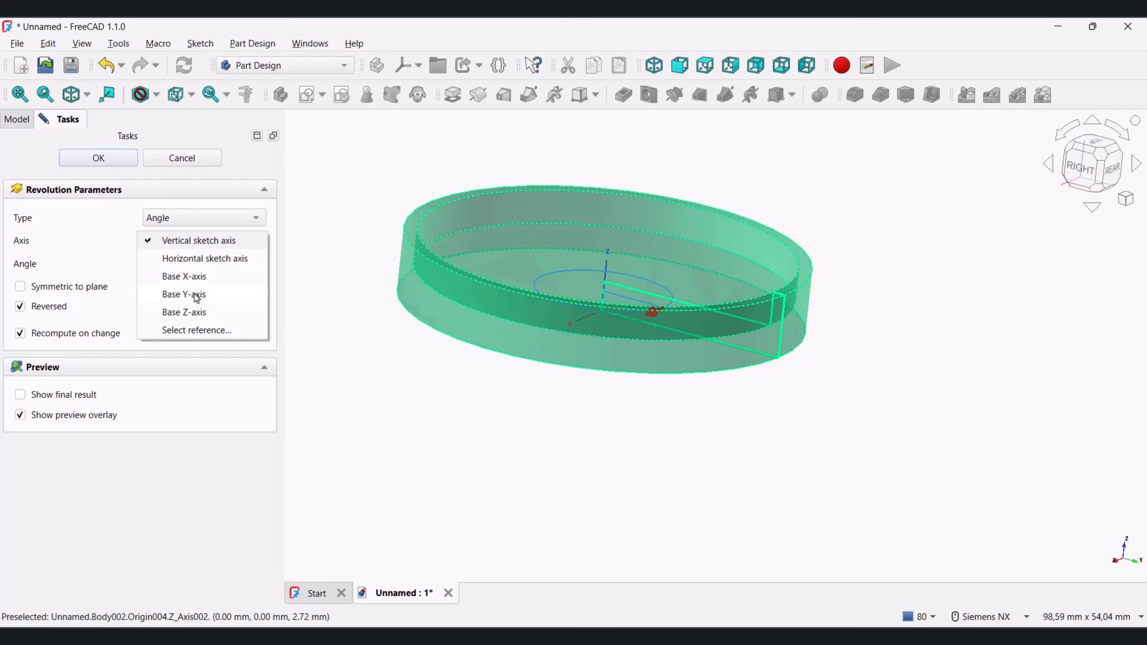
click(196, 295)
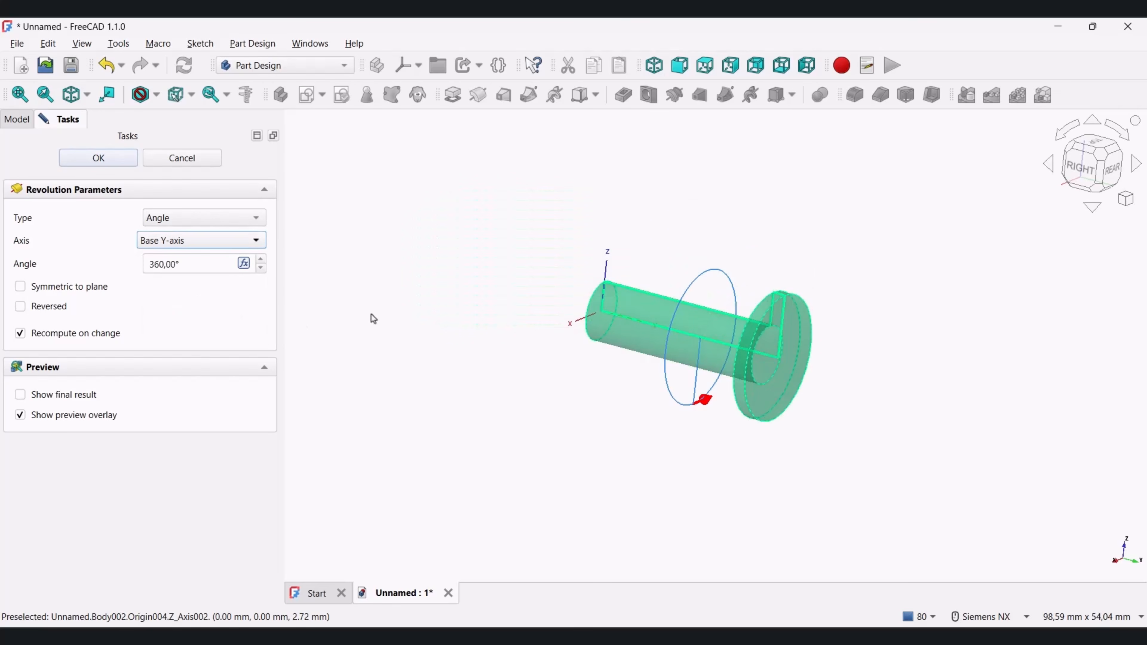
click(105, 164)
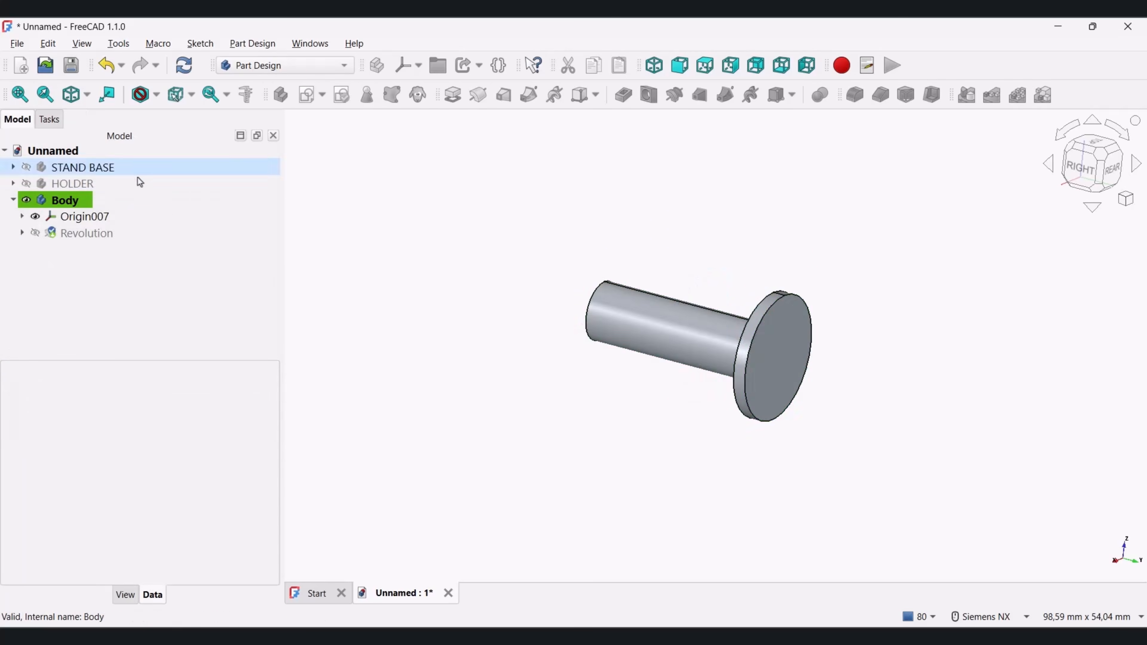
middle_drag(781, 377, 874, 423)
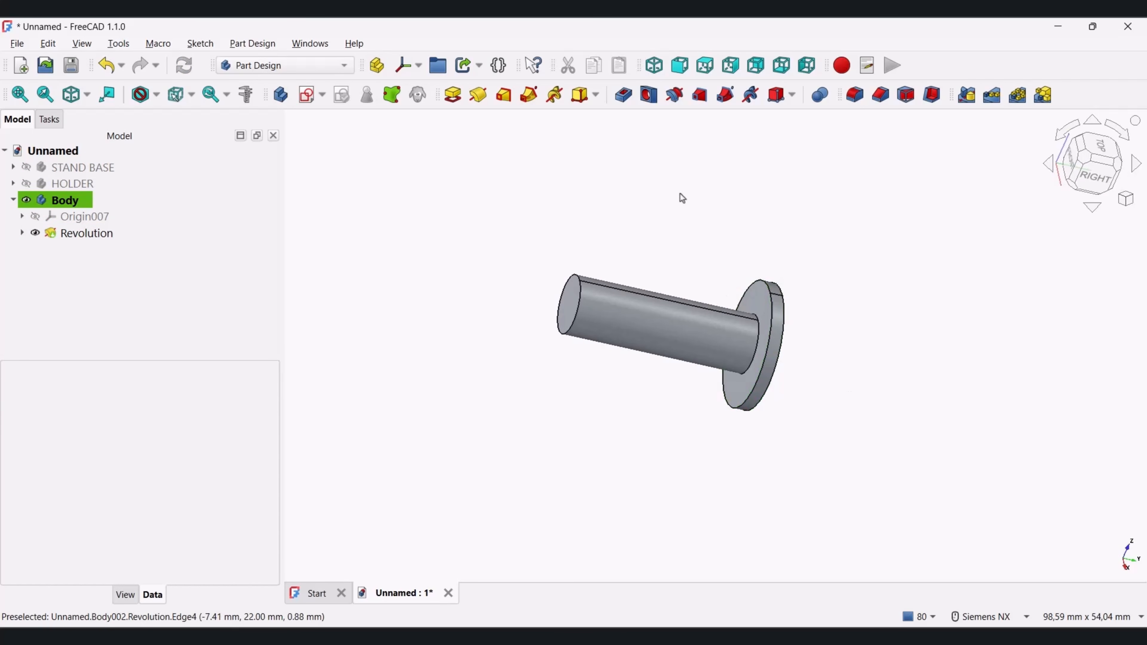
Step: Mirror the whole pin body about the Base XZ-plane to form a double-headed hinge pin
click(967, 95)
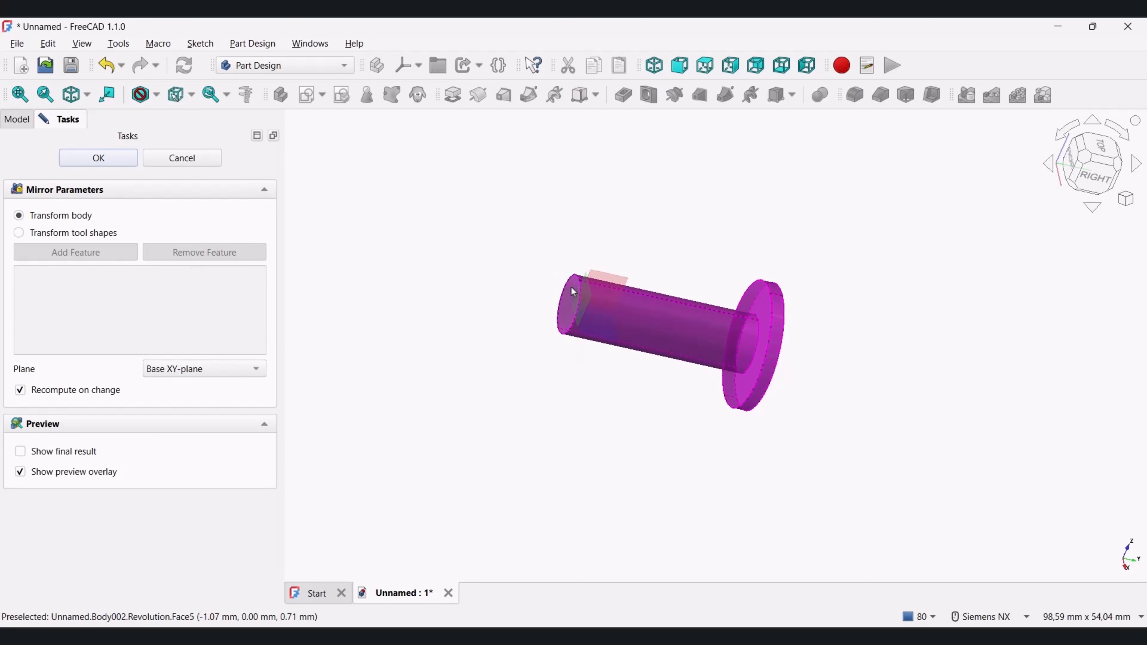
click(158, 360)
click(197, 388)
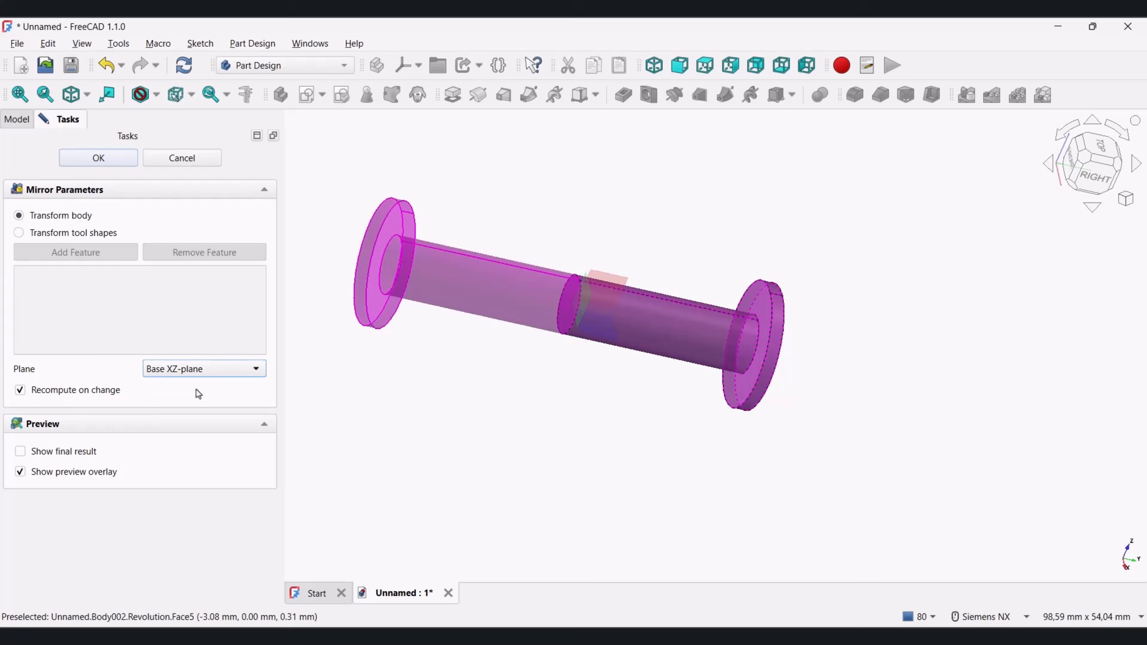
click(112, 161)
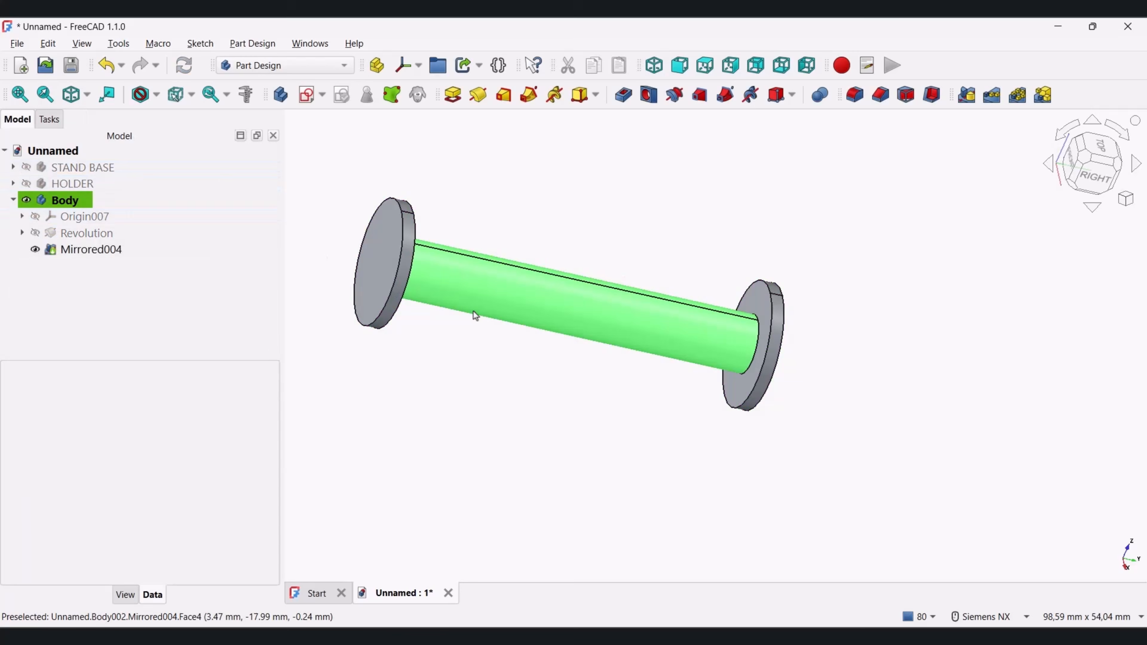
Step: Chamfer the outer circular edges of both pin heads with an equal-distance chamfer
middle_drag(635, 345, 587, 269)
scroll(587, 269, down, 1)
click(881, 95)
click(33, 218)
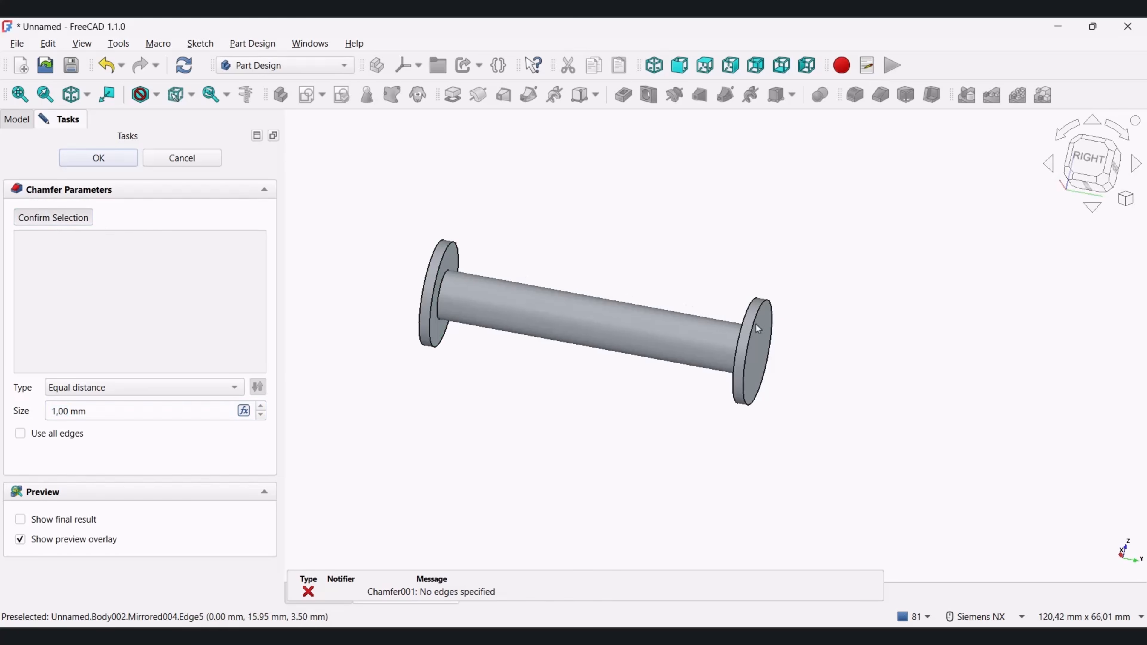
click(769, 305)
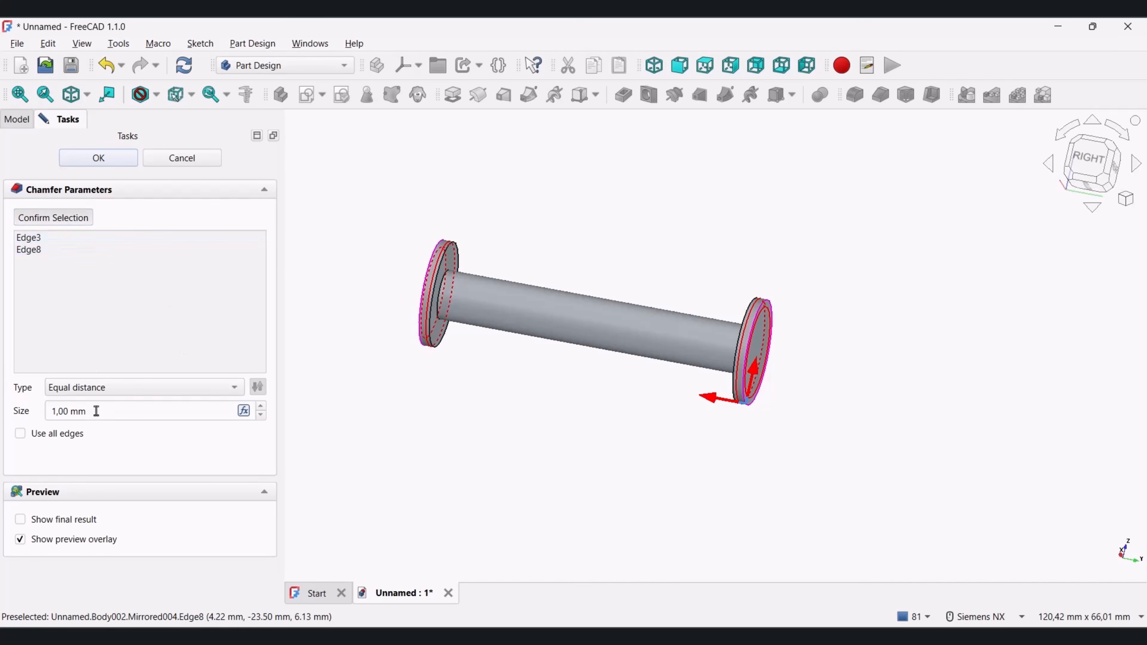
key(Return)
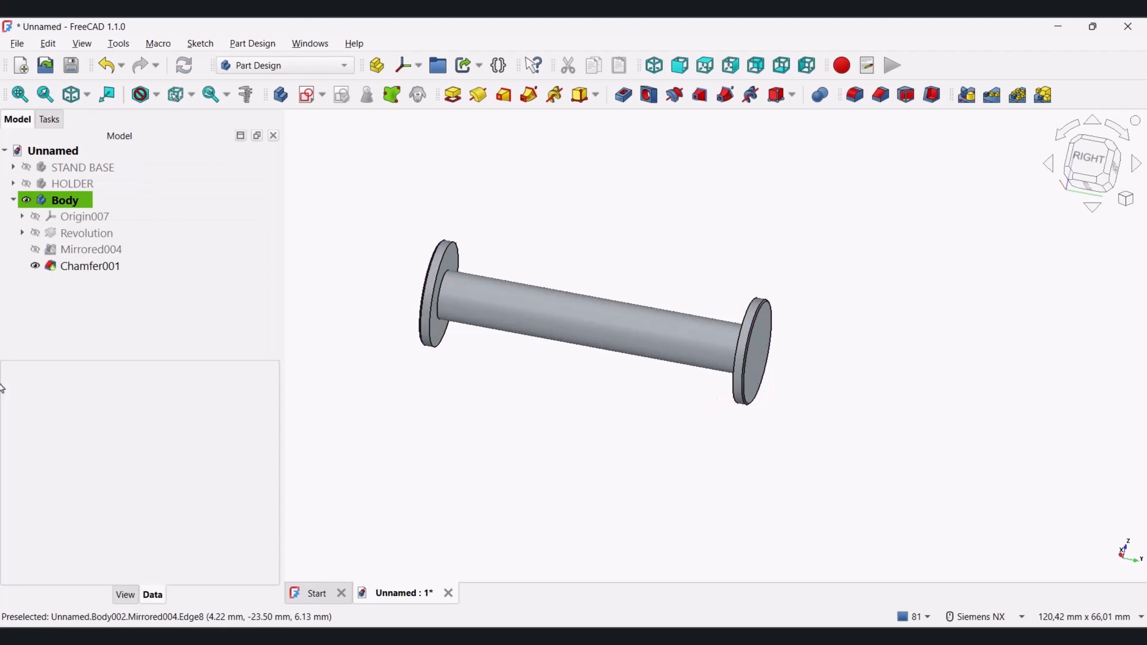
middle_drag(699, 339, 724, 330)
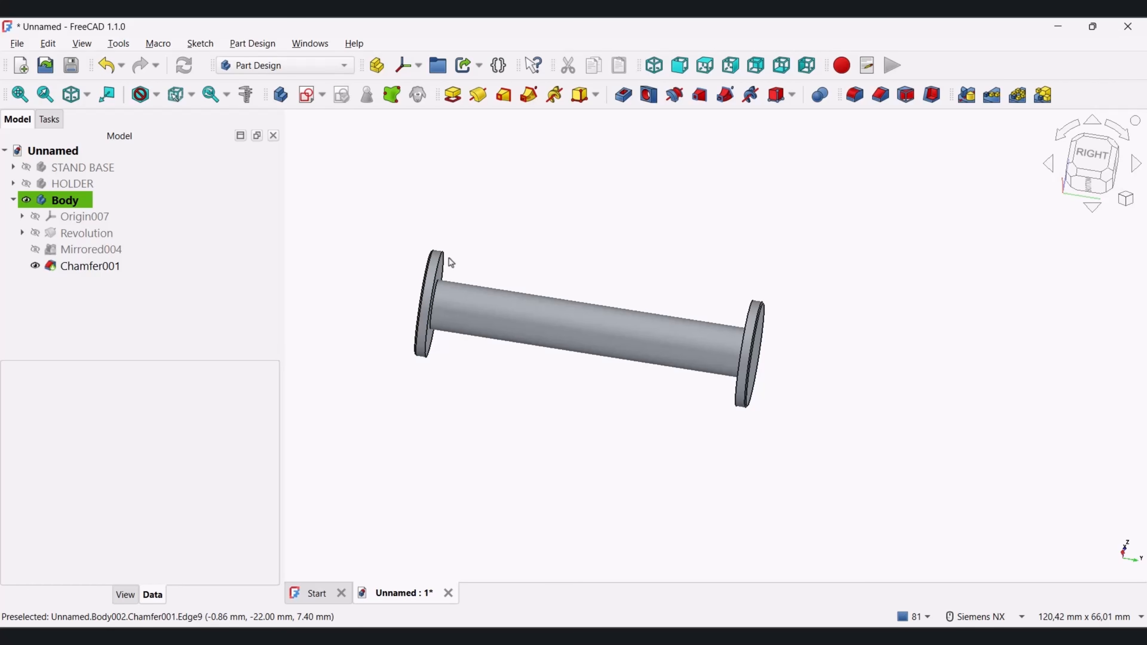
Step: Collapse the pin body in the model tree, show the HOLDER and STAND BASE bodies and inspect all three parts together
click(13, 199)
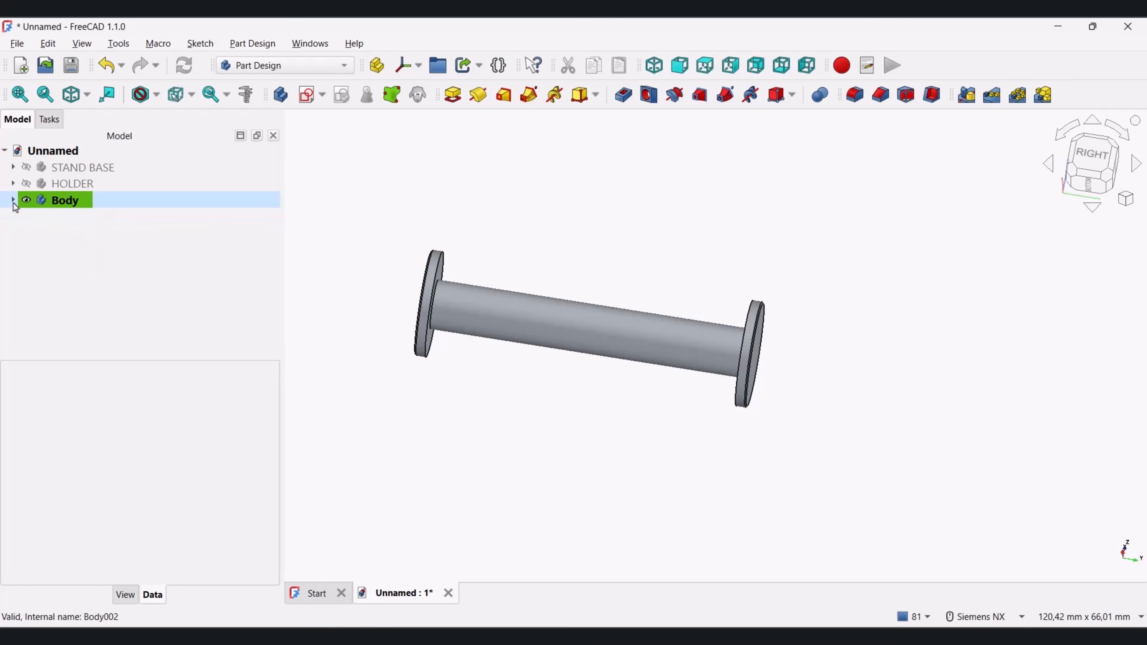
click(26, 184)
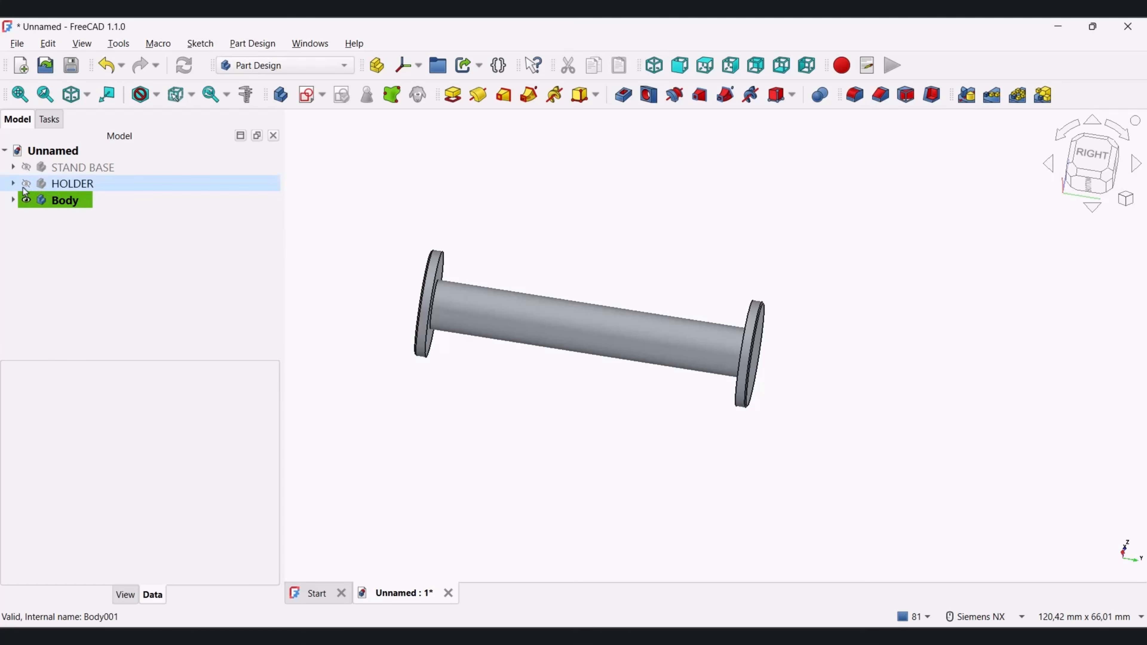
click(26, 167)
scroll(575, 325, down, 5)
click(530, 251)
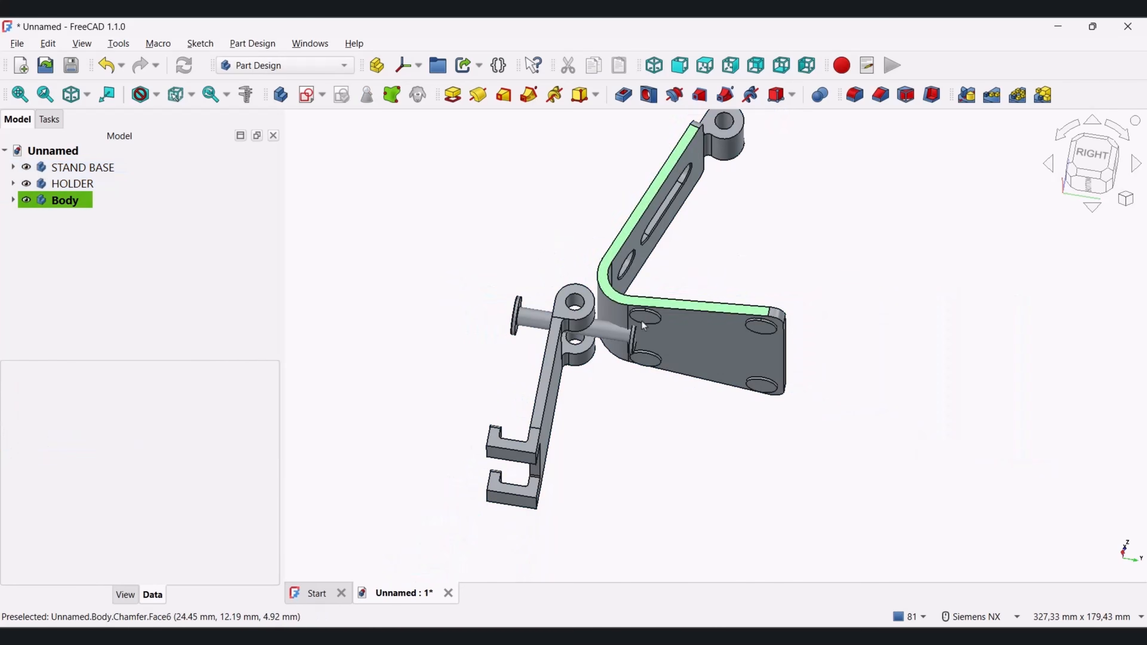
middle_drag(635, 392, 623, 337)
Step: Hide the pin body and the HOLDER body, leaving only STAND BASE displayed
click(26, 200)
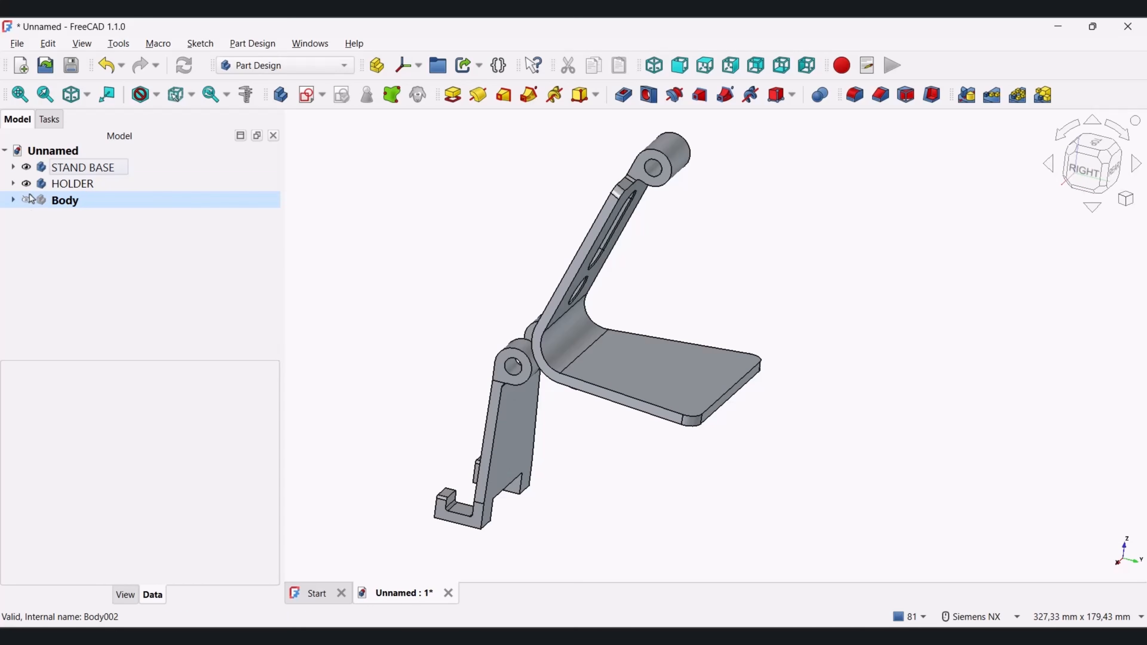
click(27, 184)
mouse_move(451, 271)
middle_down()
mouse_move(479, 262)
mouse_move(469, 273)
mouse_move(438, 264)
mouse_move(436, 249)
mouse_move(446, 280)
middle_up()
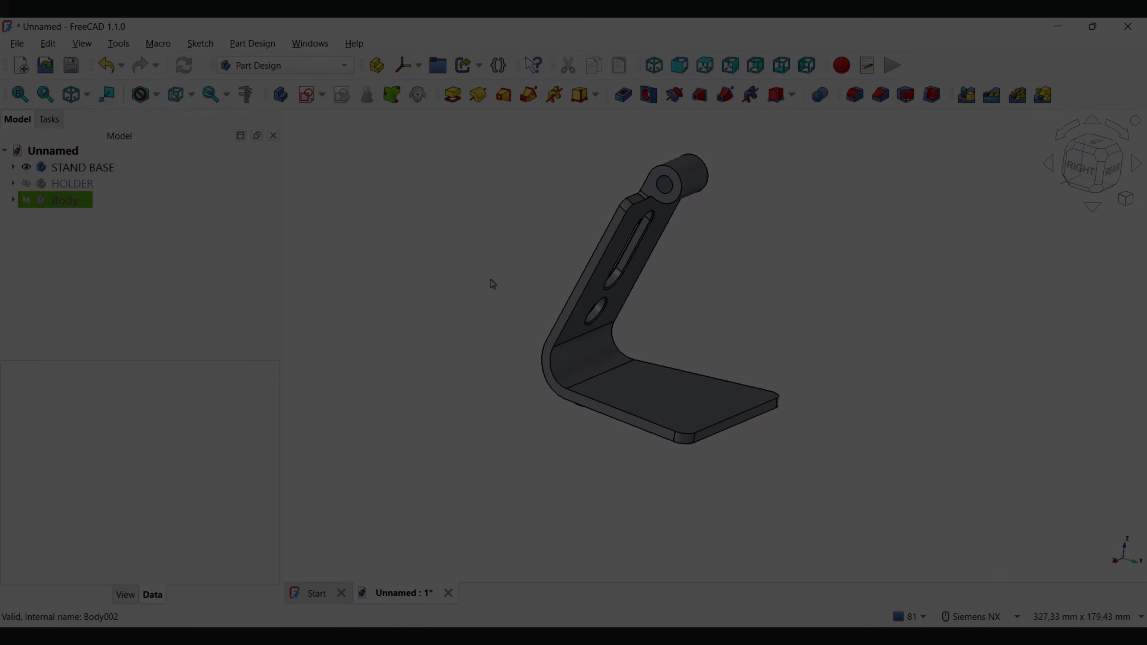